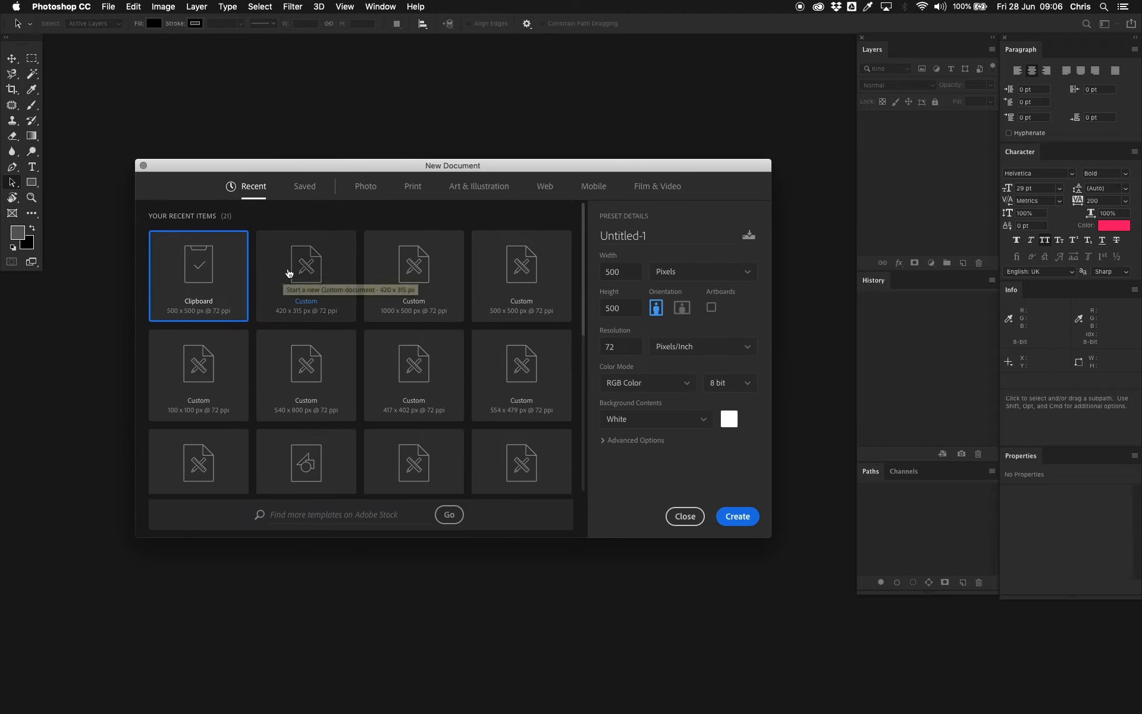
- Create a new 420 x 315 px document at 72 ppi and fill its background with black
left_click(288, 272)
left_click(736, 515)
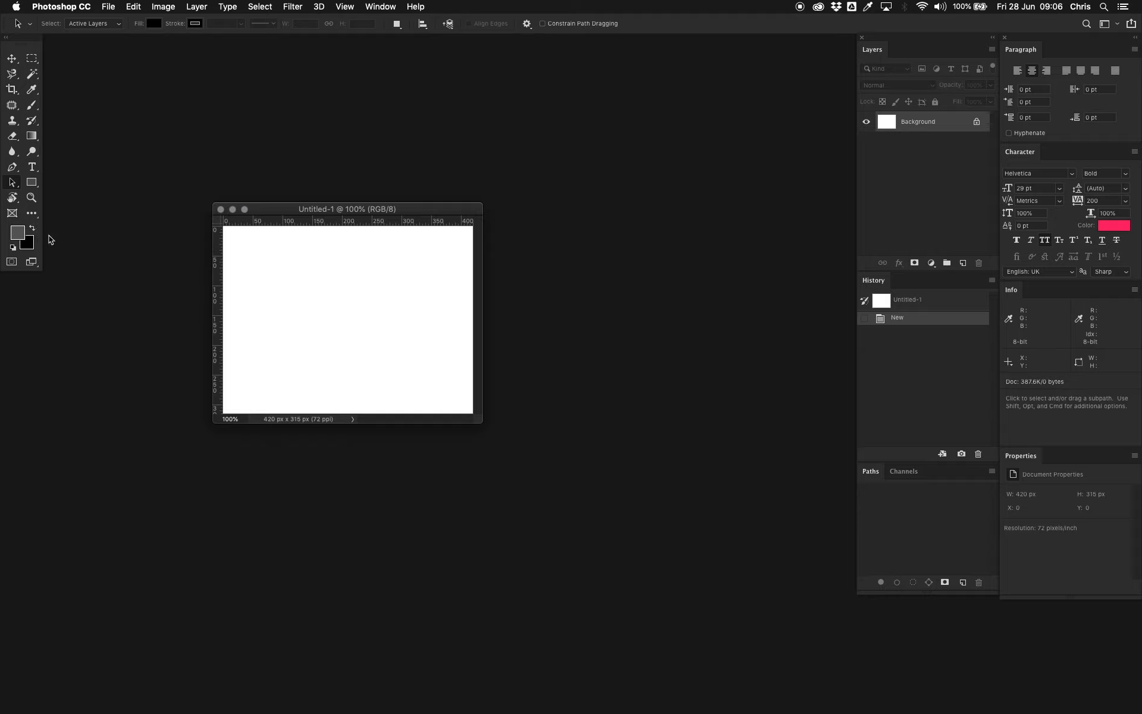
key("super+BackSpace")
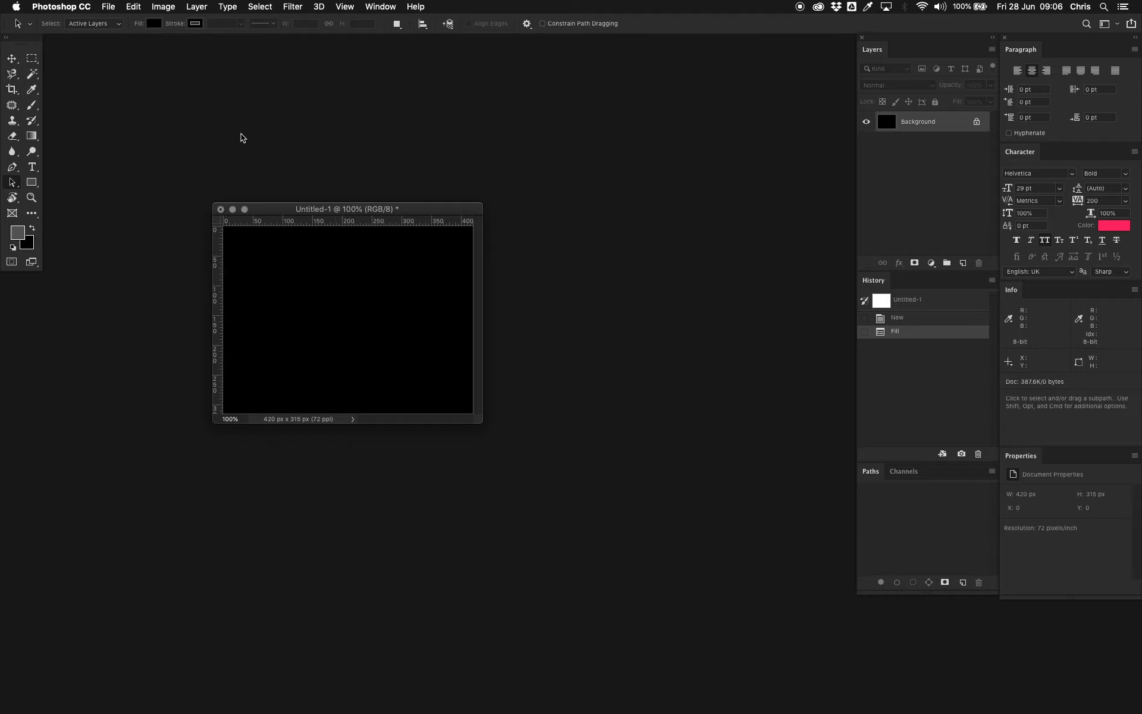
left_click_drag(289, 208, 282, 182)
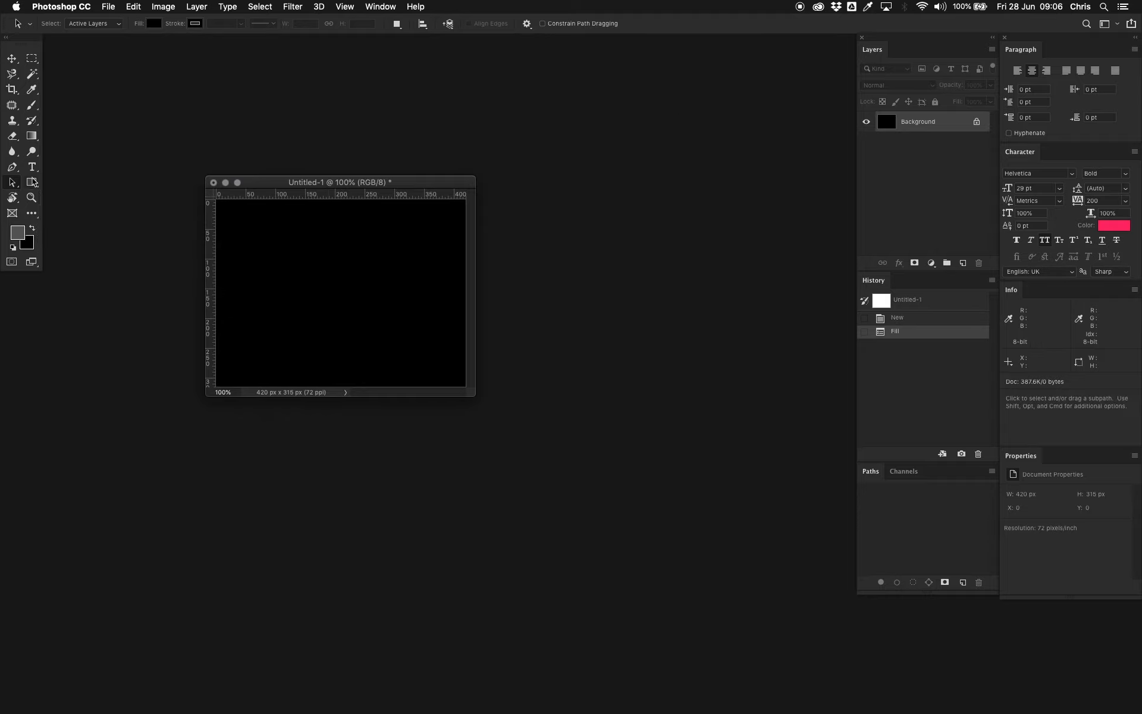
- Add the text "MY" in the upper middle area of the black canvas
left_click(32, 166)
left_click(311, 272)
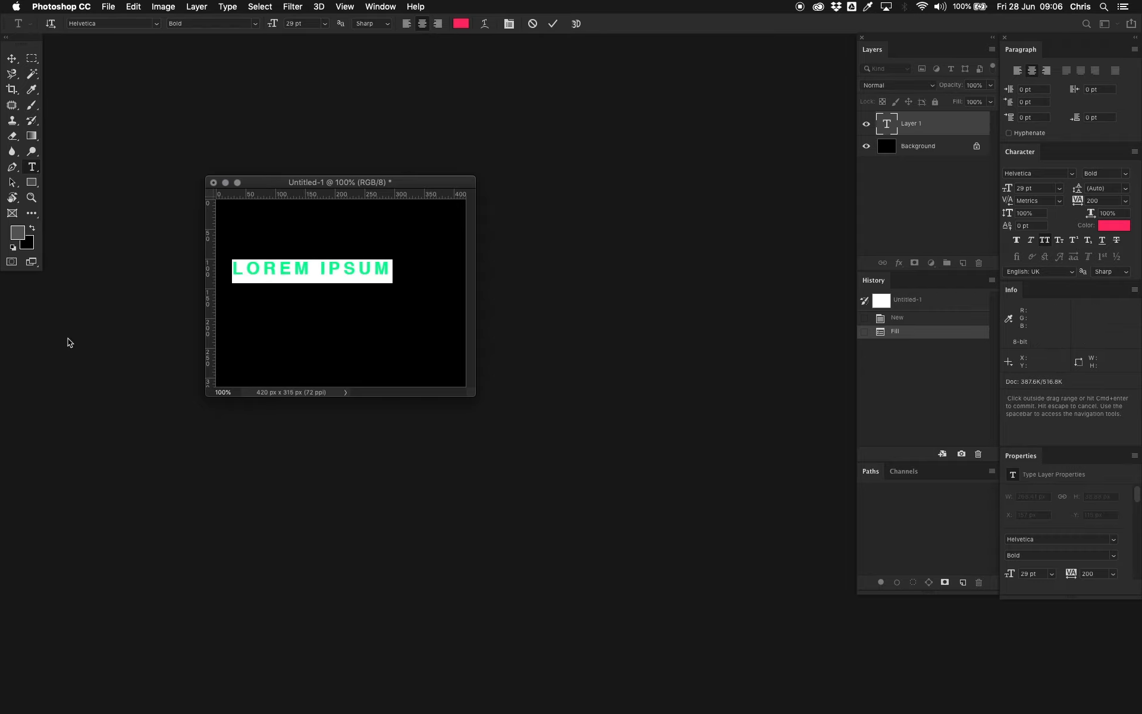
type("M")
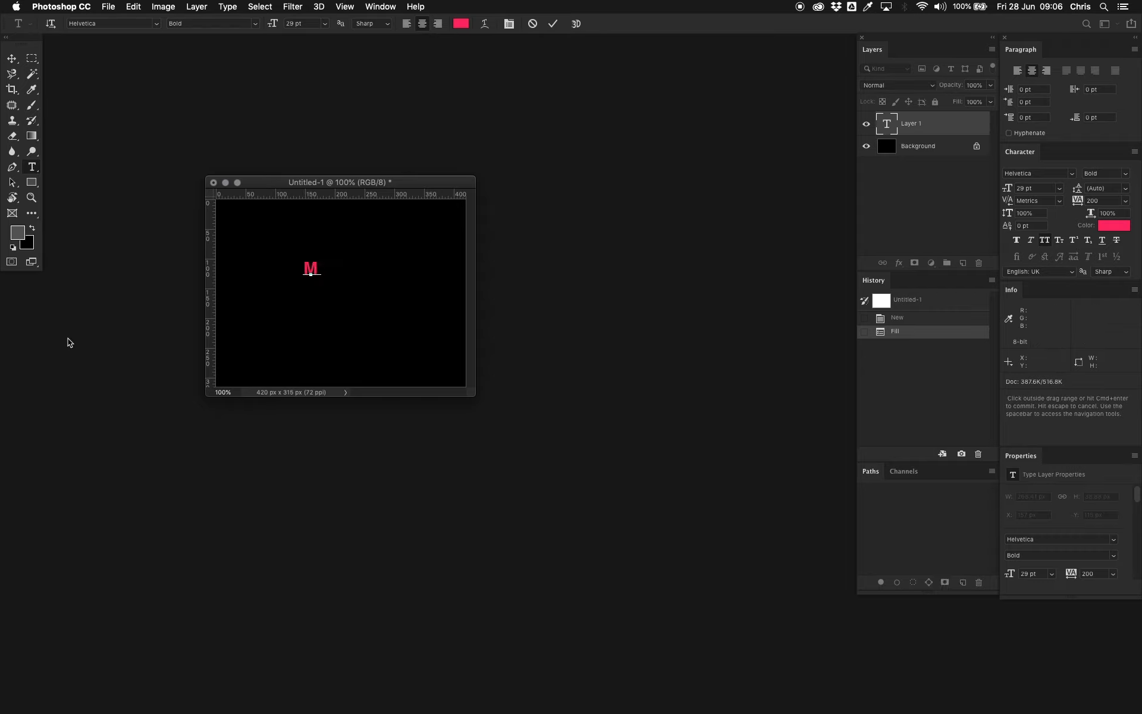
type("Y")
left_click(194, 158)
- Duplicate the "MY" text directly below itself and change the copy to "LOVELY"
left_click(12, 59)
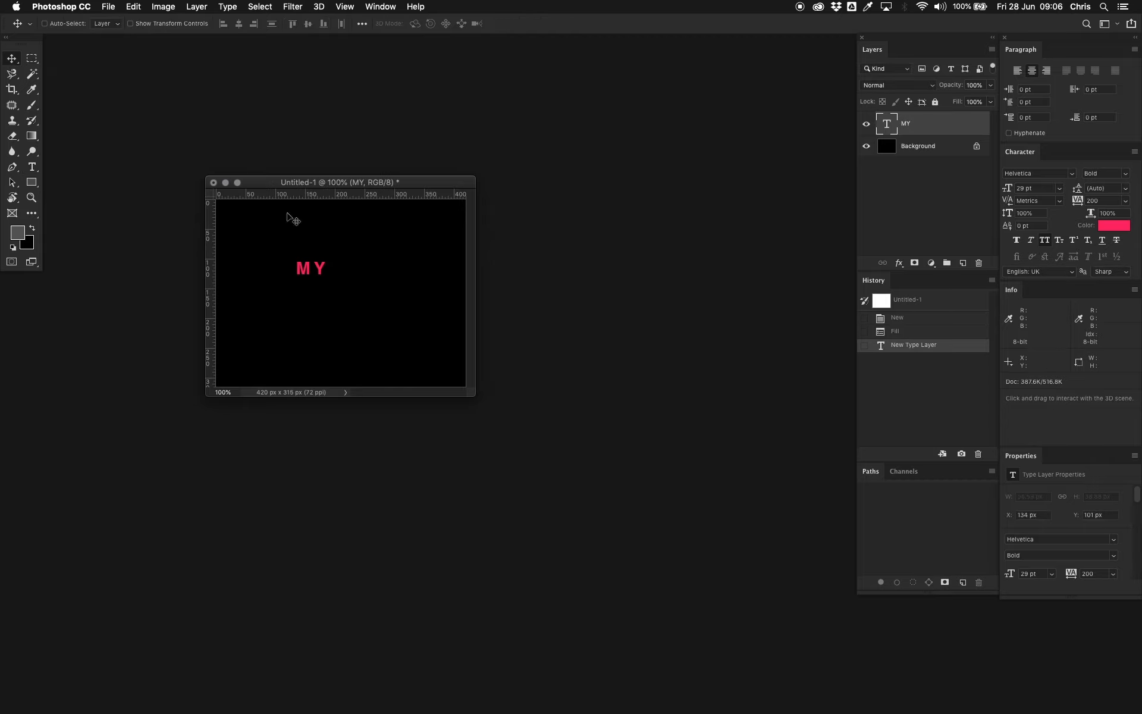
left_click_drag(311, 271, 370, 302)
key("t")
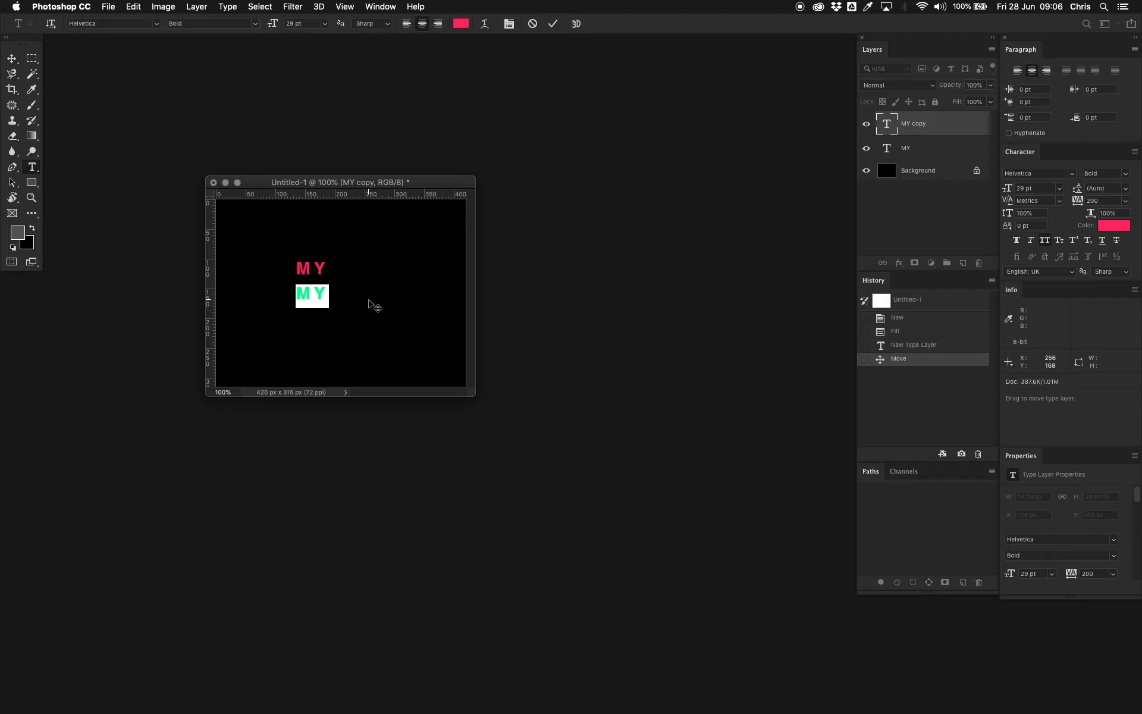
type("LOVE")
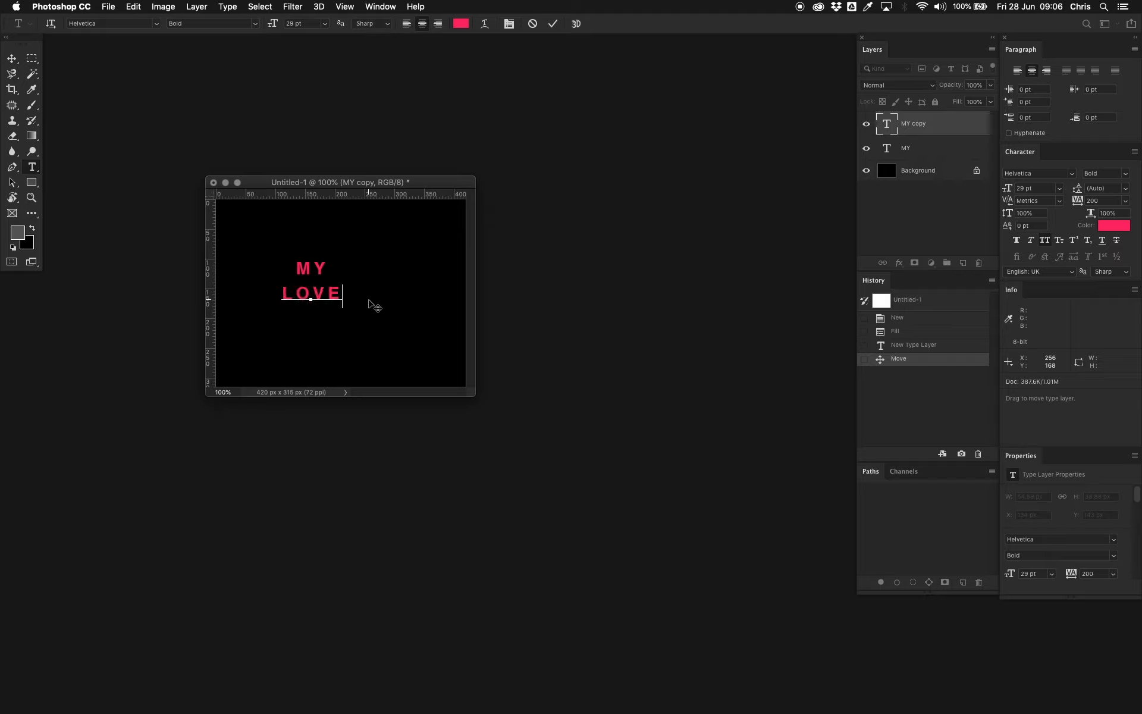
type("LY")
left_click(372, 303)
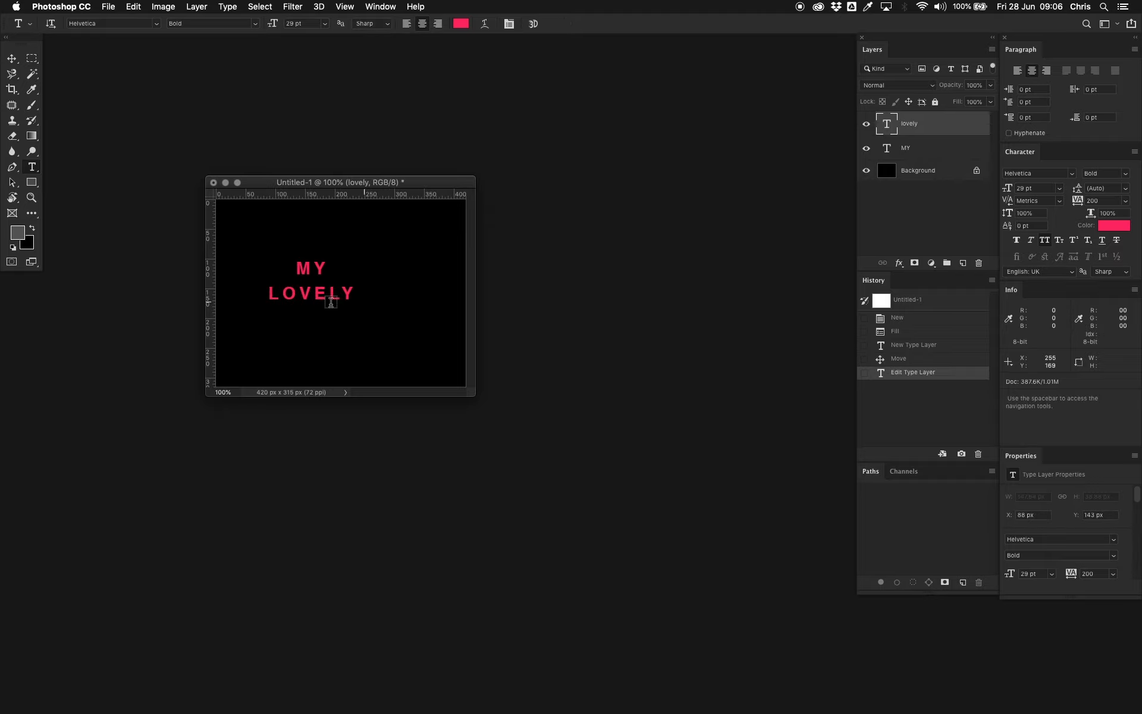
- Duplicate the "LOVELY" text below itself and change the copy to "BANNER"
left_click(11, 60)
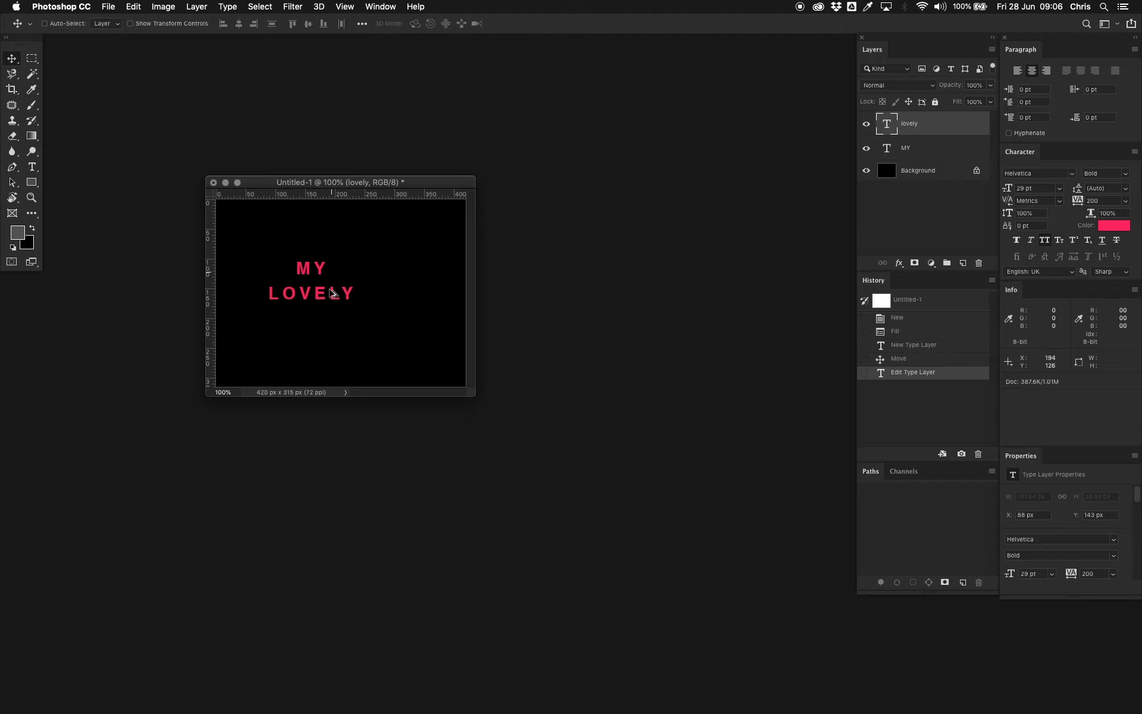
left_click_drag(323, 297, 323, 334)
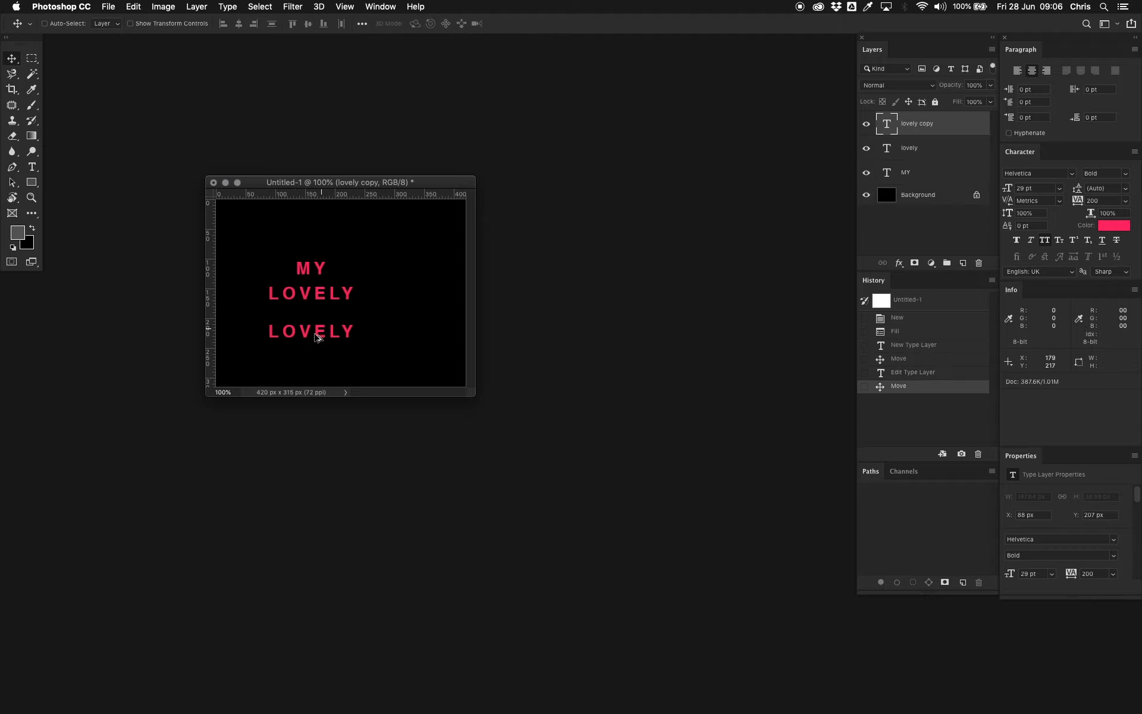
key("t")
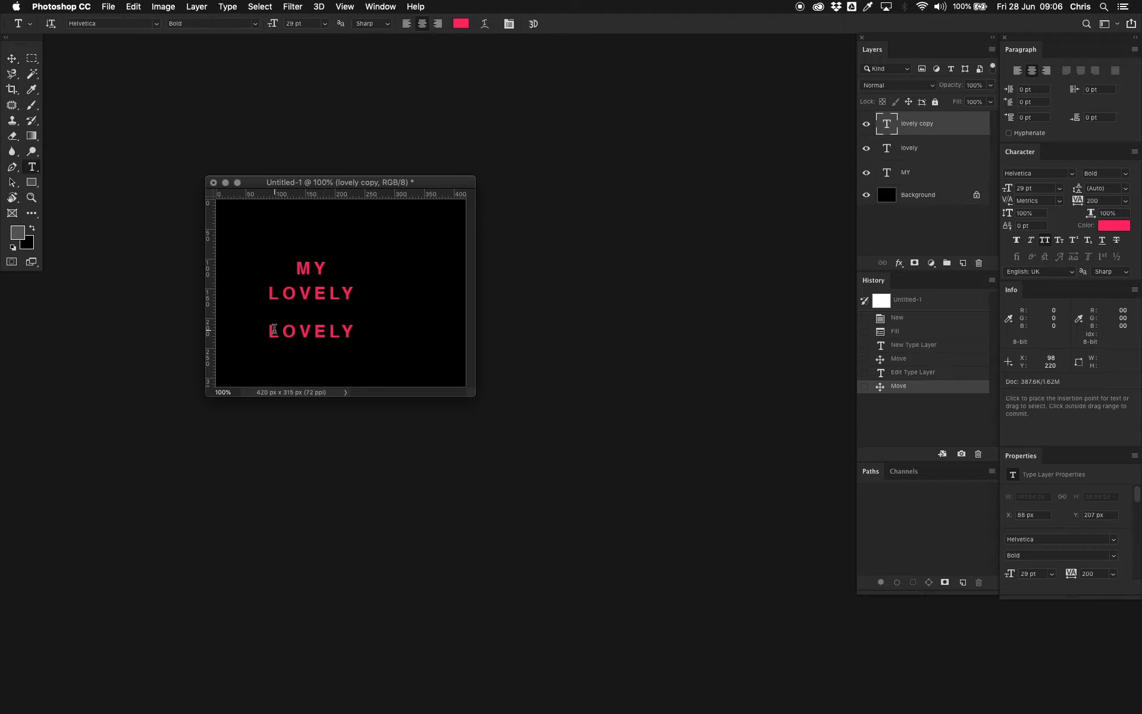
left_click_drag(271, 332, 390, 341)
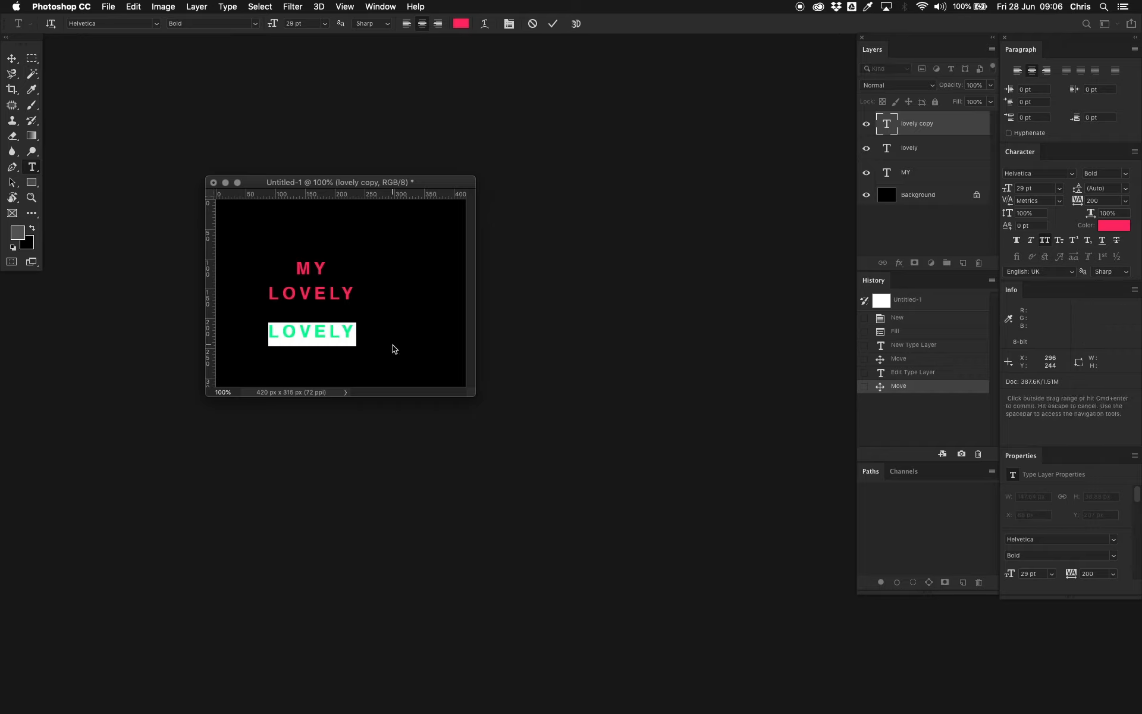
type("BANNER")
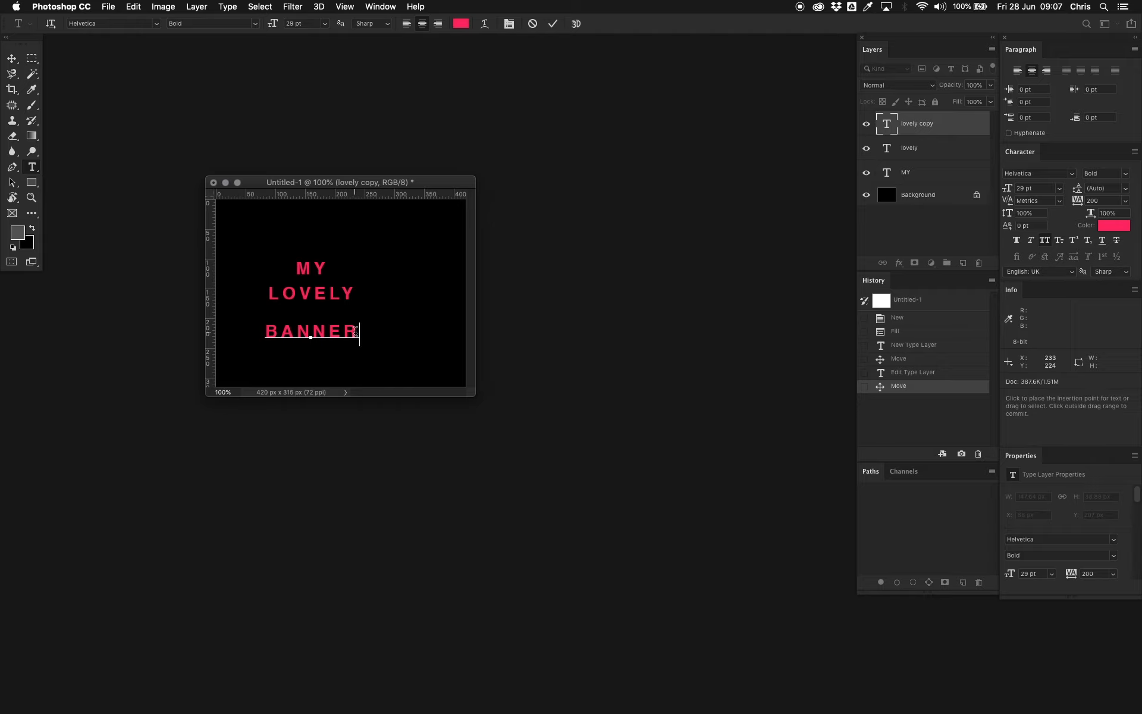
key("Escape")
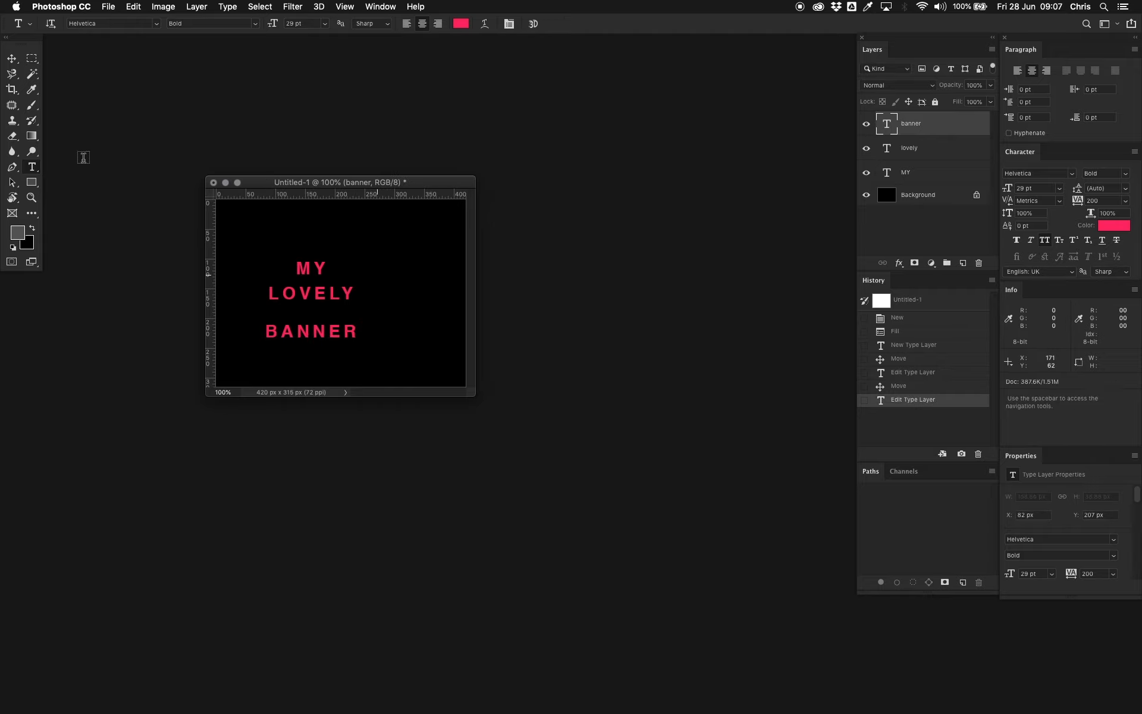
- Arrange the words as a two-line title around the canvas centre, with "MY LOVELY" on one line and "BANNER" centred beneath it
left_click(12, 58)
left_click(918, 173)
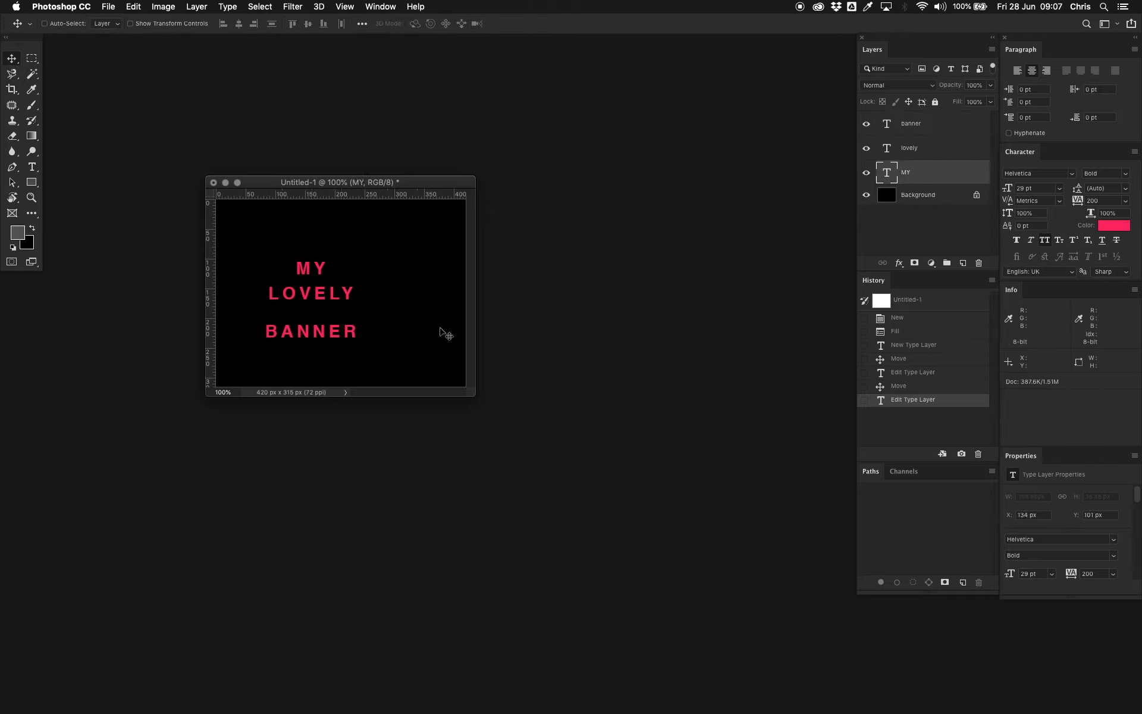
left_click_drag(308, 269, 243, 293)
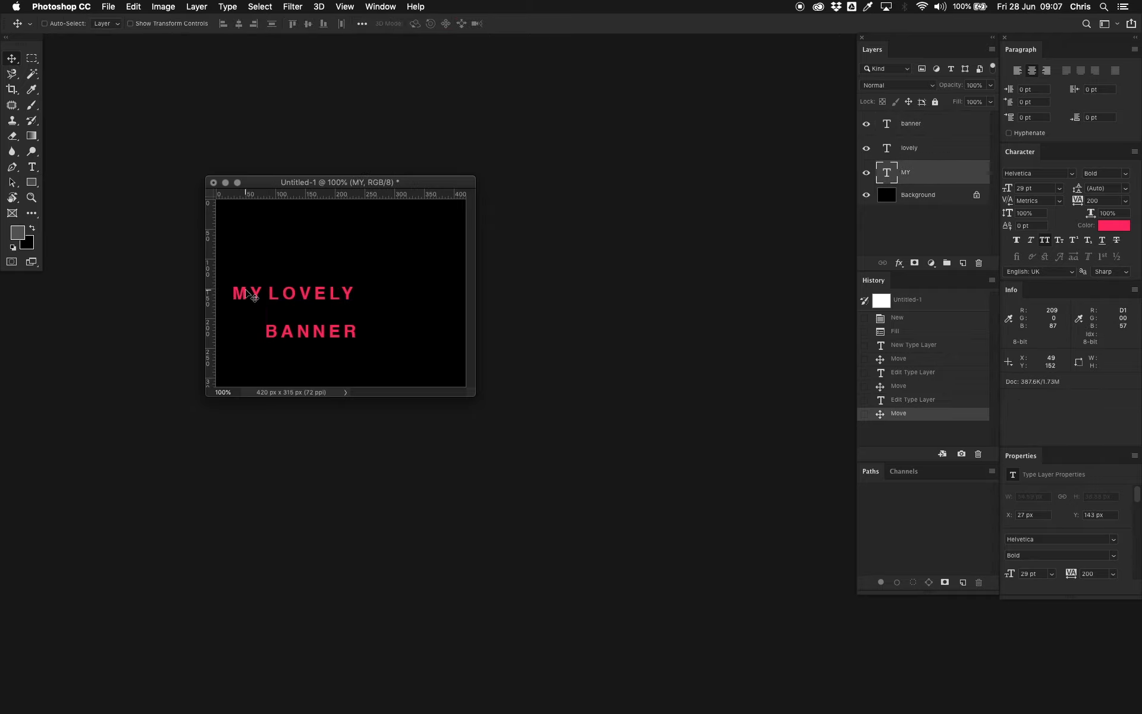
left_click(923, 148, "shift")
left_click_drag(296, 291, 342, 275)
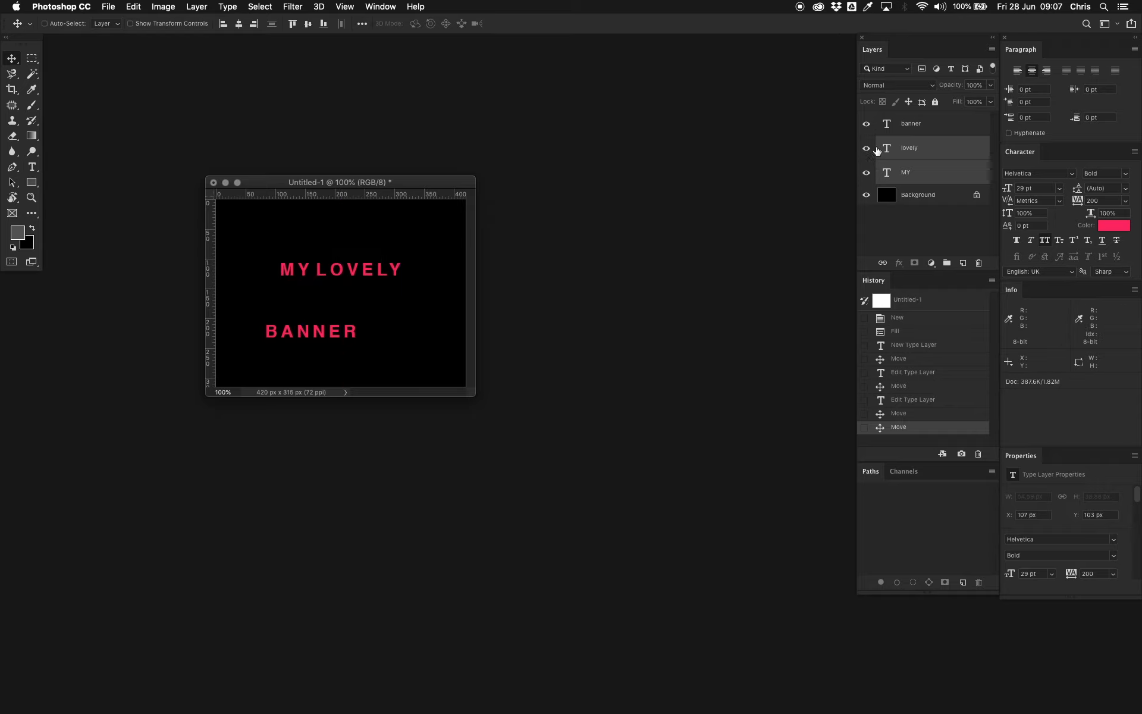
left_click(912, 125)
left_click_drag(322, 331, 353, 292)
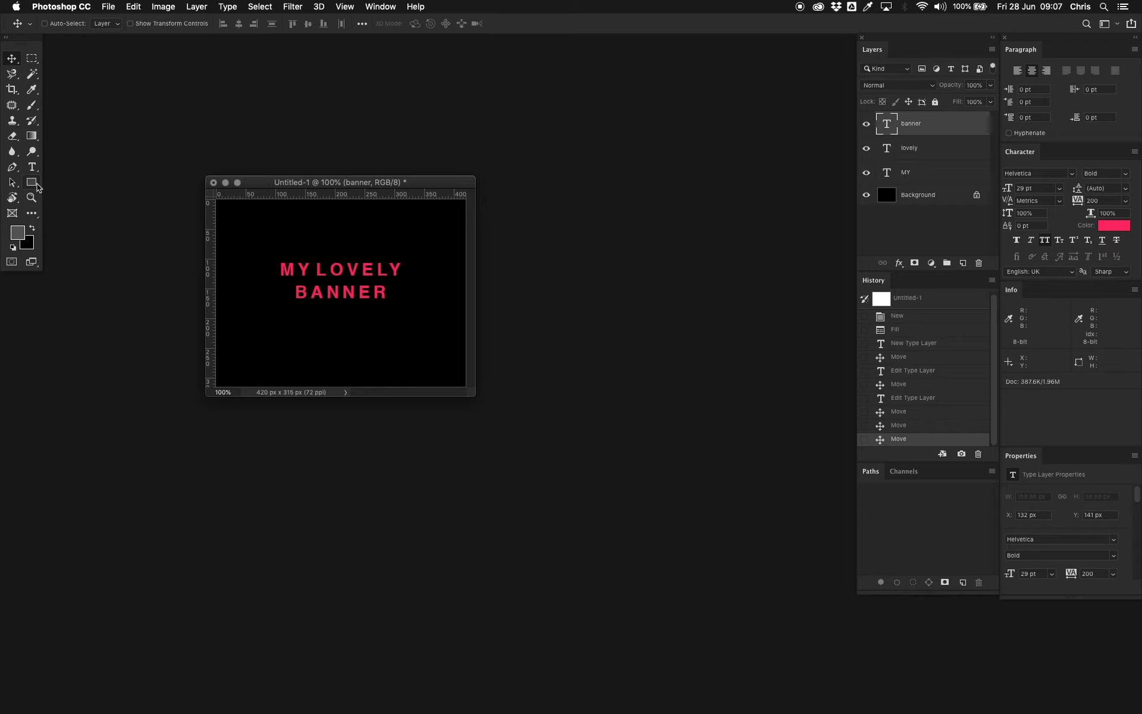
- Draw a target custom shape about 75 px wide, centred above the title text
left_click_drag(37, 187, 71, 238)
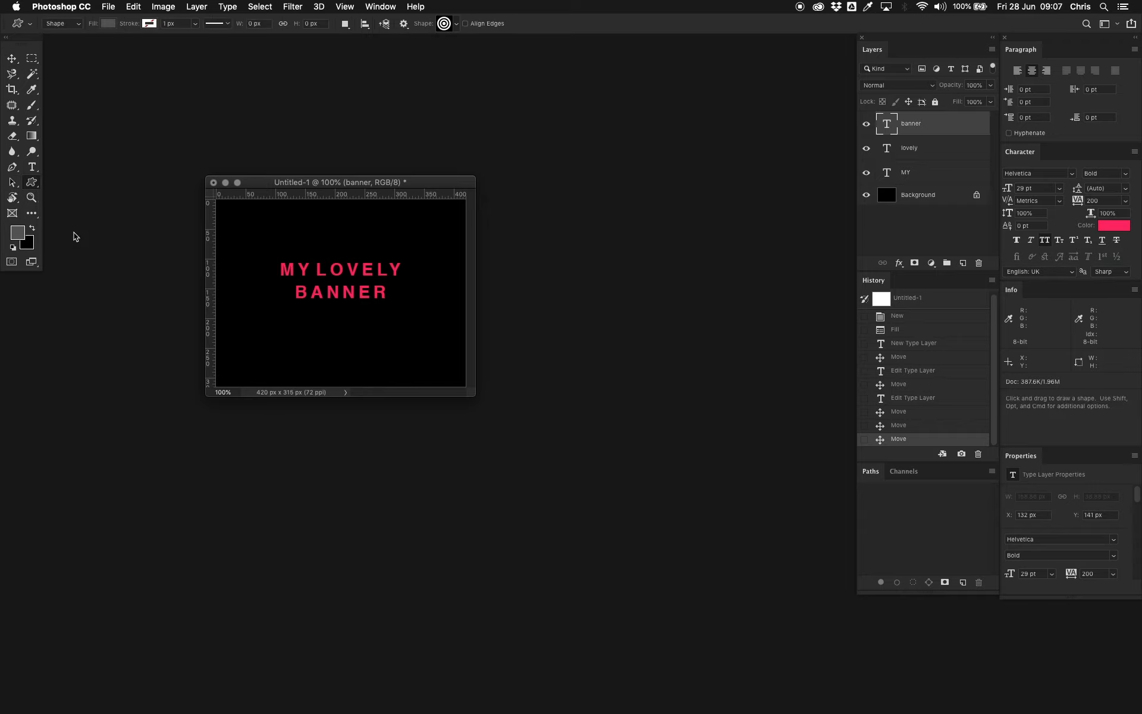
left_click(443, 25)
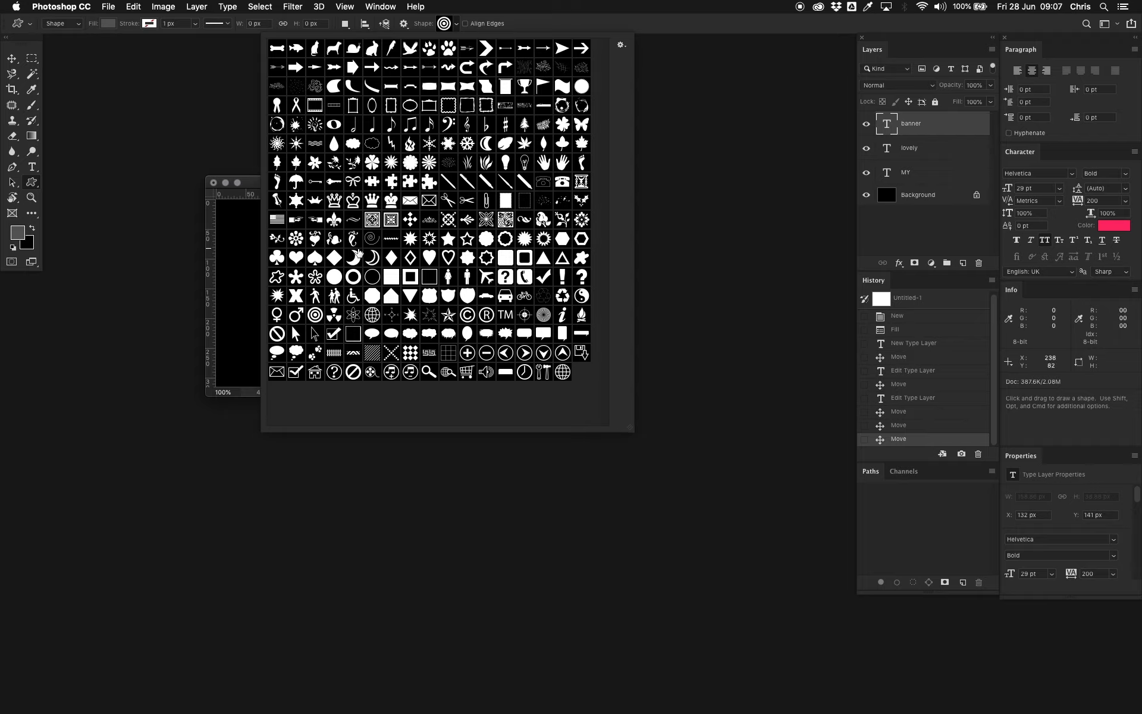
left_click(444, 26)
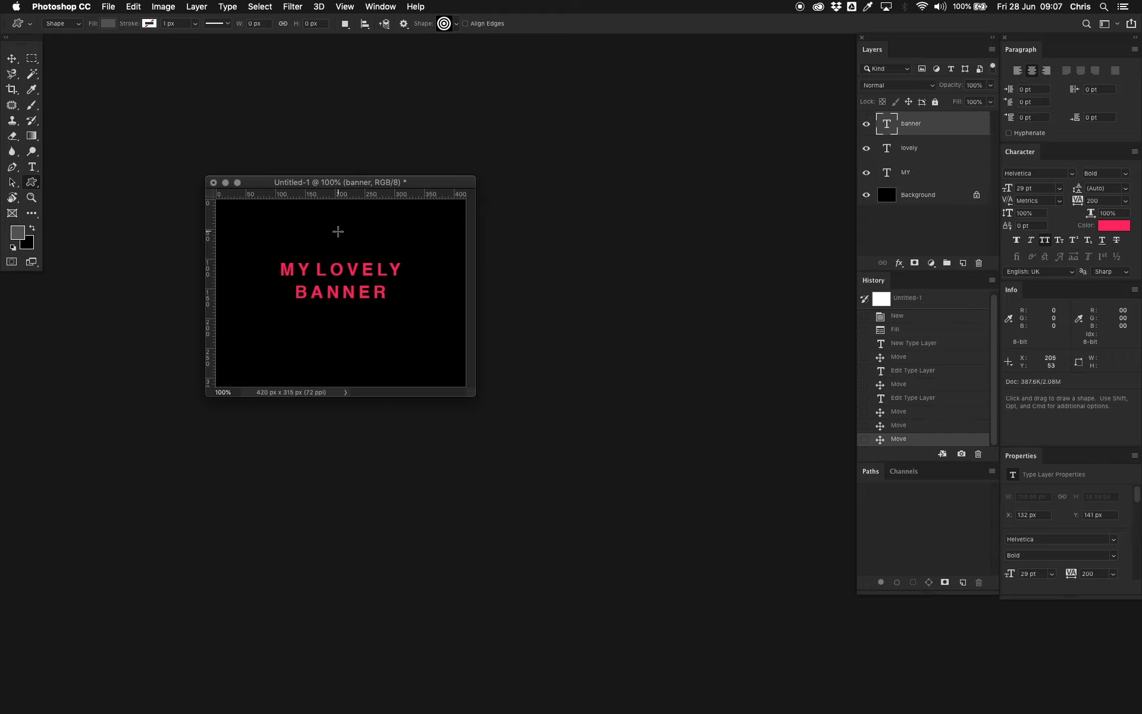
left_click_drag(338, 232, 301, 211)
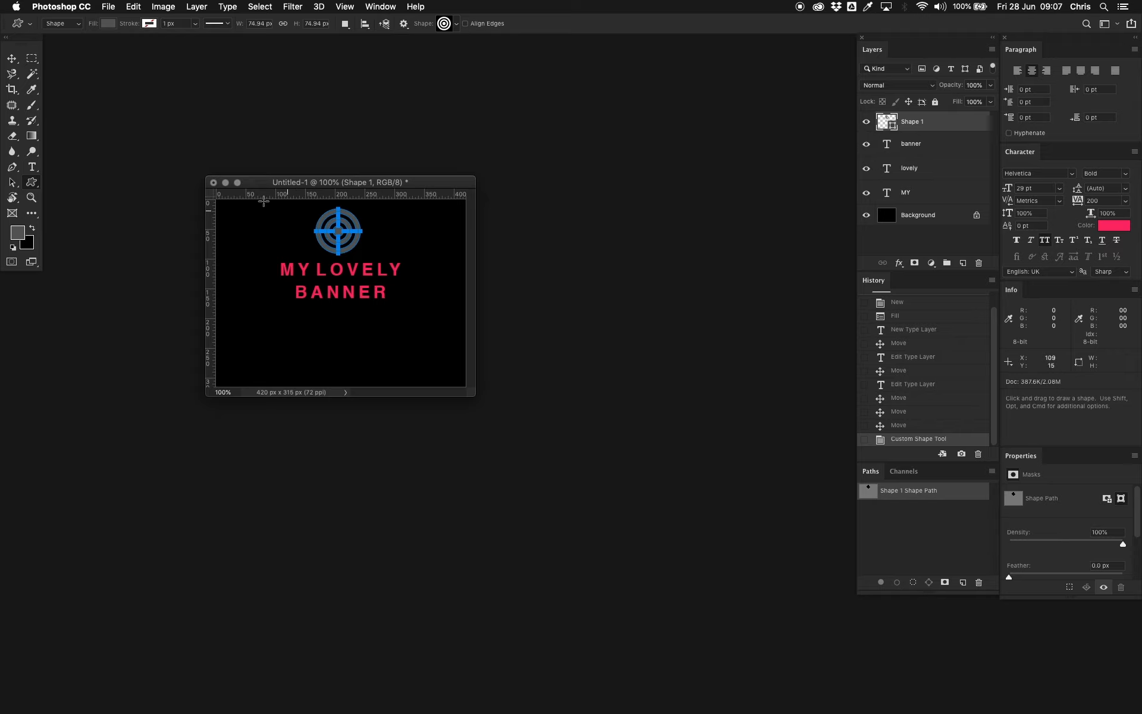
- Recolour the target shape with the pink e90062 sampled from the title text
double_click(893, 132)
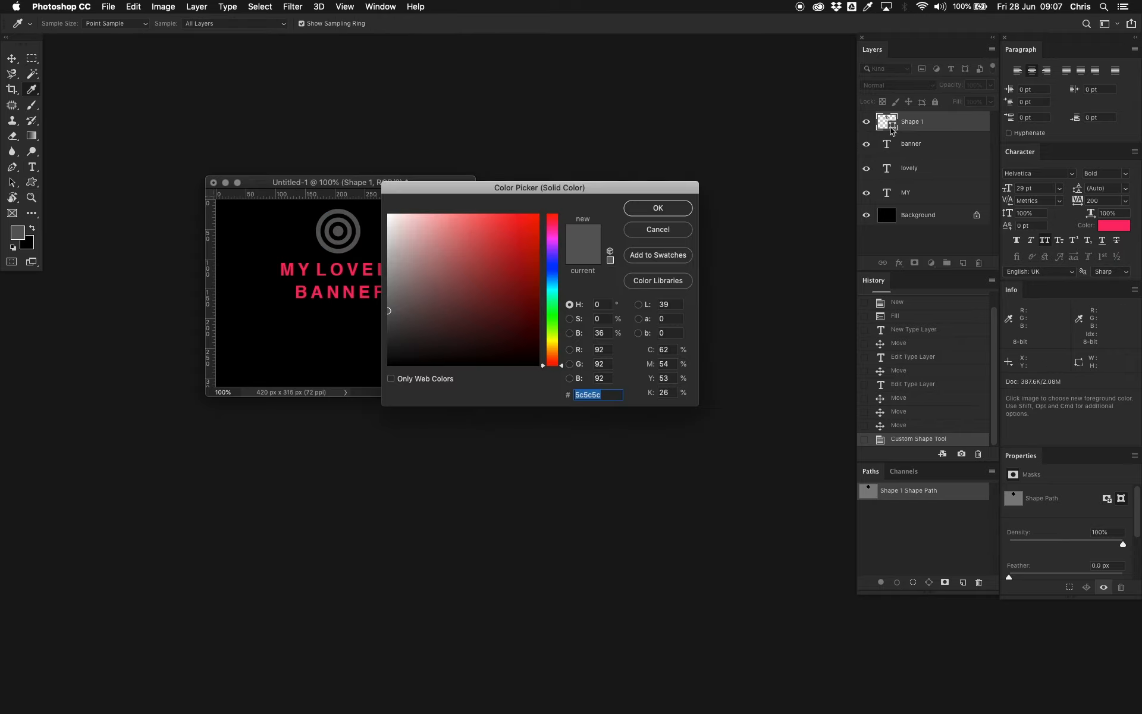
left_click(301, 293)
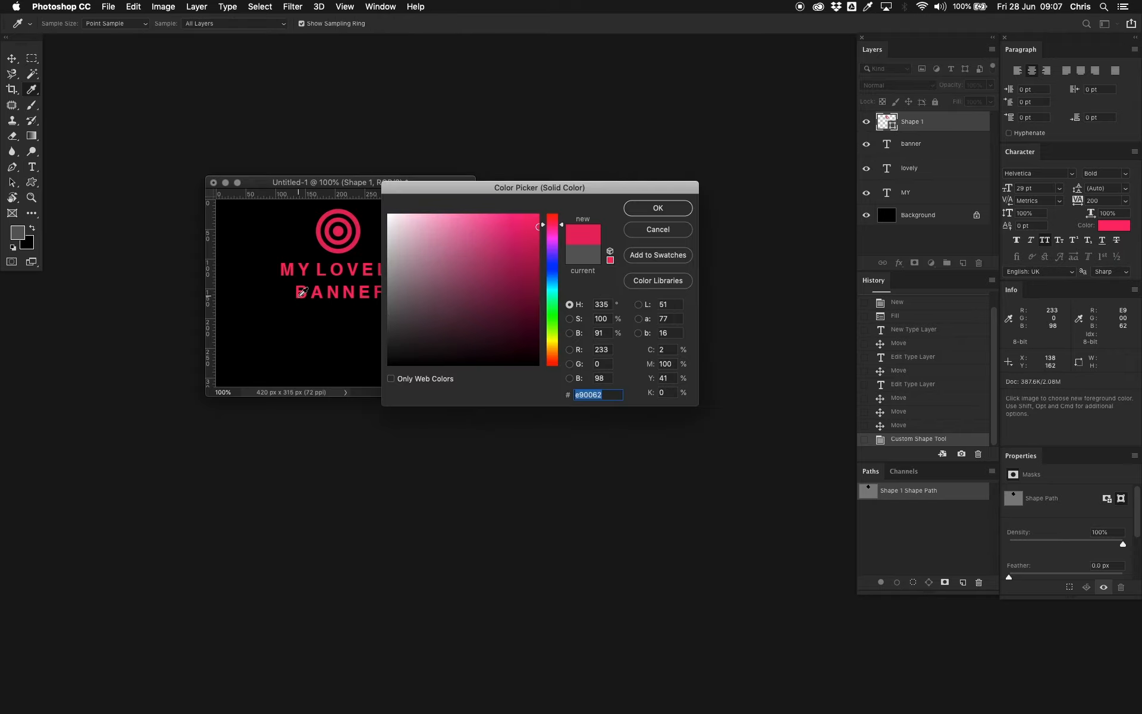
left_click(658, 208)
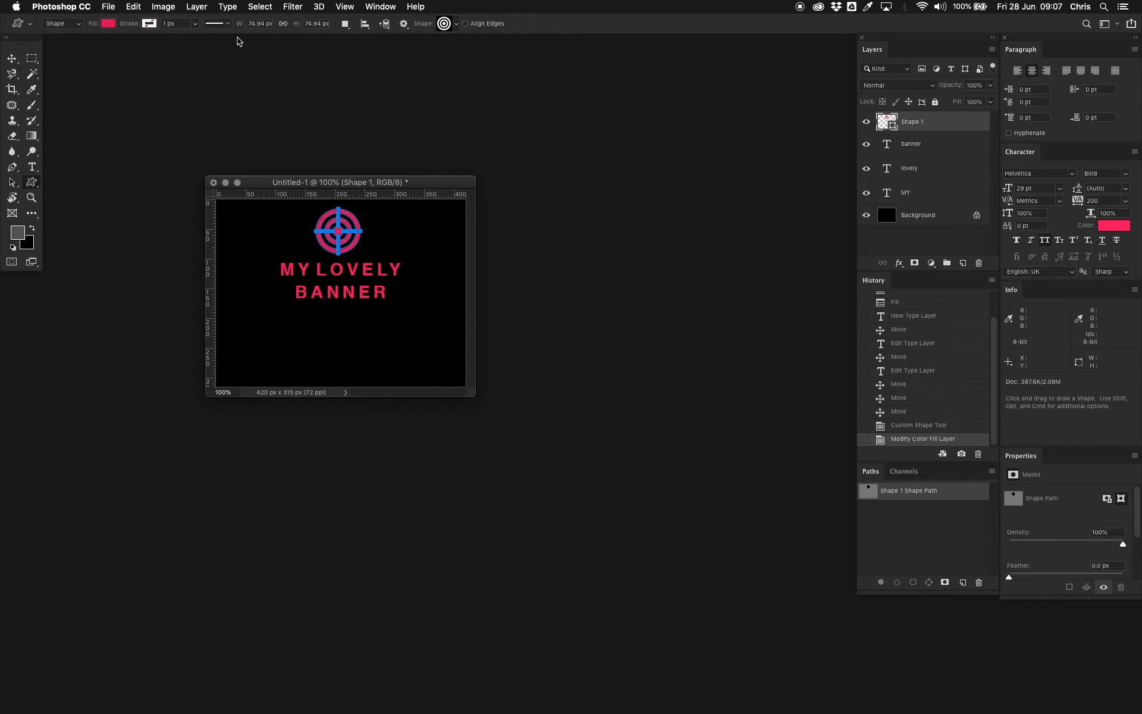
left_click(915, 217)
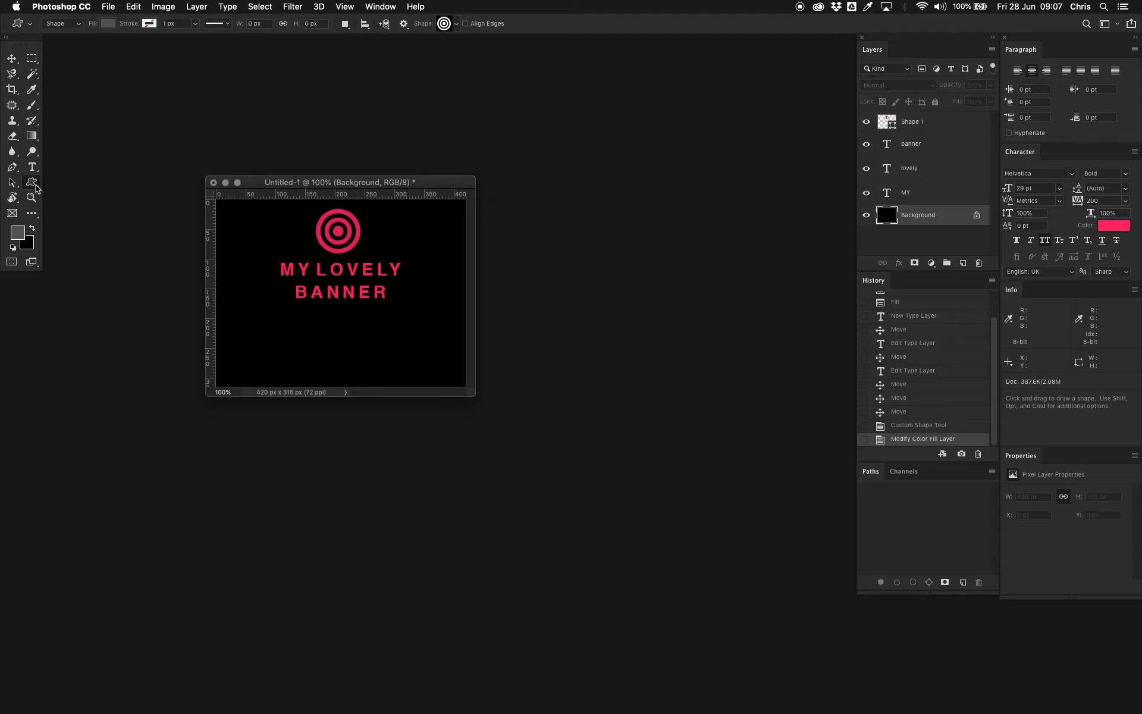
left_click(32, 182)
left_click(59, 183)
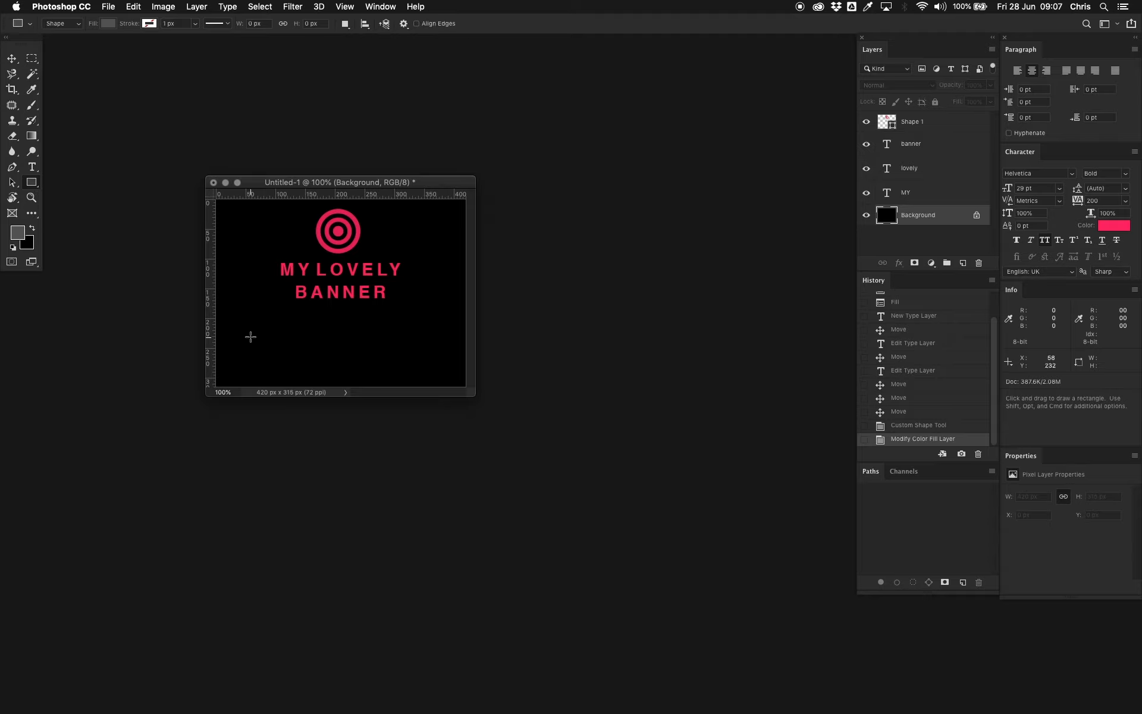
- Duplicate the "BANNER" text near the canvas's lower edge and change the copy to "CLICKY"
left_click(916, 147)
left_click(12, 59)
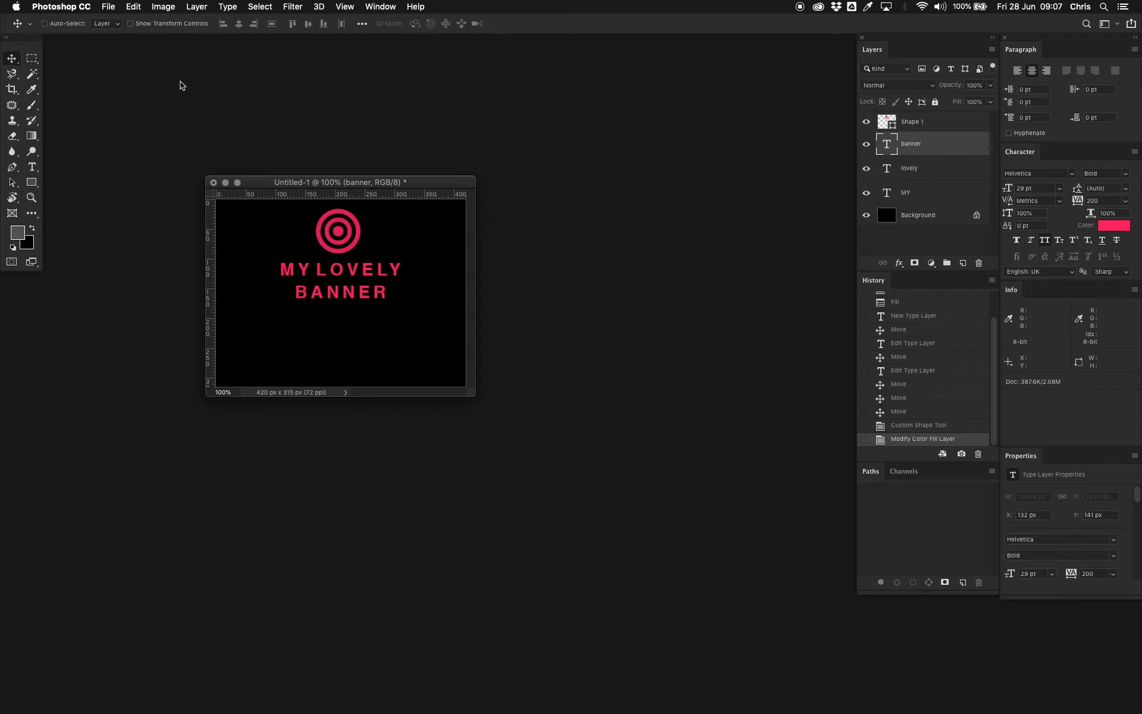
left_click_drag(335, 285, 416, 345)
key("t")
type("click")
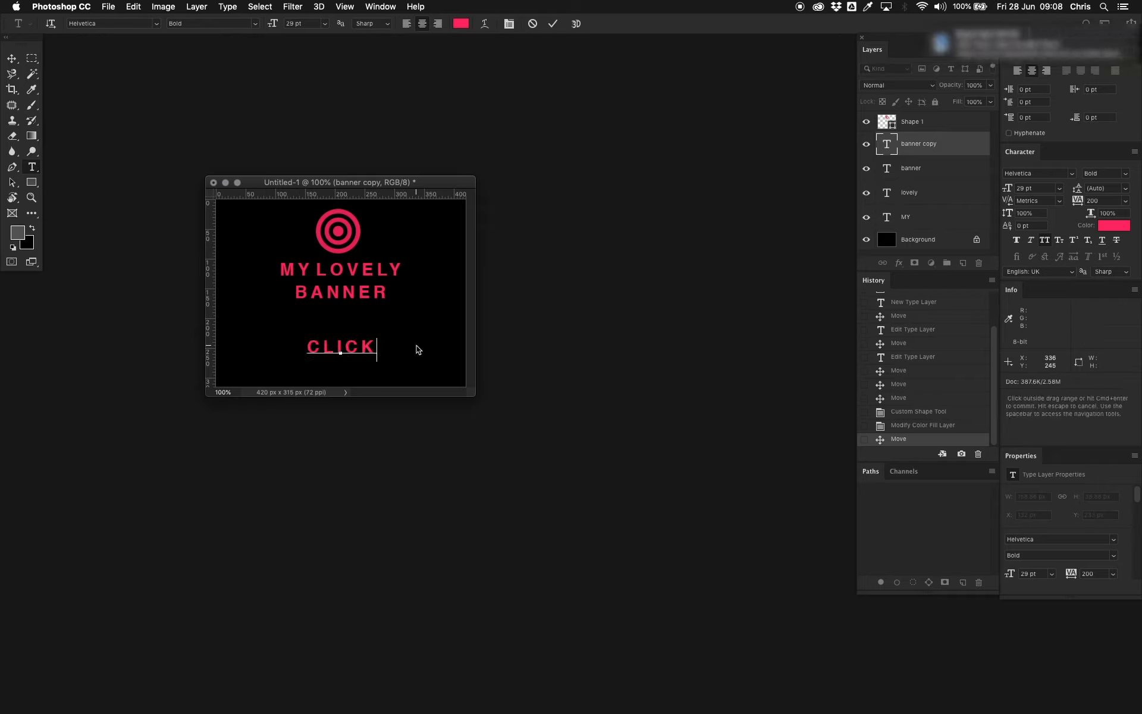
type("y")
key("super+Return")
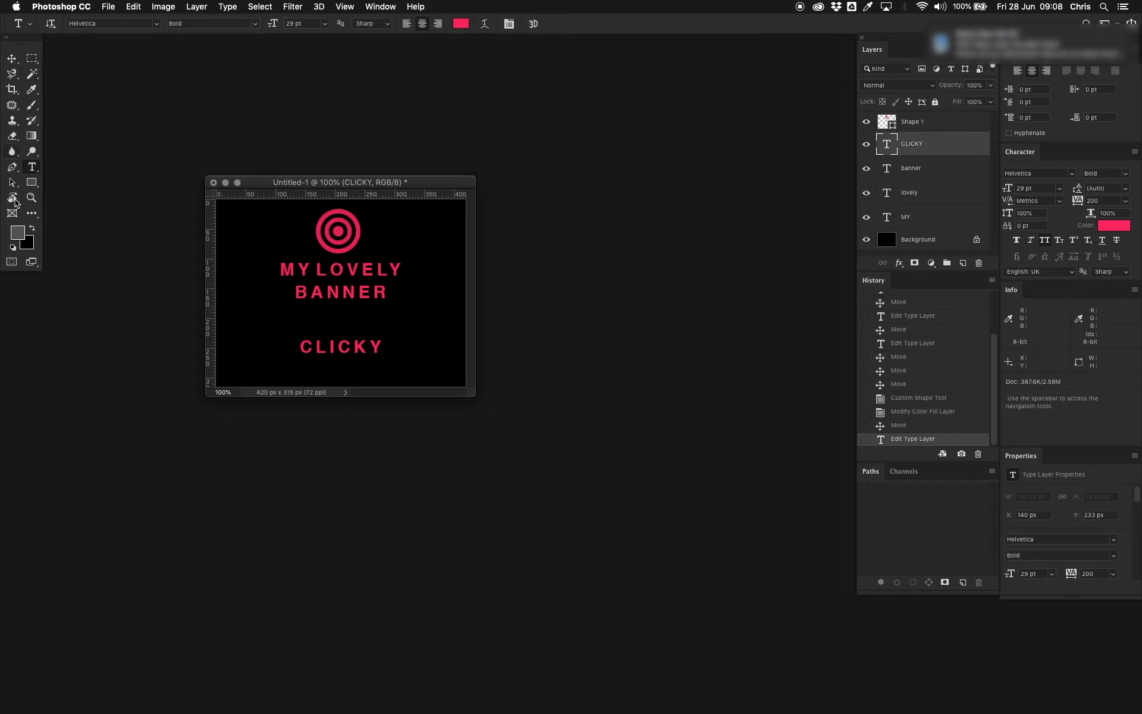
- Draw a rectangle about 267 x 55 px around "CLICKY" and stack it between the CLICKY text layer and the target shape layer
left_click(31, 182)
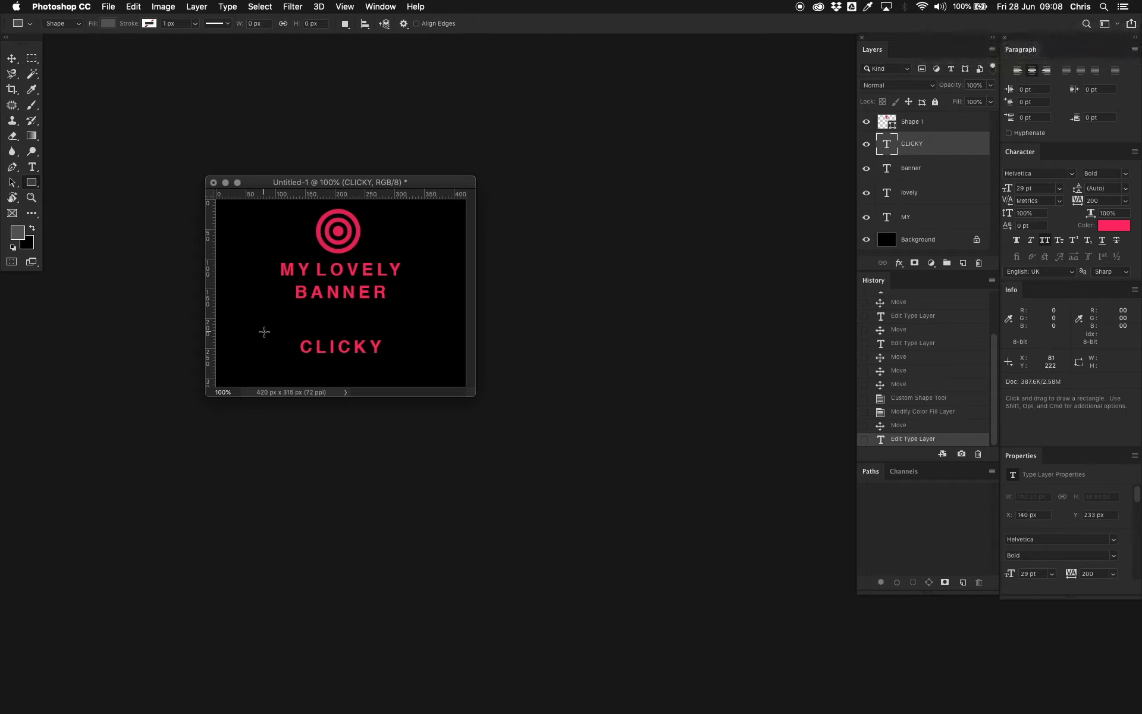
left_click_drag(262, 331, 420, 363)
left_click_drag(933, 145, 943, 117)
left_click(945, 142)
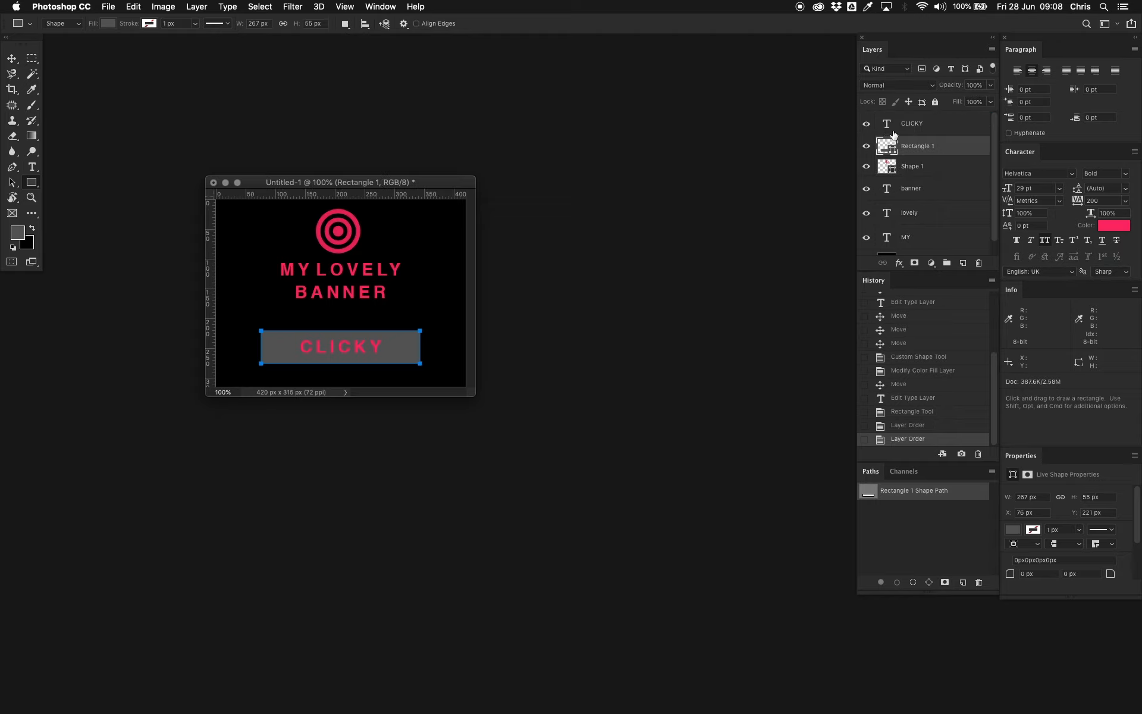
- Recolour the button rectangle with the pink sampled from the target shape
double_click(892, 150)
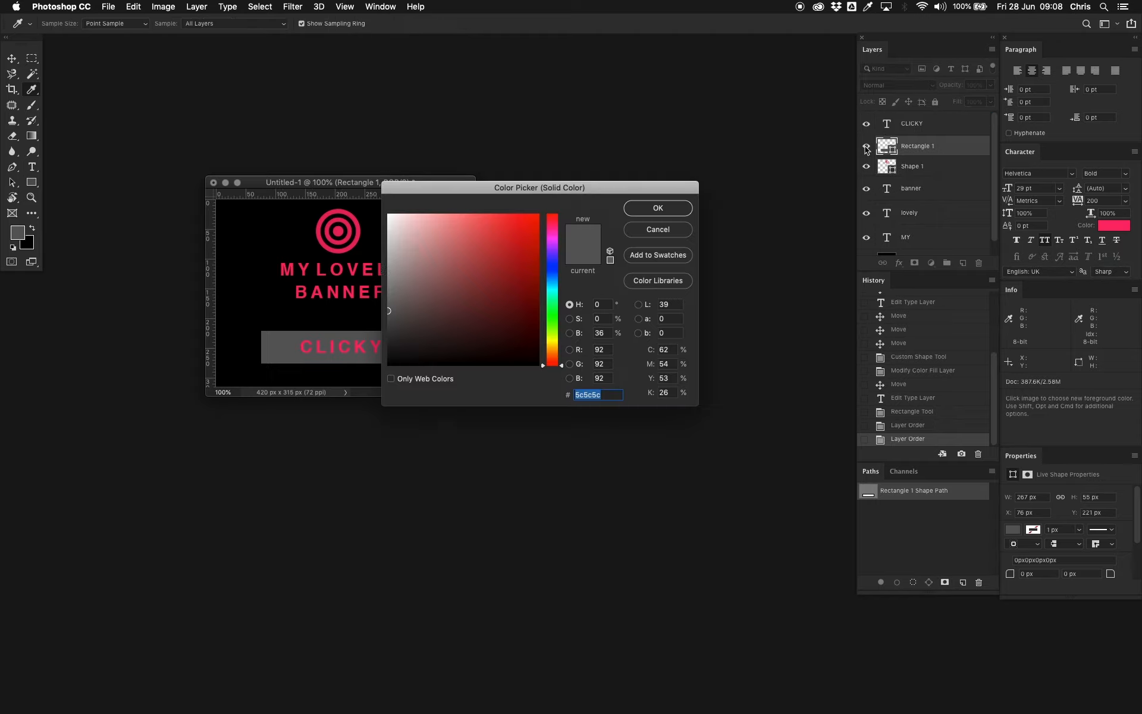
left_click(338, 232)
left_click(657, 209)
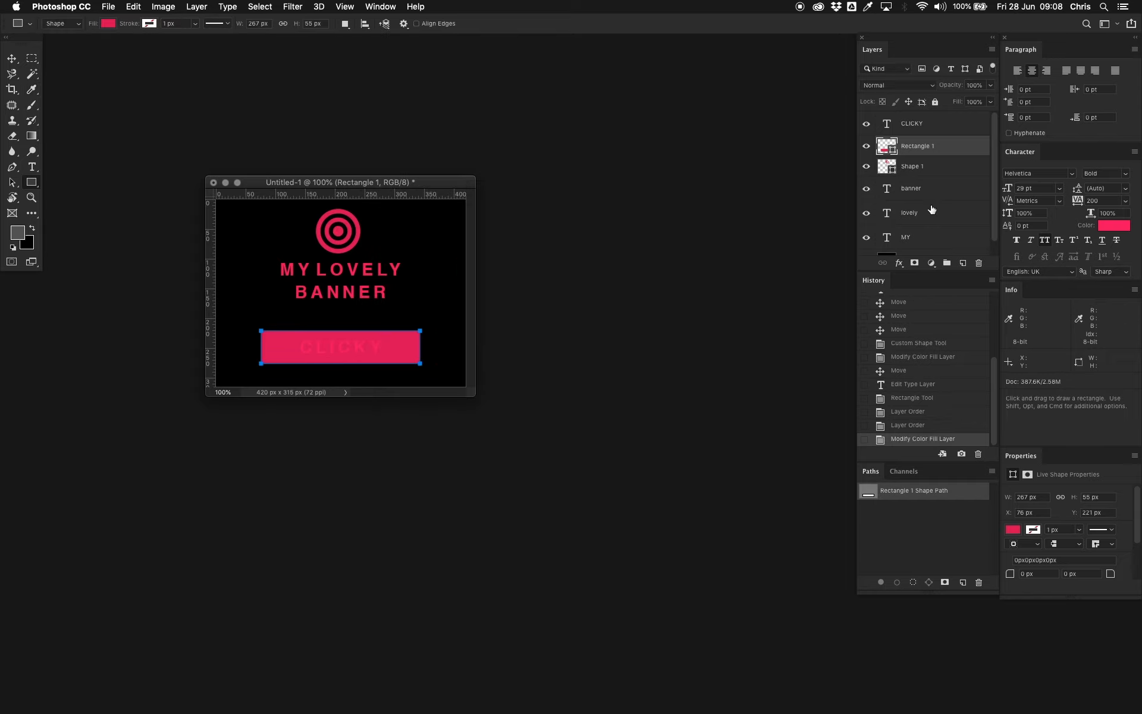
- Recolour the "CLICKY" text black (000000), sampled from the canvas background
left_click(923, 125)
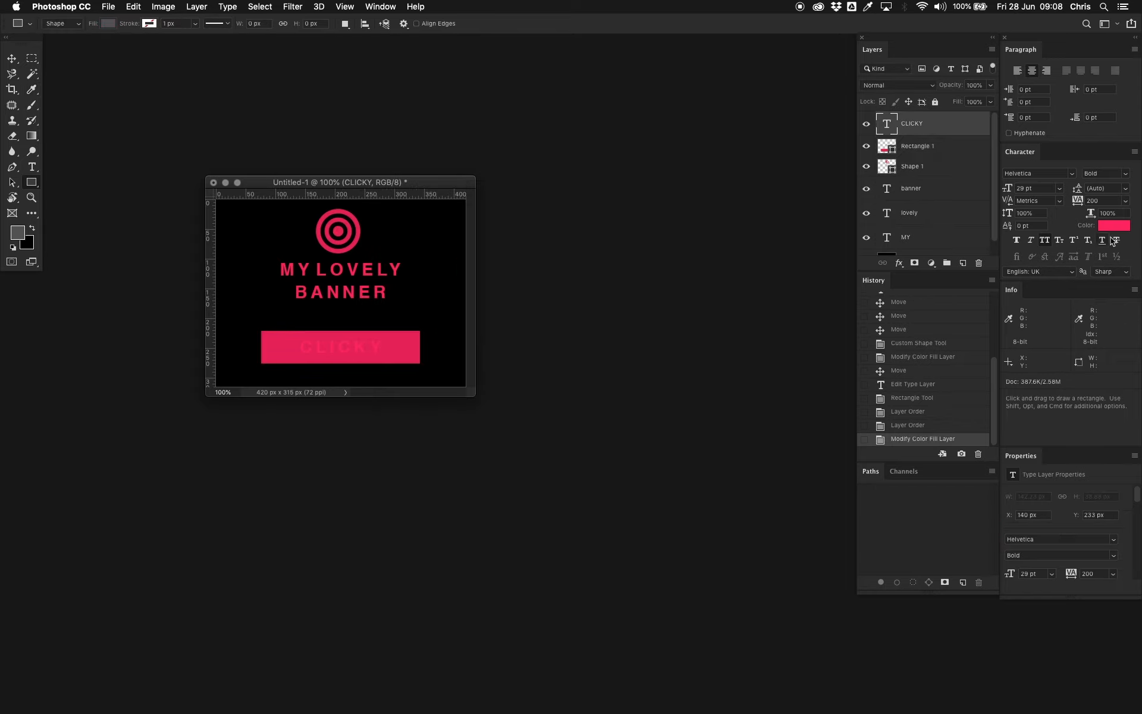
left_click(1099, 226)
left_click(241, 314)
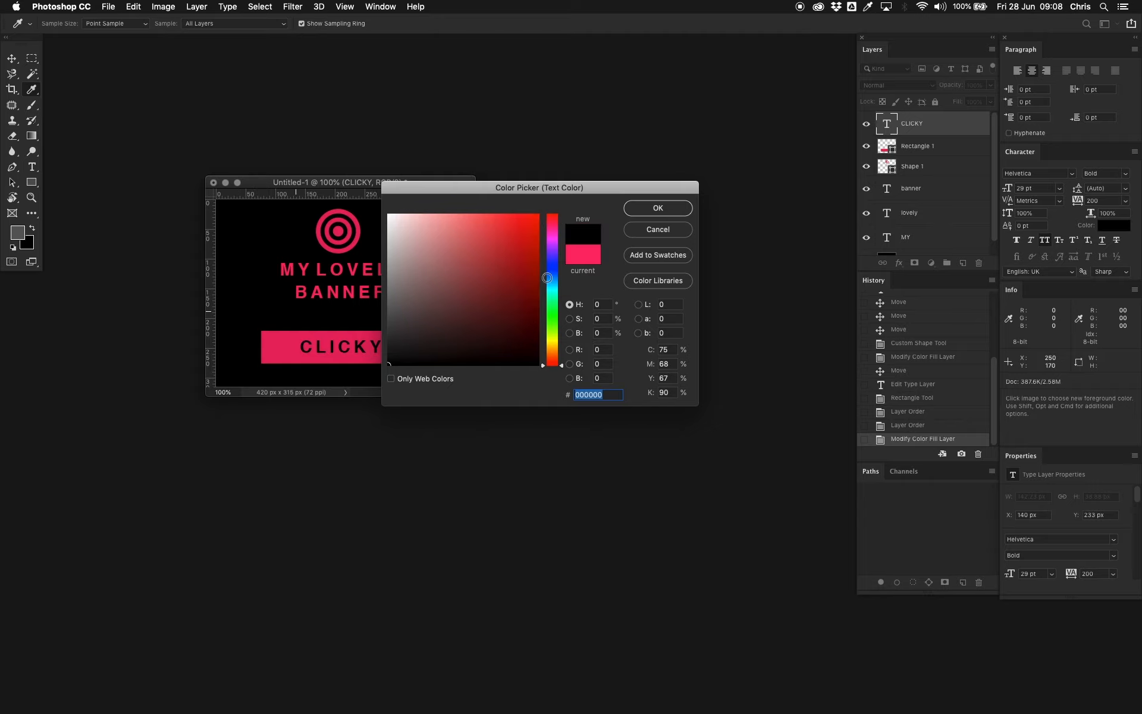
left_click(648, 214)
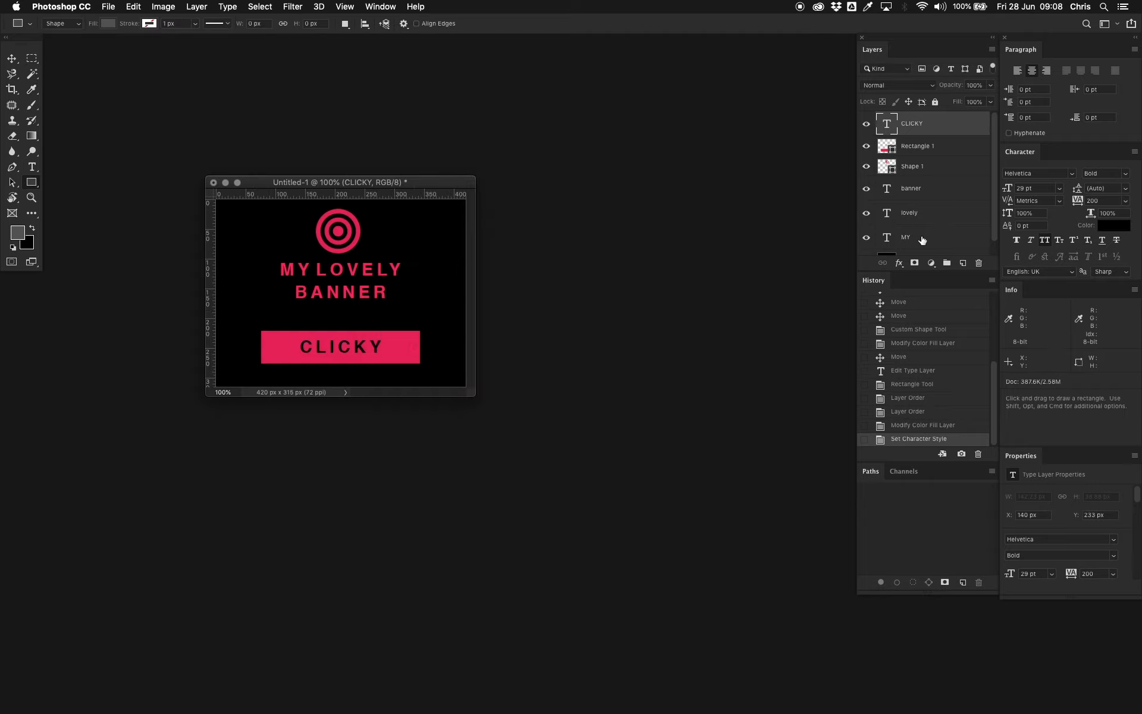
- Nudge the MY, lovely and banner text layers down together by 17 px
left_click(922, 239)
left_click(919, 189, "shift")
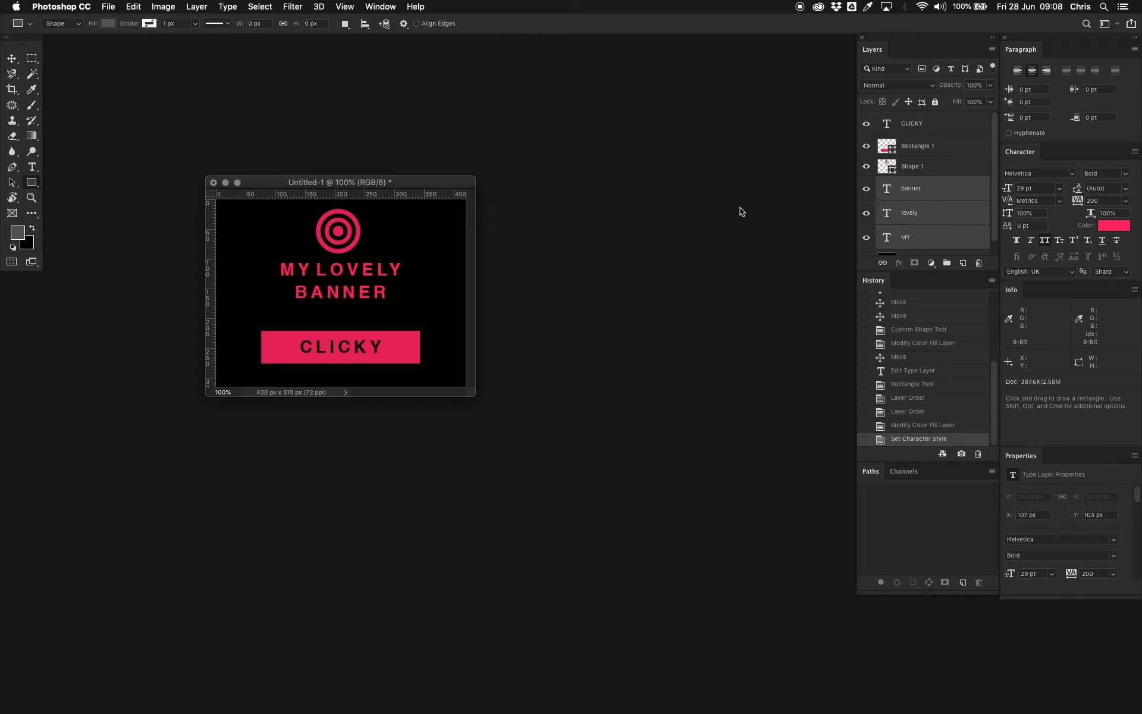
left_click(12, 58)
key("shift+Down")
key("shift+Down")
key("Up")
key("Up")
key("Up")
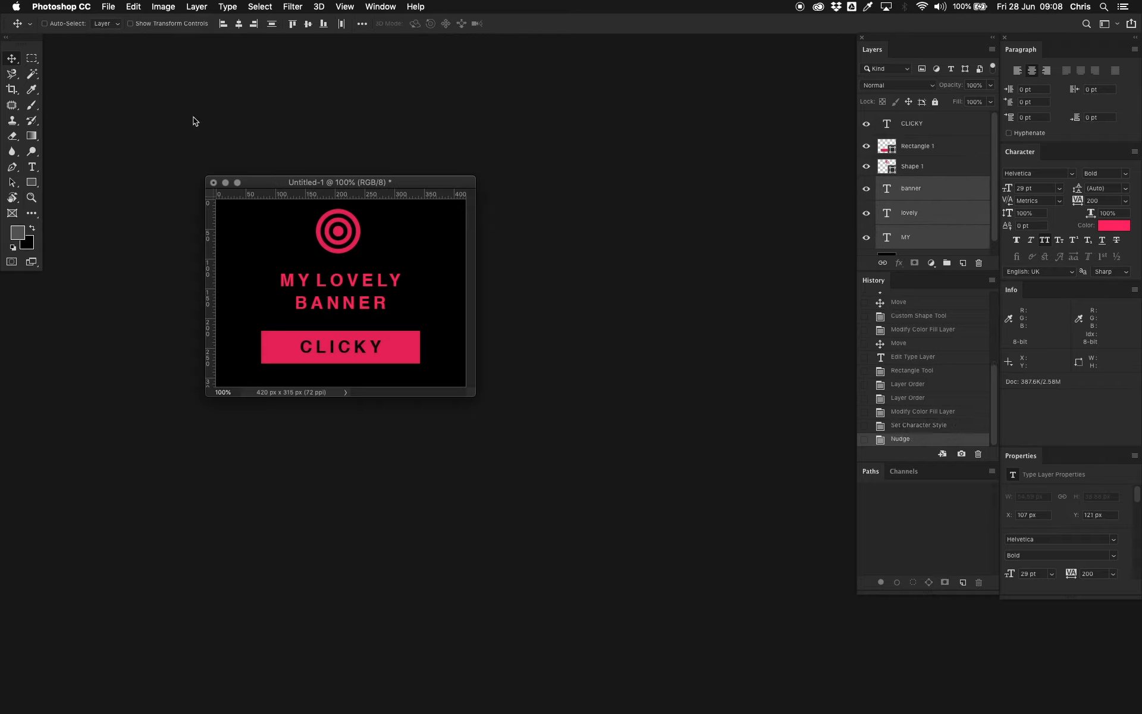
- Nudge the target shape down 4 px to sit closer to the title
left_click(915, 168)
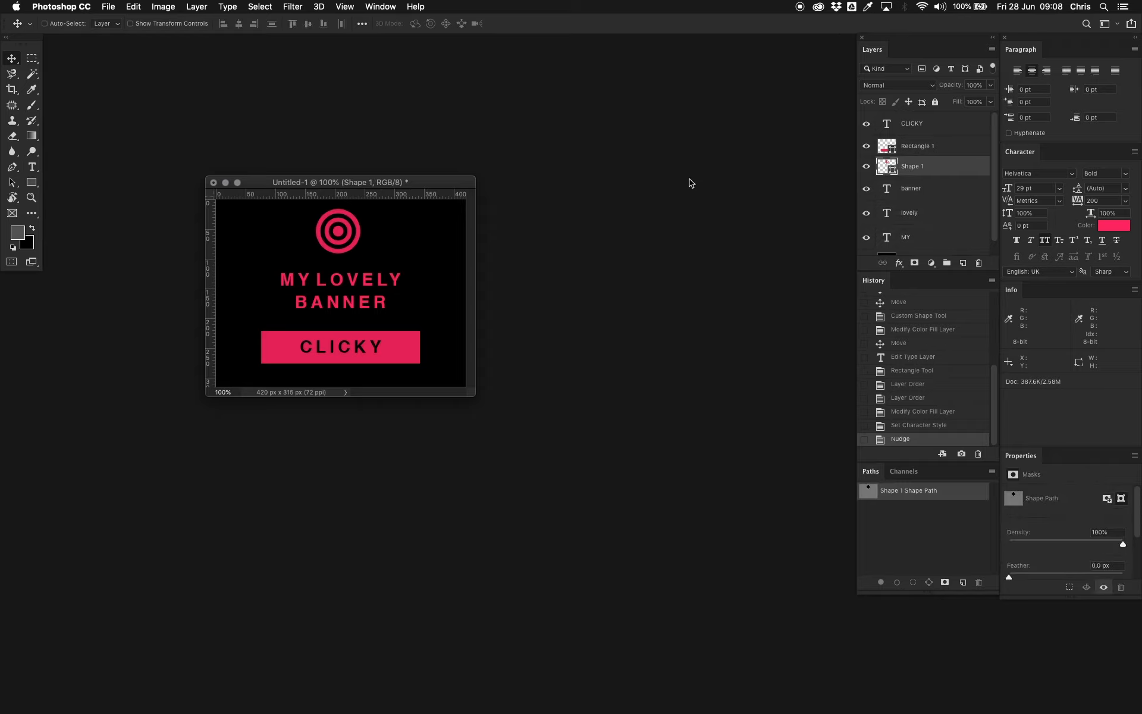
key("Down")
key("Down")
key("Down")
key("Down")
- Align all layers, from the Background up to CLICKY, on their horizontal centers
scroll(932, 221, "down", 1)
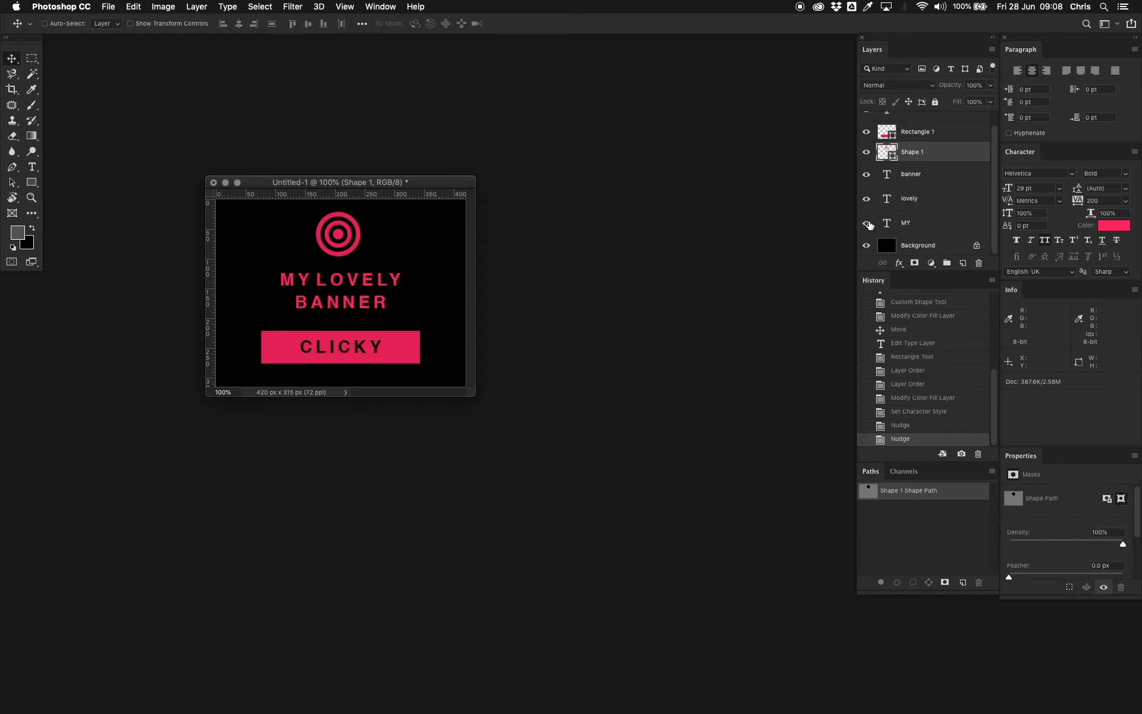
left_click(916, 245)
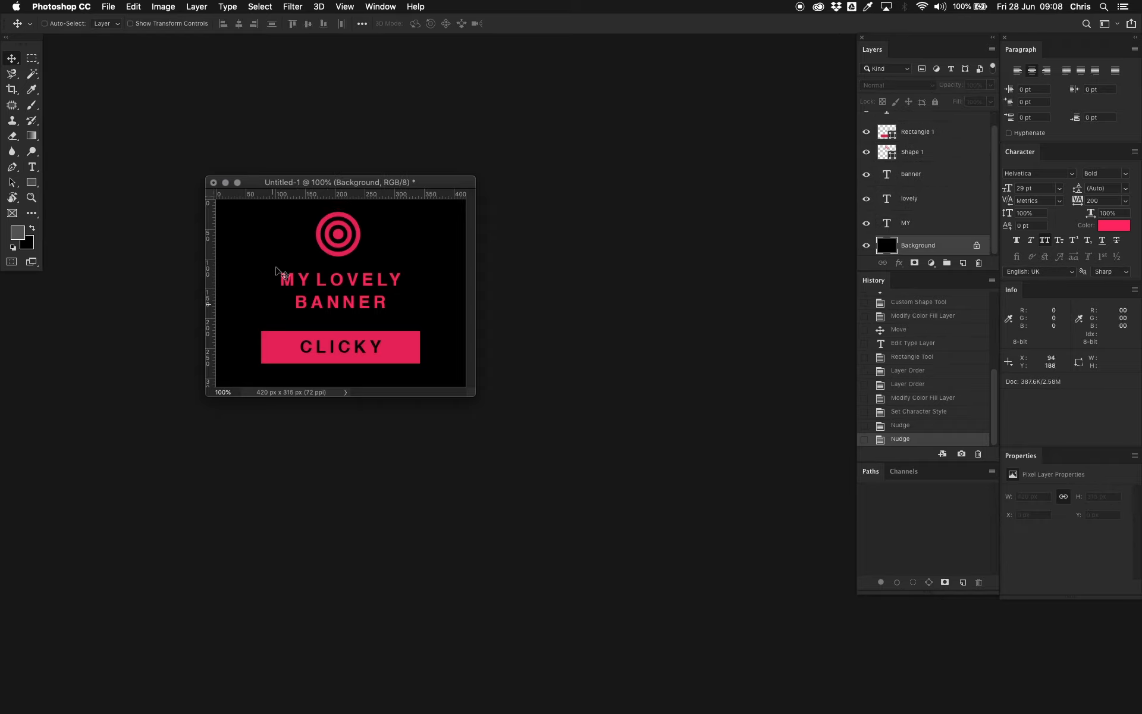
scroll(916, 173, "up", 1)
left_click(915, 122, "shift")
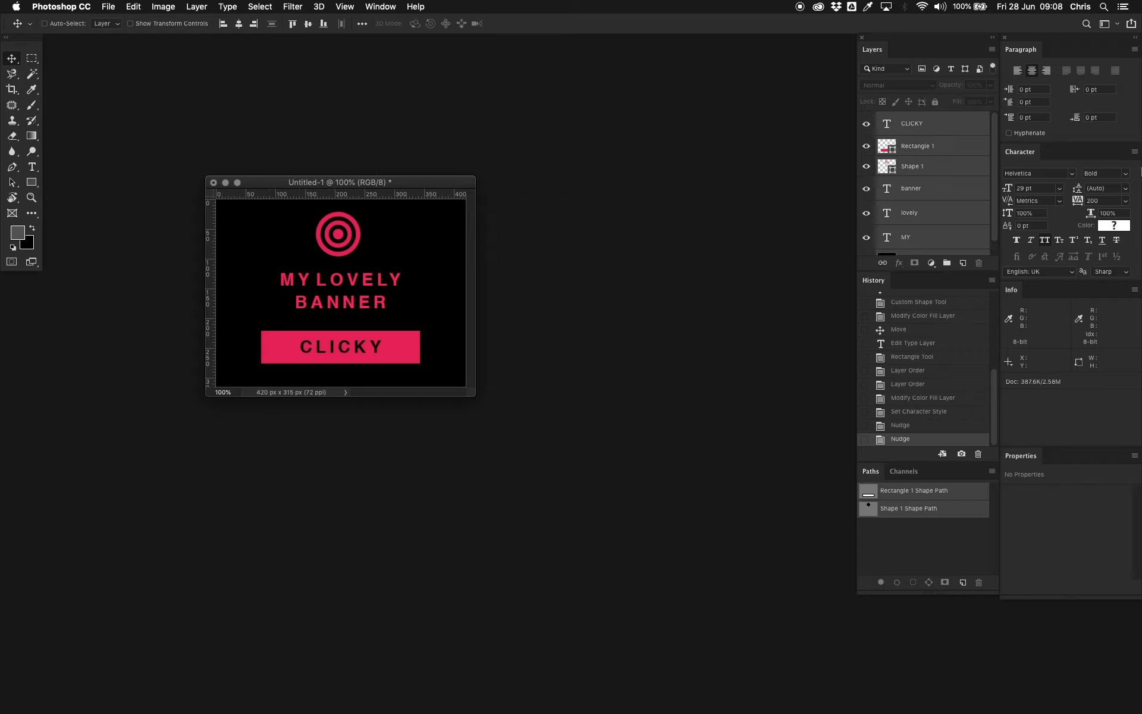
left_click(238, 23)
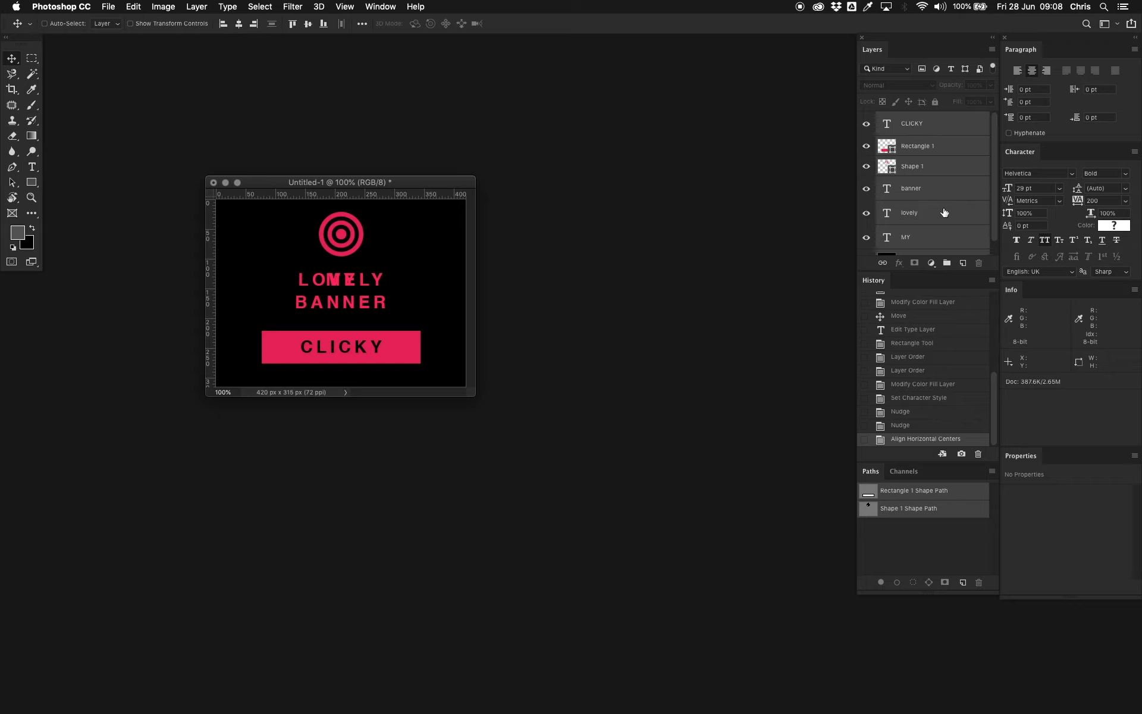
- Move the overlapping "MY" text to the left of "LOVELY", and shift both words right to centre the line above "BANNER"
left_click(930, 238)
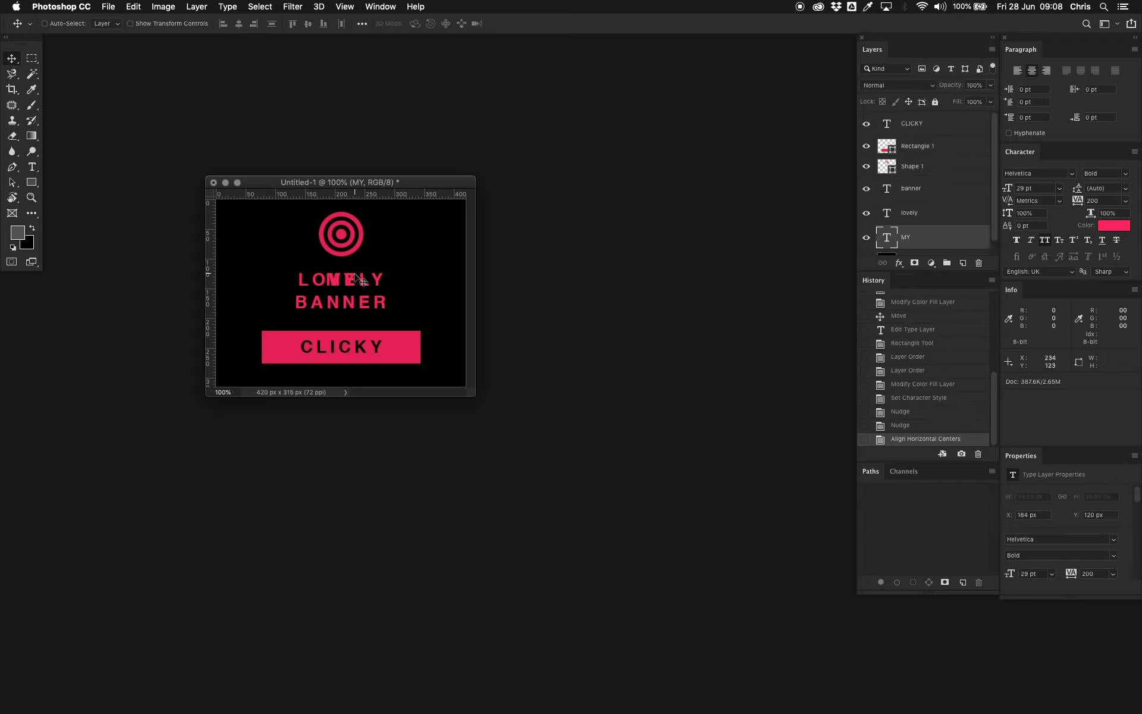
left_click_drag(353, 287, 288, 288)
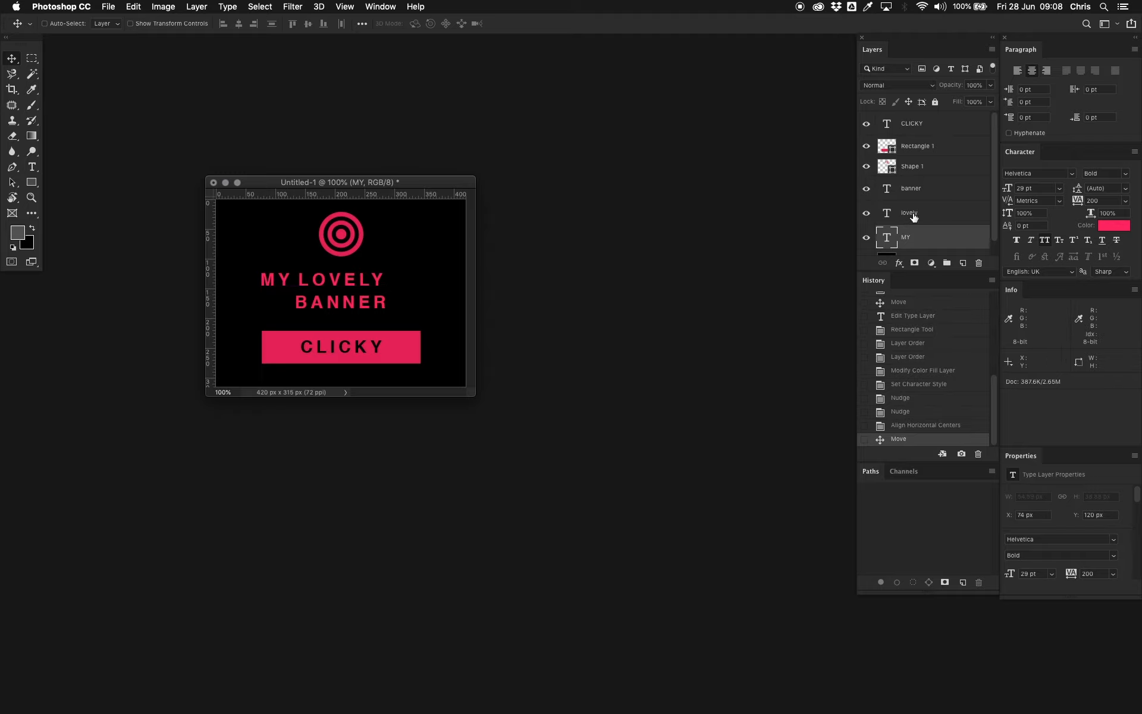
left_click(912, 217, "shift")
left_click_drag(359, 286, 373, 286)
- Widen the gap between "MY" and "LOVELY", and raise both text layers 4 px
left_click(929, 235)
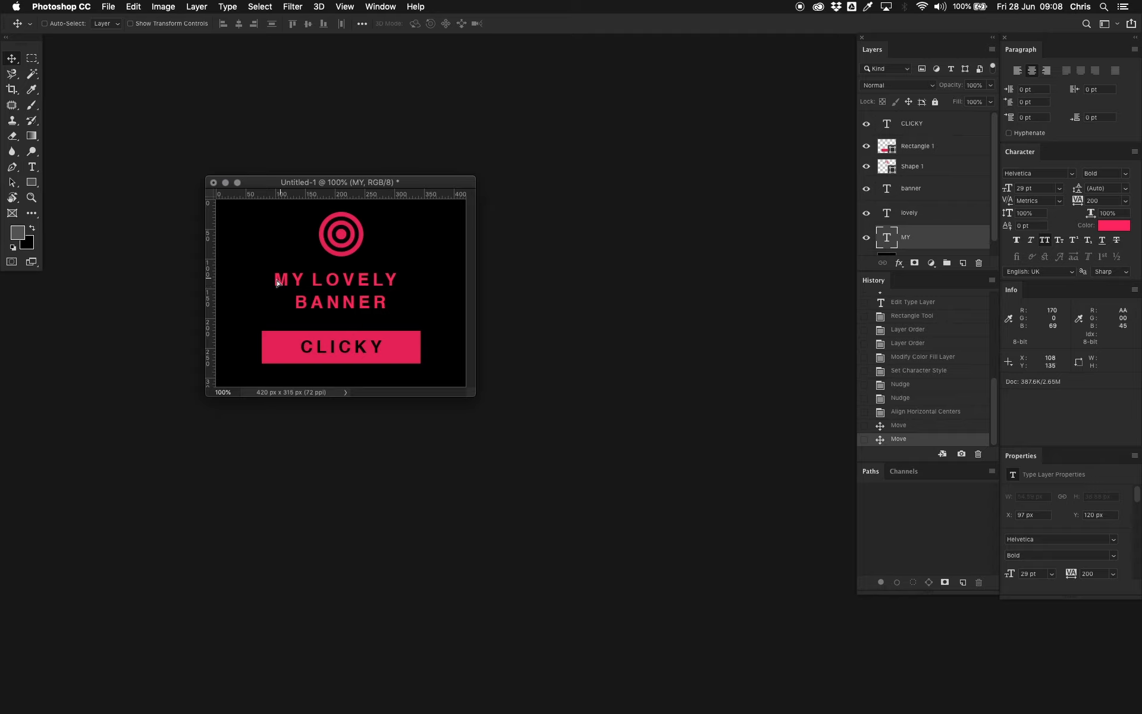
left_click_drag(287, 280, 337, 281)
left_click(924, 217, "shift")
key("Up")
key("Up")
key("Up")
key("Up")
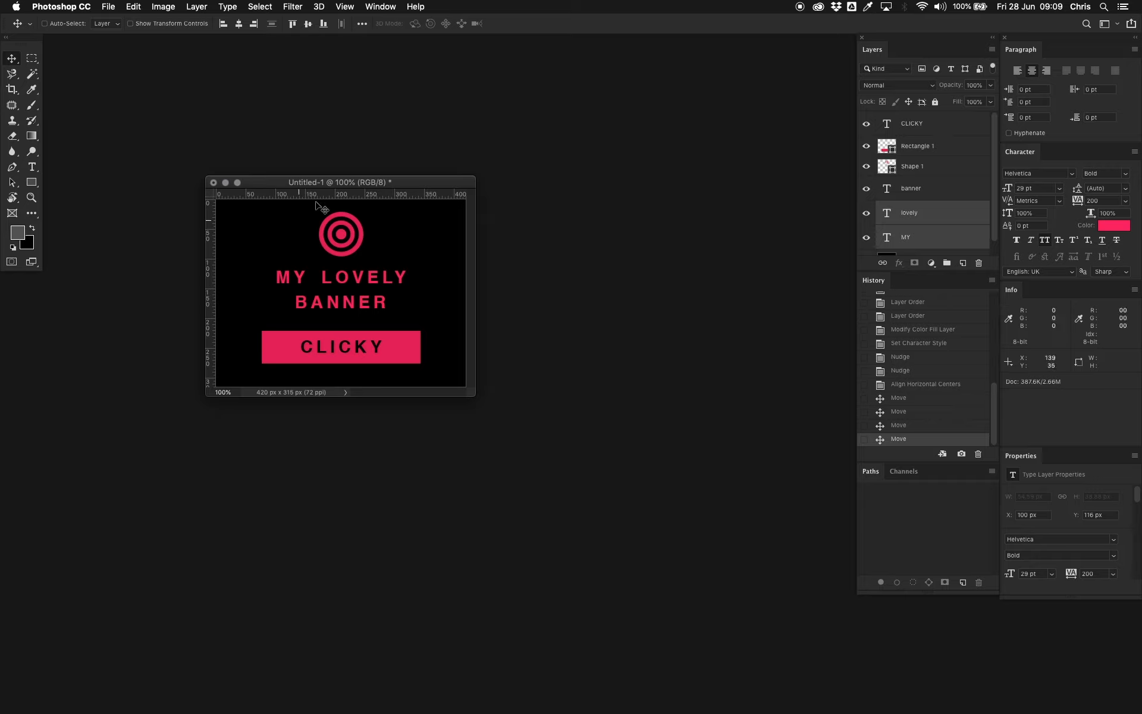
- Save the document to the Desktop as banner.psd in Photoshop format
left_click_drag(316, 183, 258, 136)
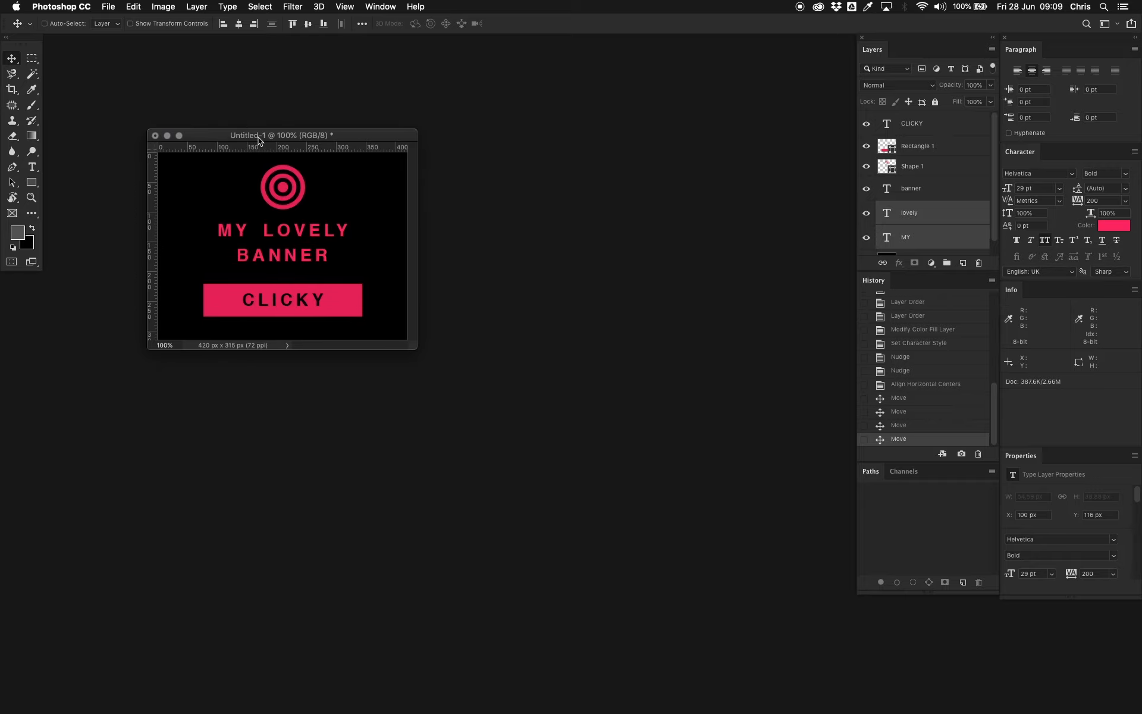
key("super+s")
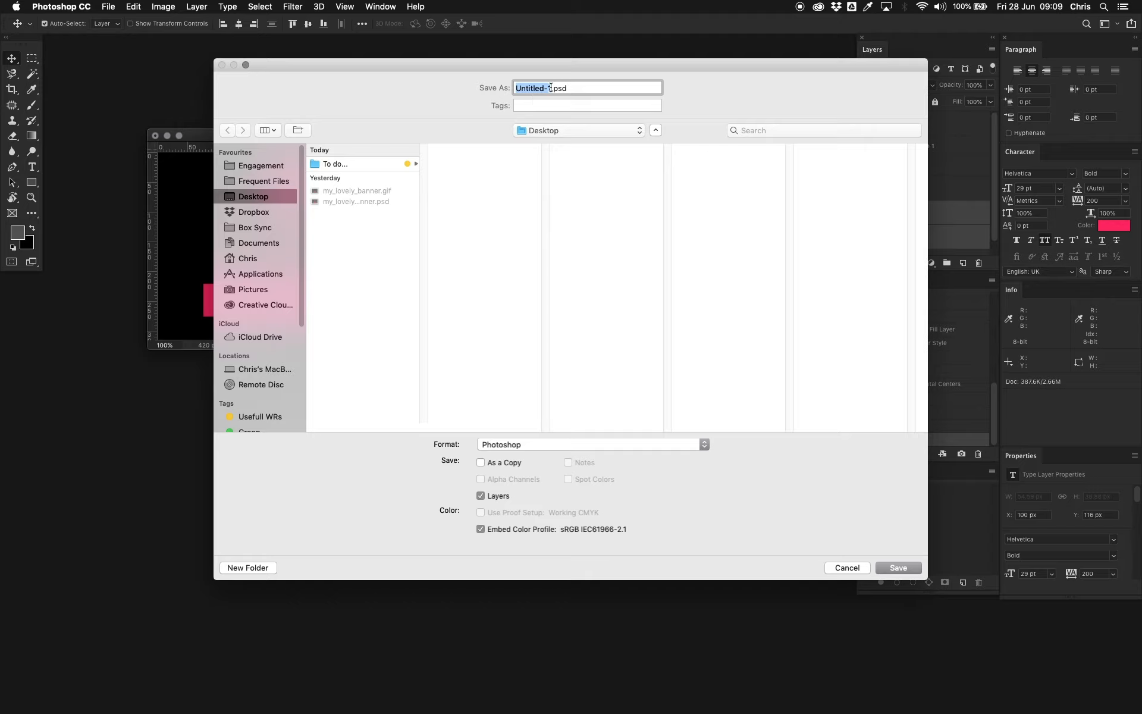
left_click_drag(551, 88, 510, 86)
type("banner")
key("Return")
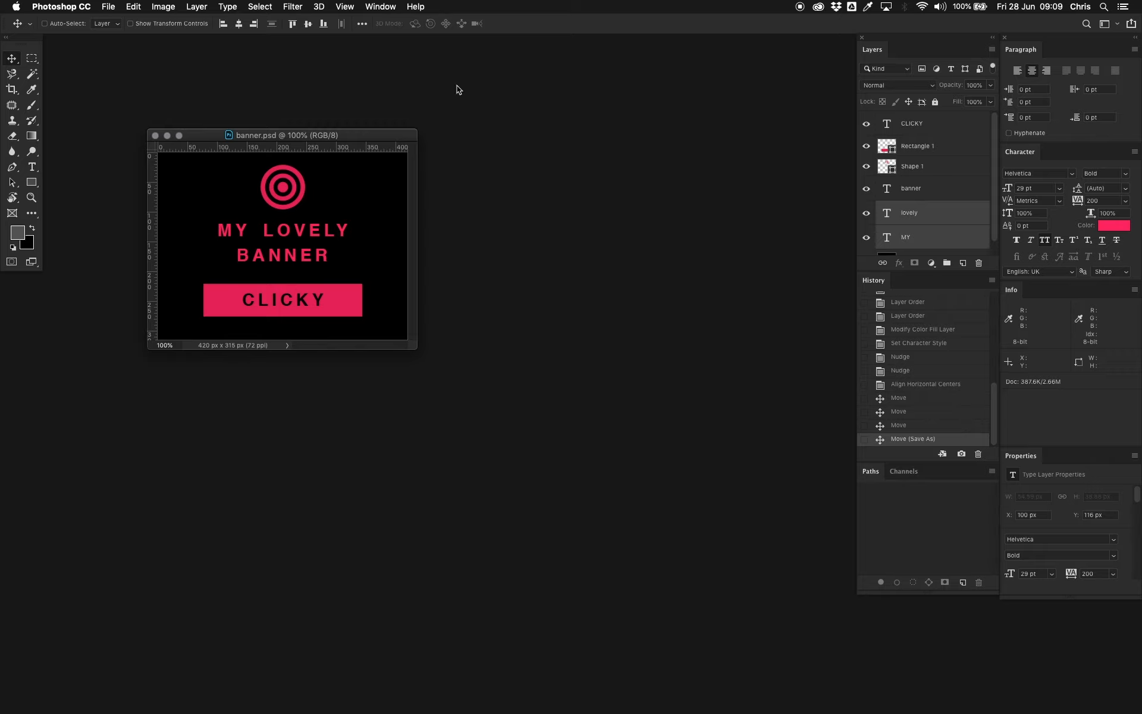
- Enlarge the document window slightly around the canvas, and open the Timeline panel below it with more height
left_click_drag(291, 134, 352, 137)
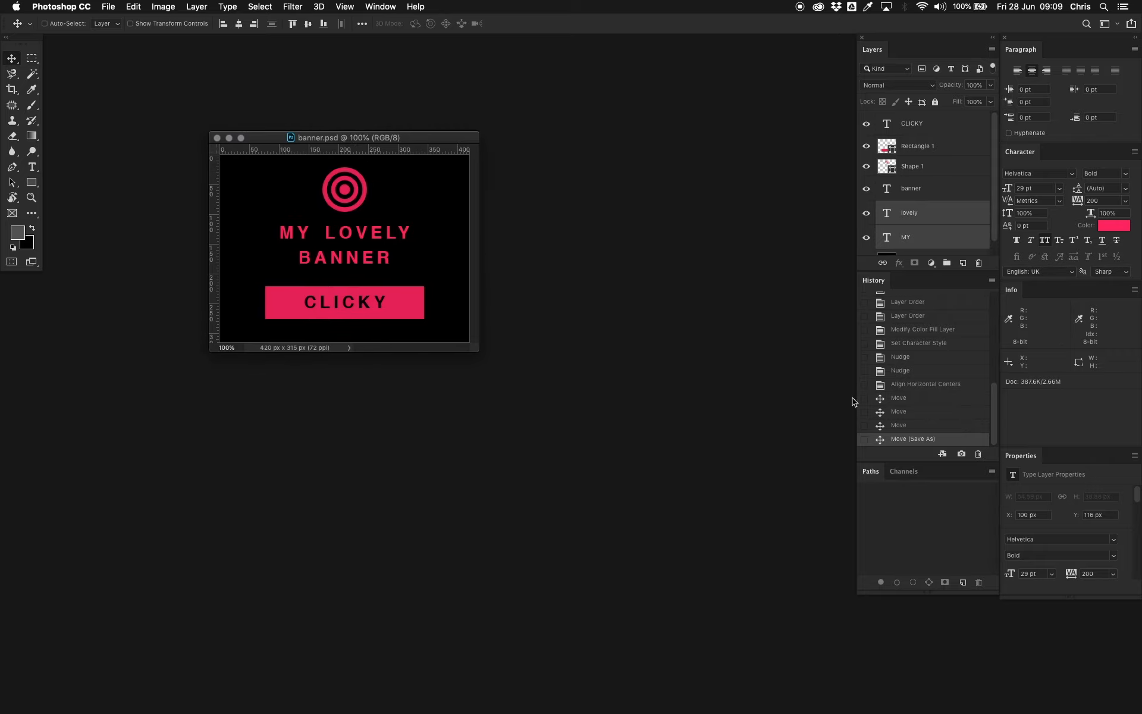
left_click_drag(476, 349, 496, 376)
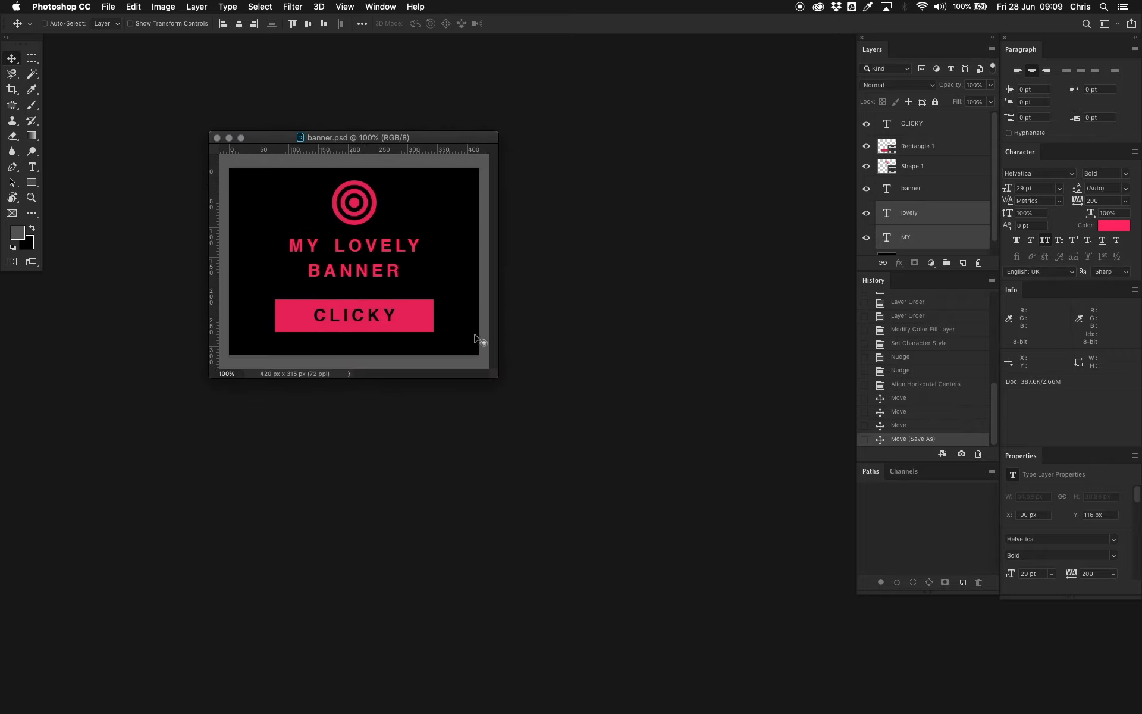
left_click(370, 5)
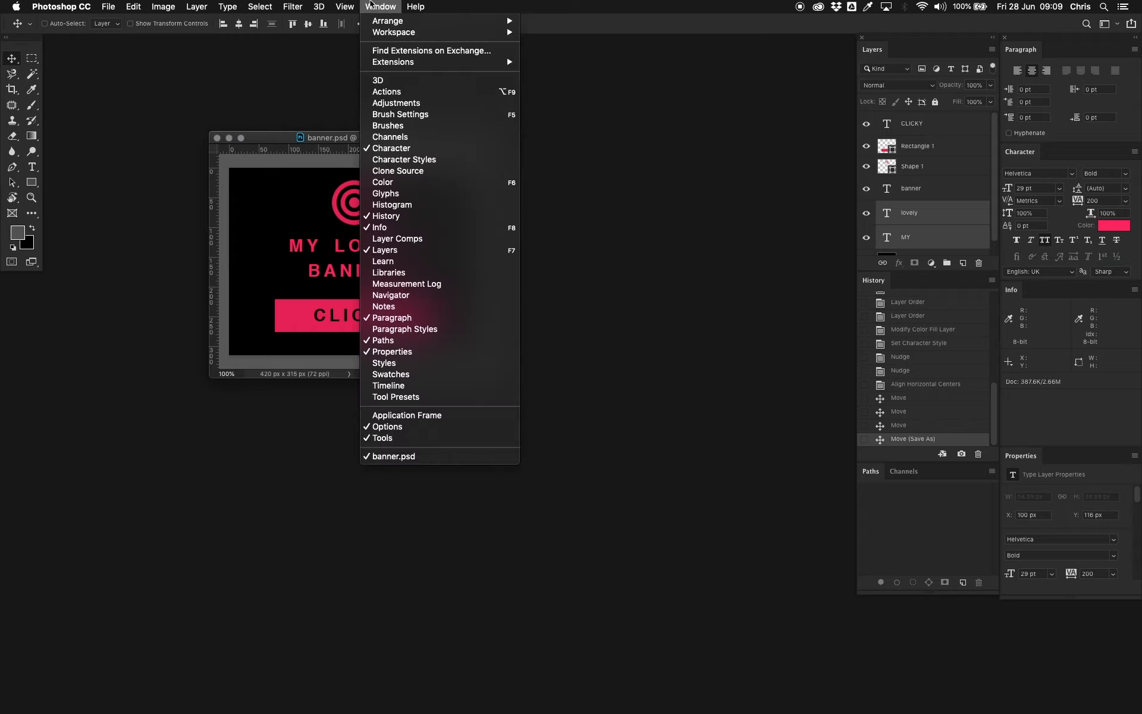
left_click(434, 388)
left_click_drag(881, 603, 108, 509)
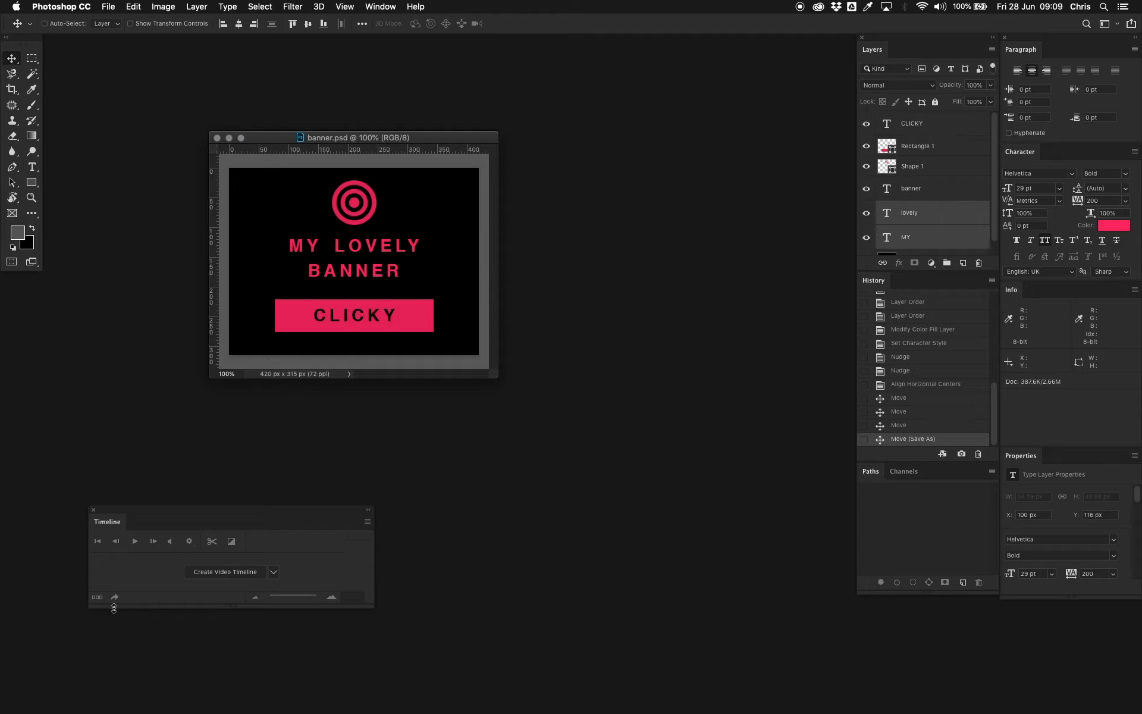
left_click_drag(114, 607, 115, 638)
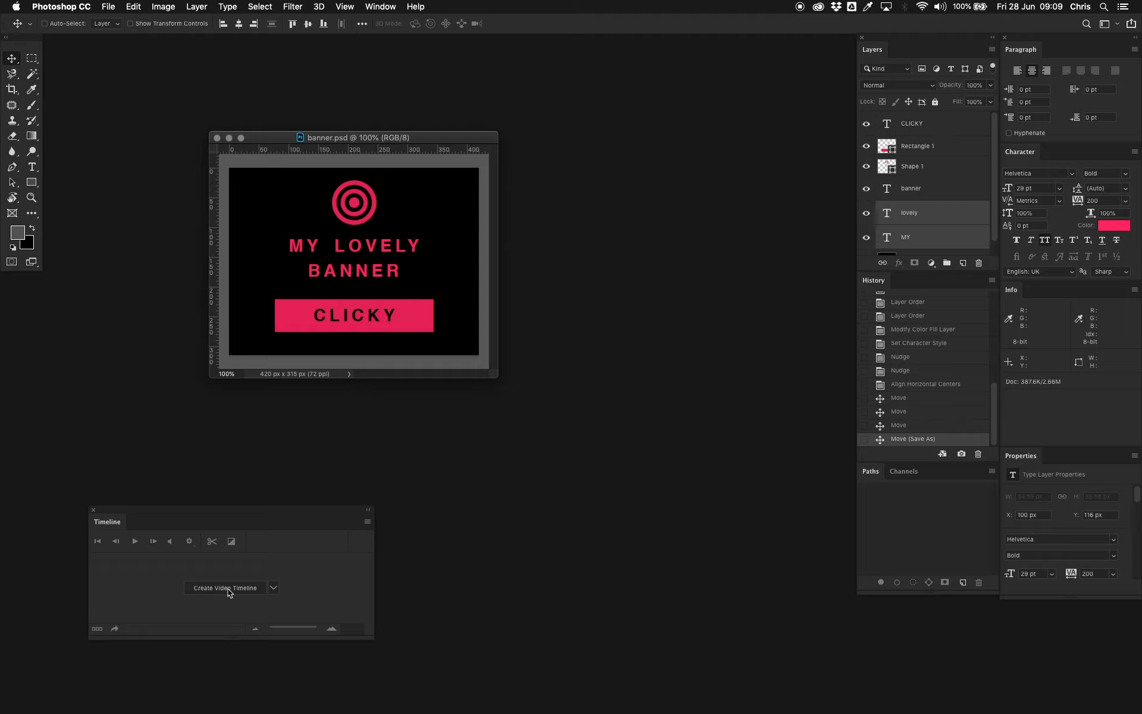
left_click(273, 588)
left_click(265, 611)
left_click(218, 589)
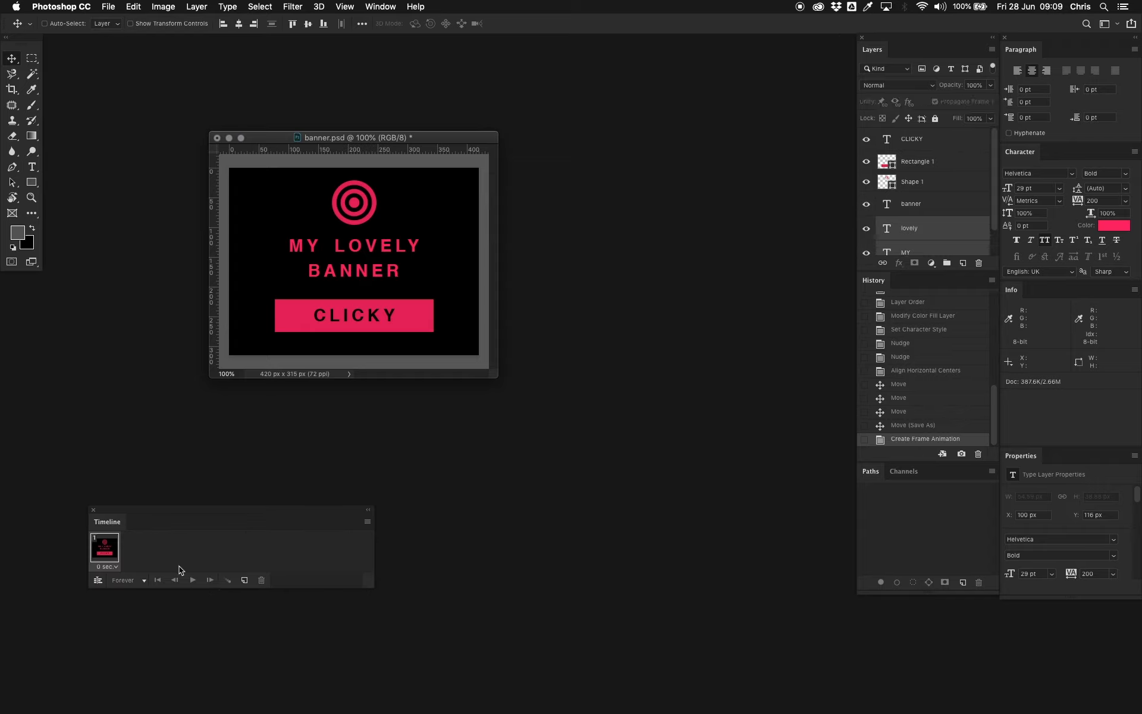
left_click(901, 426)
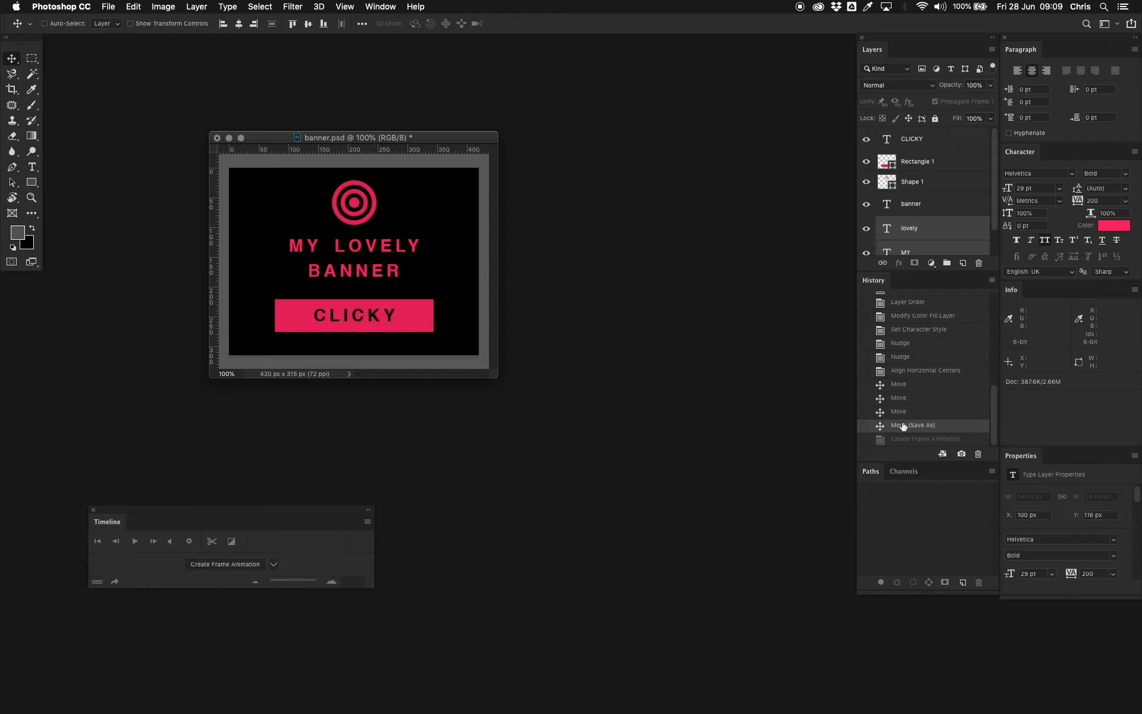
- Create a video timeline for the banner's layers
left_click(274, 588)
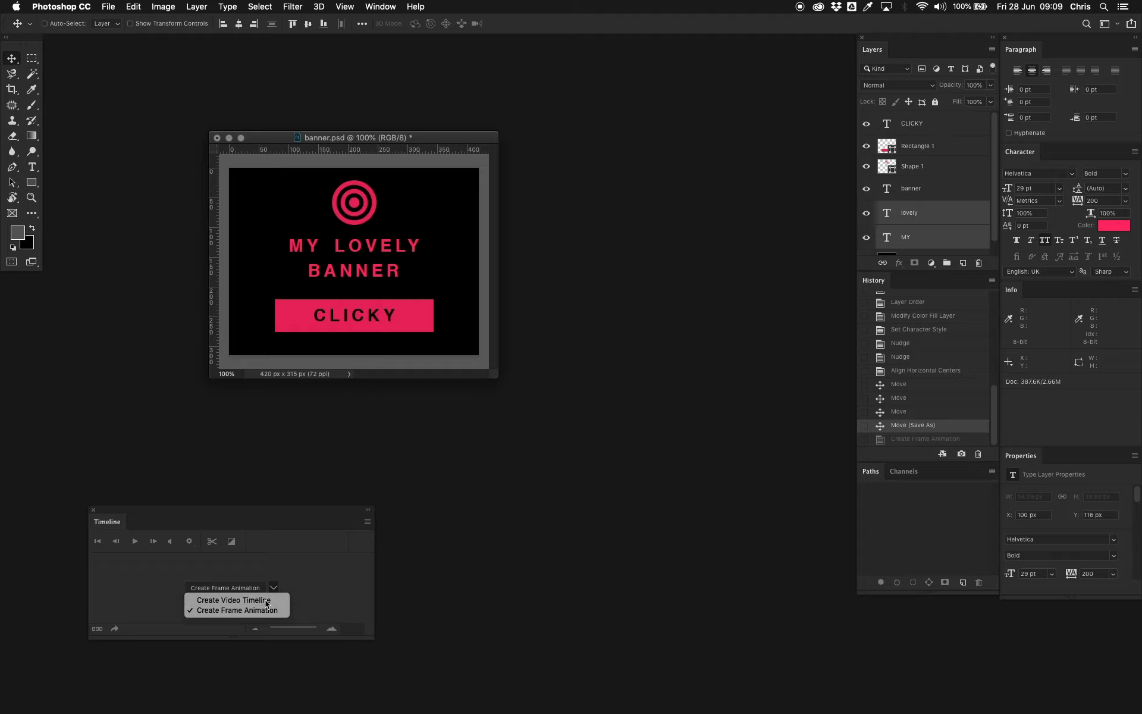
left_click(265, 600)
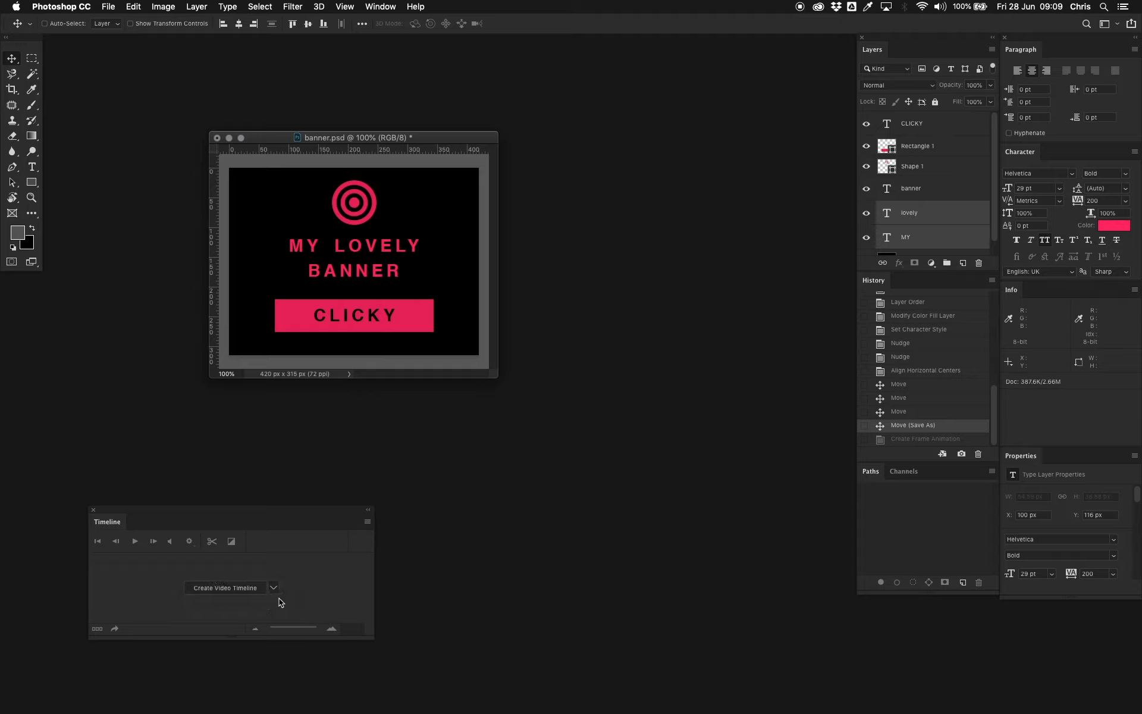
left_click(220, 590)
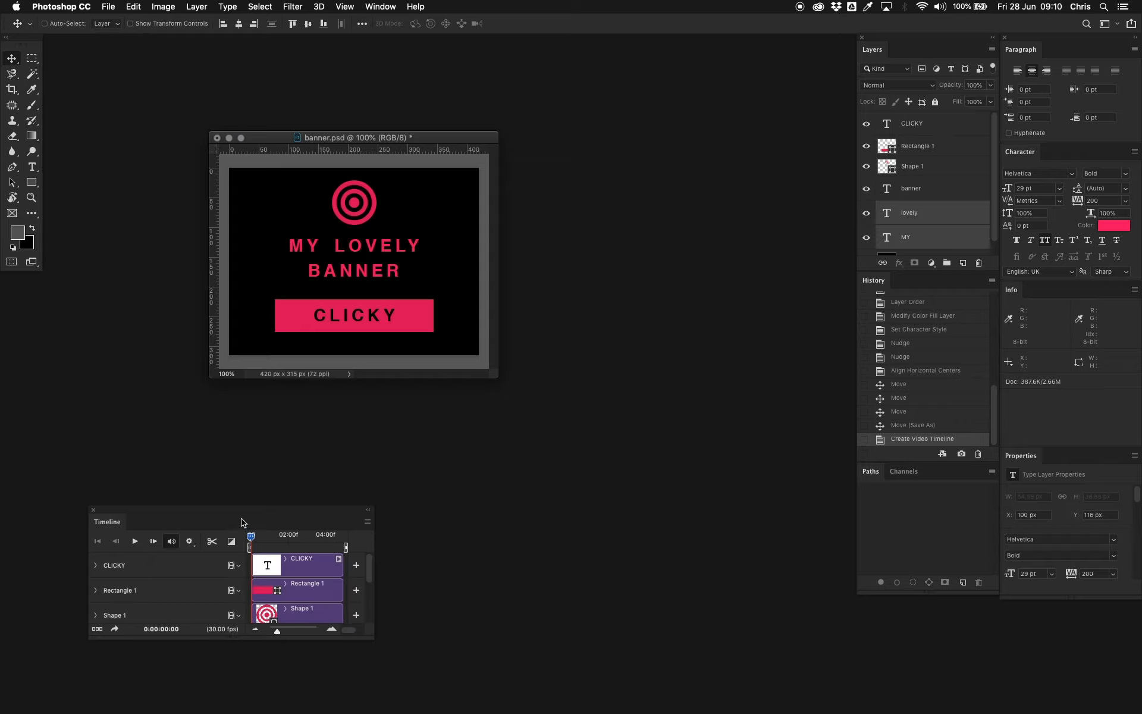
- Widen the Timeline panel, magnify its time scale by two levels, and scrub the playhead back to the start
scroll(373, 619, "down", 3)
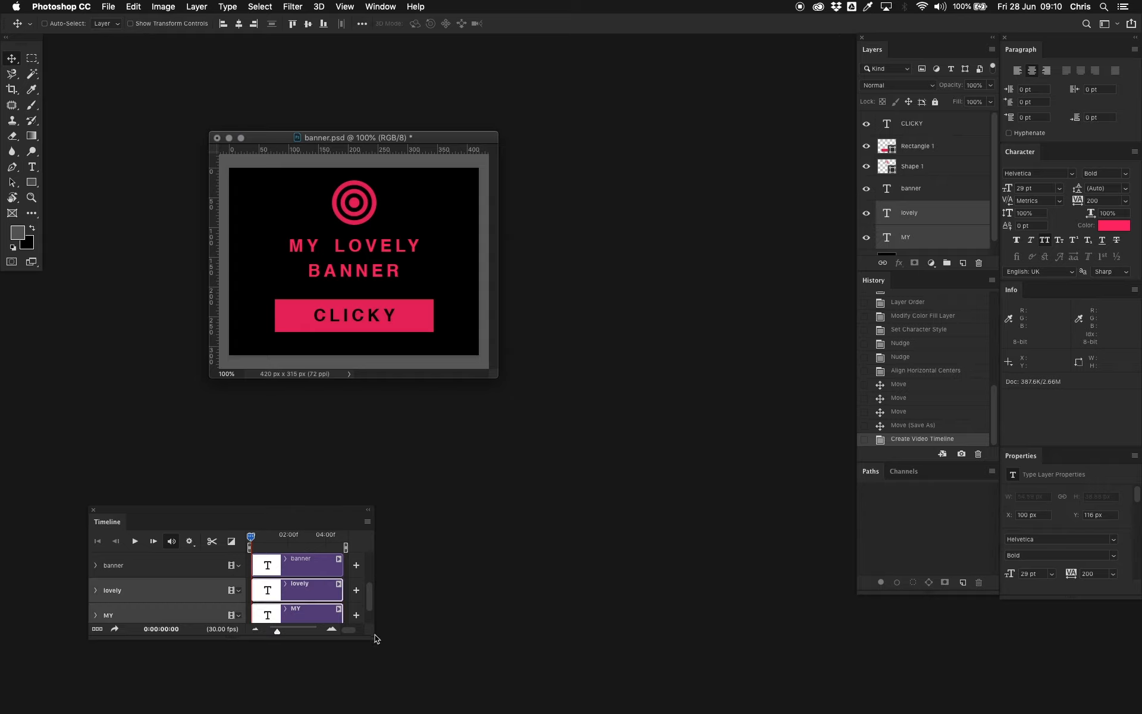
left_click_drag(376, 630, 834, 632)
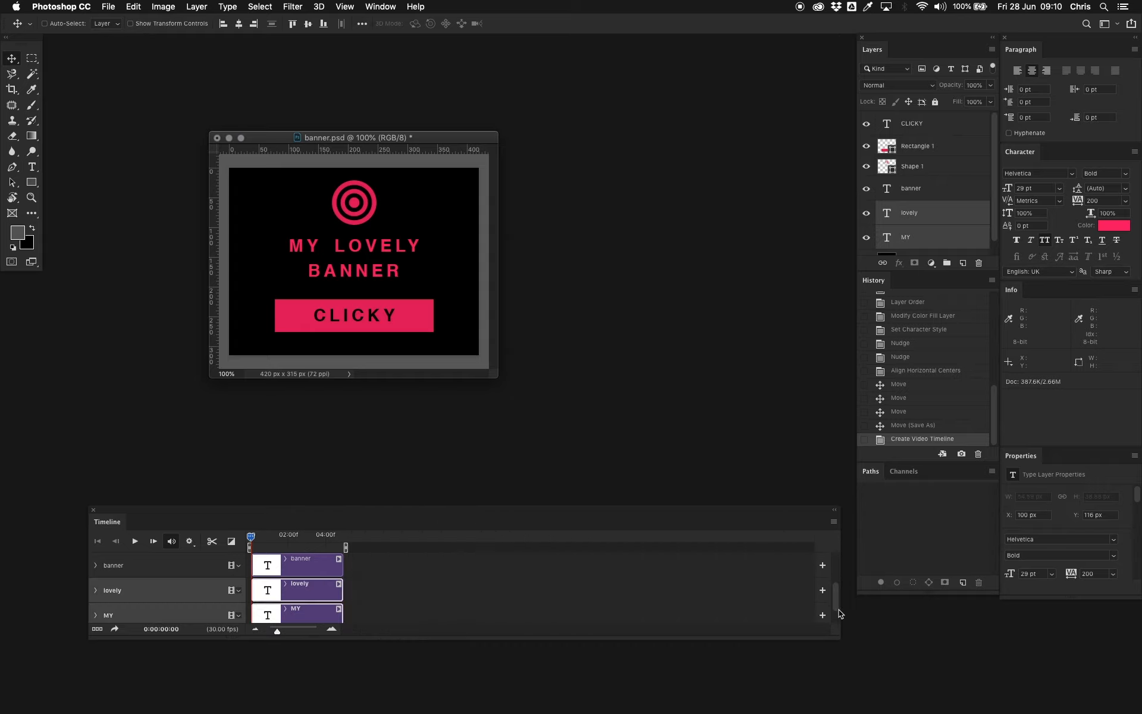
left_click(331, 629)
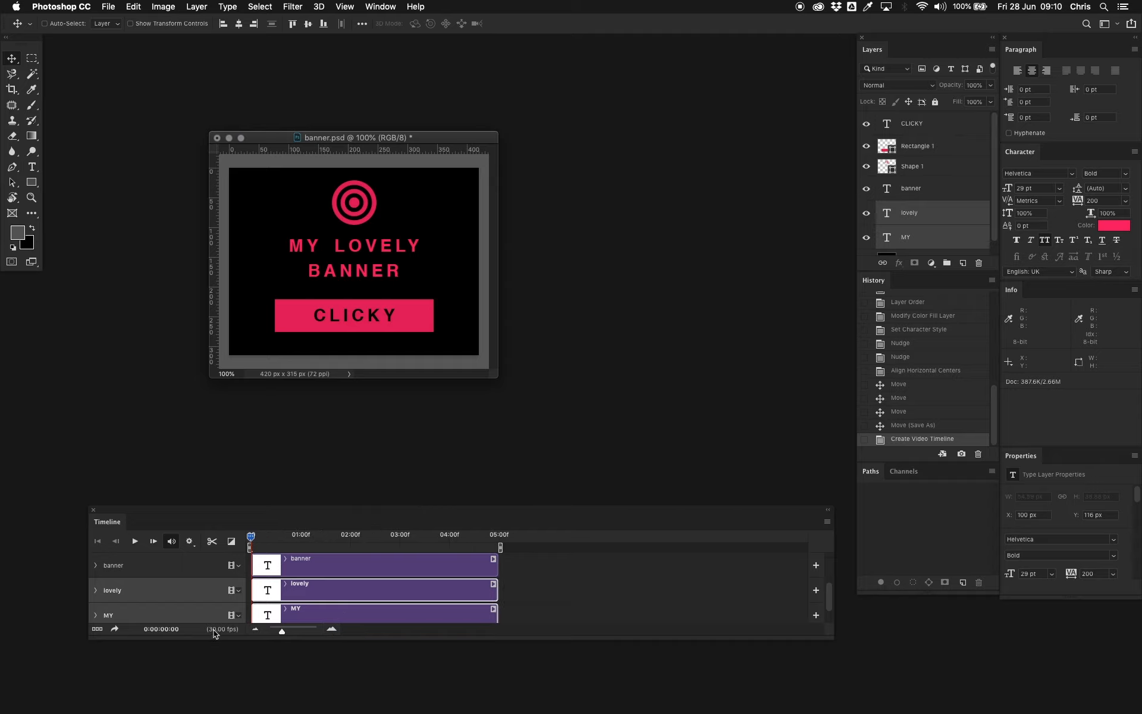
left_click(331, 629)
mouse_move(251, 538)
left_mouse_down()
mouse_move(467, 544)
mouse_move(244, 541)
left_mouse_up()
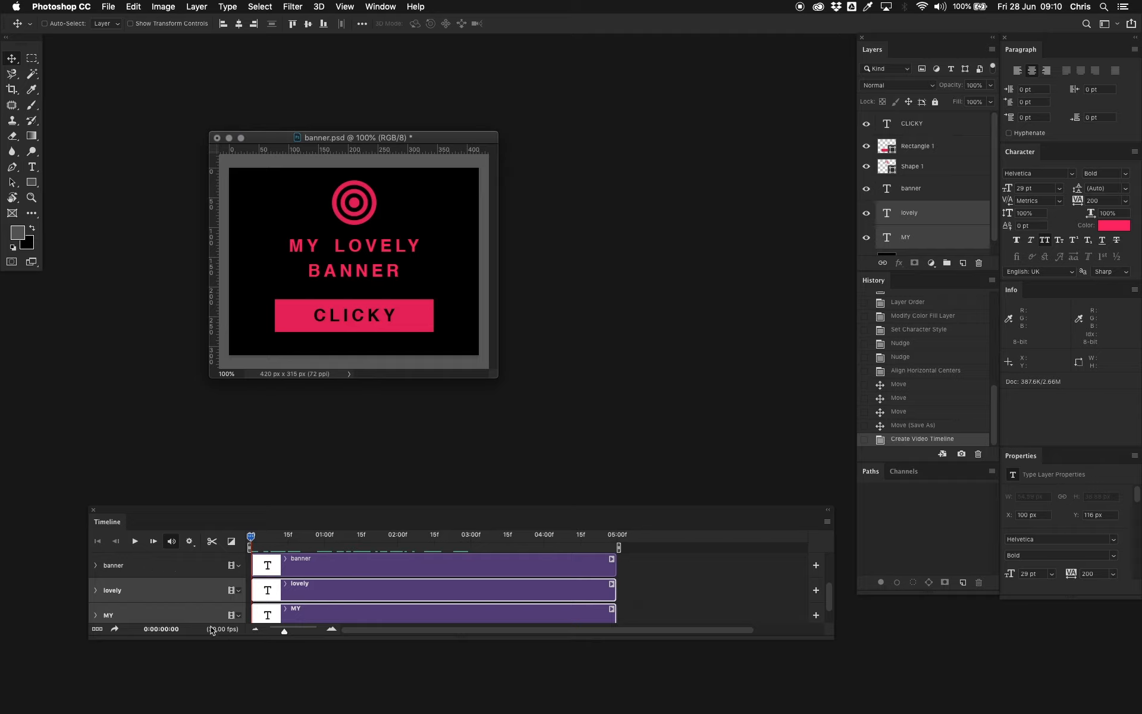
- Review the loop playback option and keep the timeline frame rate at 30 fps
left_click(191, 545)
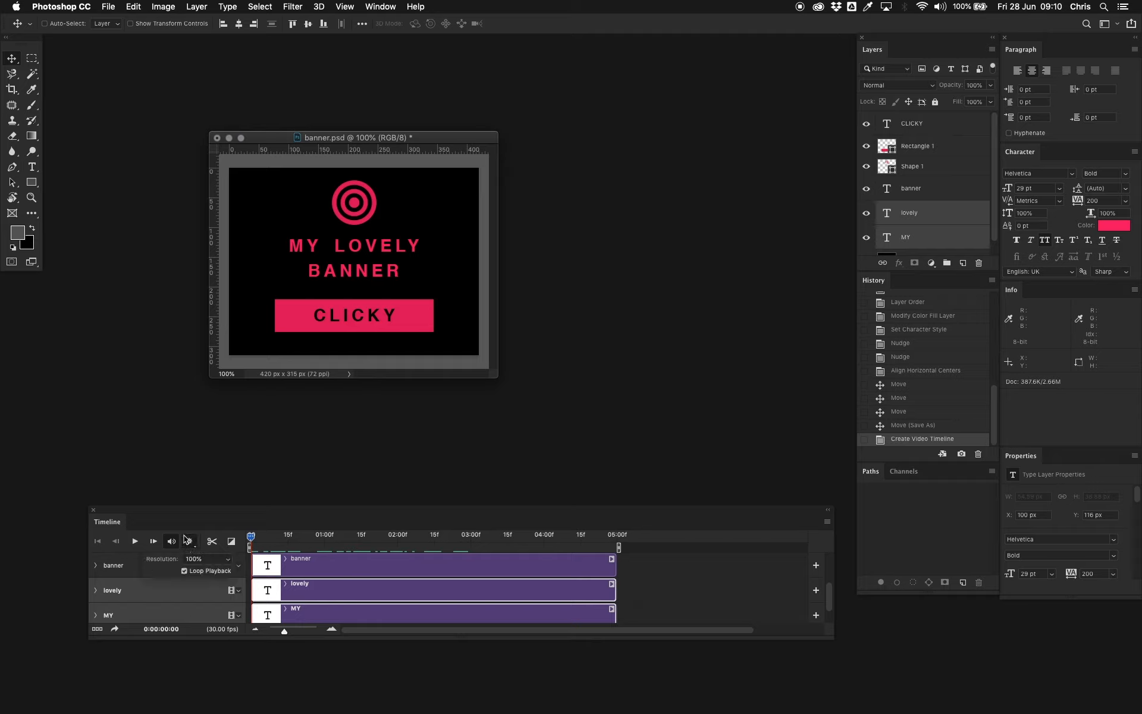
left_click(187, 522)
left_click(826, 523)
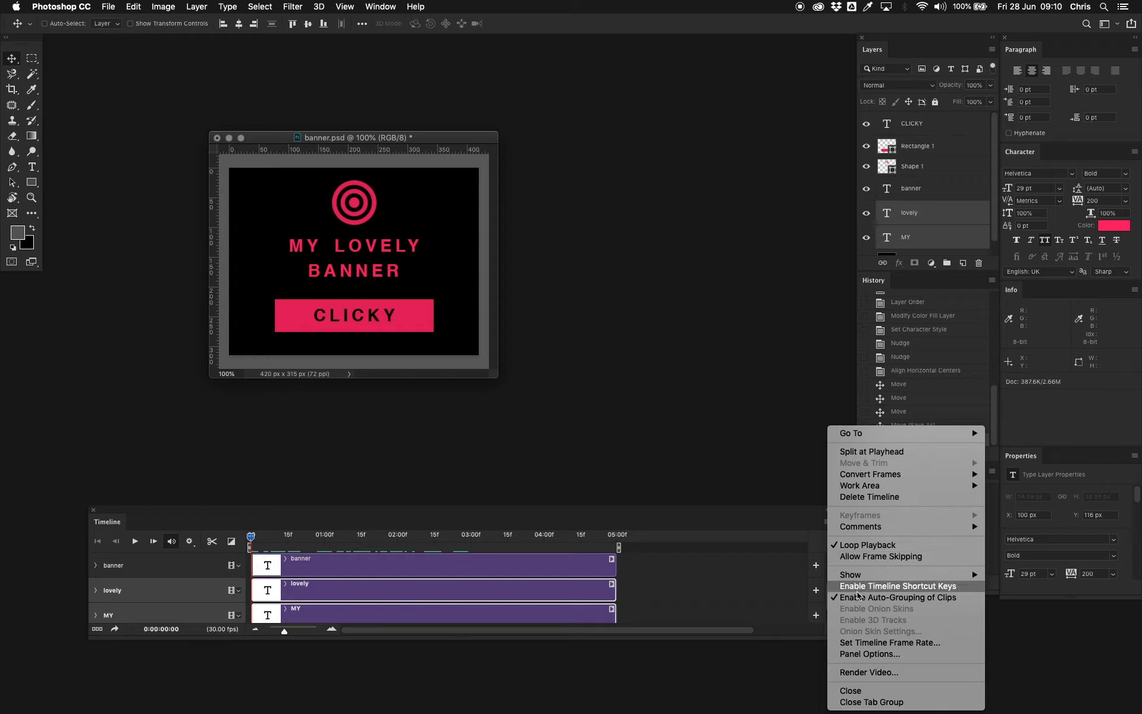
left_click(863, 644)
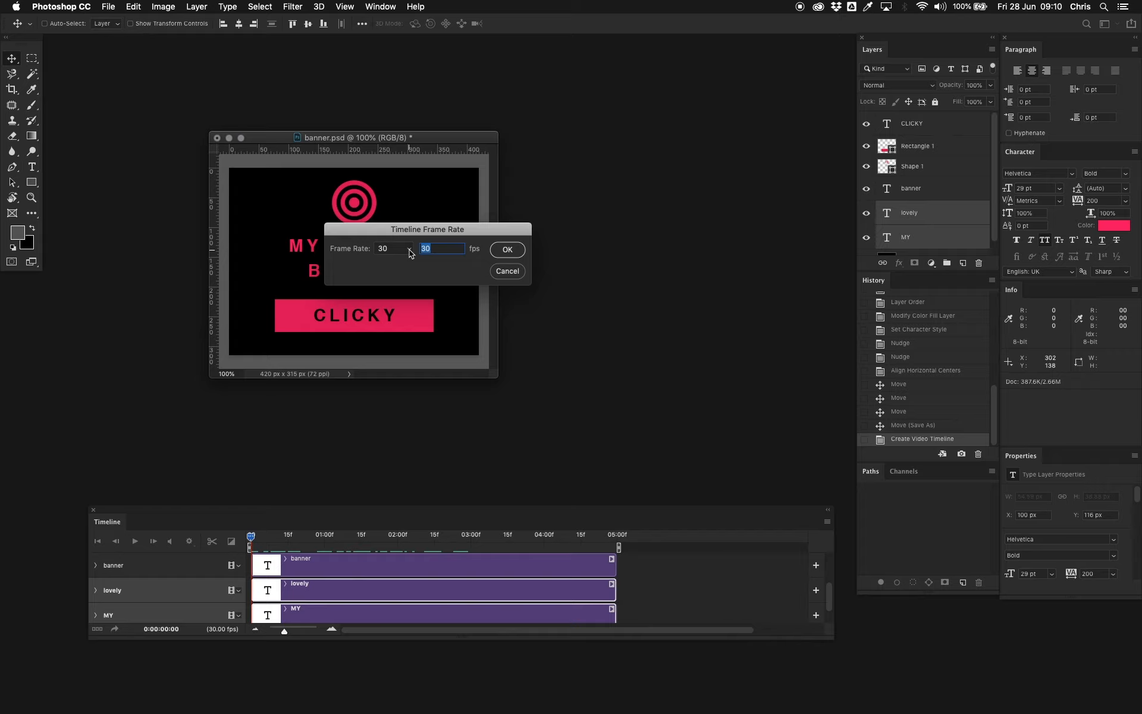
left_click_drag(464, 231, 652, 234)
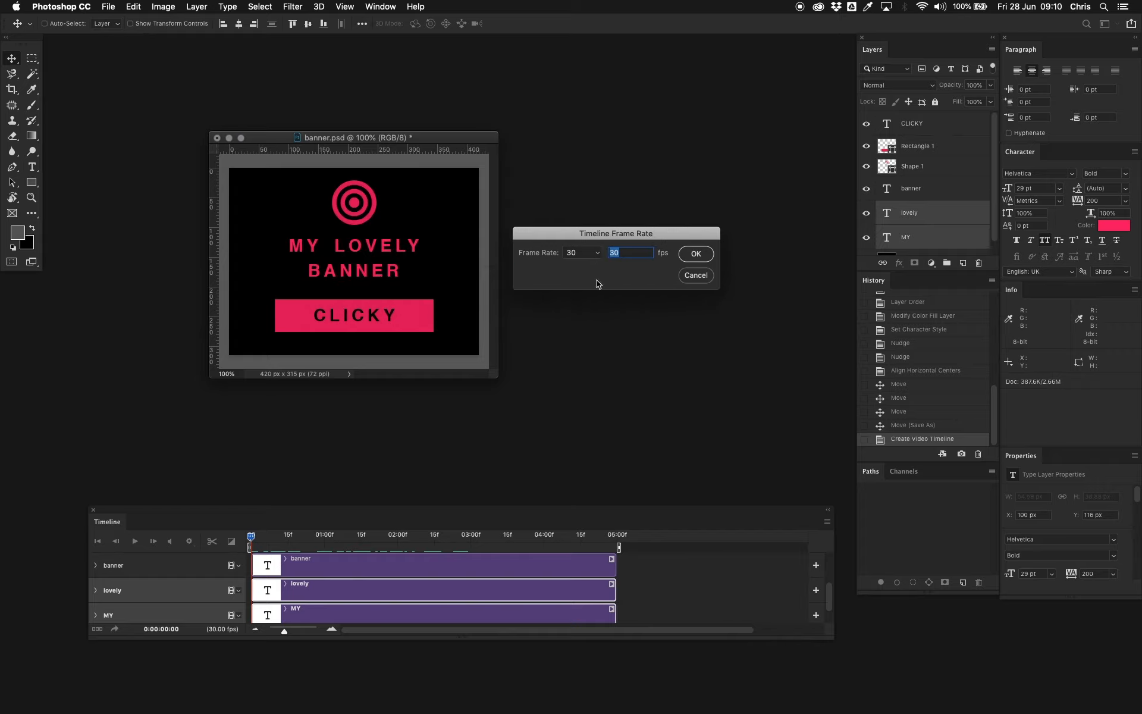
left_click(695, 256)
- Move and heighten the Timeline panel to fit all layer tracks, and place the slightly enlarged banner window above it
left_click_drag(155, 509, 118, 434)
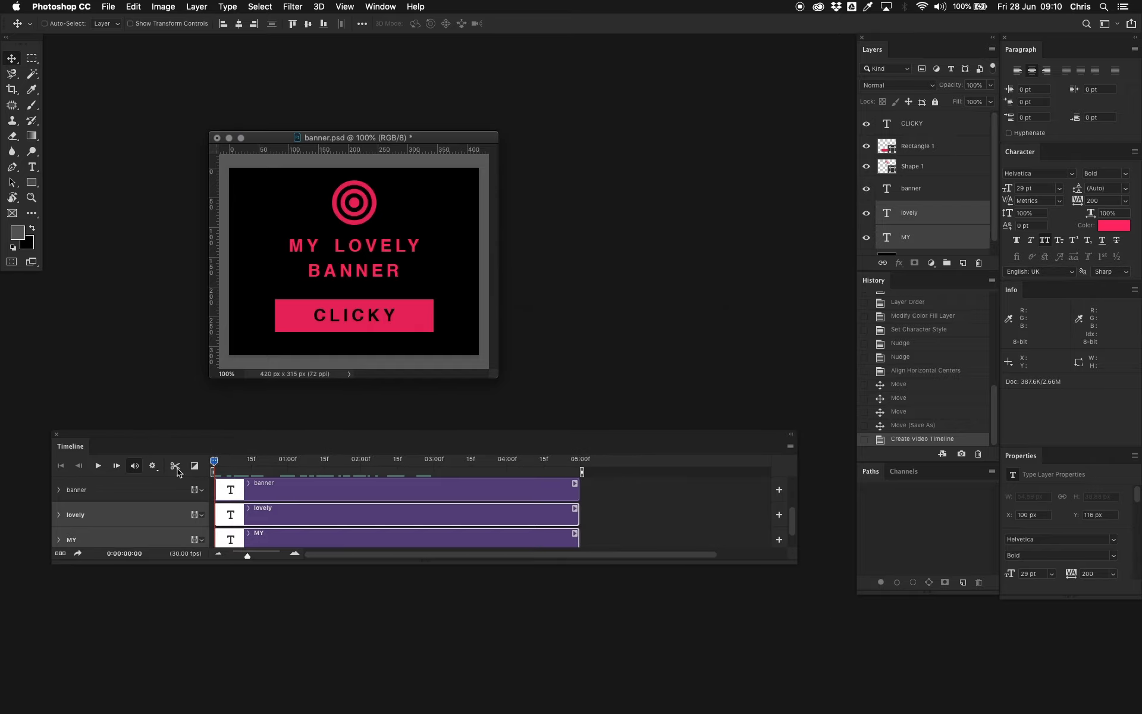
left_click_drag(499, 560, 499, 693)
left_click_drag(146, 438, 121, 409)
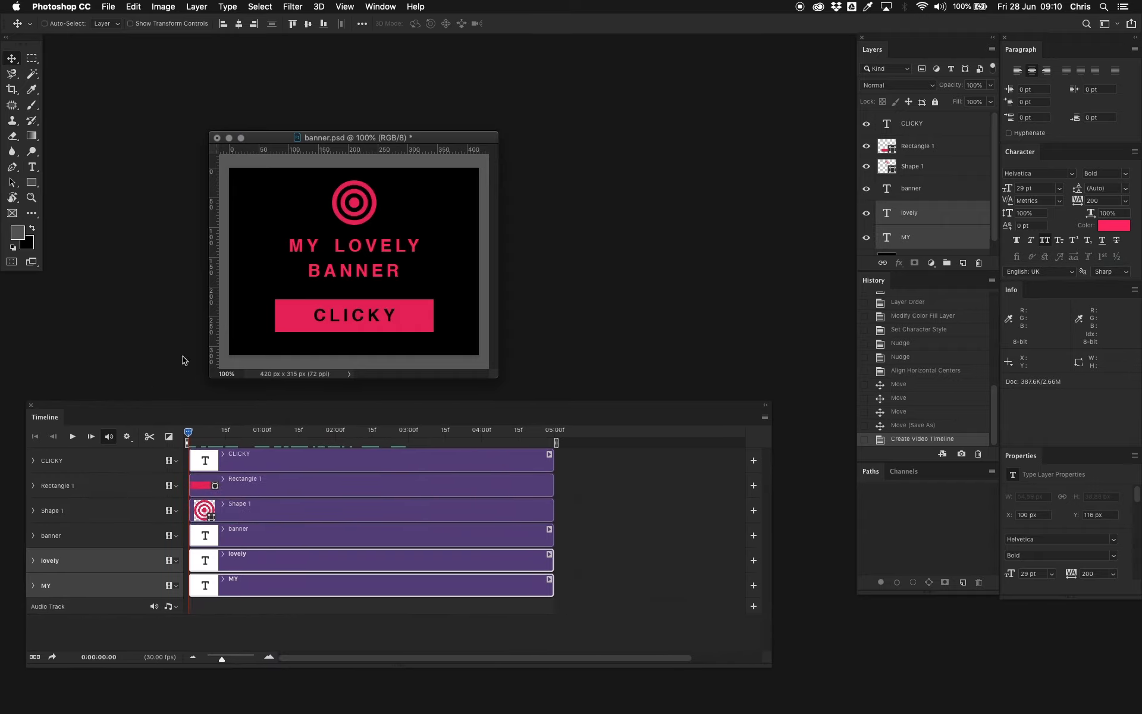
left_click_drag(328, 139, 312, 65)
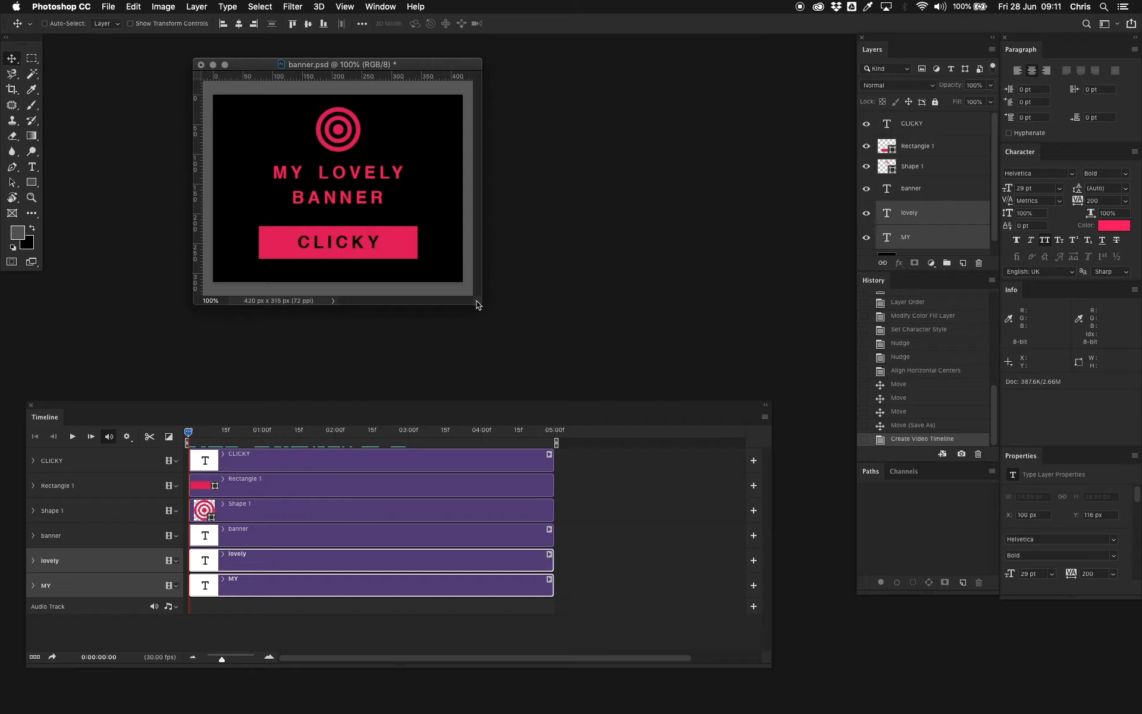
left_click_drag(480, 303, 508, 334)
- Add an empty layer directly above the Background layer and choose the Gradient tool in reflected mode
scroll(928, 217, "down", 1)
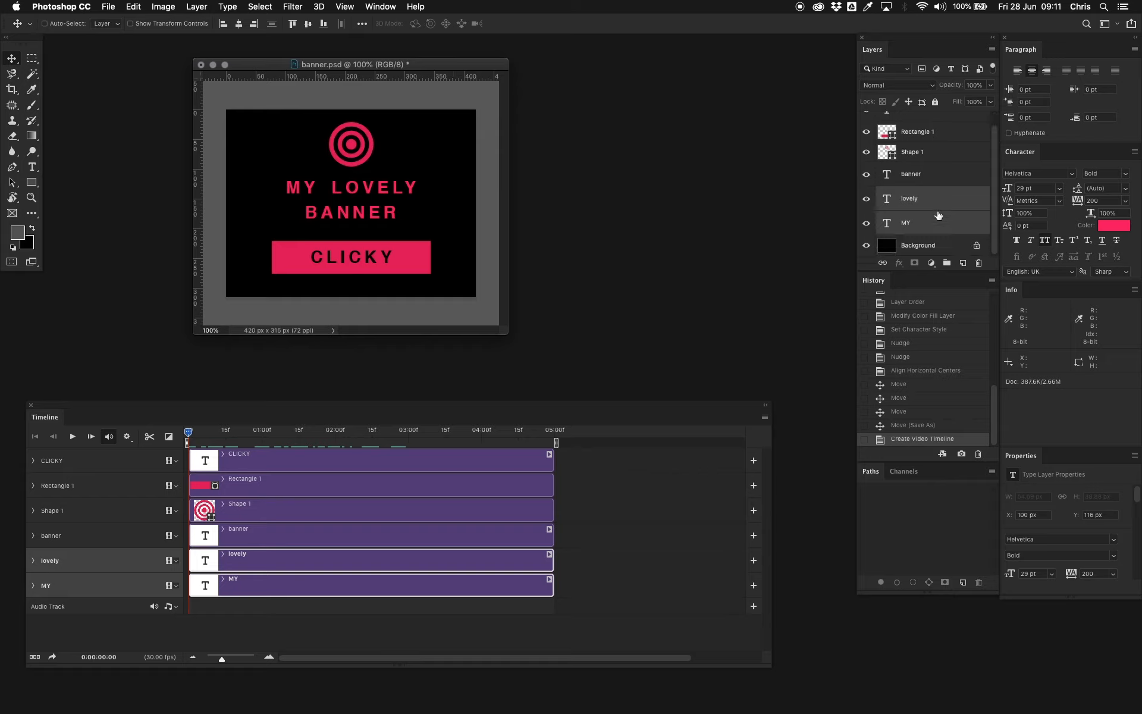
left_click(884, 253)
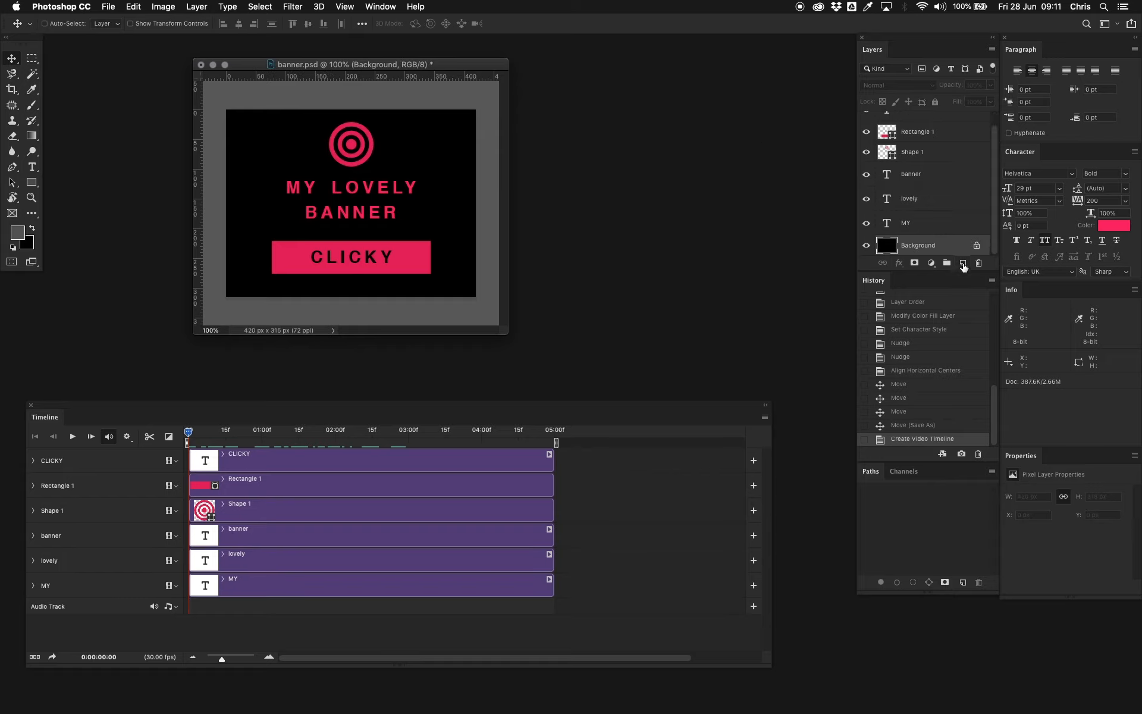
left_click(963, 263)
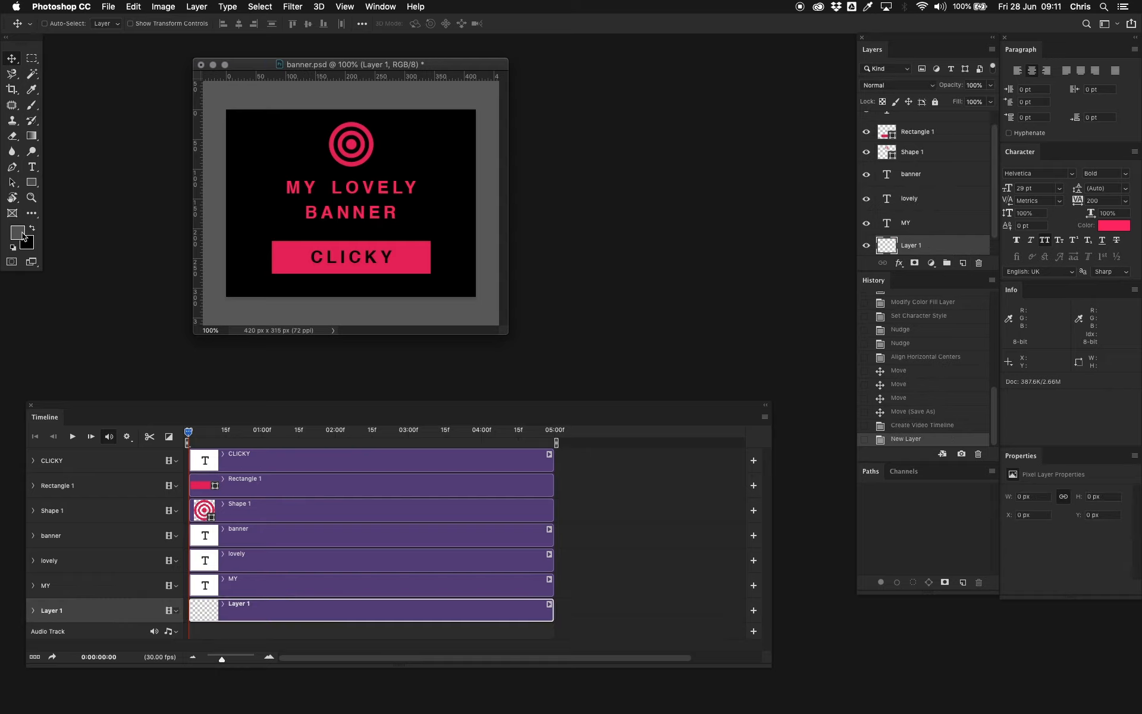
left_click(32, 134)
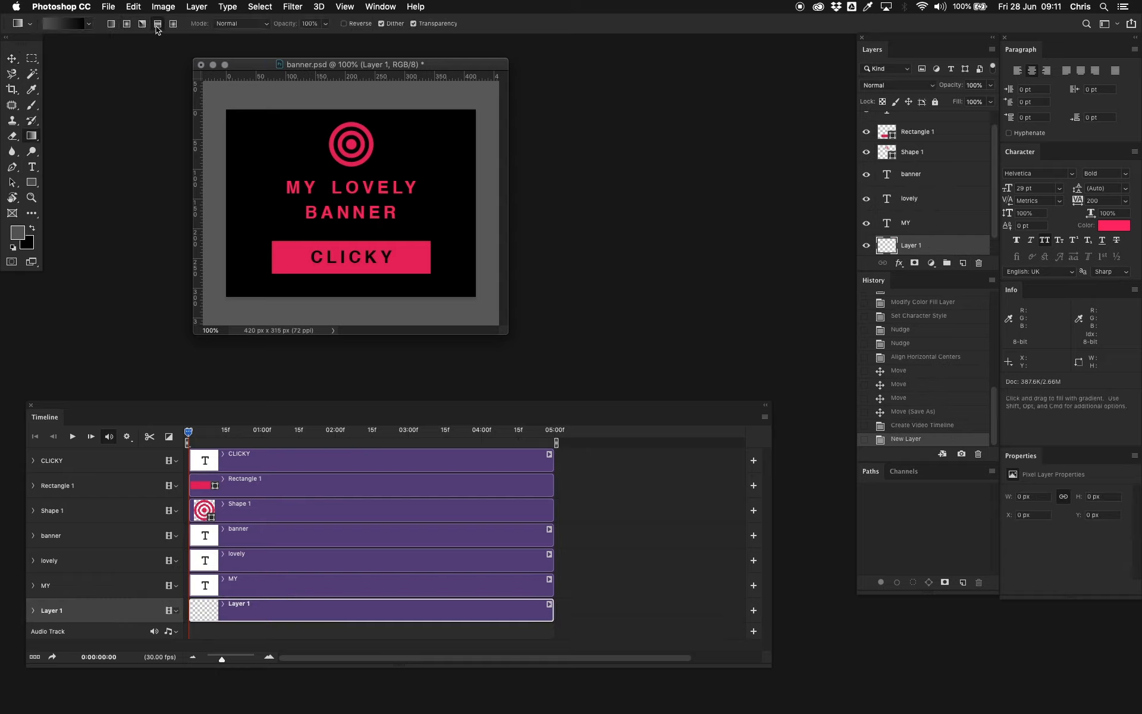
- Place a vertical guide at the canvas centre and fill Layer 1 with a grey-to-black reflected gradient from the guide towards the left edge
scroll(954, 244, "down", 1)
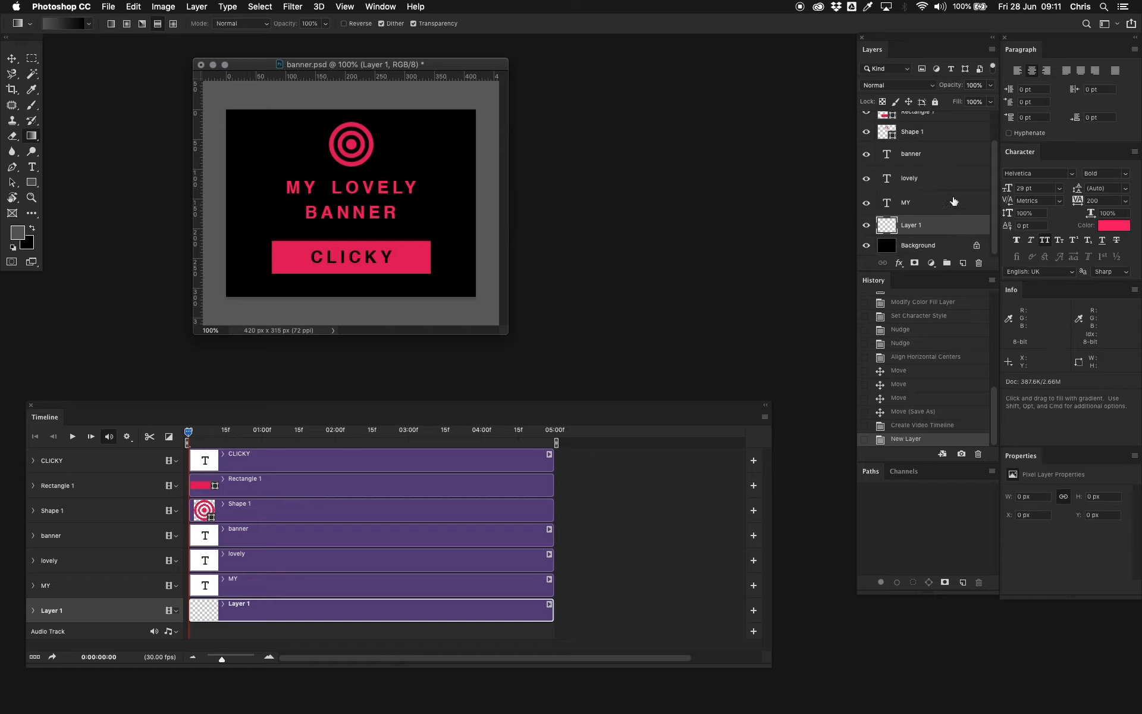
left_click(930, 245)
left_click_drag(197, 229, 350, 220)
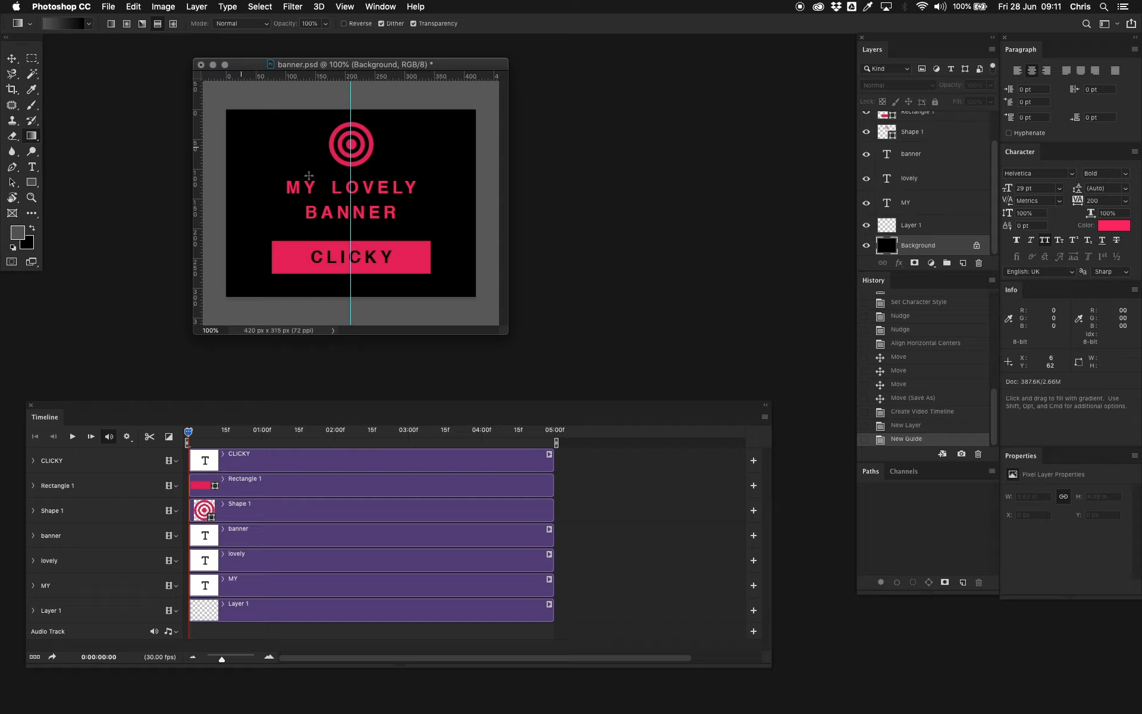
left_click(918, 226)
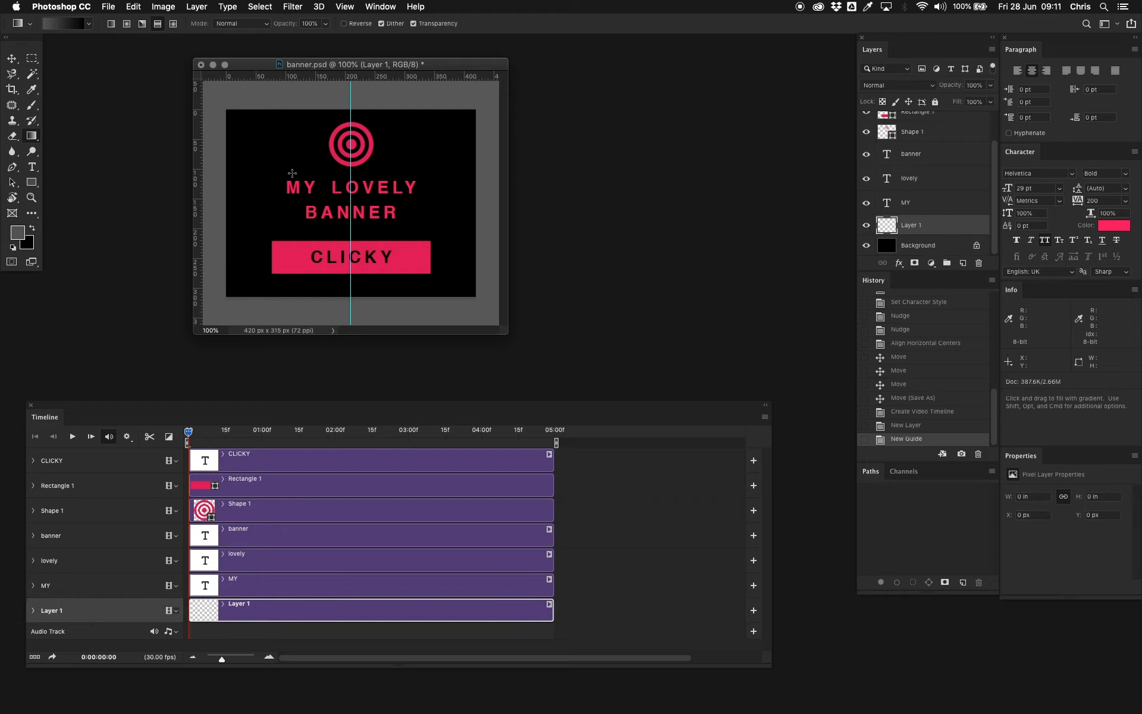
left_click_drag(351, 223, 239, 229)
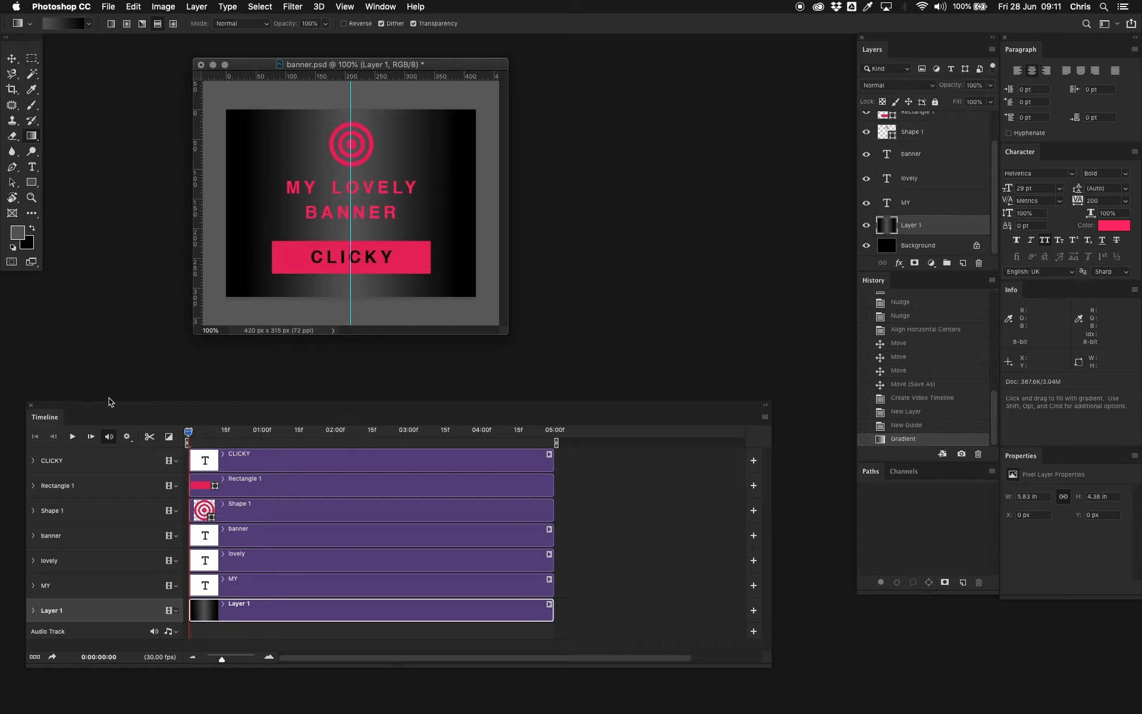
- Raise and heighten the Timeline panel, and look through Layer 1's animatable properties
left_click_drag(112, 404, 140, 356)
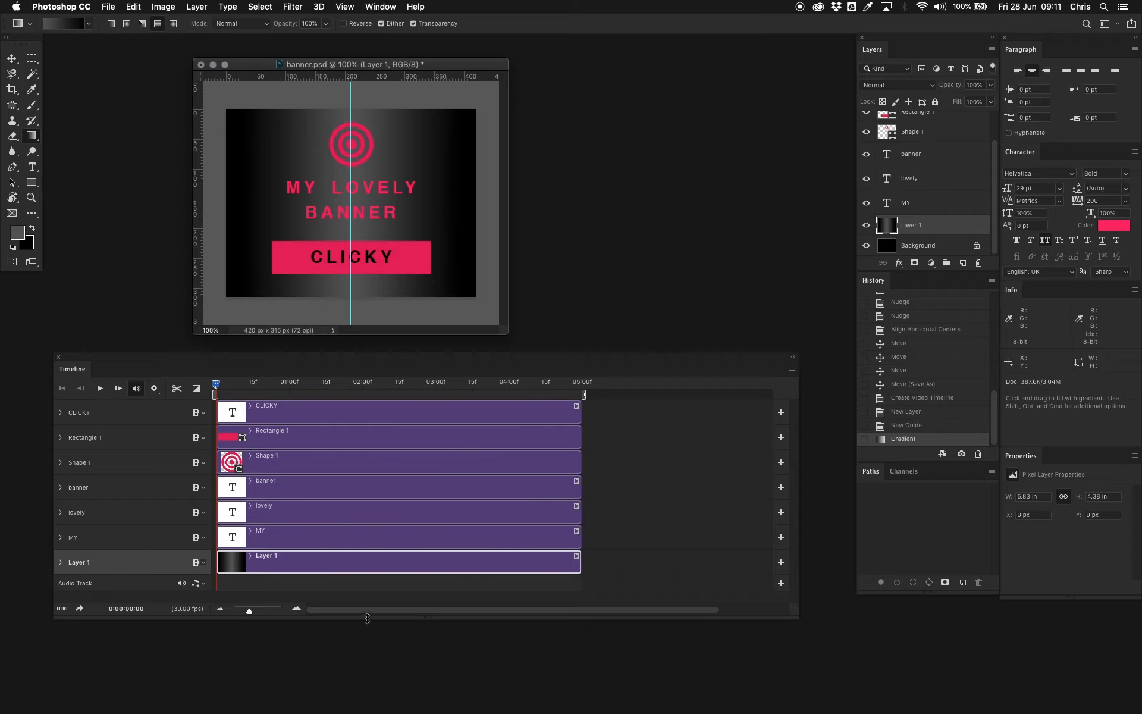
left_click_drag(367, 619, 364, 666)
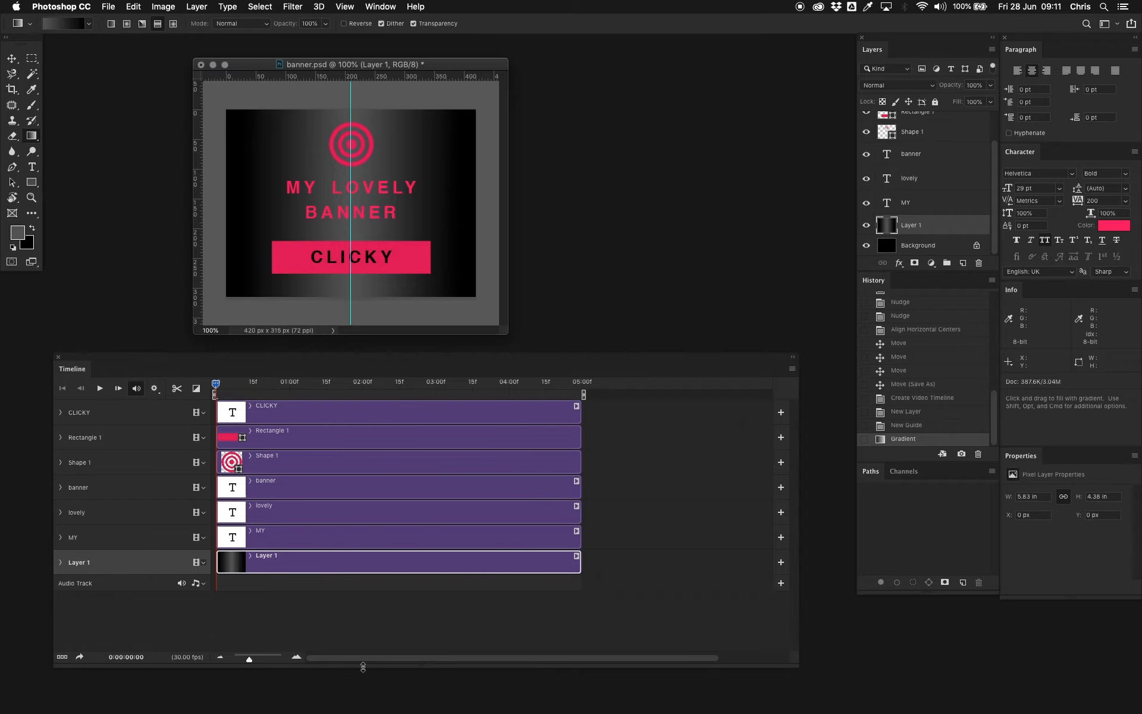
left_click(60, 562)
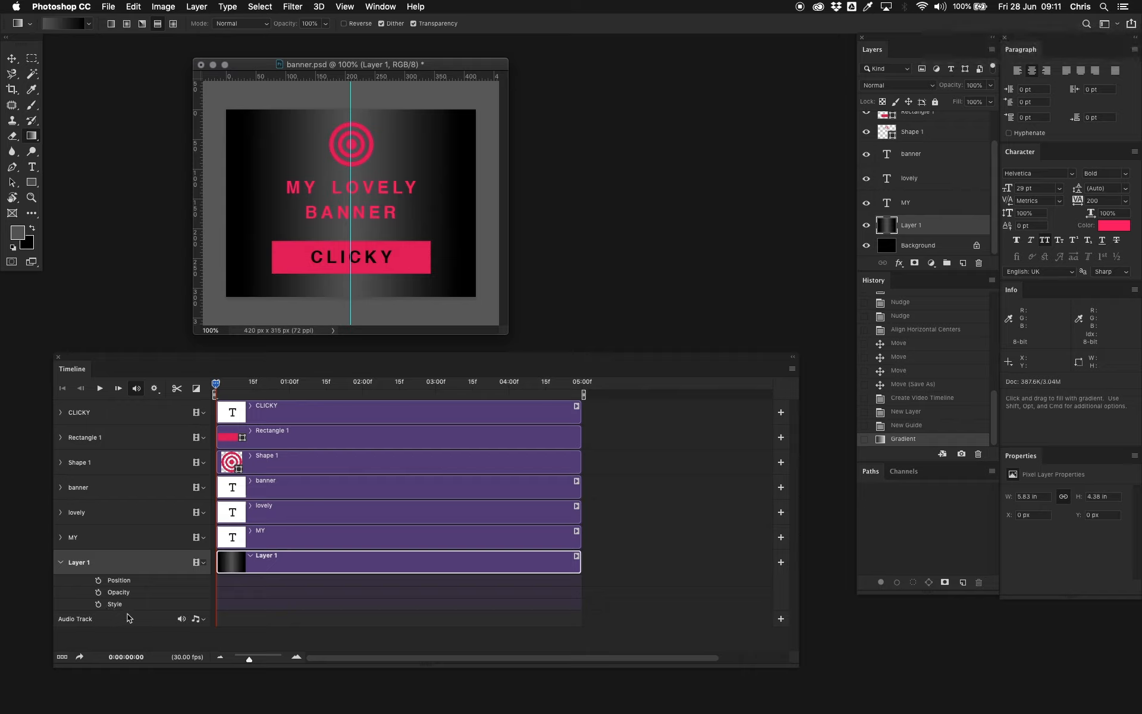
left_click(60, 562)
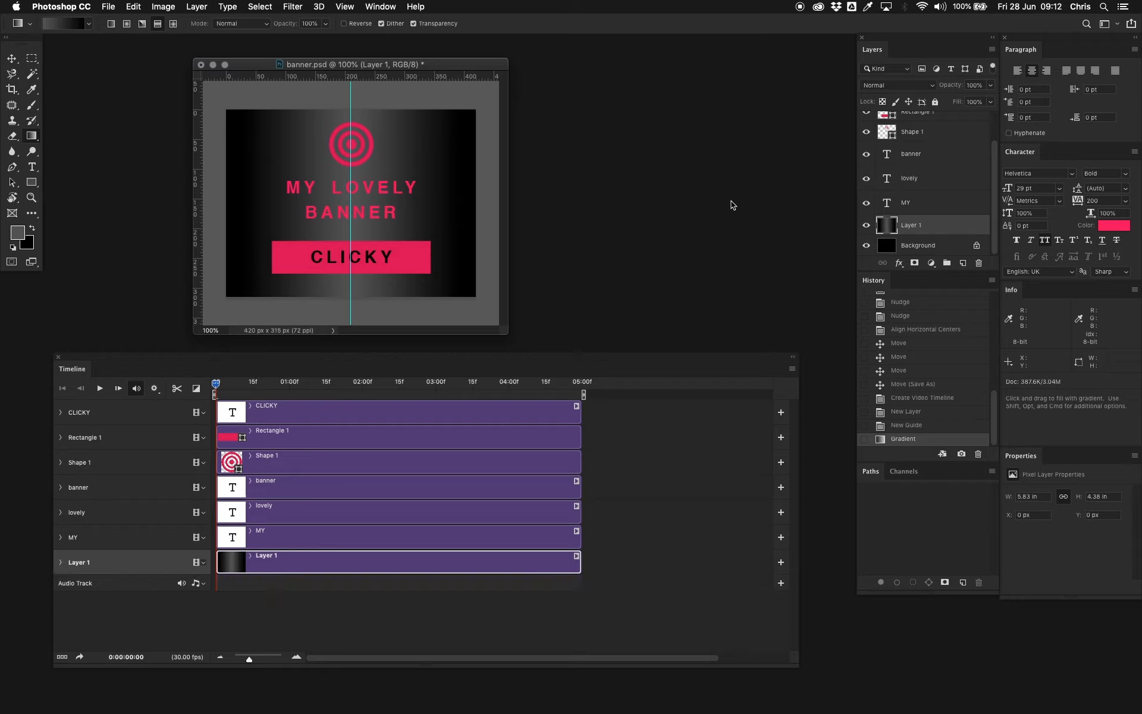
- Hide the Background, move Layer 1 left off the canvas to X -420 px, and enable its Position keyframe at the timeline start
left_click(12, 59)
mouse_move(302, 194)
left_mouse_down()
mouse_move(464, 184)
mouse_move(214, 191)
mouse_move(405, 195)
mouse_move(311, 196)
left_mouse_up()
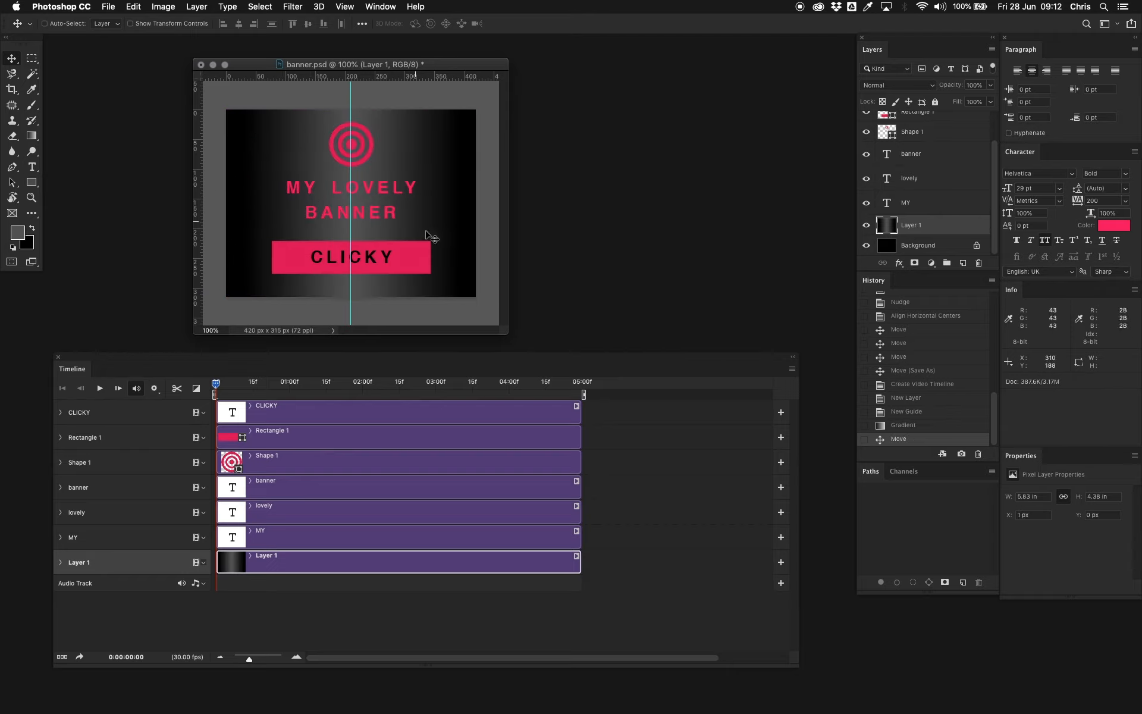
left_click(866, 245)
left_click_drag(434, 222, 209, 233)
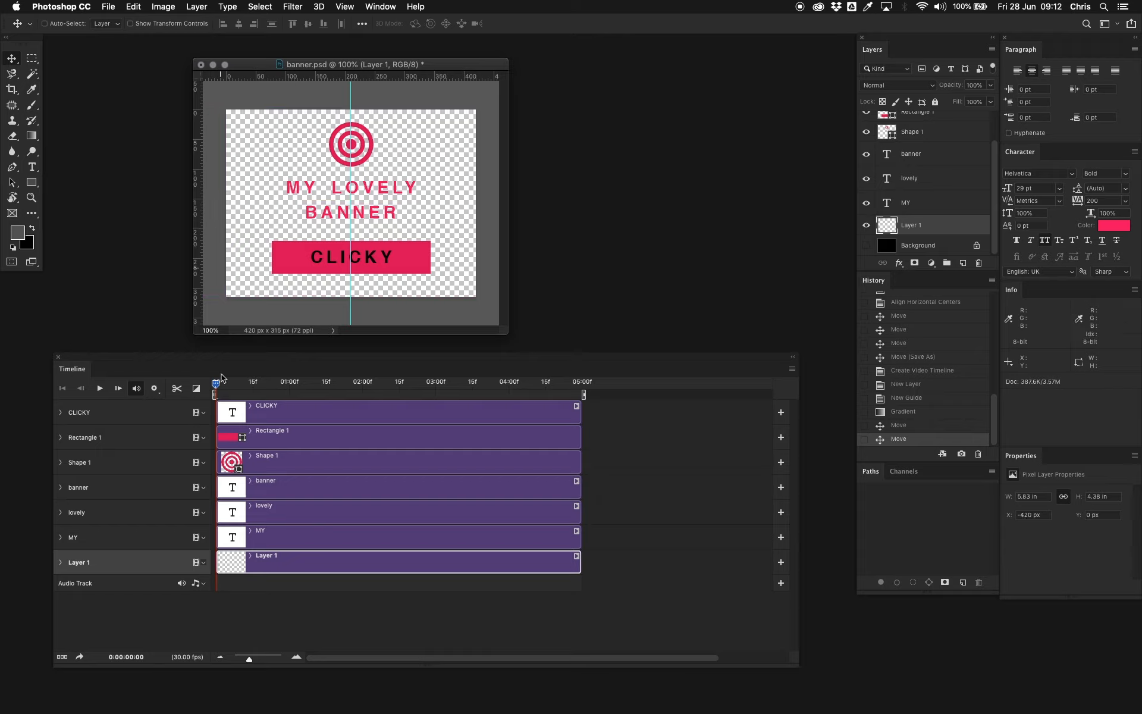
left_click(61, 563)
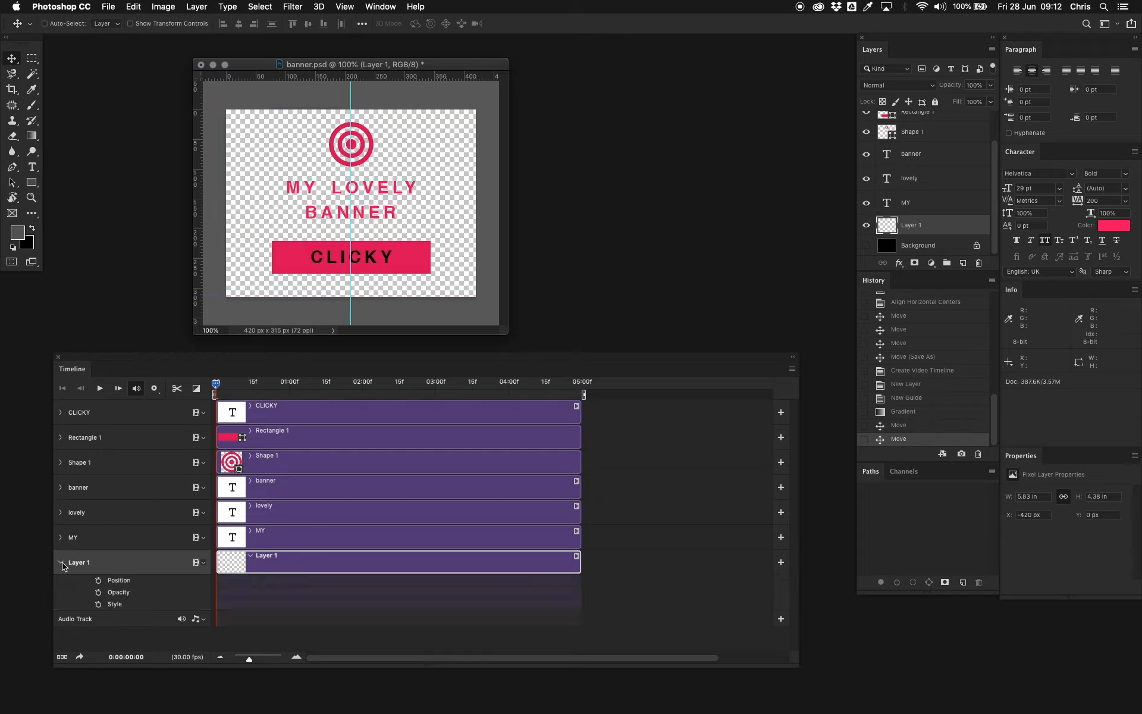
left_click(99, 581)
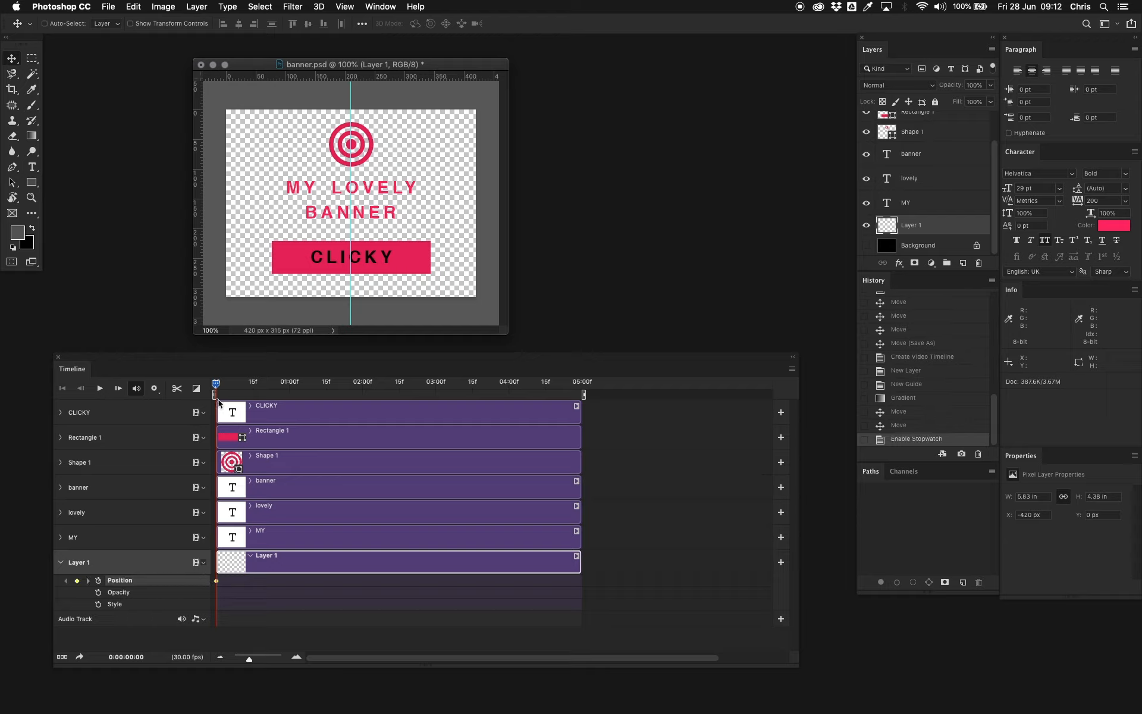
- Set the work area end at about 4 seconds and park the playhead there at 0:00:04:01
left_click_drag(217, 383, 513, 419)
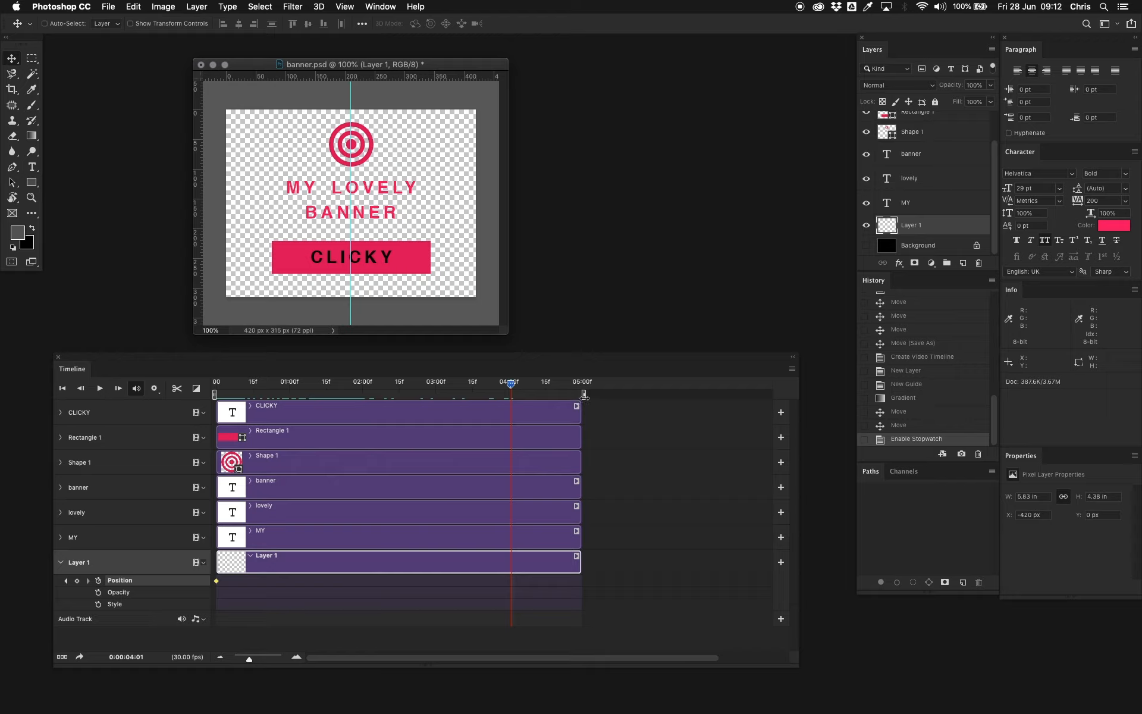
left_click_drag(584, 395, 211, 395)
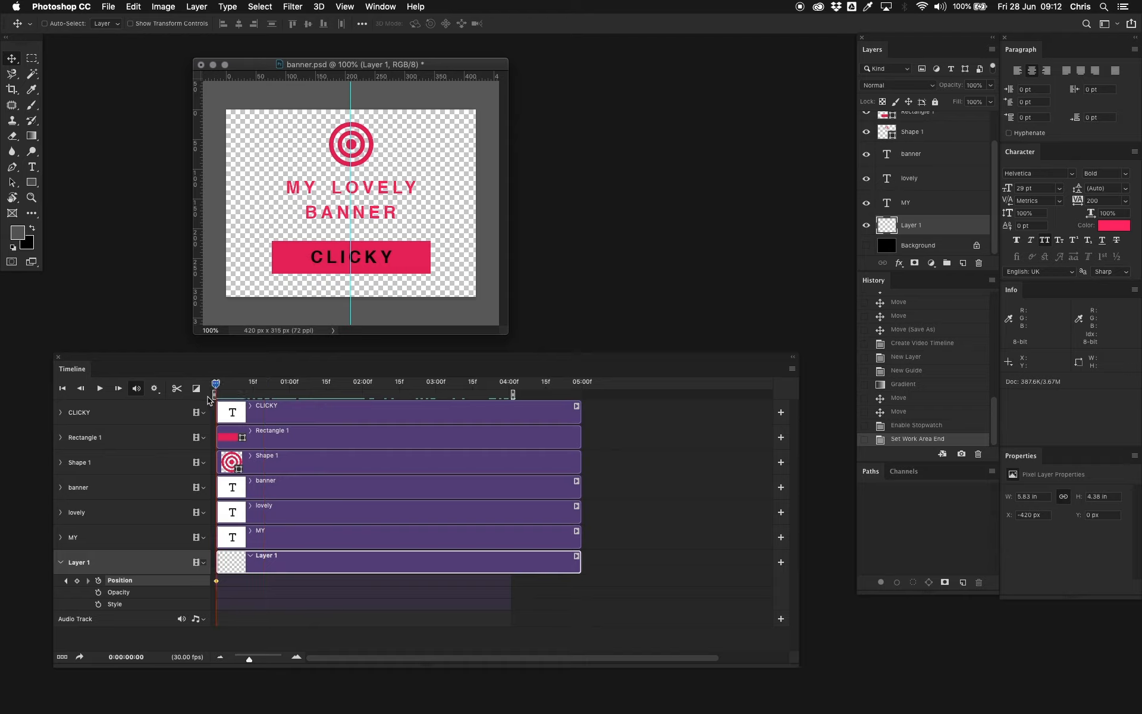
left_click_drag(208, 400, 512, 410)
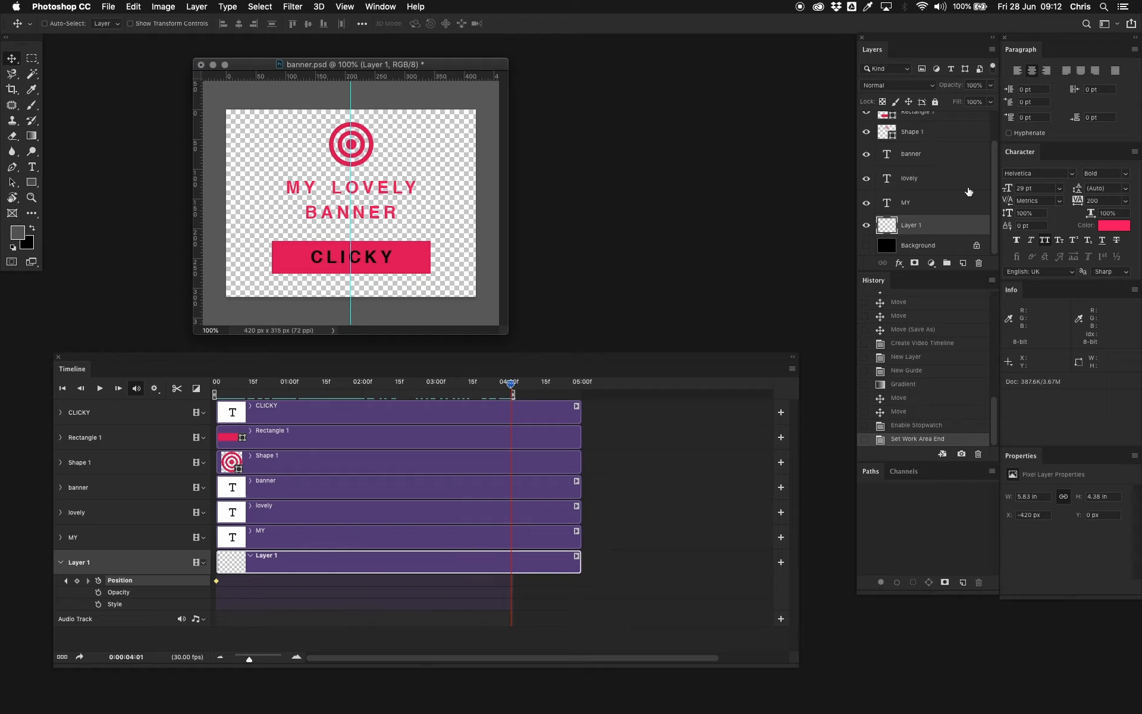
- Keyframe Layer 1 off the canvas's right side at X 420 px at 0:00:04:01, and show the Background again
left_click_drag(216, 246, 472, 246)
left_click_drag(262, 238, 502, 235)
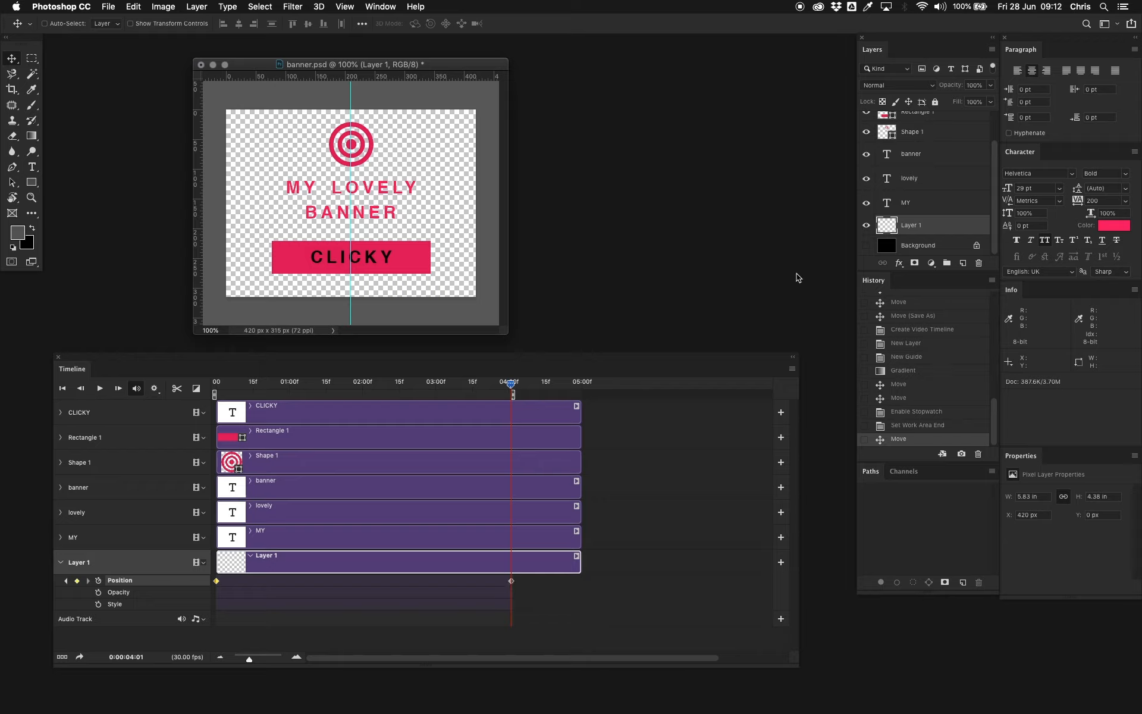
left_click(866, 245)
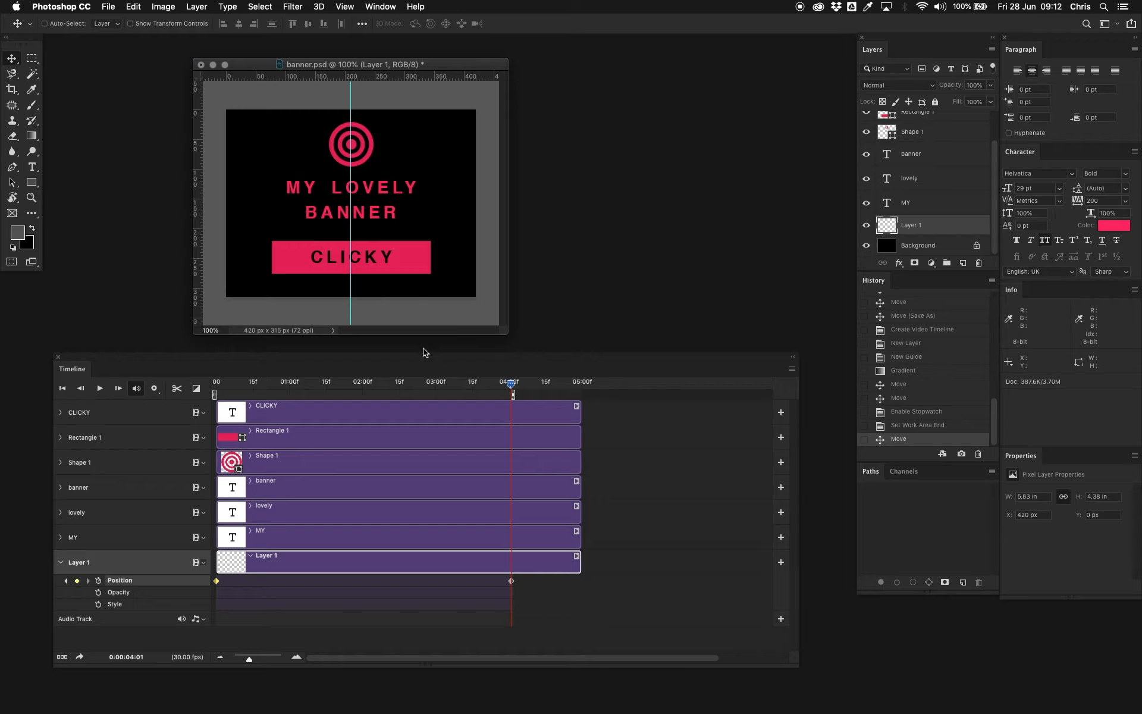
- Preview the gradient sweep from the timeline start and return the playhead to the first frame
left_click_drag(510, 384, 224, 407)
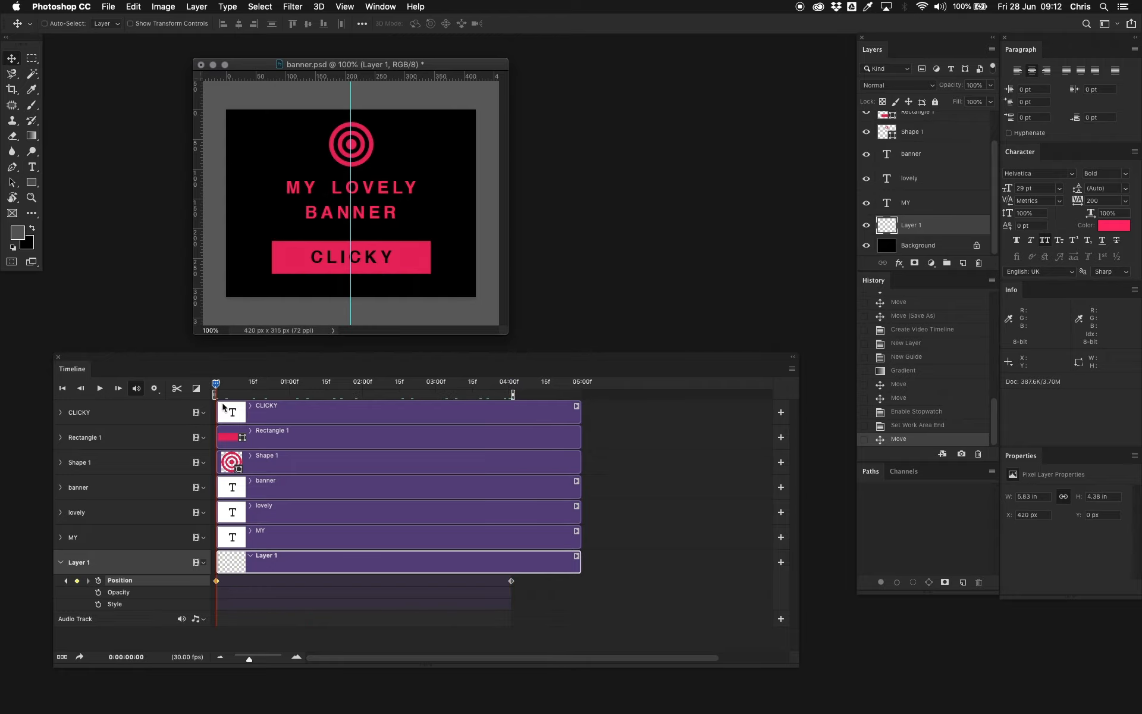
key("space")
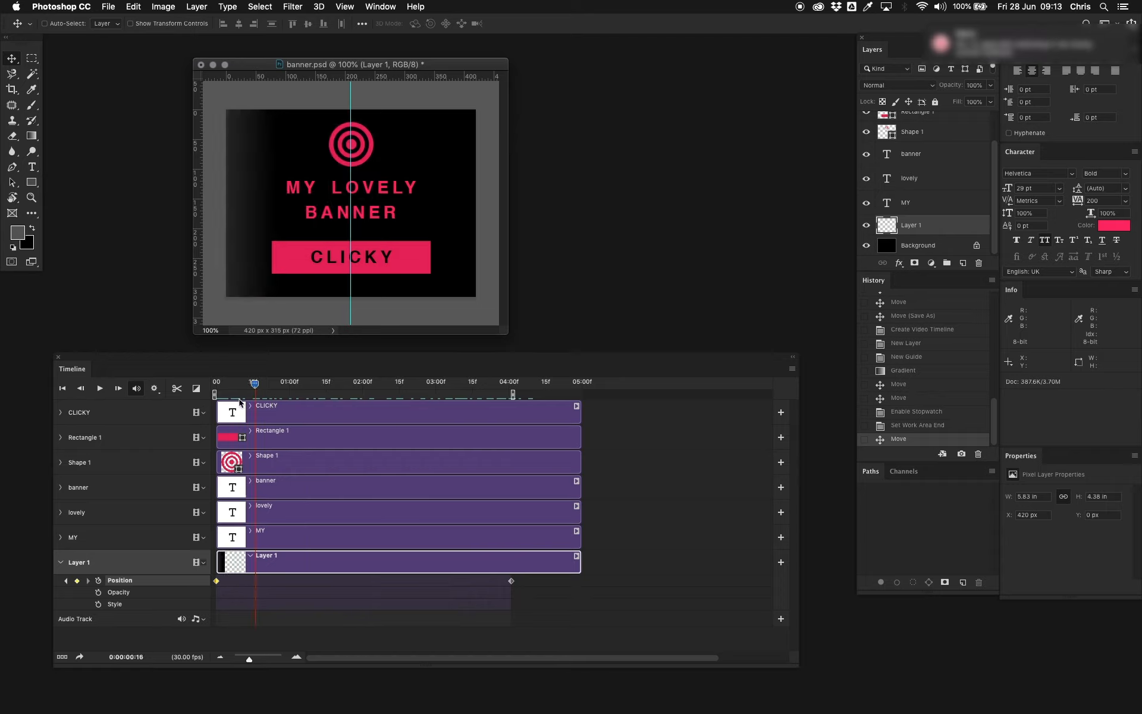
left_click(212, 394)
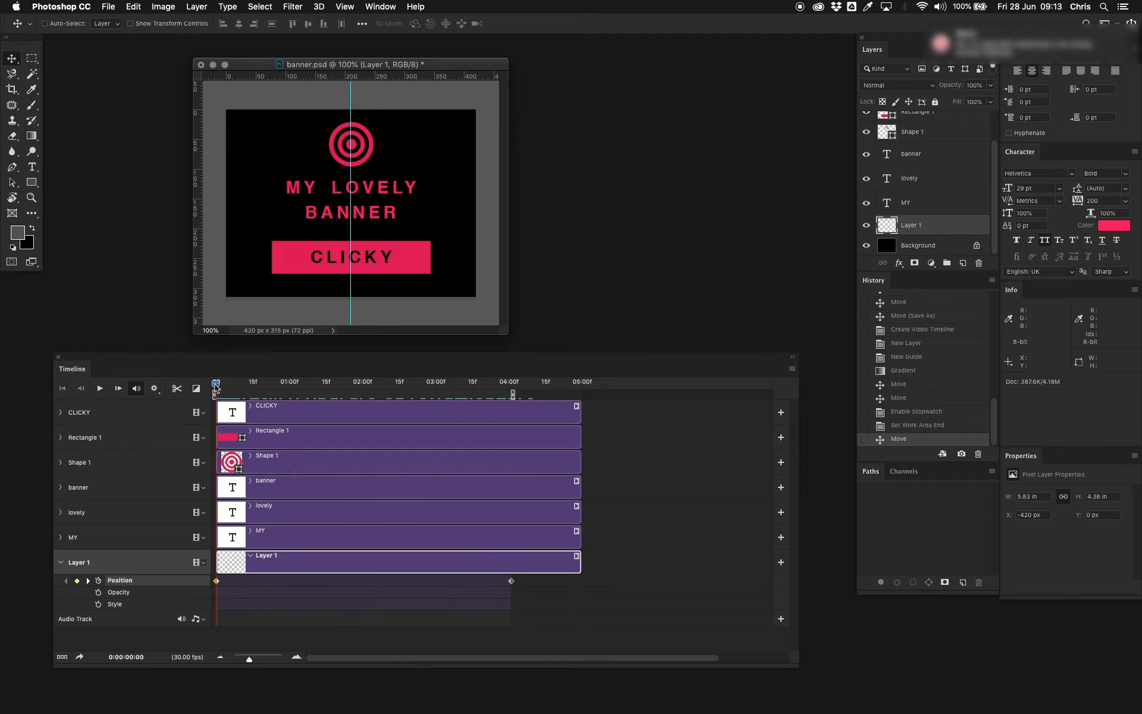
- At 0:00:02:01, free-transform the gradient on Layer 1 so it tilts diagonally and extends beyond the canvas, about 11.06 x 13.38 in overall
left_click_drag(504, 336, 696, 462)
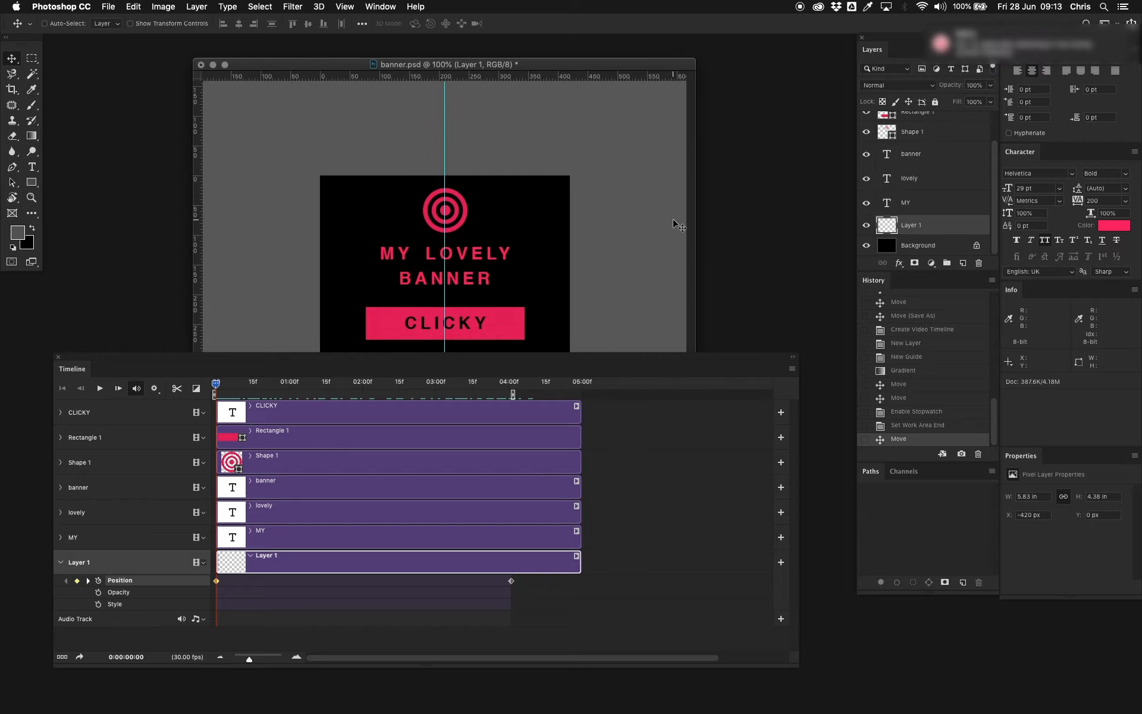
key("super+t")
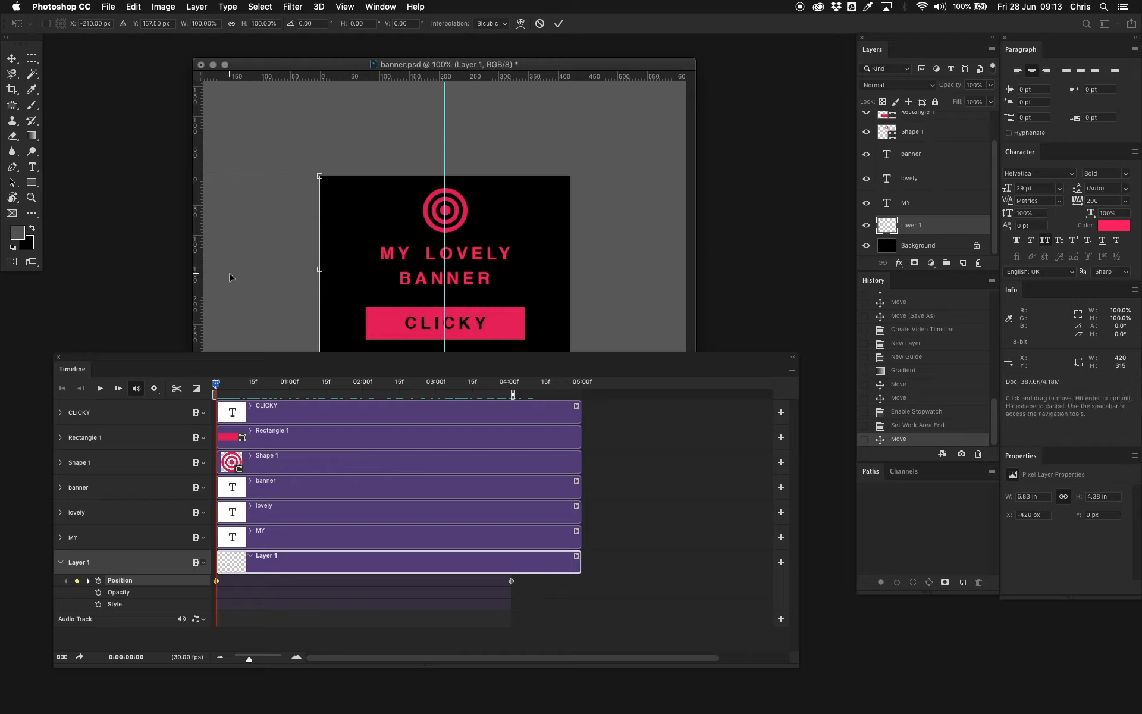
key("super+minus")
key("Return")
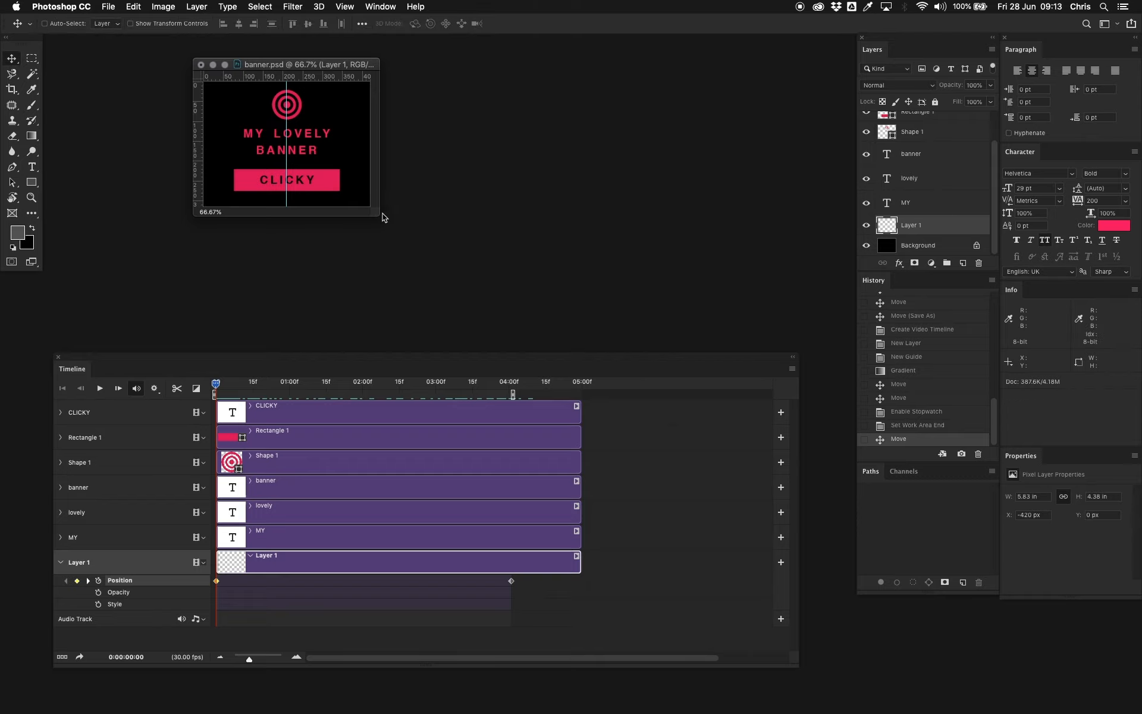
left_click_drag(381, 215, 655, 474)
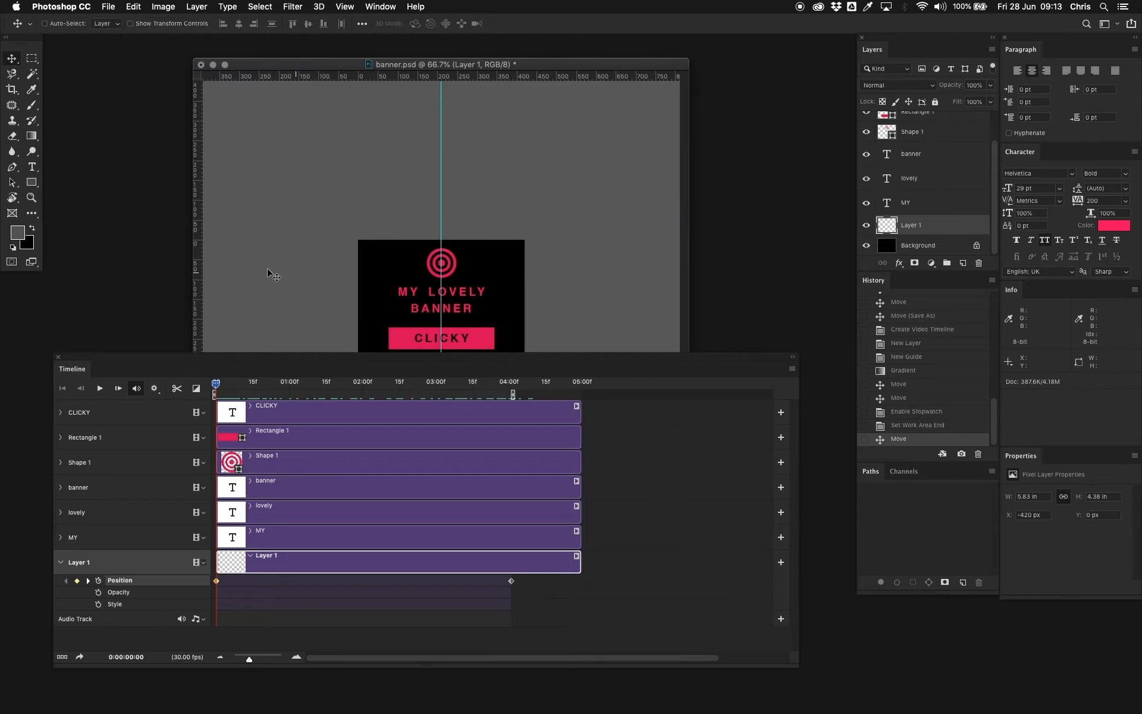
mouse_move(352, 384)
left_mouse_down()
mouse_move(375, 389)
mouse_move(364, 392)
left_mouse_up()
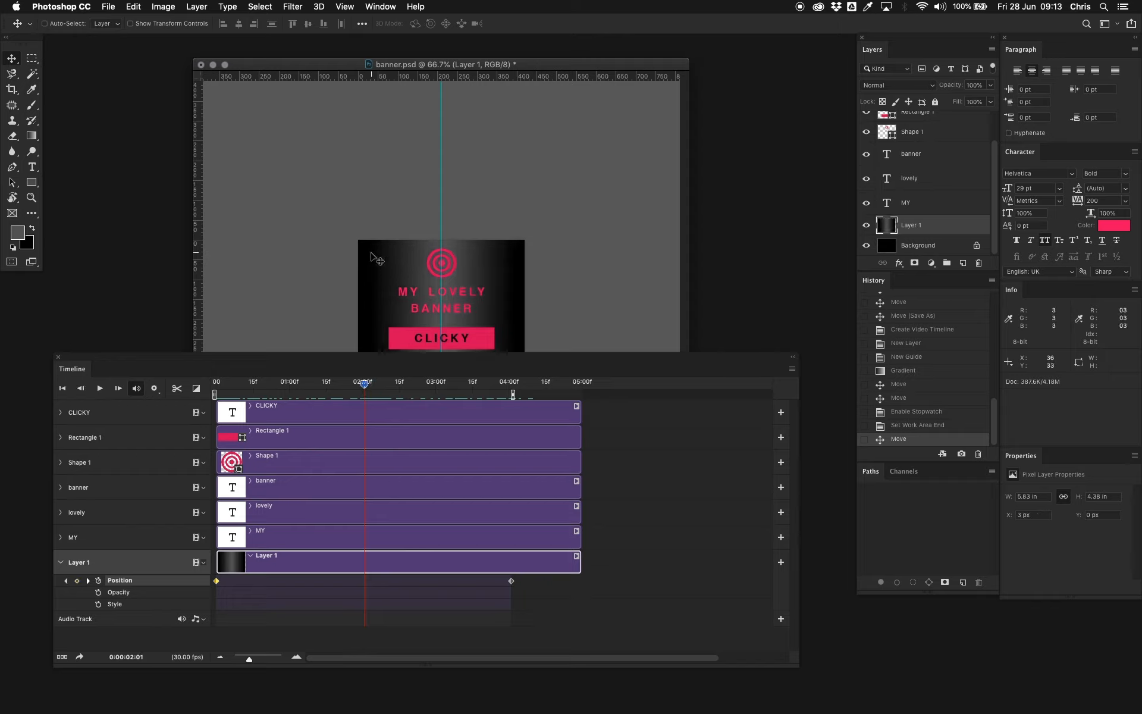
key("super+t")
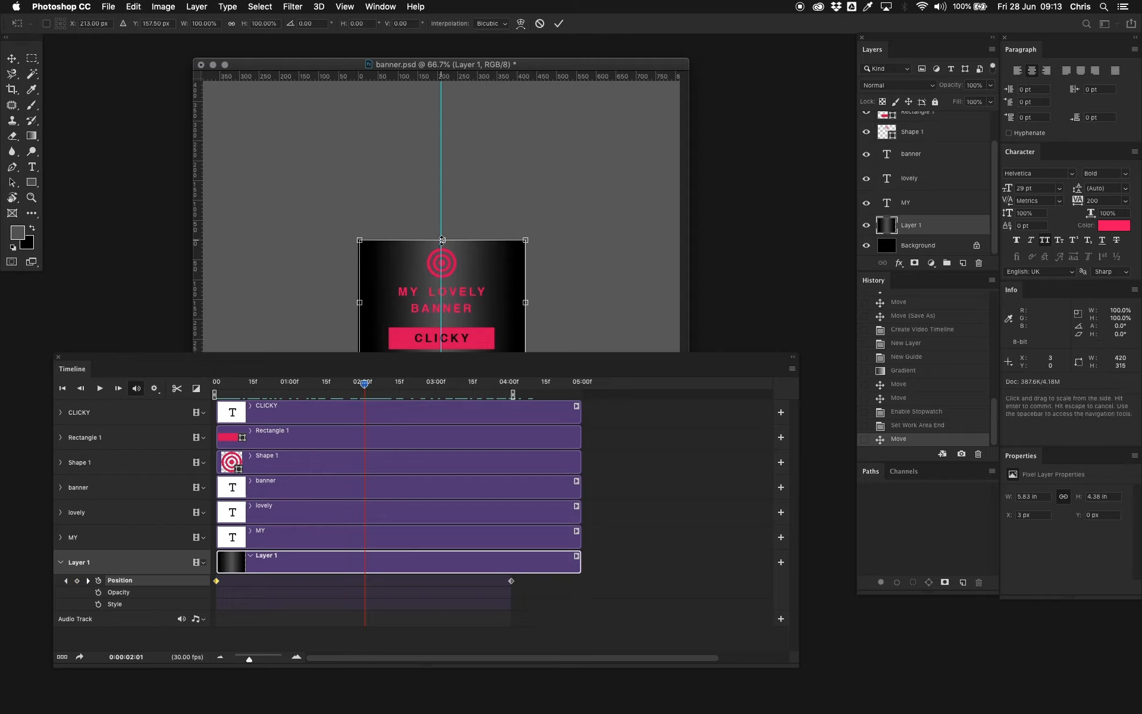
left_click_drag(442, 240, 427, 123)
left_click_drag(355, 116, 424, 102)
key("Return")
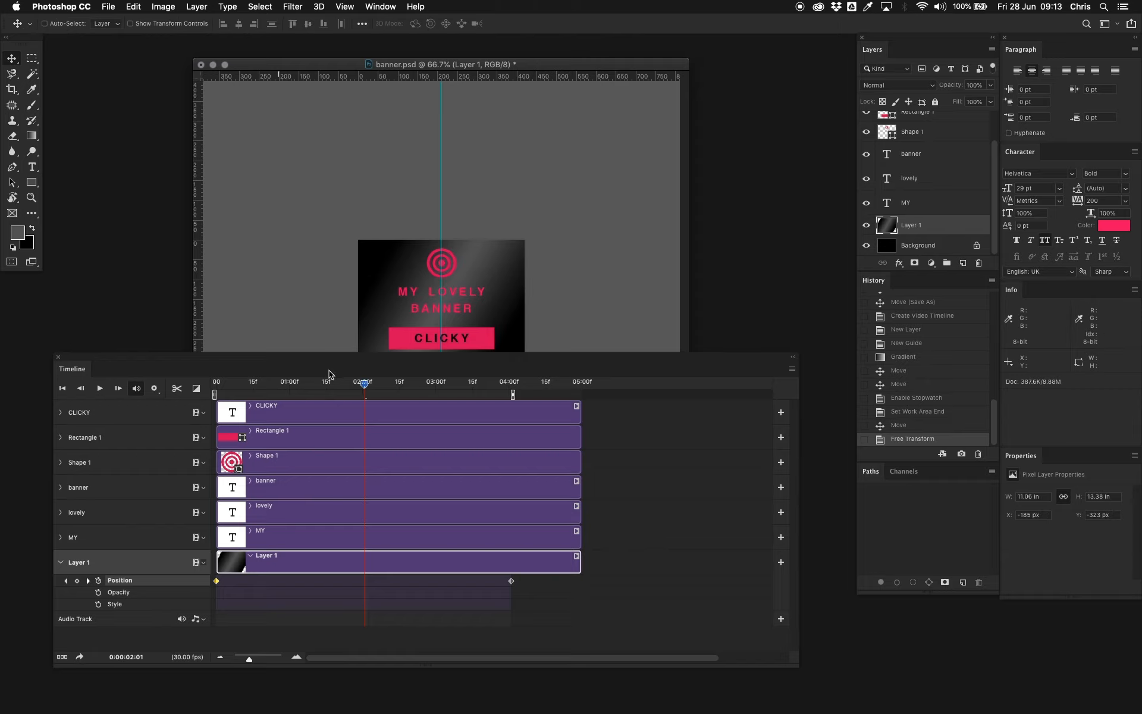
- Arrange the document at 100% with the Timeline below it and preview the diagonal gradient sweep
left_click_drag(364, 387, 270, 413)
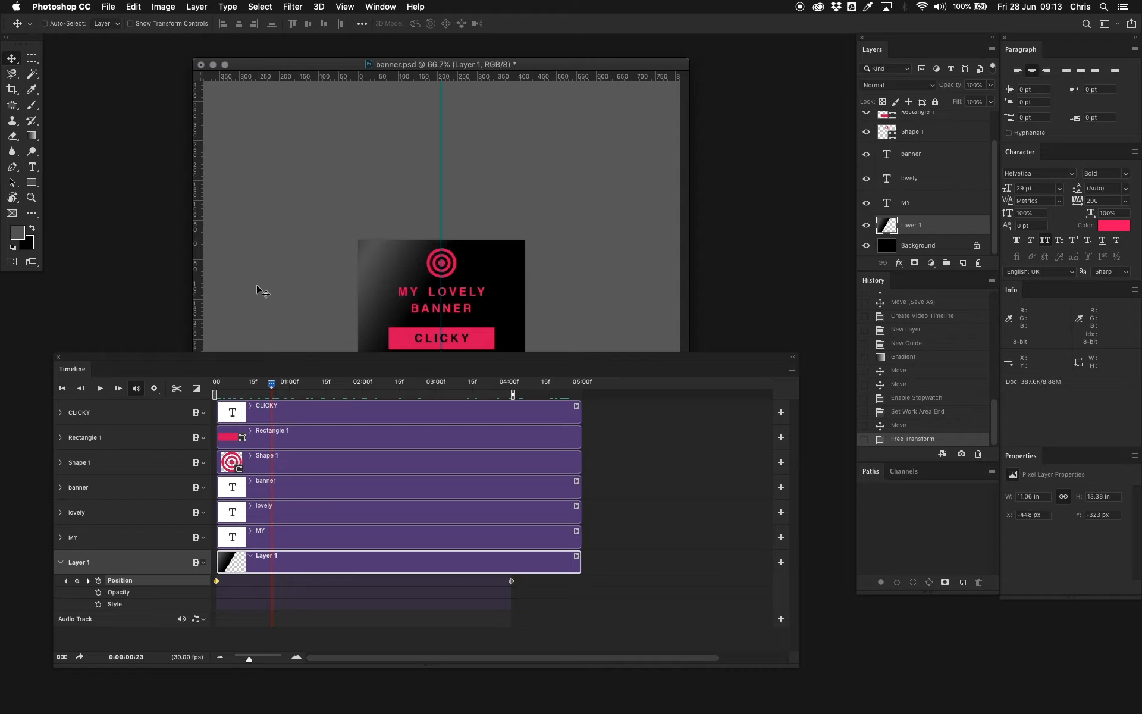
left_click_drag(669, 357, 692, 472)
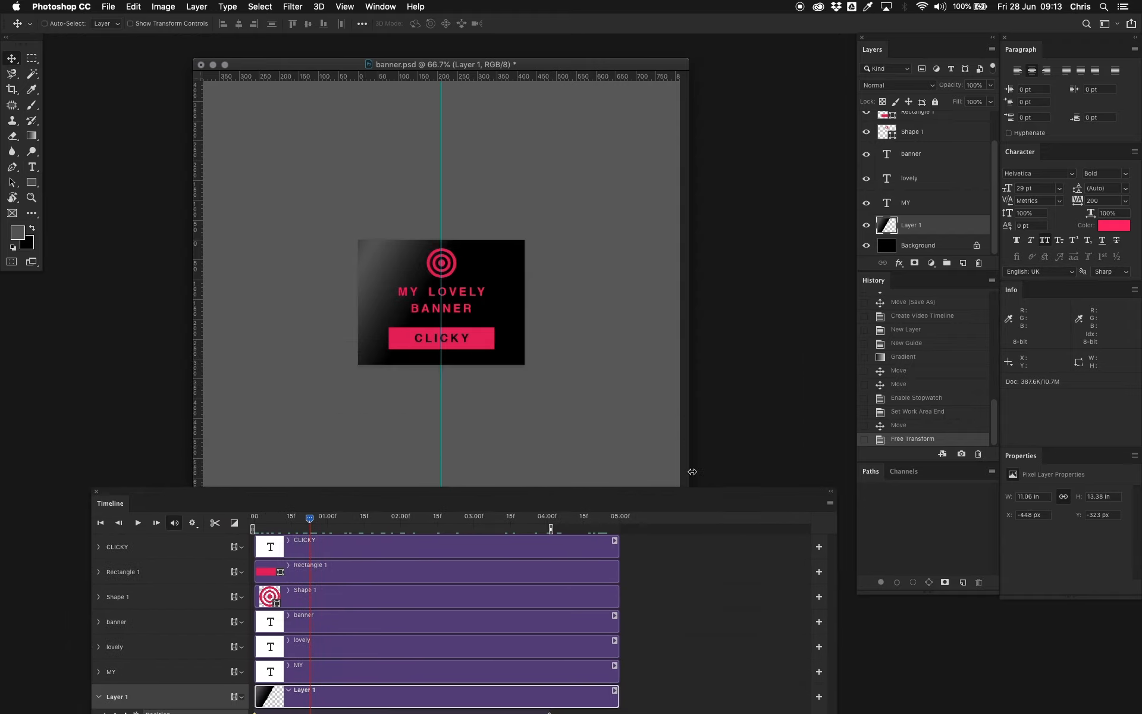
left_click_drag(685, 60, 540, 157)
key("super+1")
left_click_drag(420, 164, 402, 71)
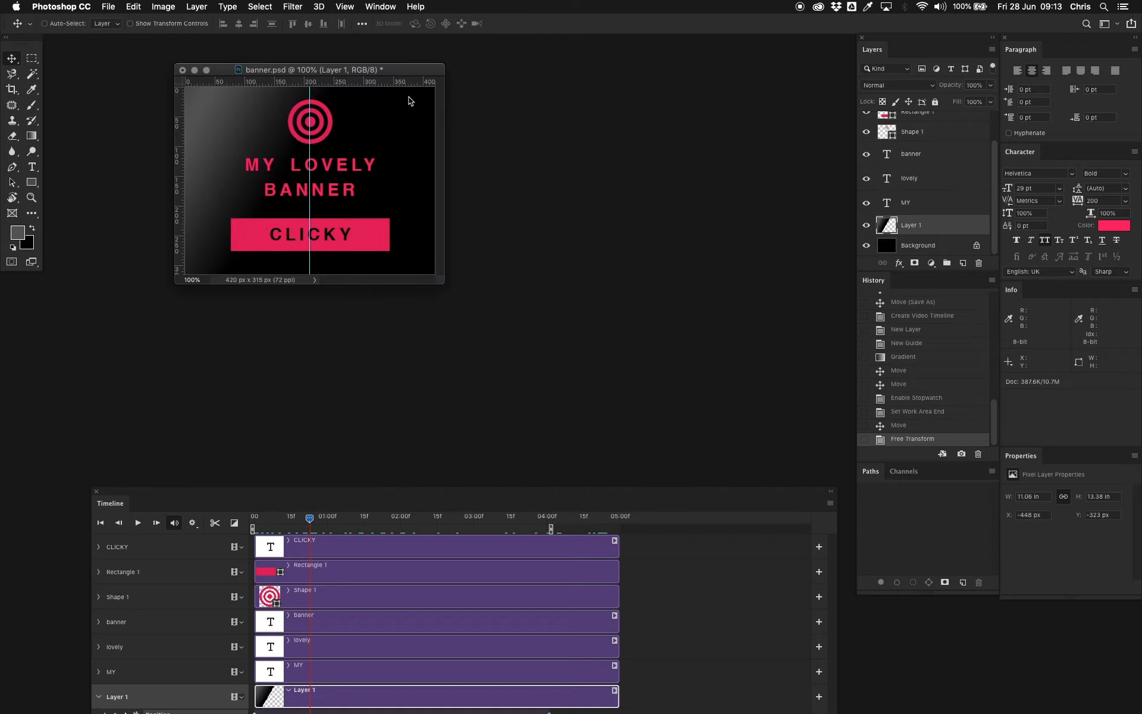
left_click_drag(443, 285, 603, 389)
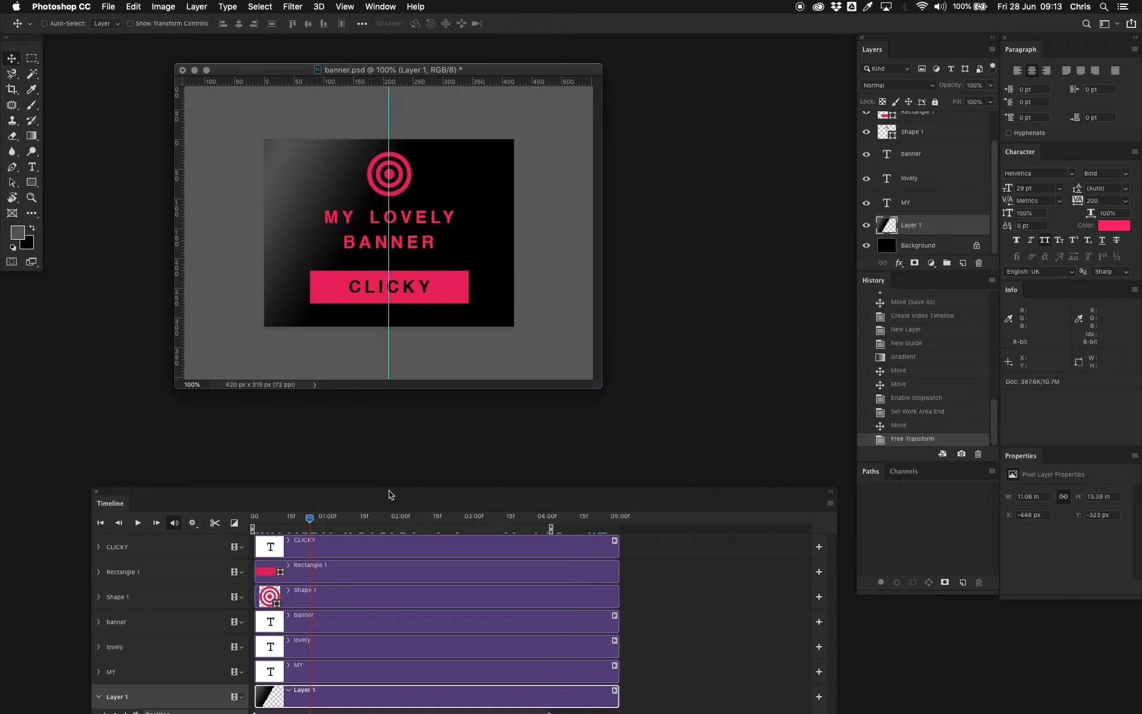
left_click_drag(389, 492, 348, 381)
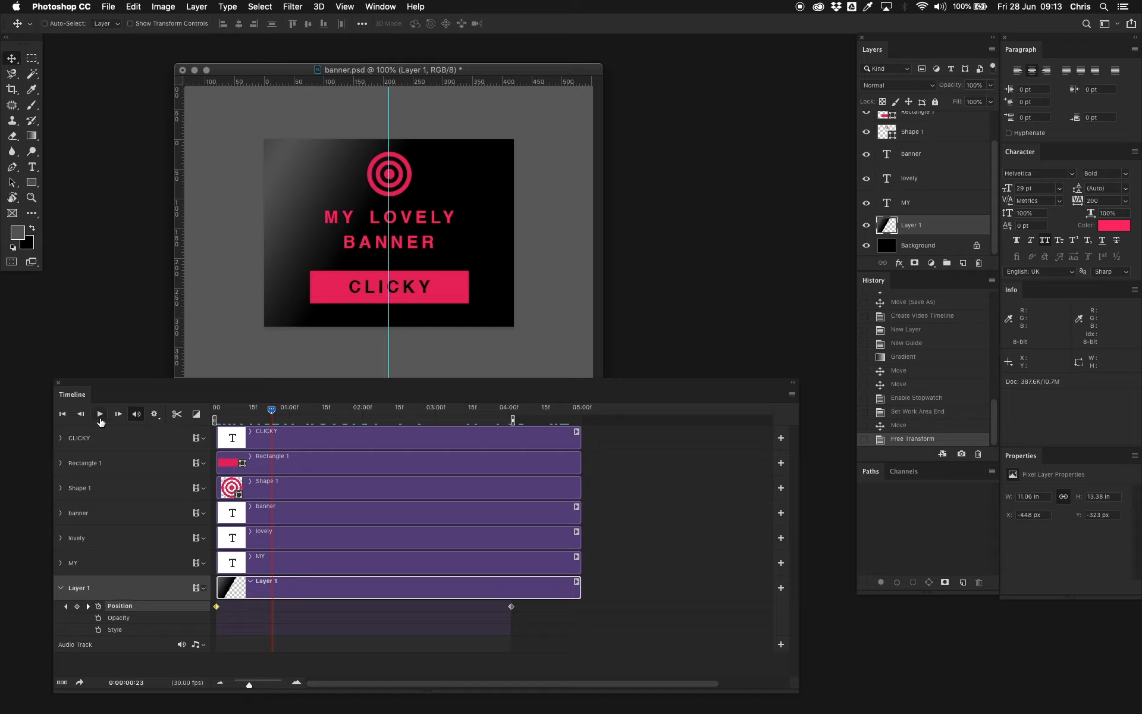
left_click(100, 417)
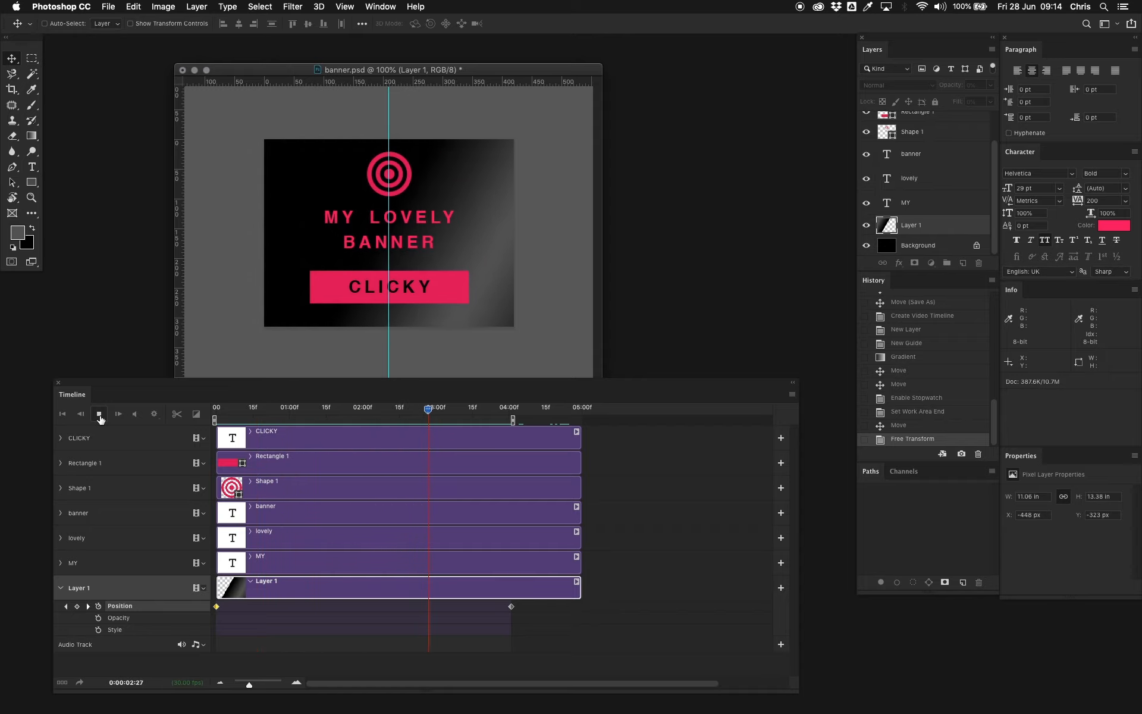
left_click(102, 420)
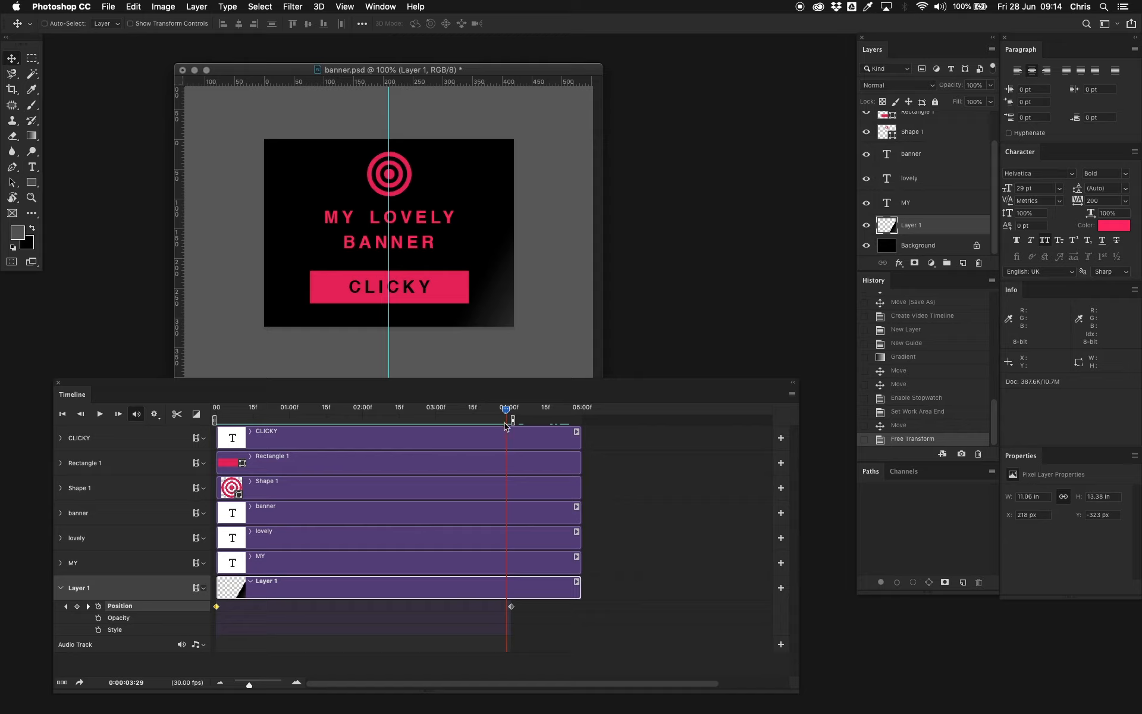
- Move the work area end and Layer 1's last Position keyframe to 3 seconds, and preview the sweep from the start
left_click_drag(512, 420, 437, 420)
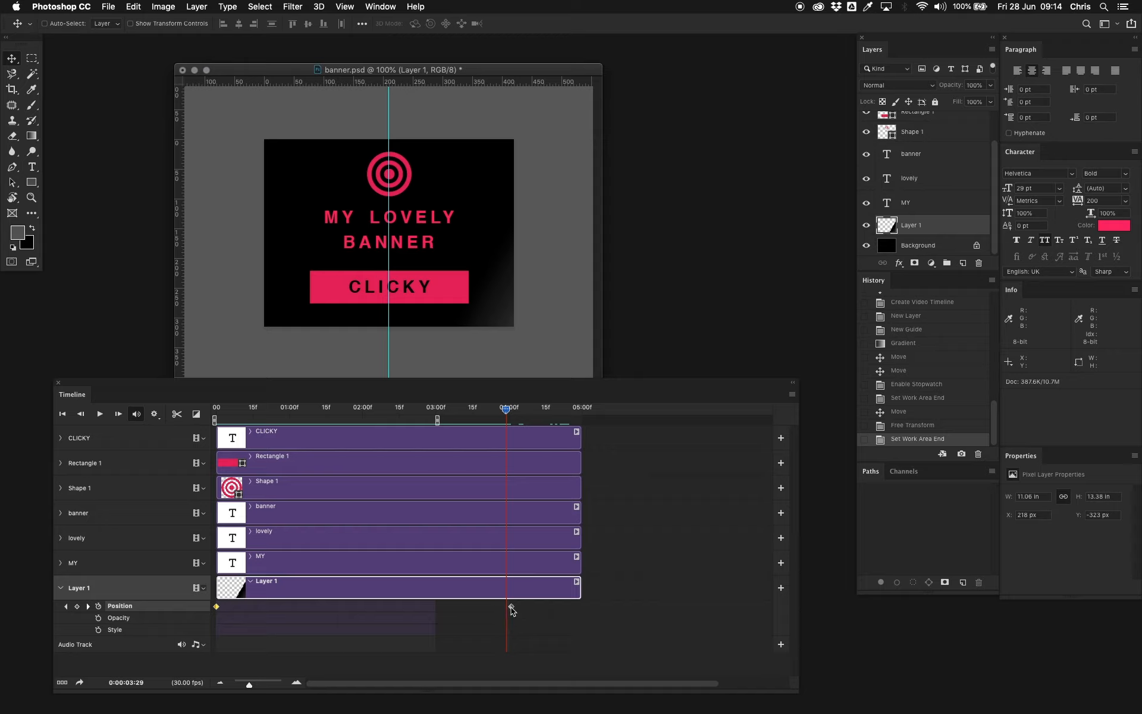
left_click_drag(510, 606, 436, 607)
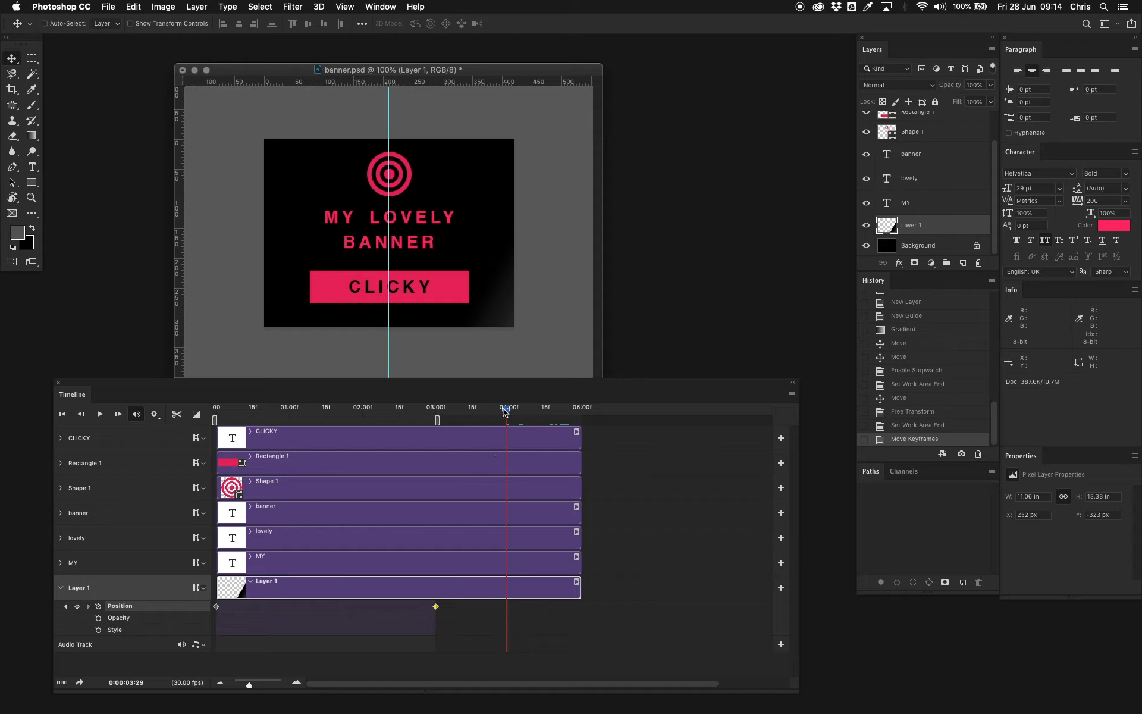
left_click_drag(505, 409, 216, 409)
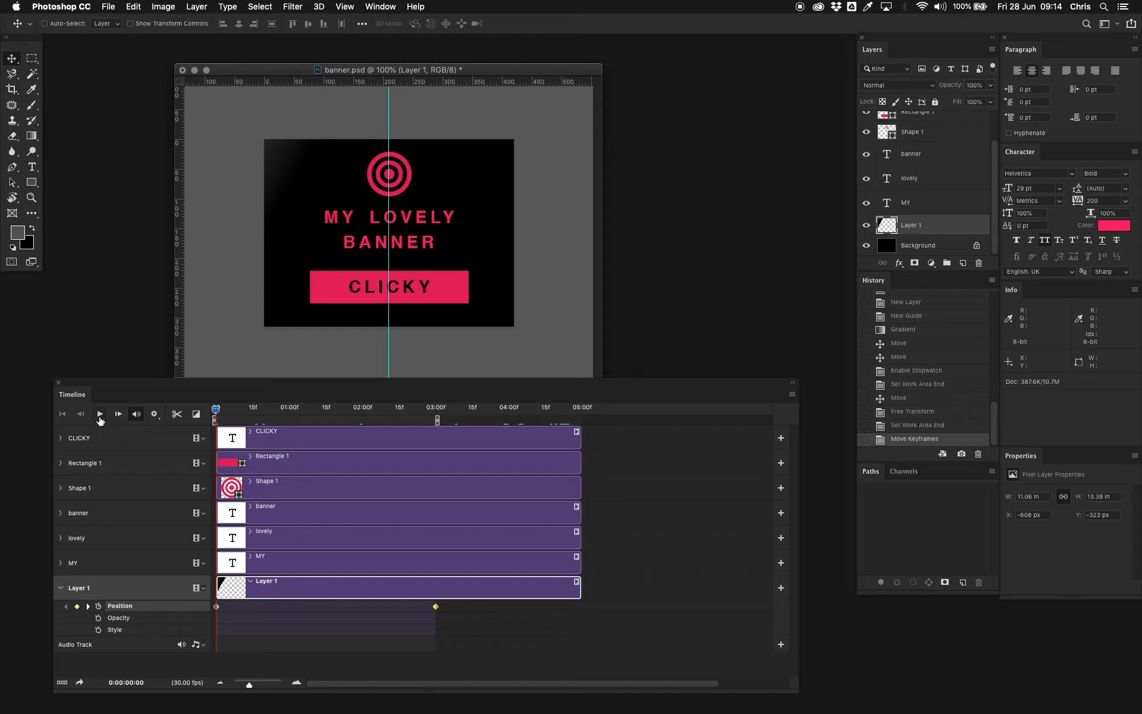
left_click(99, 414)
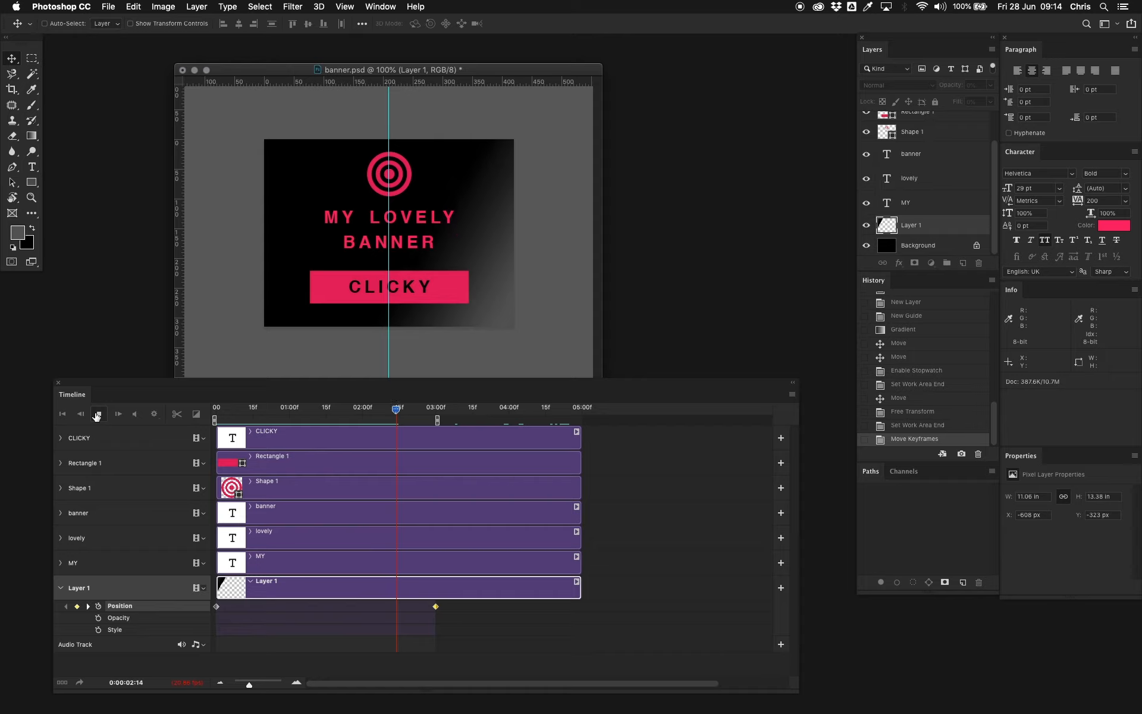
left_click(99, 414)
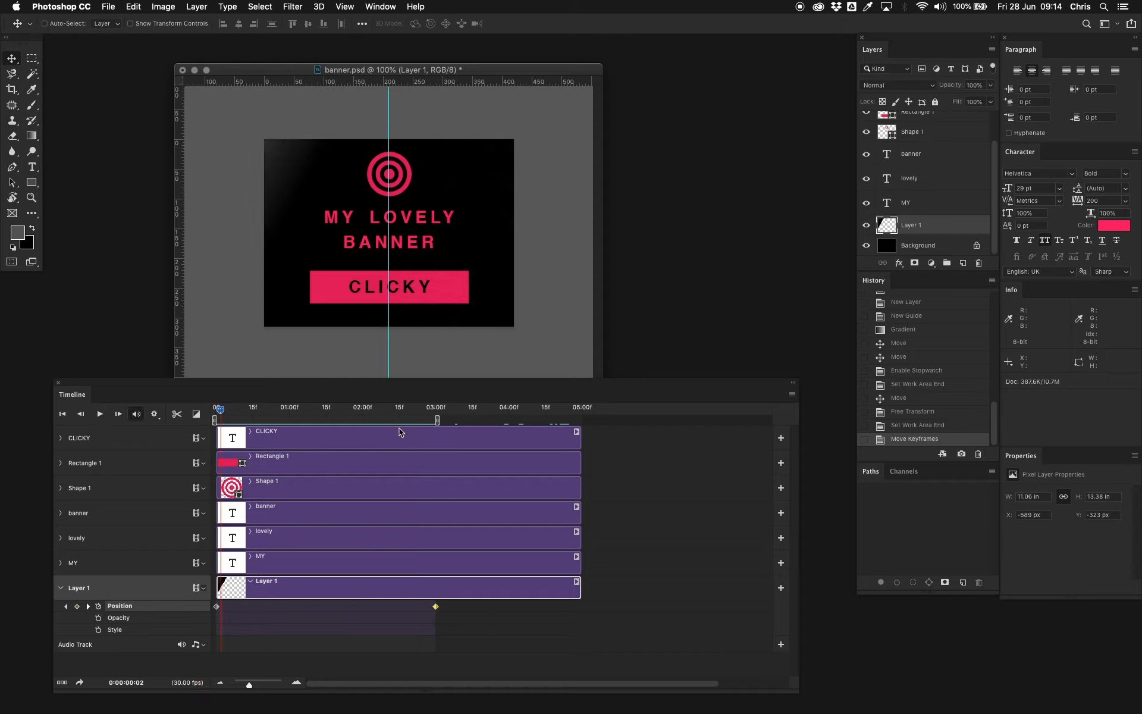
- Set the work area end and Layer 1's last Position keyframe to 2 seconds, preview the sweep, and return the playhead to the start
left_click_drag(437, 420, 364, 420)
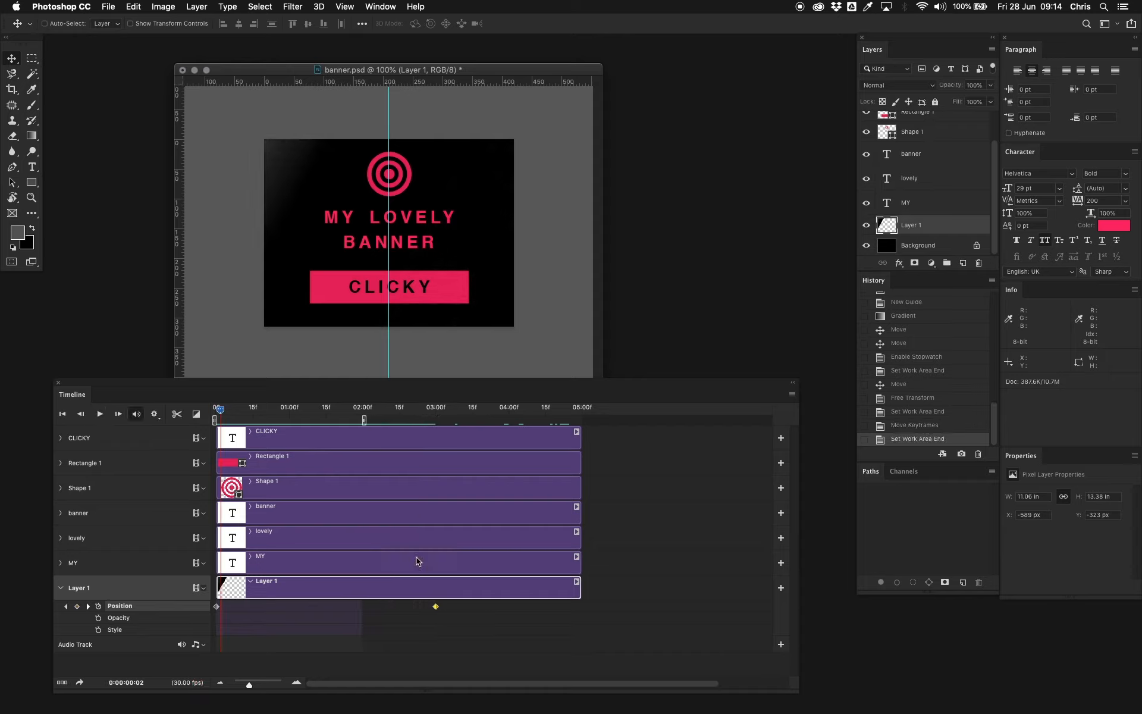
left_click_drag(435, 606, 363, 607)
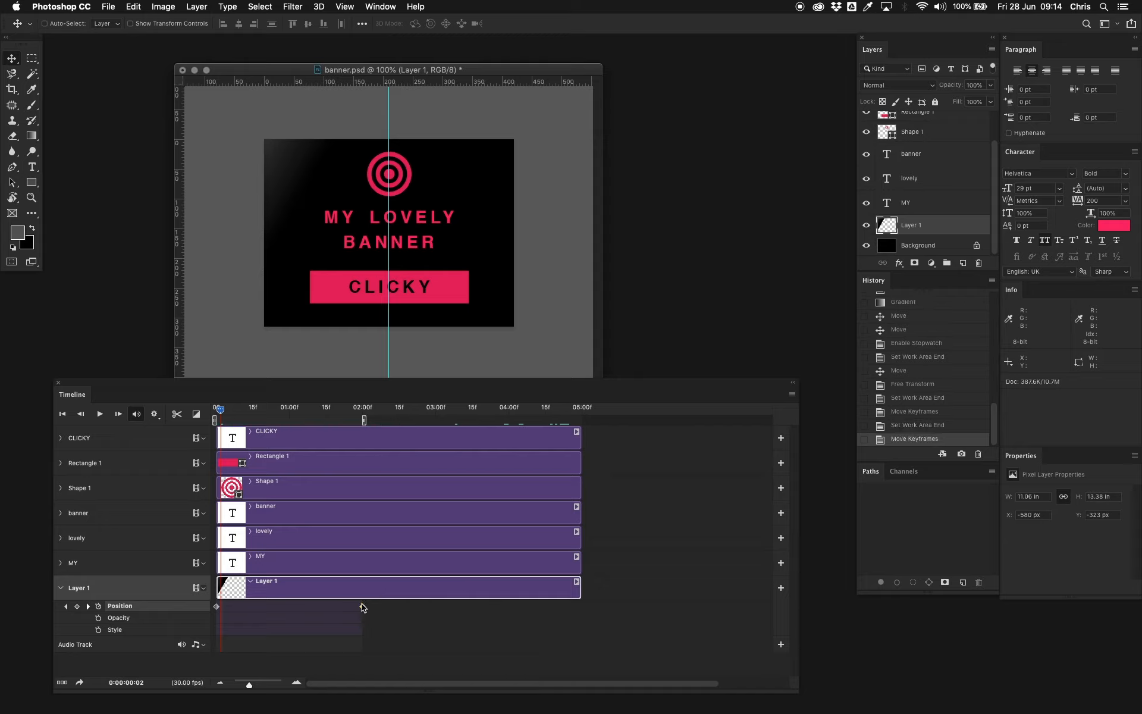
left_click(100, 414)
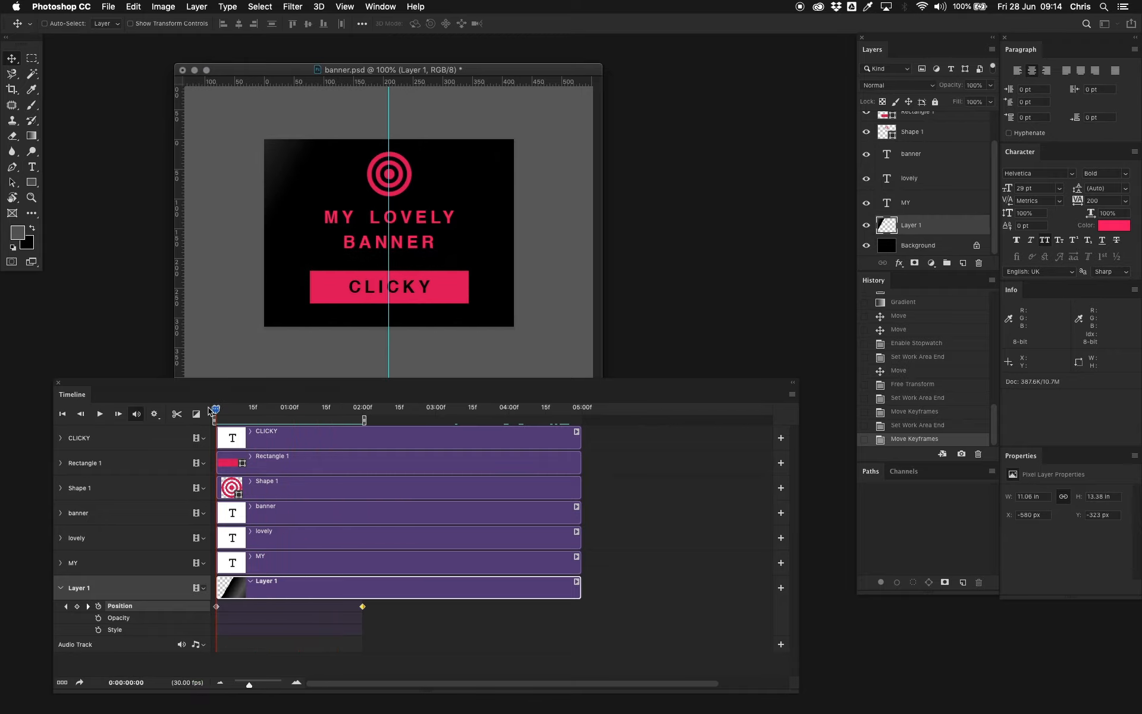
key("space")
left_click_drag(275, 410, 215, 412)
- Expand Shape 1's keyframe properties, switch to the Finder to preview my_lovely_banner.gif, and return to Photoshop
left_click(232, 495)
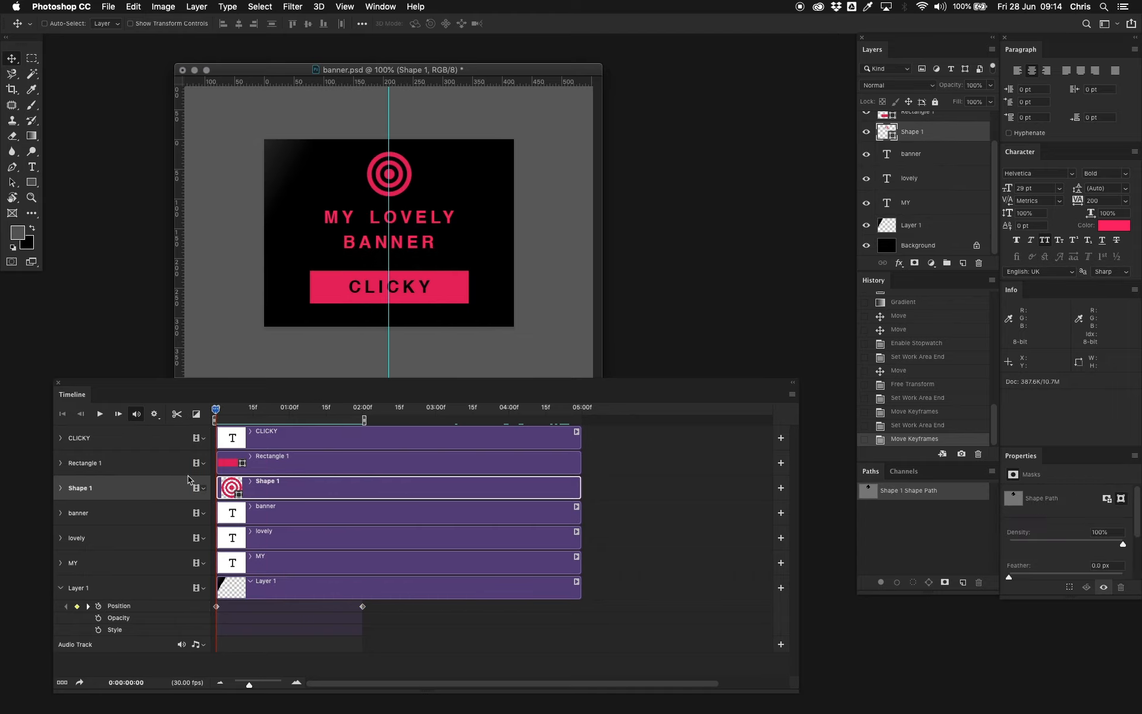
left_click(61, 487)
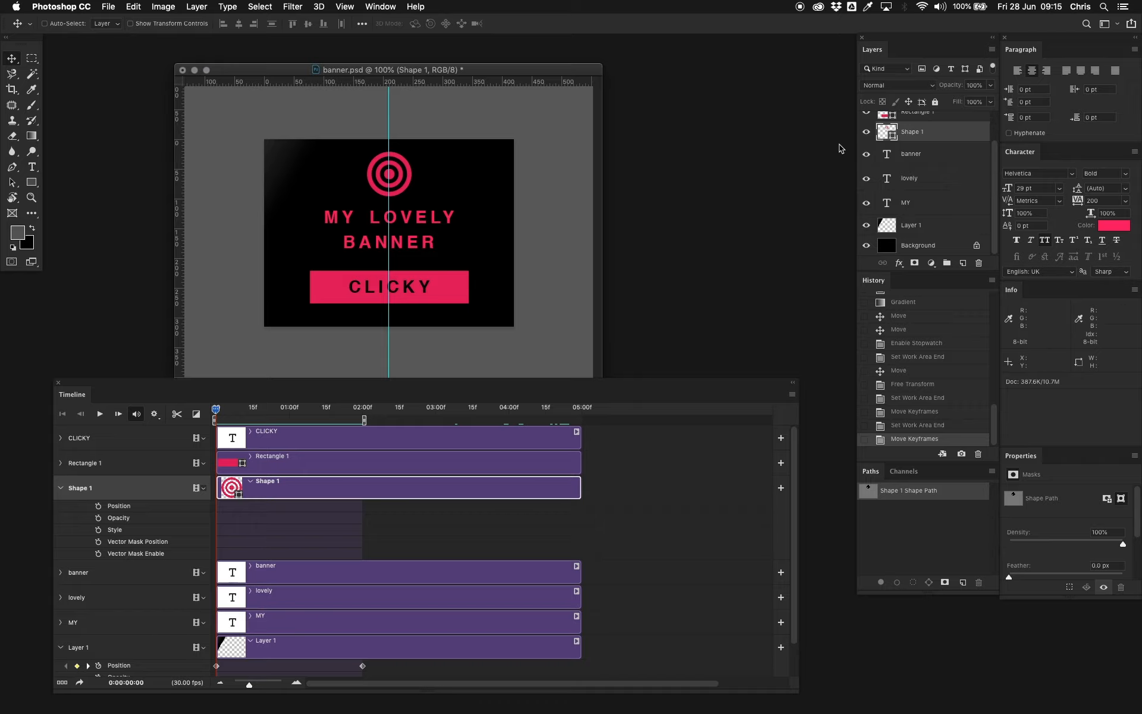
left_click(790, 174)
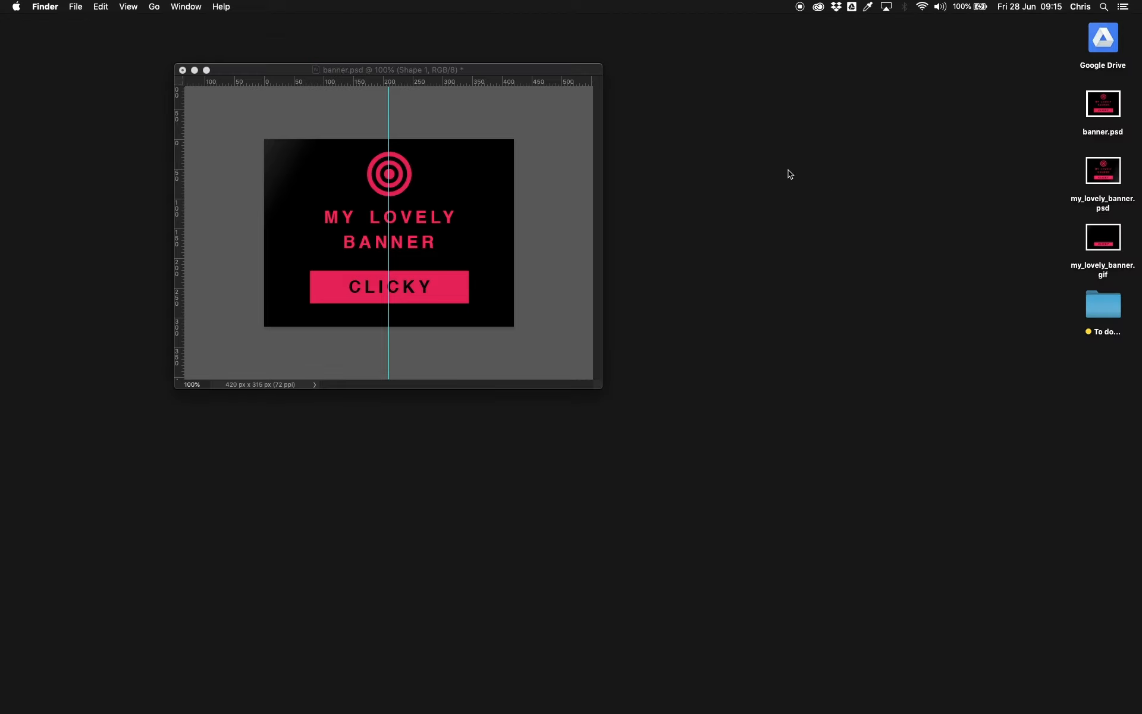
left_click(1098, 247)
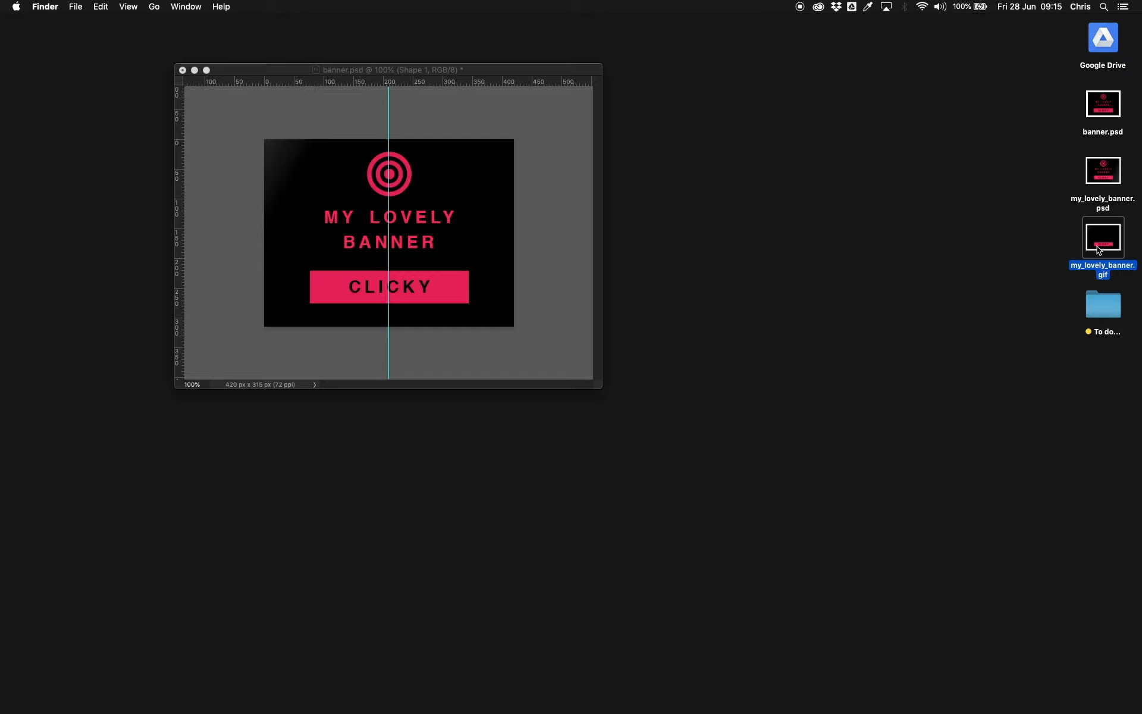
key("space")
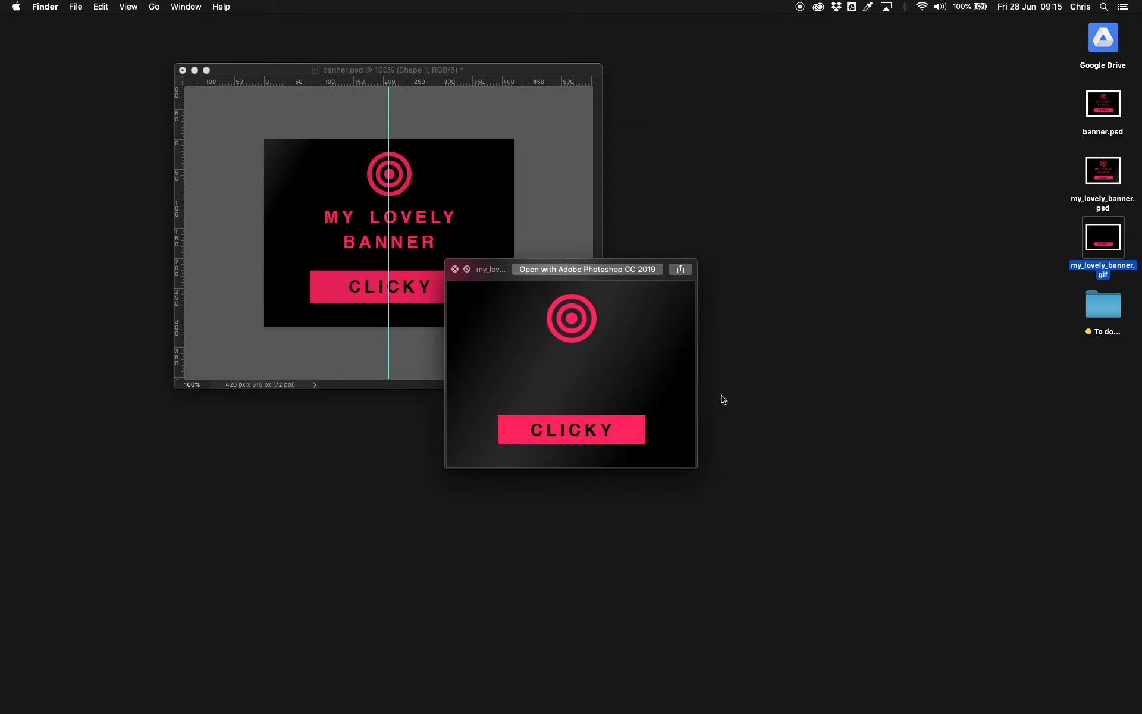
key("space")
left_click(540, 242)
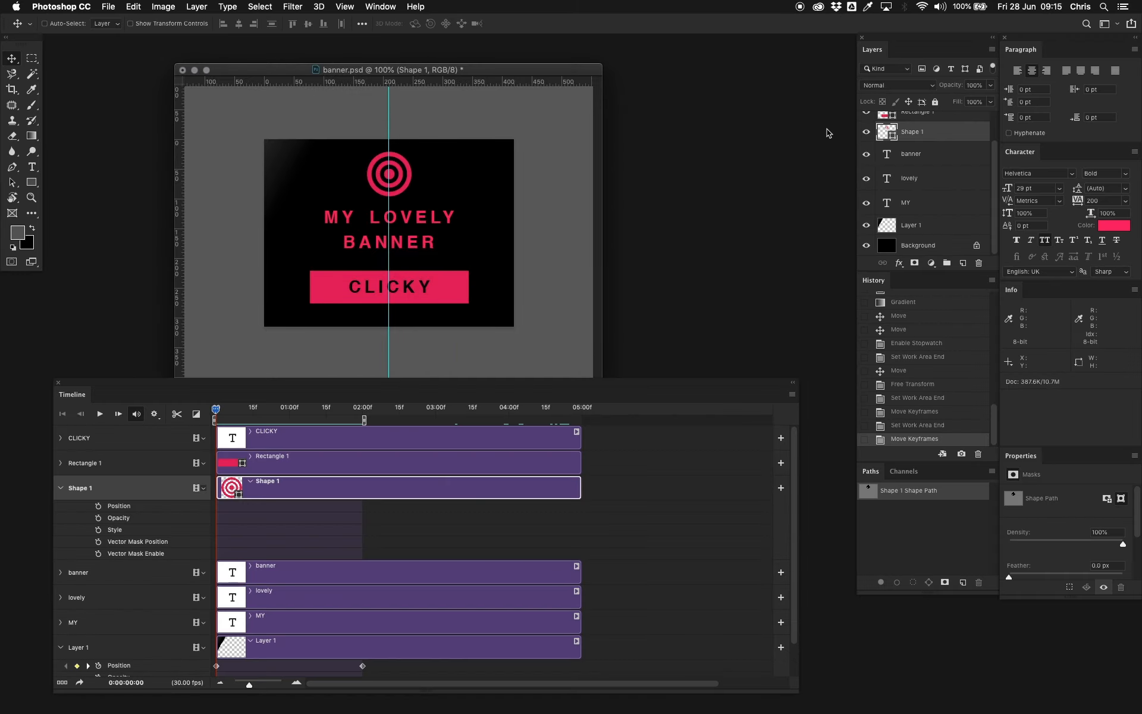
- Convert Shape 1 to a Smart Object and enable its Transform keyframe at the timeline start
right_click(941, 133)
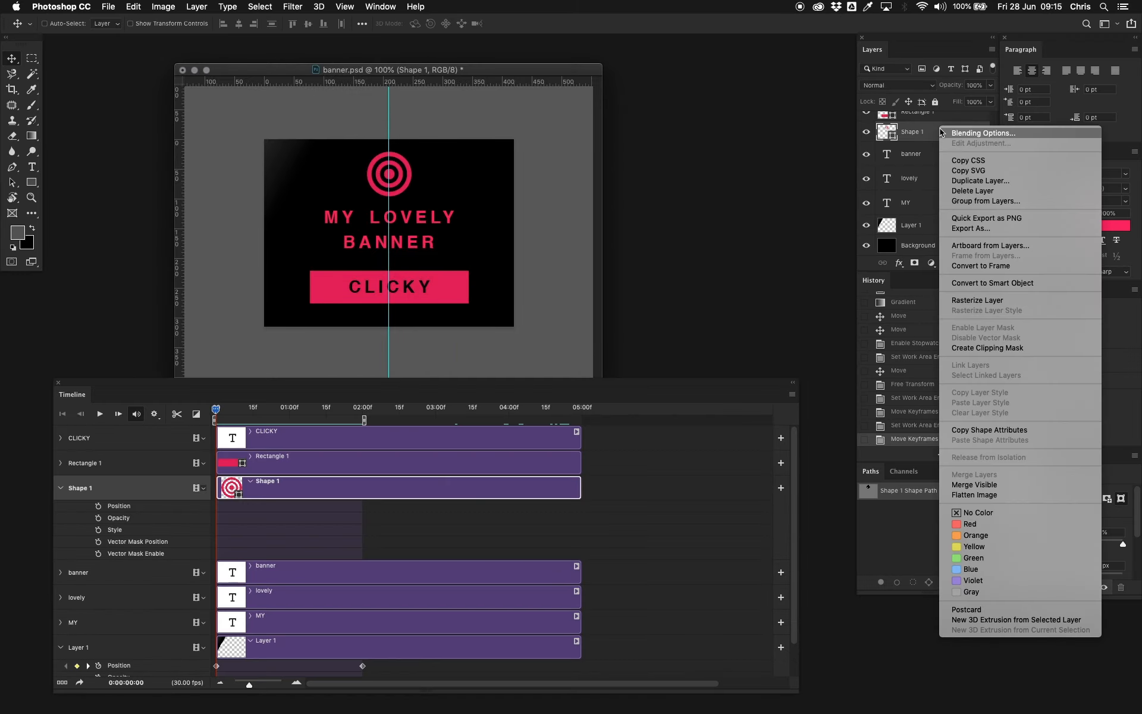
left_click(957, 282)
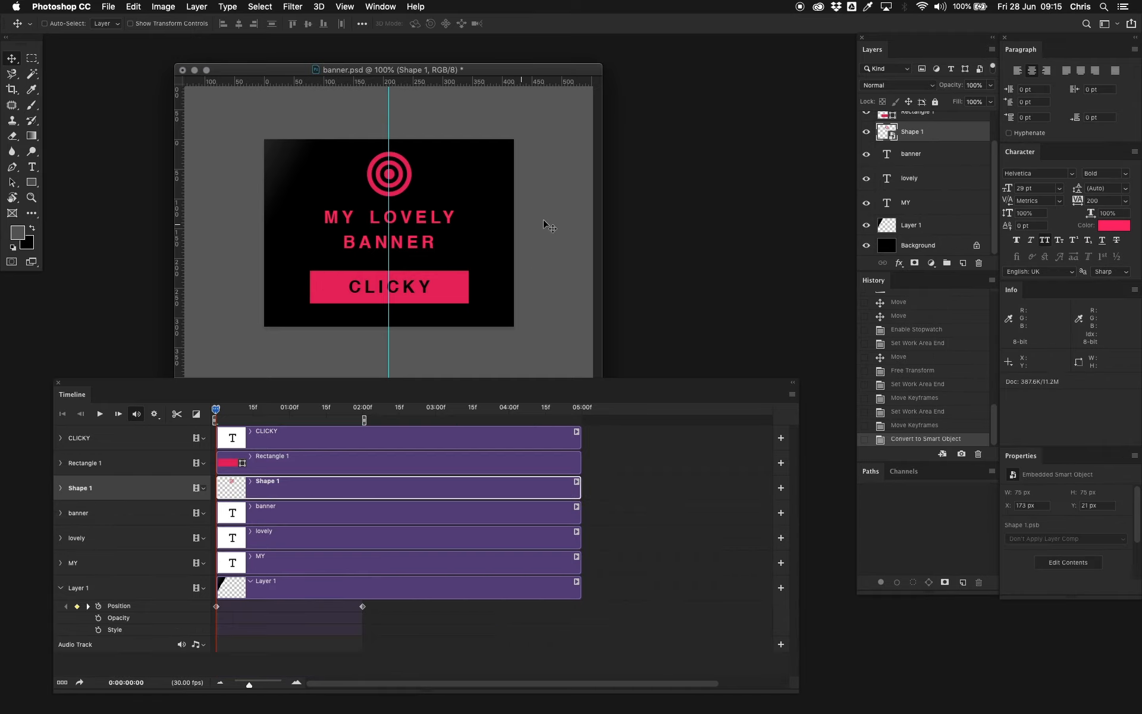
left_click(61, 487)
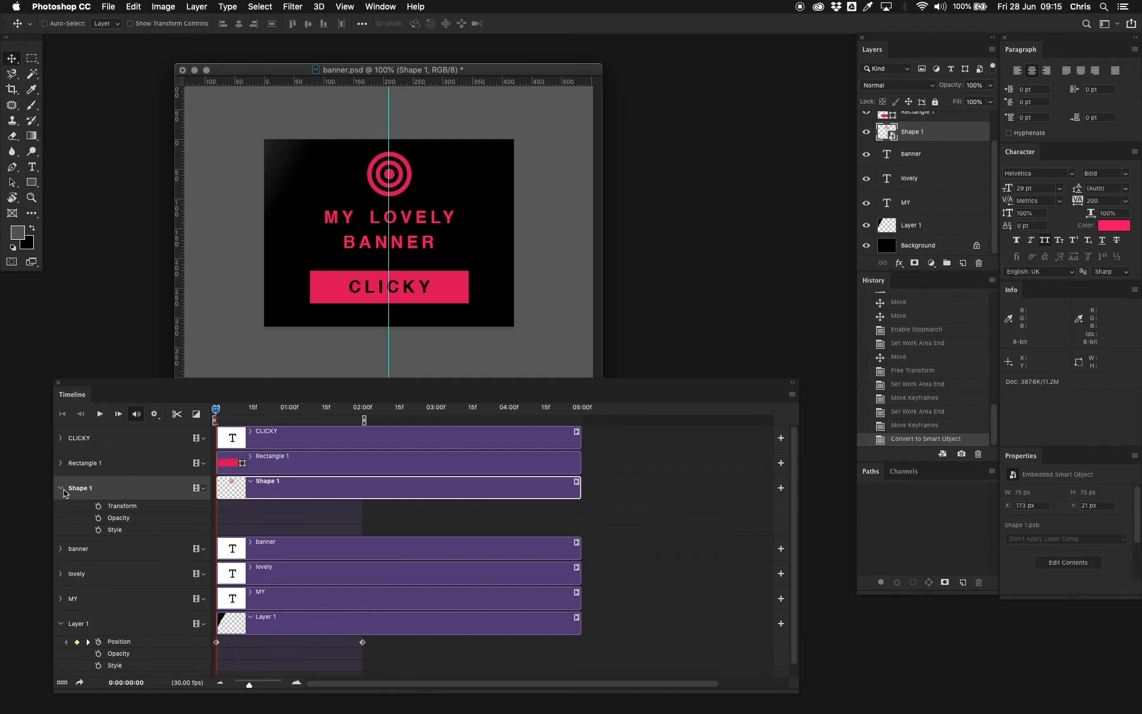
left_click(98, 506)
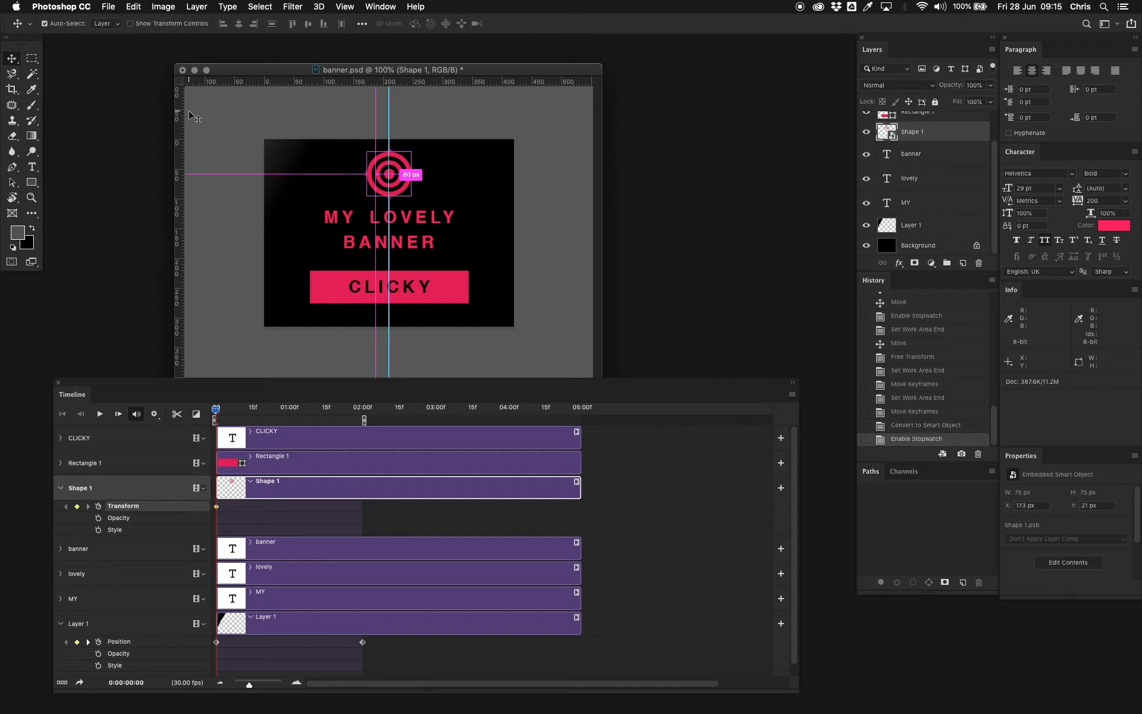
- Scale the Shape 1 target down to 0.1% at the timeline start and move the playhead to 0:00:00:15
key("super+t")
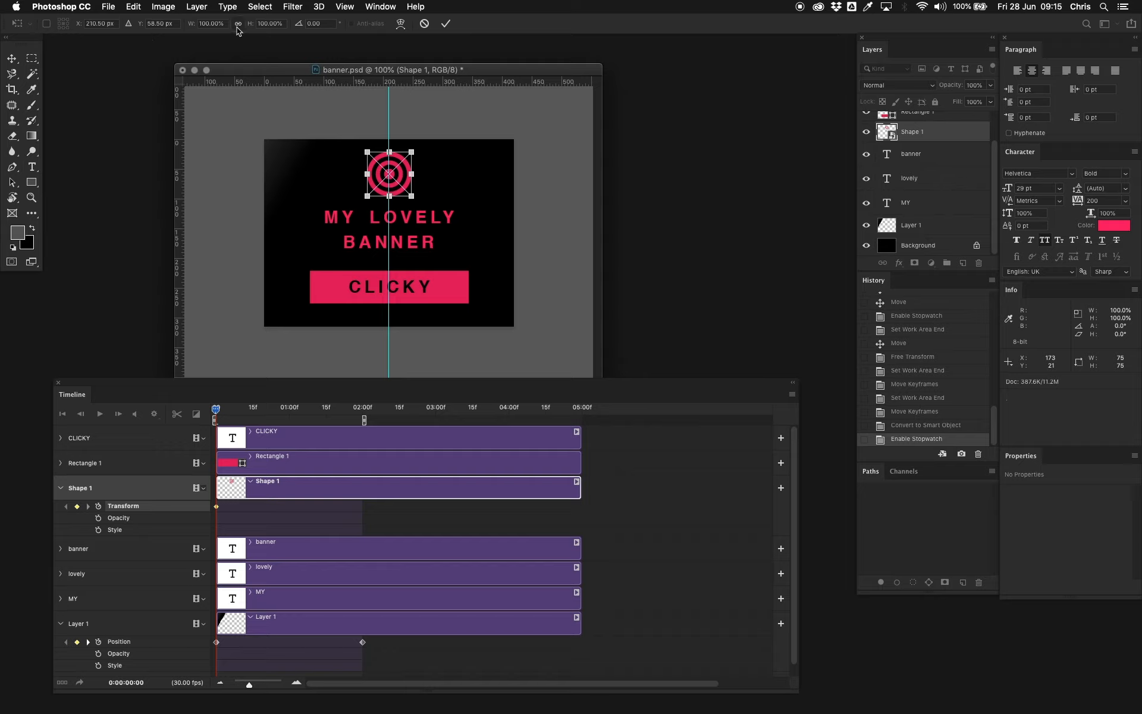
left_click(283, 24)
key("BackSpace")
type(".1")
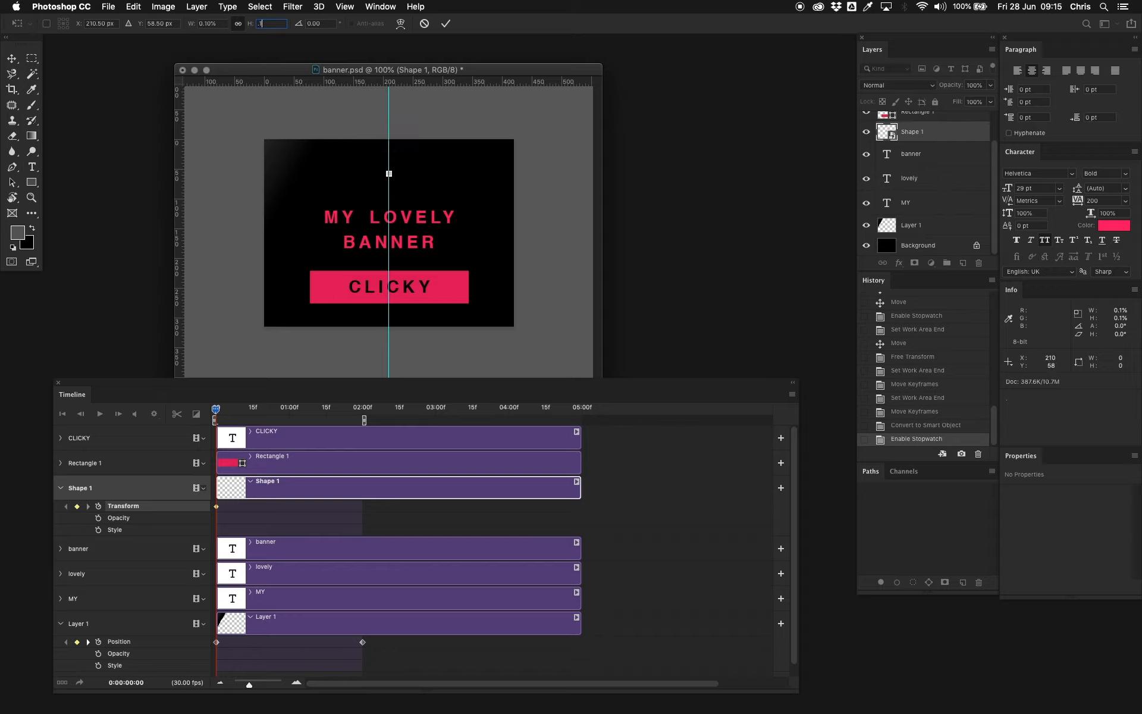
key("Return")
key("Return")
left_click_drag(216, 409, 253, 410)
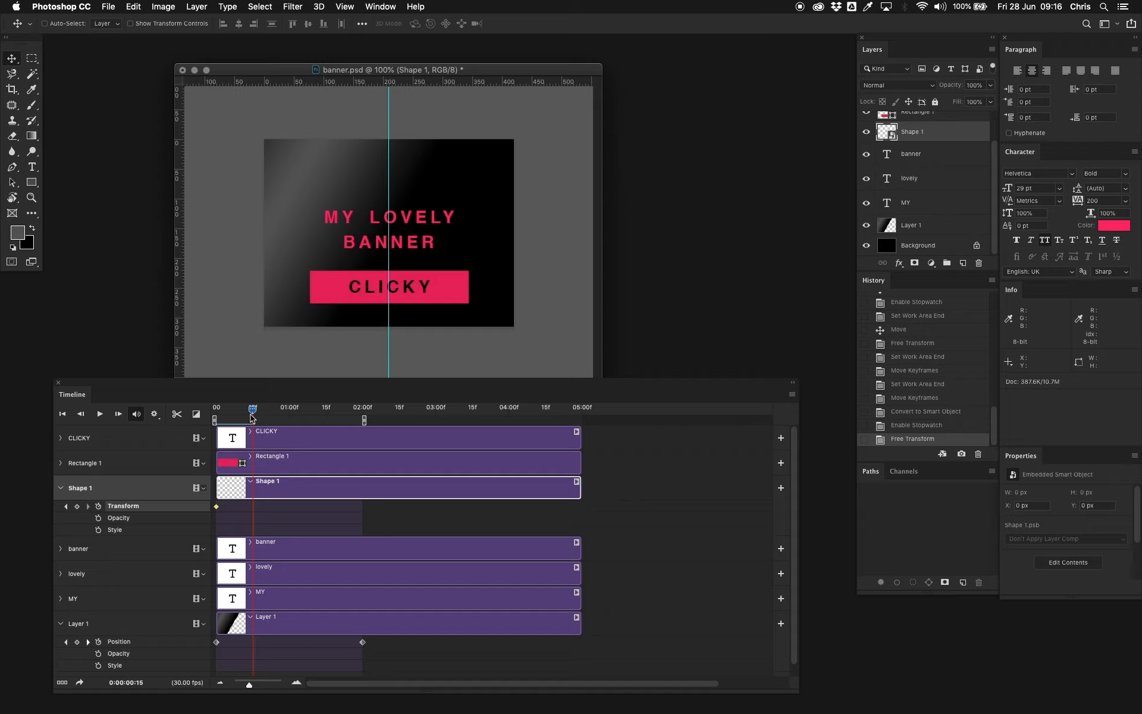
- Move the playhead to 0:00:00:10 and scale the Shape 1 target proportionally to 110% to set a Transform keyframe
left_click(298, 685)
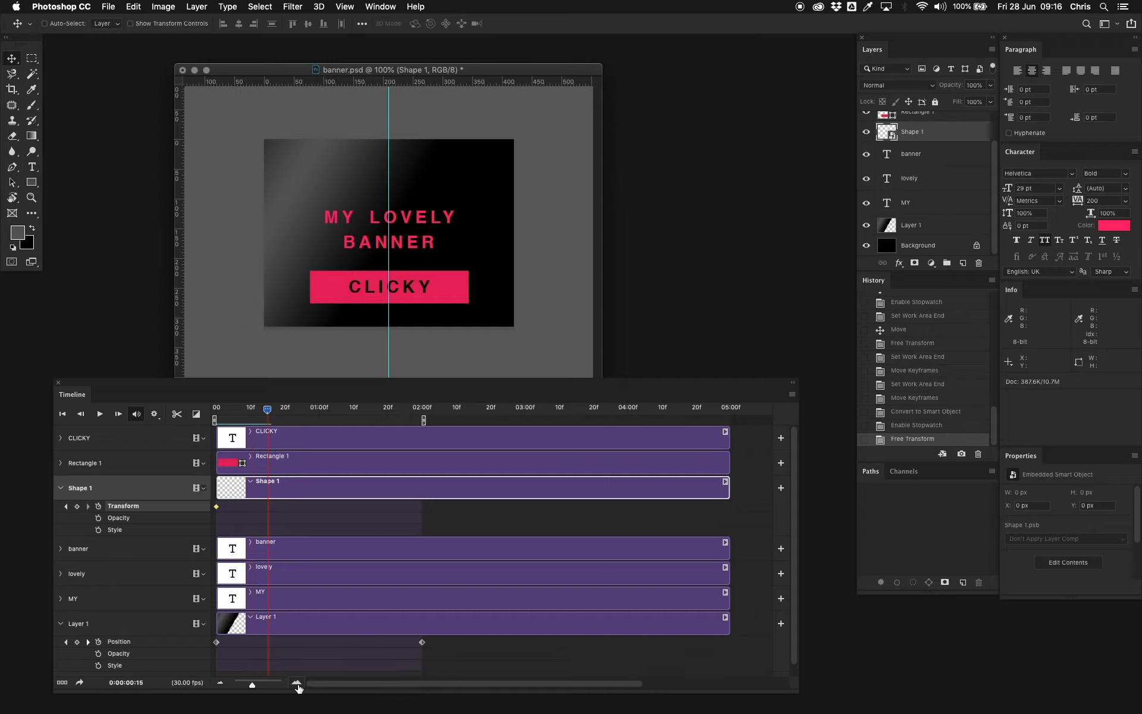
left_click_drag(253, 685, 260, 686)
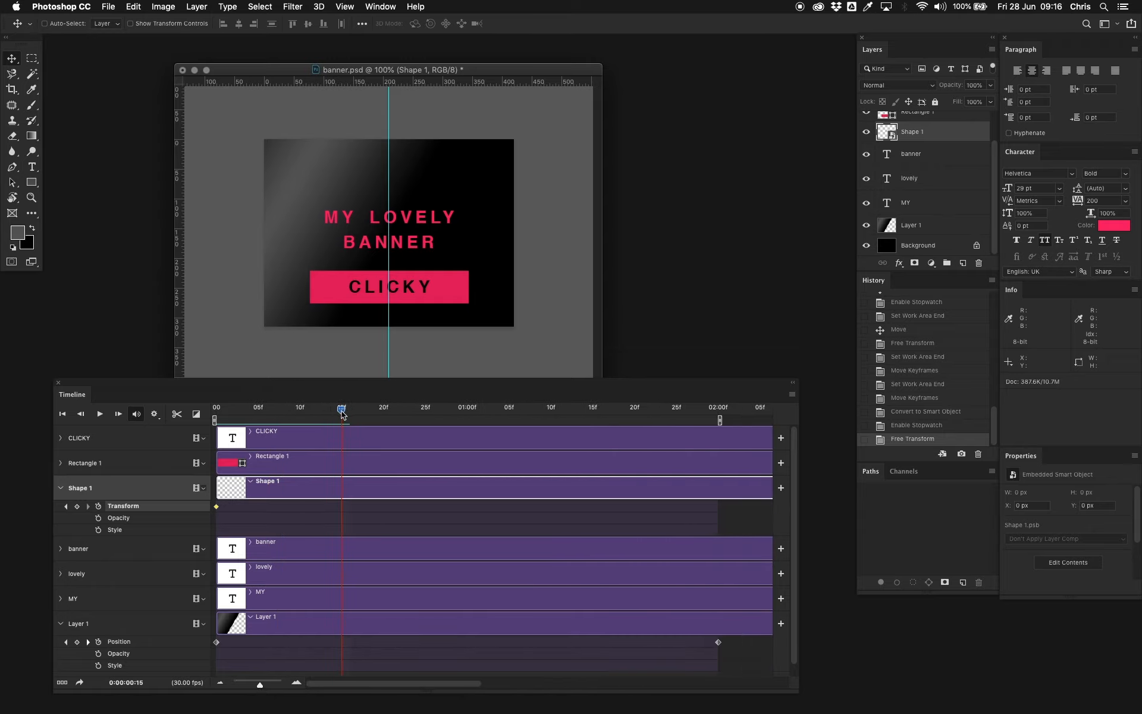
left_click_drag(343, 415, 302, 426)
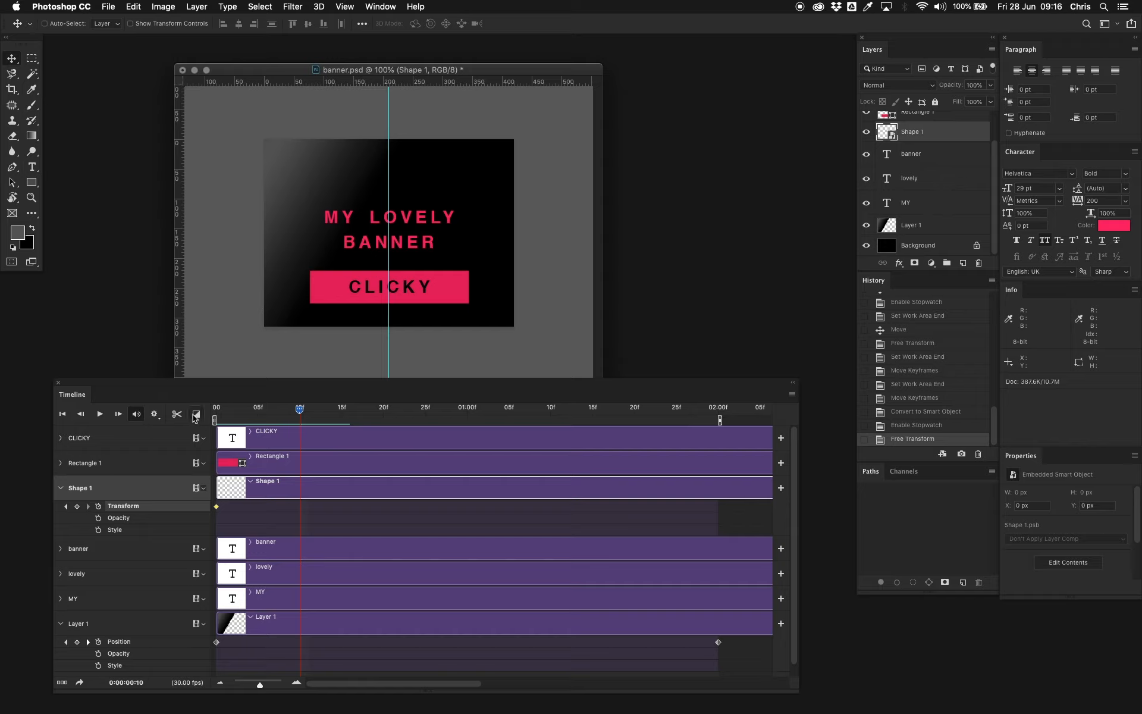
key("super+t")
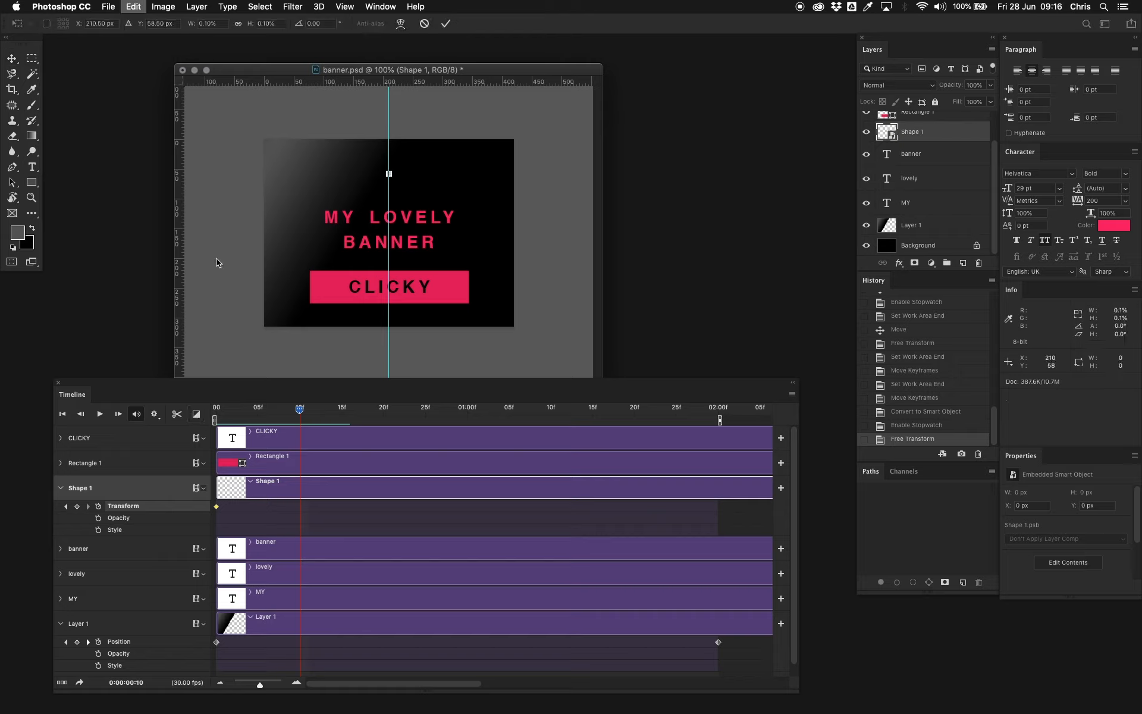
left_click(238, 23)
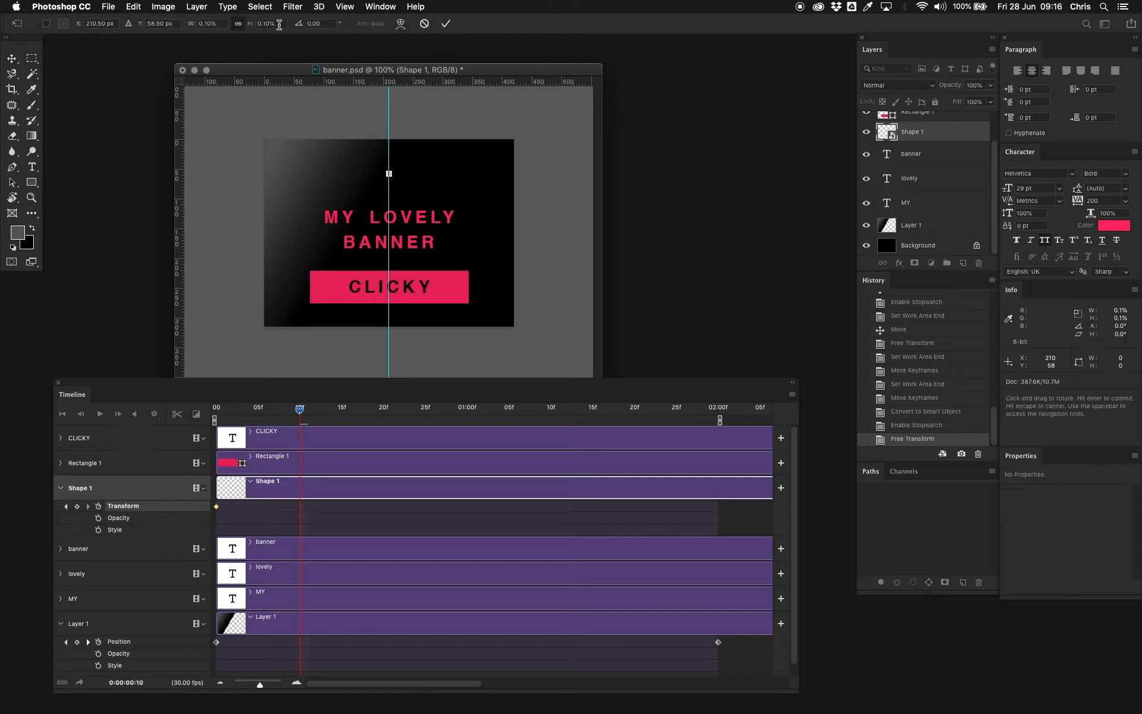
left_click(270, 23)
type("10")
key("BackSpace")
type("10")
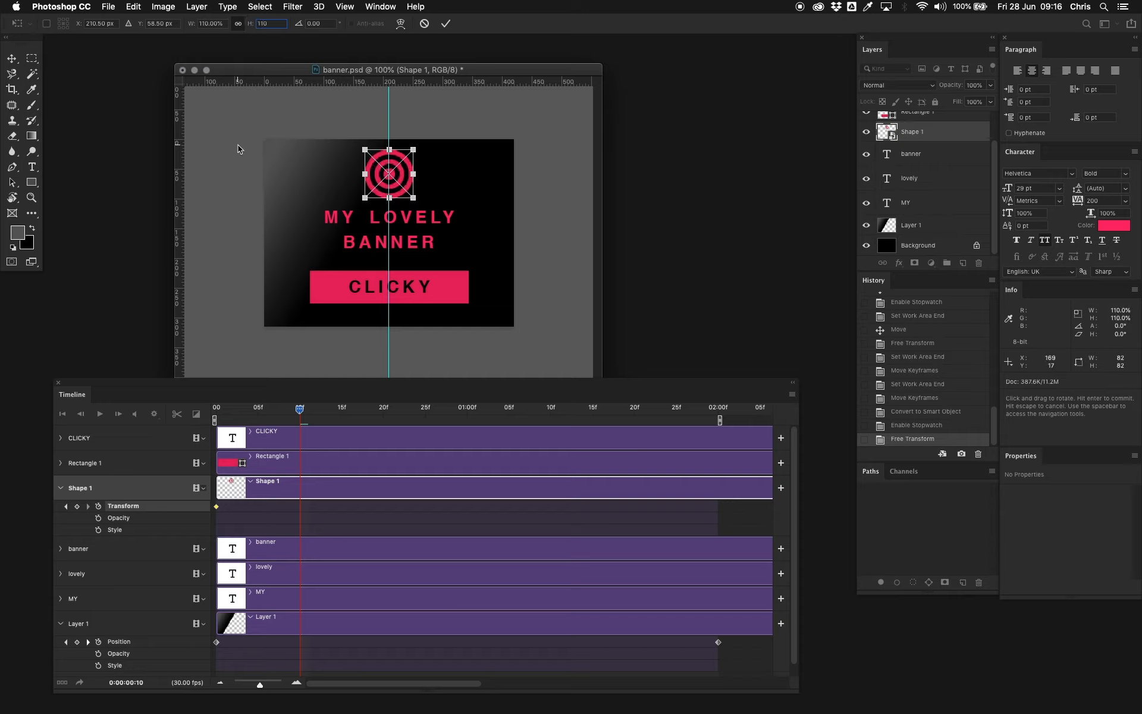
key("Return")
key("Return")
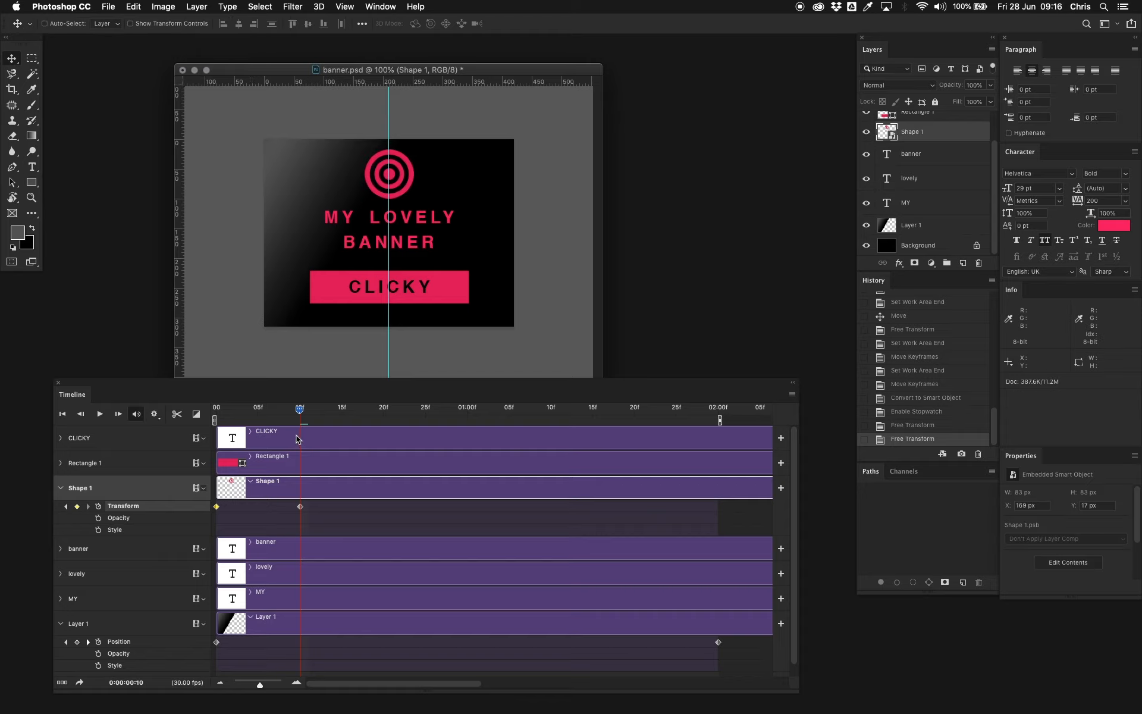
- Scale the Shape 1 target to 90% in both width and height at 0:00:00:12
left_click_drag(299, 409, 315, 412)
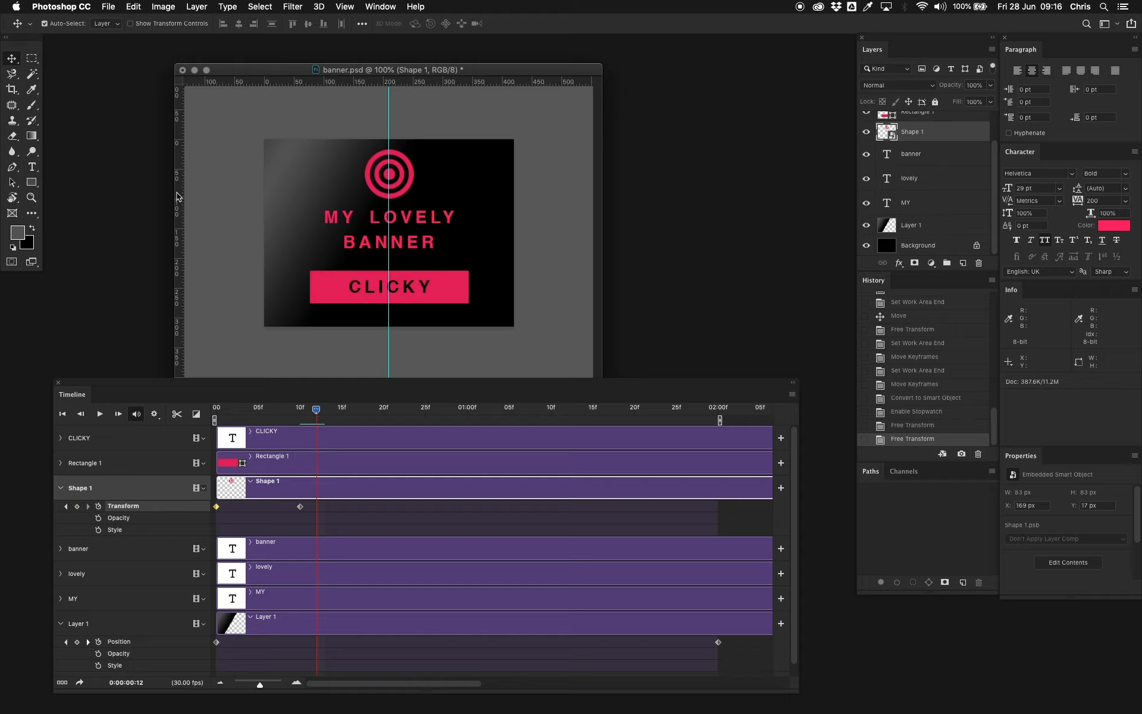
key("super+t")
left_click(281, 24)
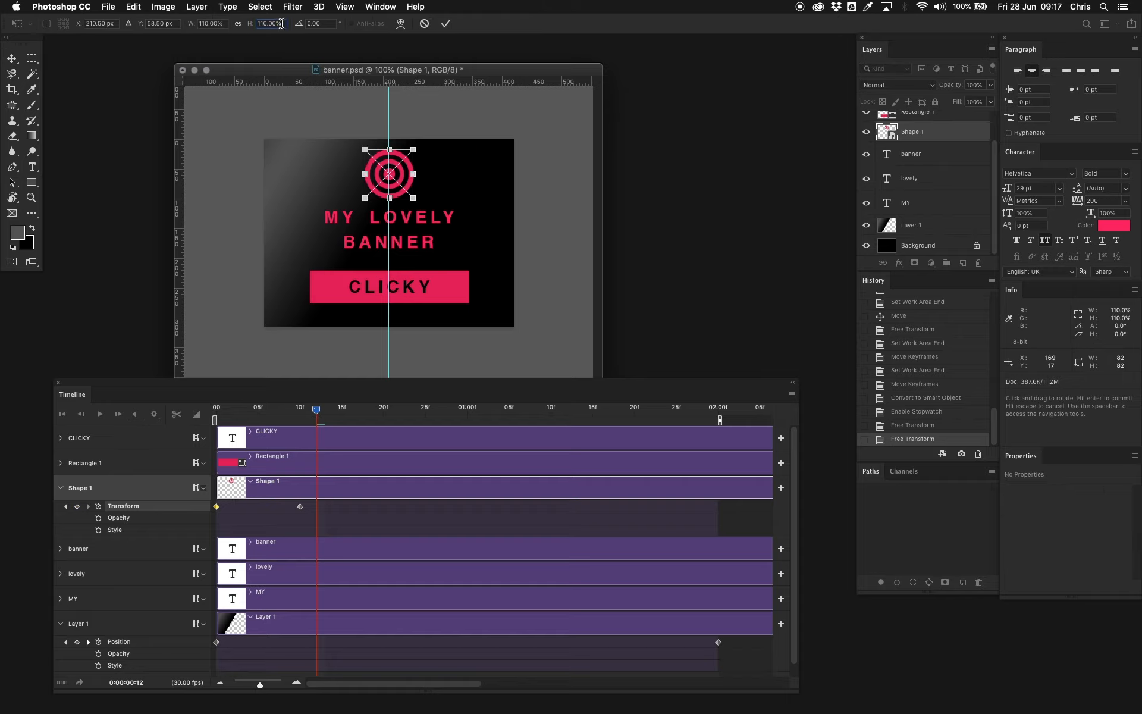
left_click_drag(282, 24, 243, 17)
type("90")
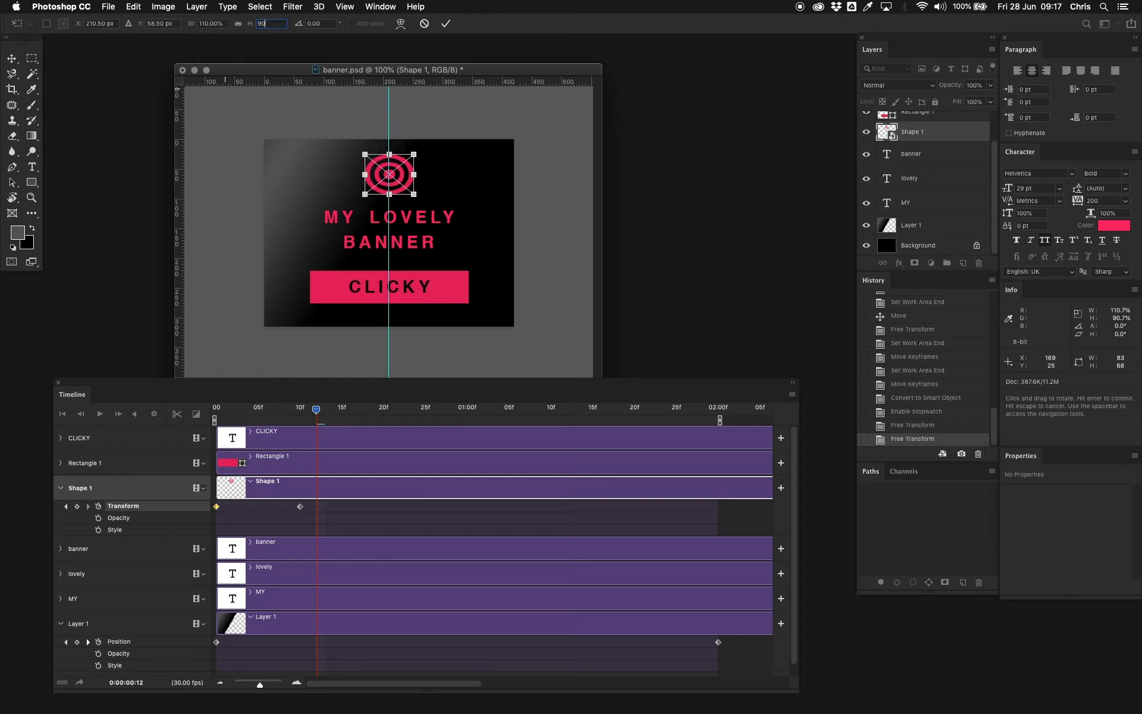
left_click(238, 26)
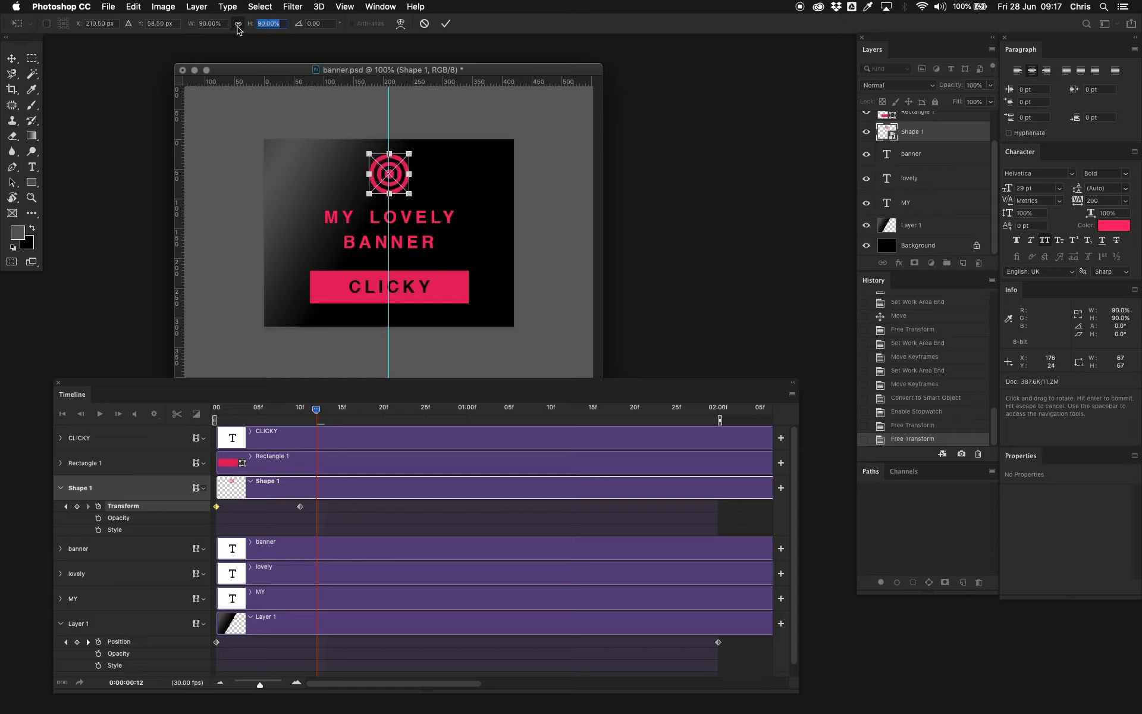
key("Return")
key("Return")
- Scale the Shape 1 target proportionally to 105% at 0:00:00:14
left_click_drag(317, 410, 335, 414)
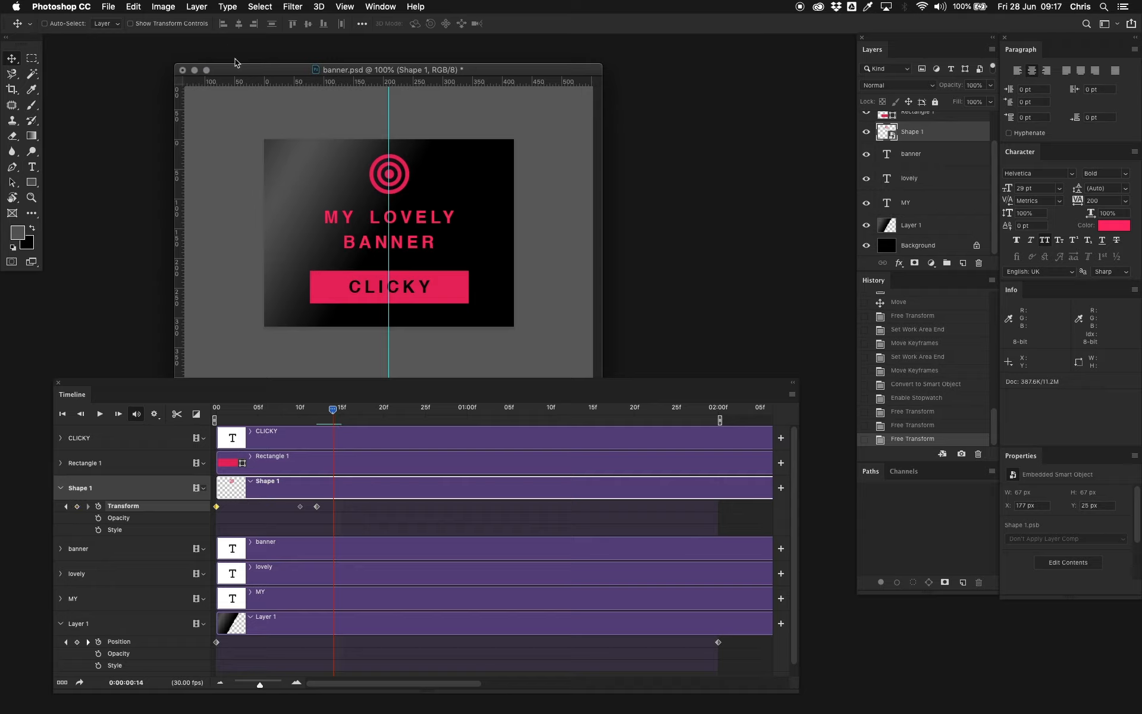
key("ctrl+t")
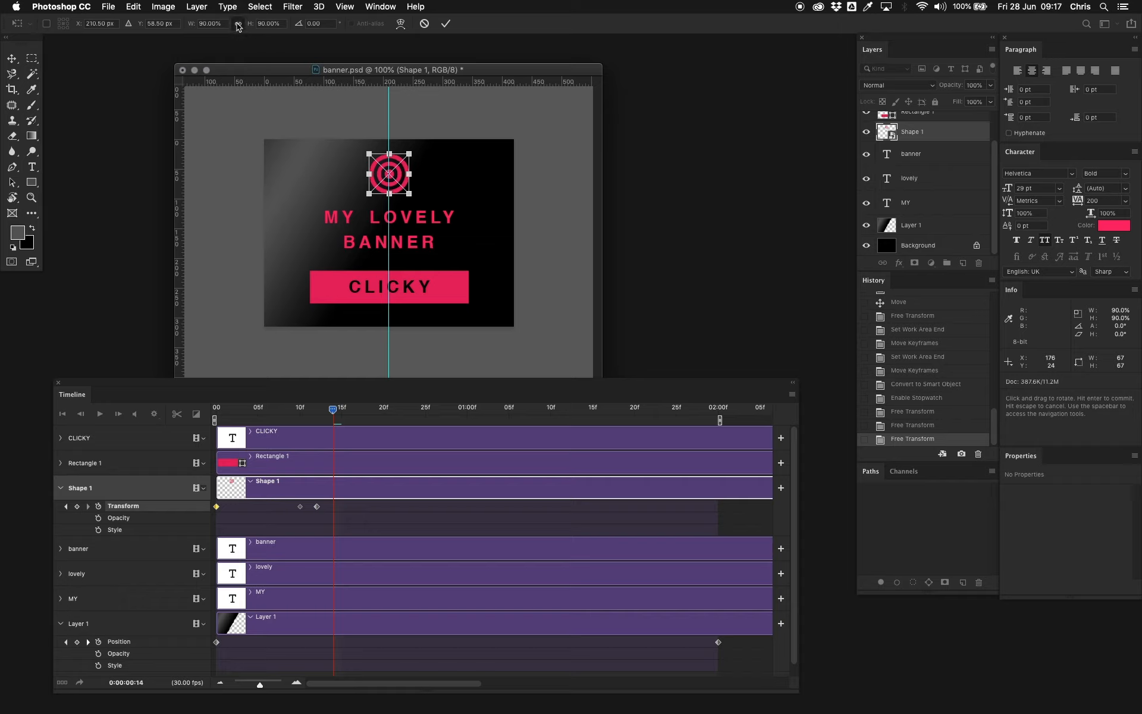
left_click(271, 24)
type("10")
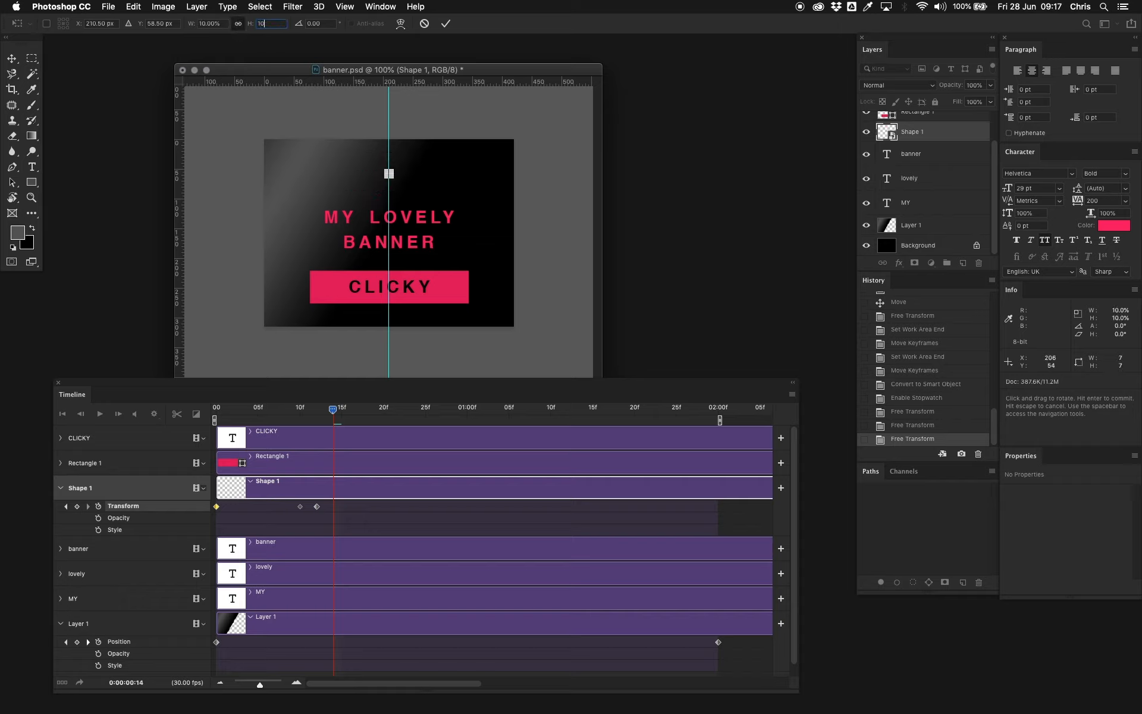
type("5")
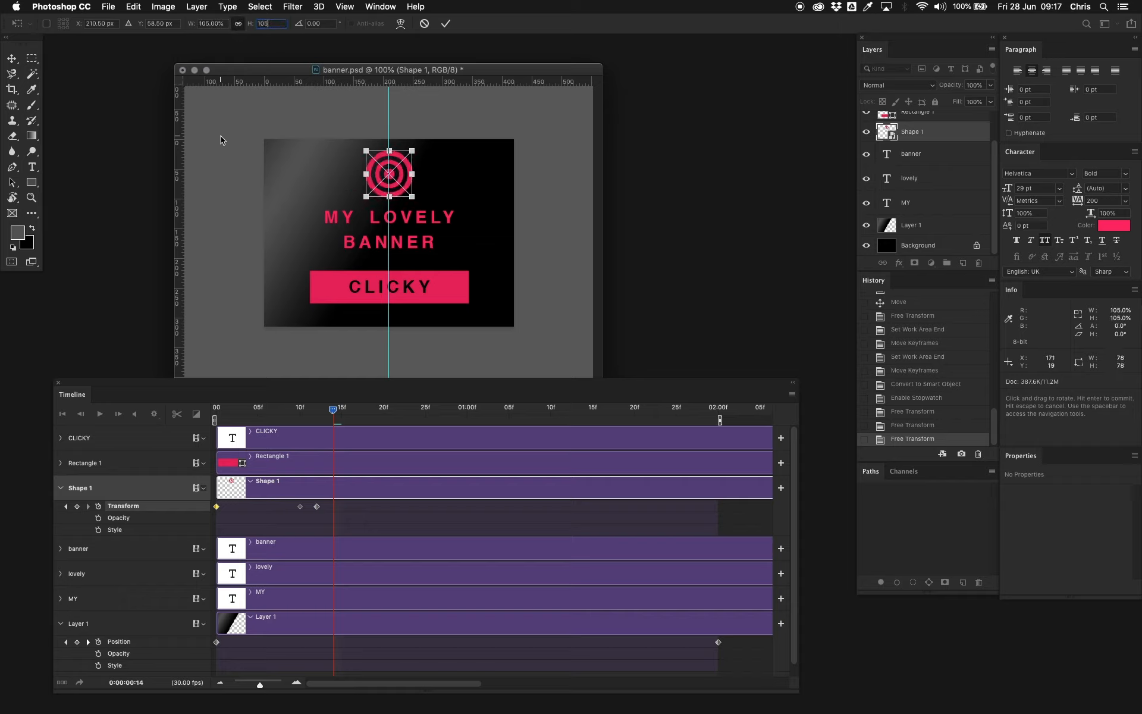
key("Return")
key("Return")
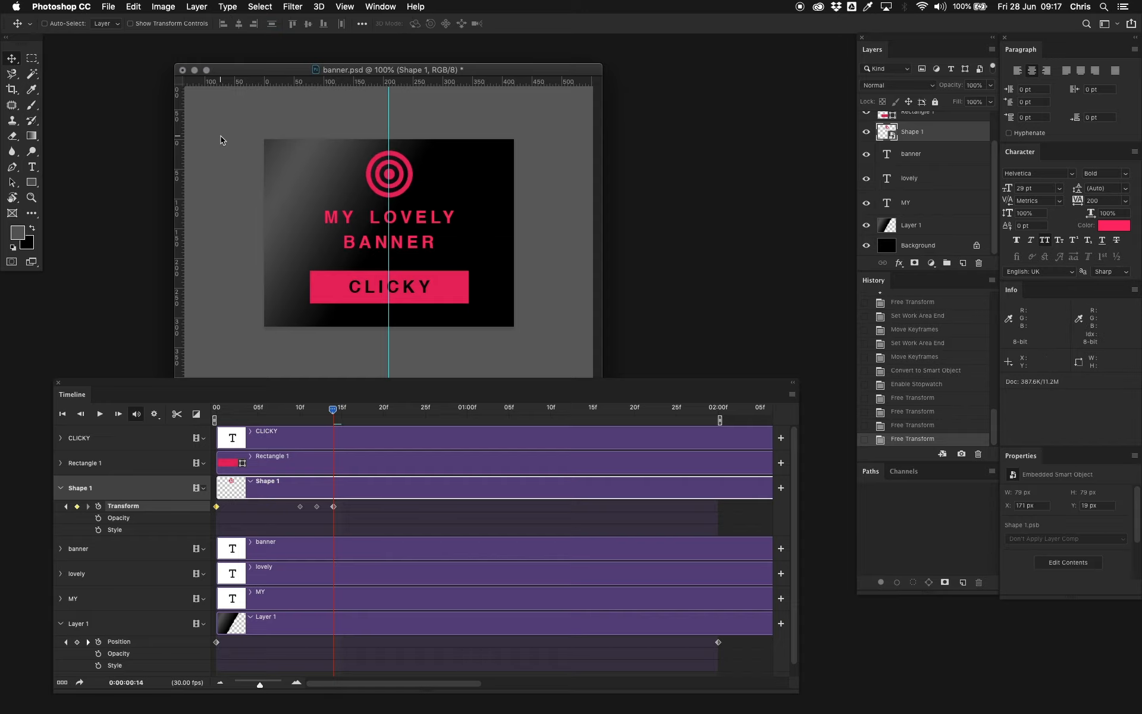
- Scale the Shape 1 target proportionally to 95% at 0:00:00:16 and move the playhead to 0:00:00:18
left_click_drag(333, 408, 349, 413)
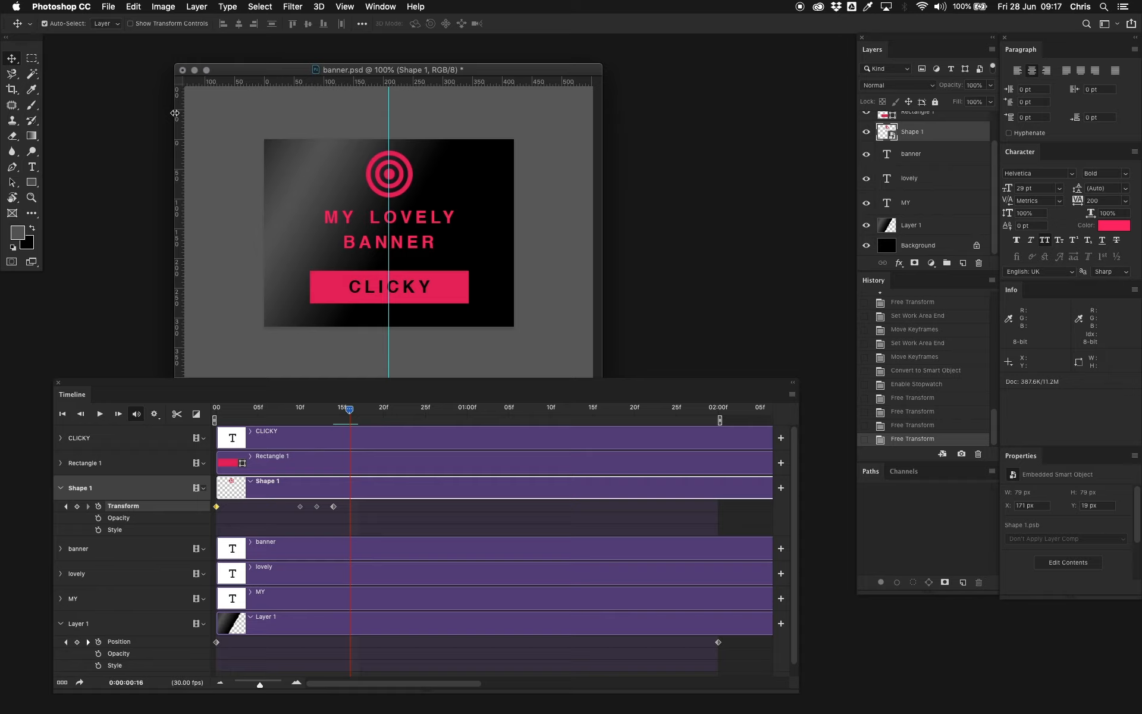
key("super+t")
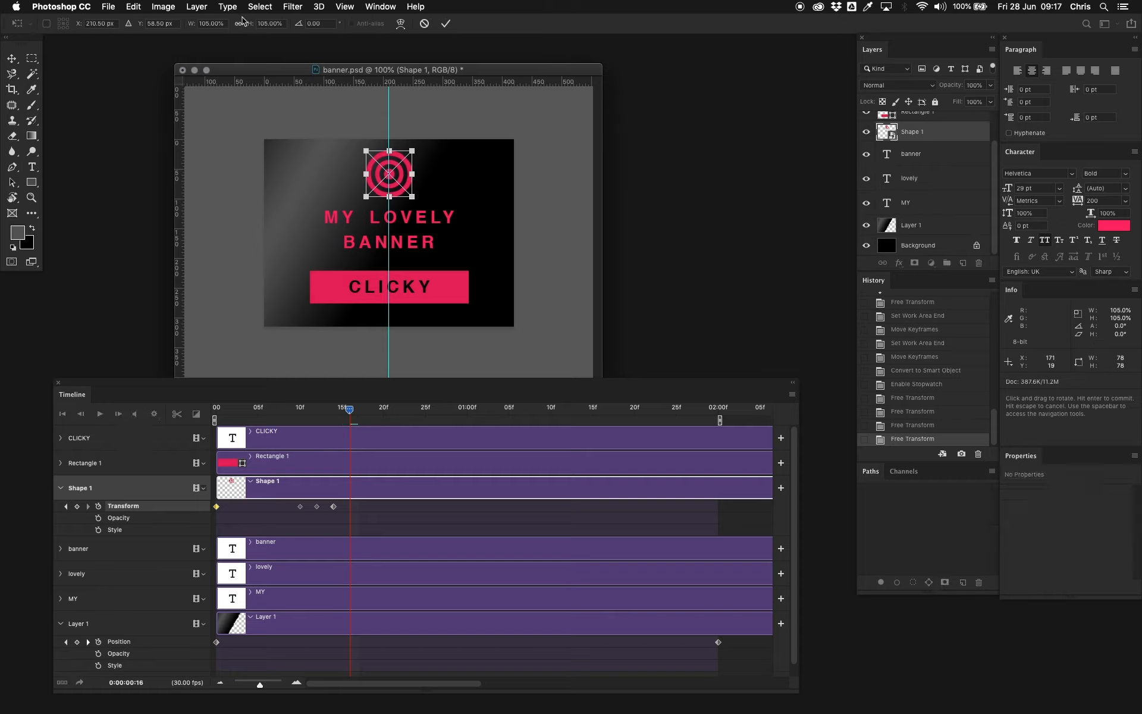
left_click(271, 24)
type("95")
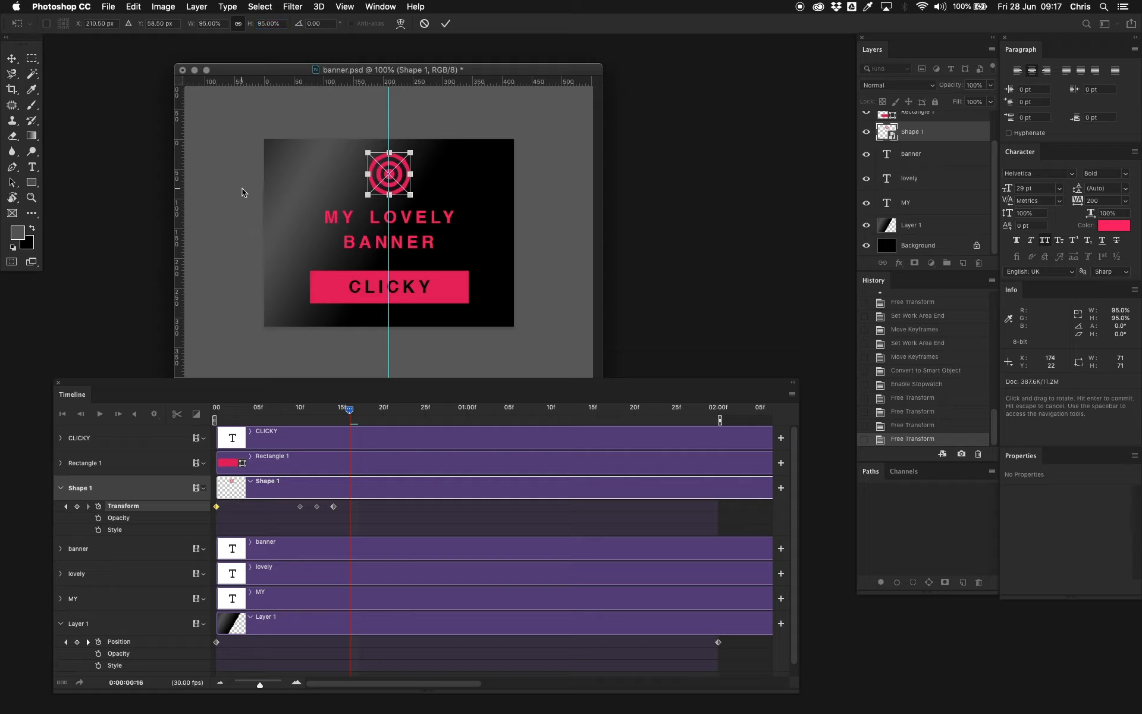
key("Return")
left_click_drag(350, 413, 365, 418)
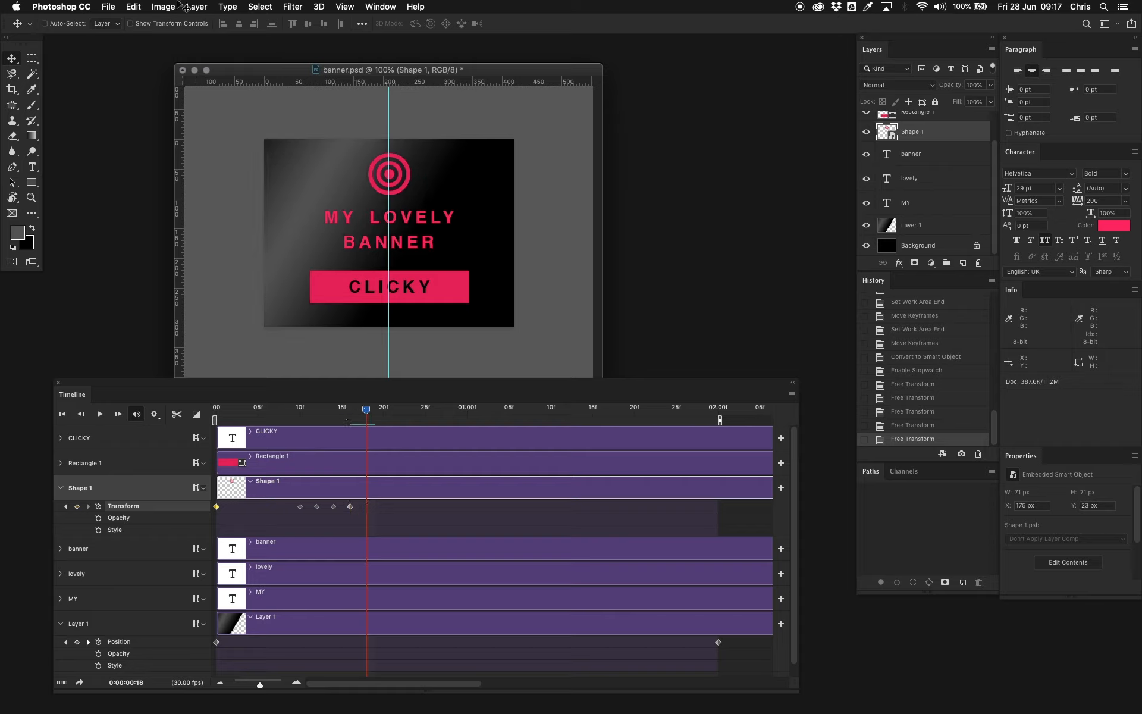
key("super+t")
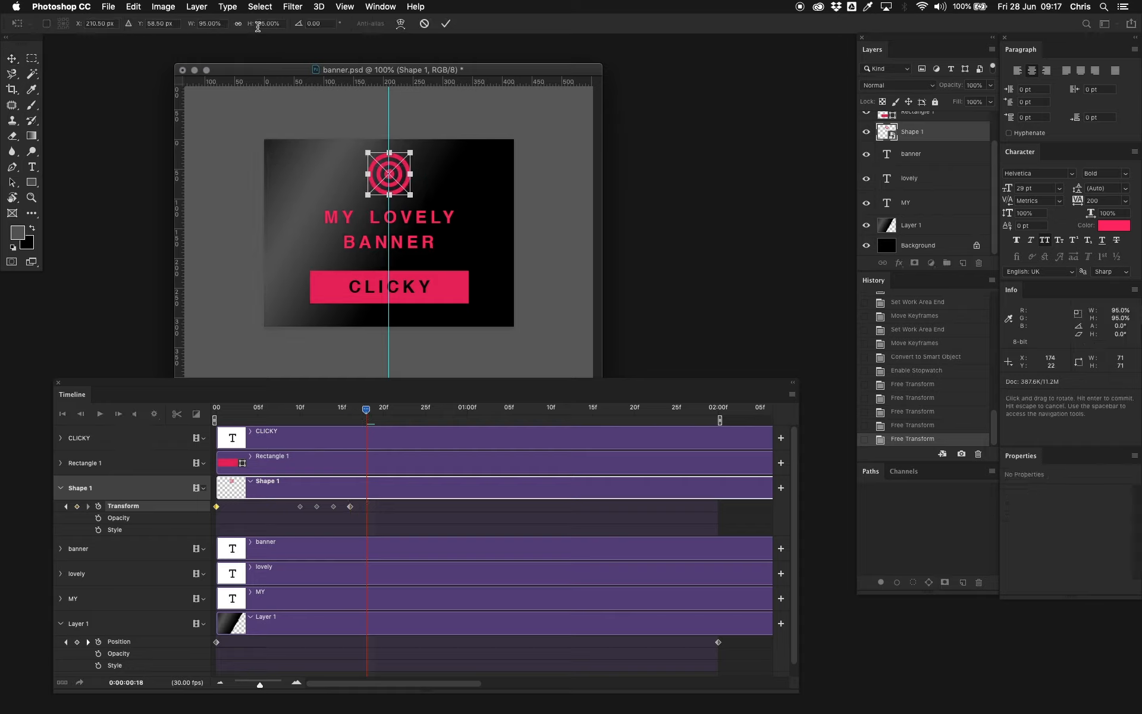
left_click(279, 26)
type("10")
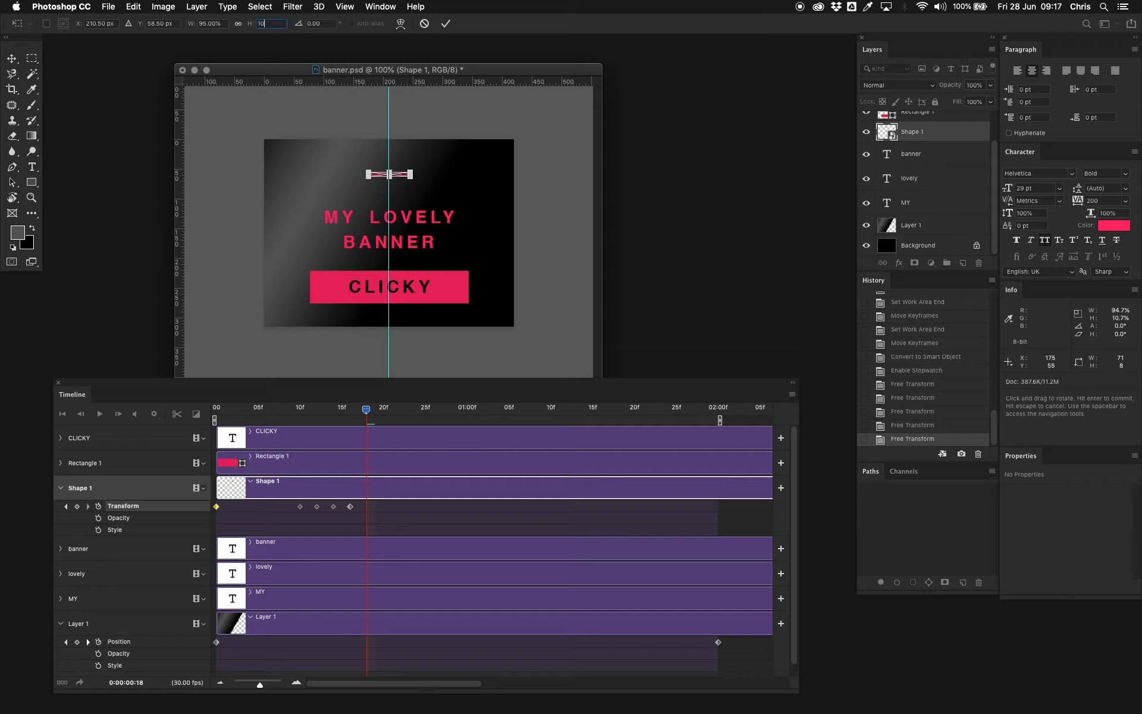
left_click(275, 23)
type("103")
key("Return")
key("Return")
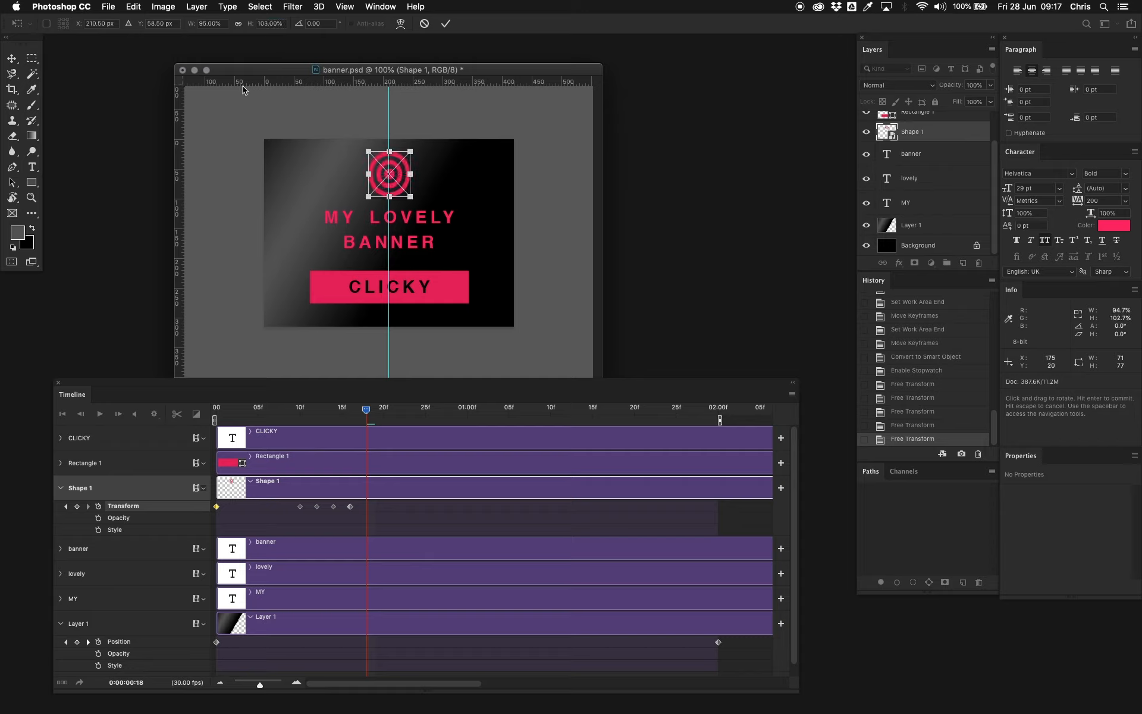
key("super+z")
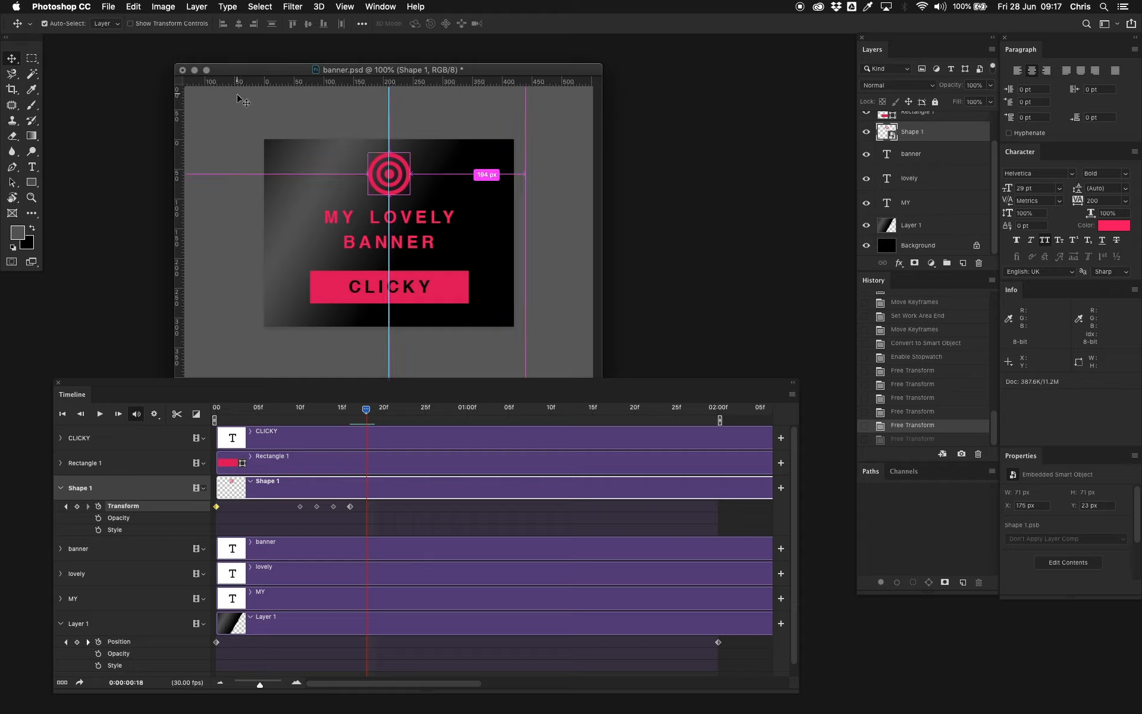
- Scale the Shape 1 target proportionally to 103% with linked width and height at 0:00:00:18
key("super+t")
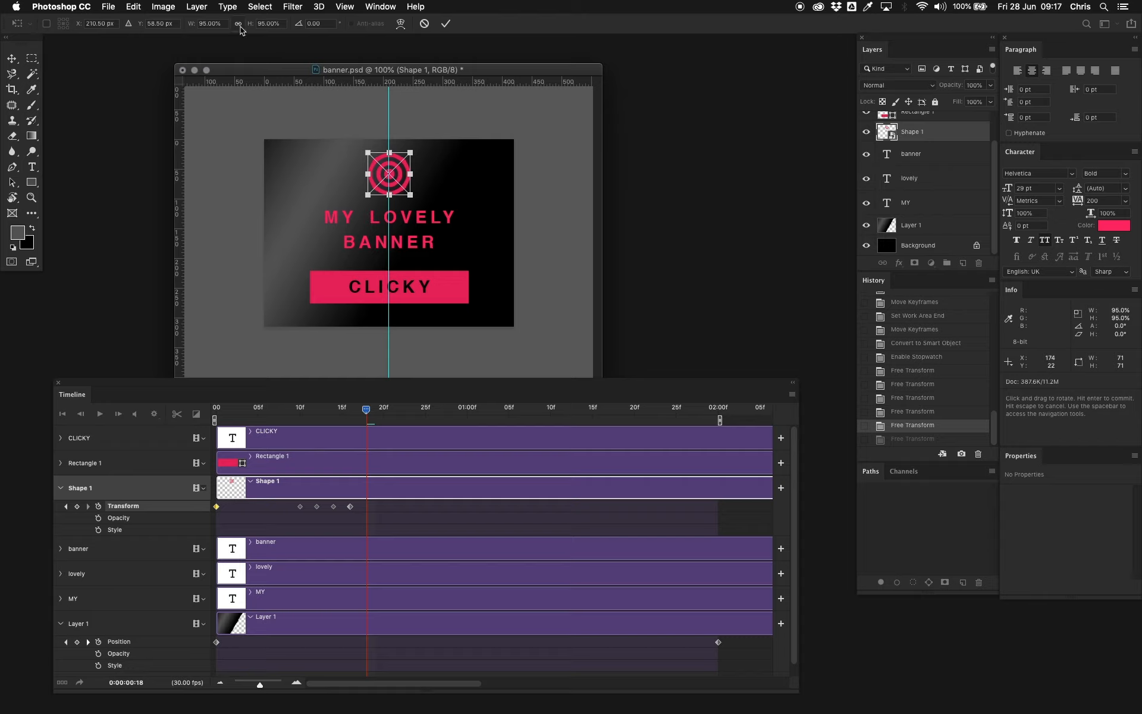
left_click(260, 27)
type("95")
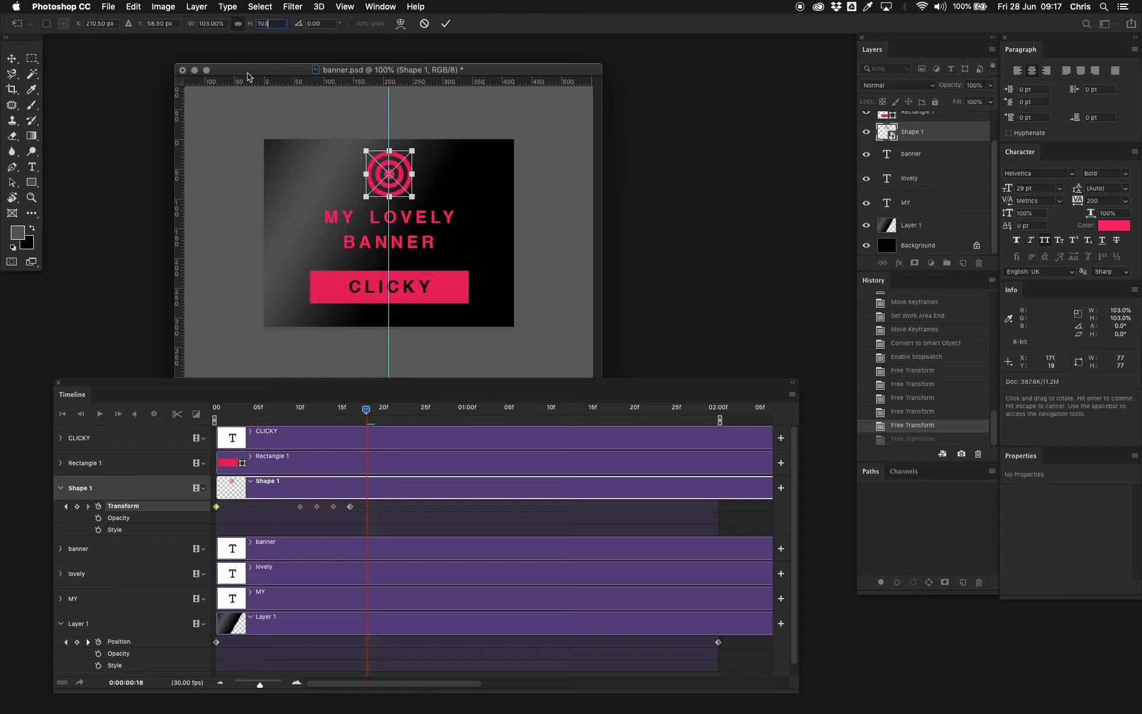
key("Return")
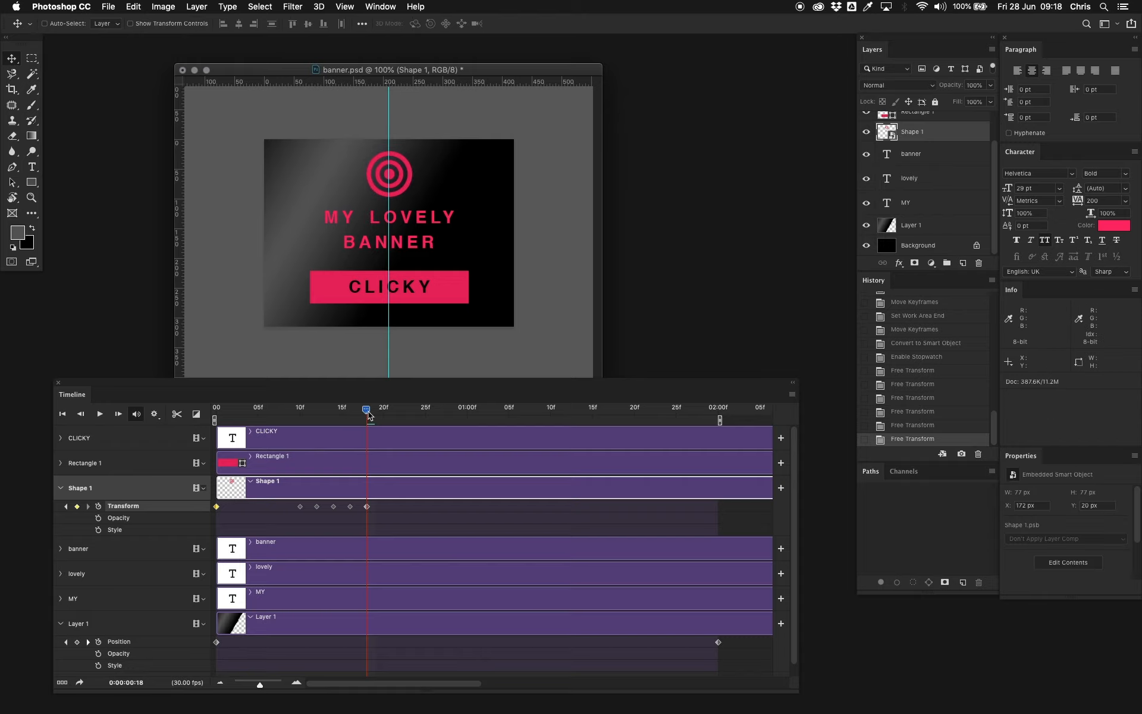
- Scale the Shape 1 target proportionally to 100% at 0:00:00:20 to set the final Transform keyframe
left_click_drag(366, 409, 382, 416)
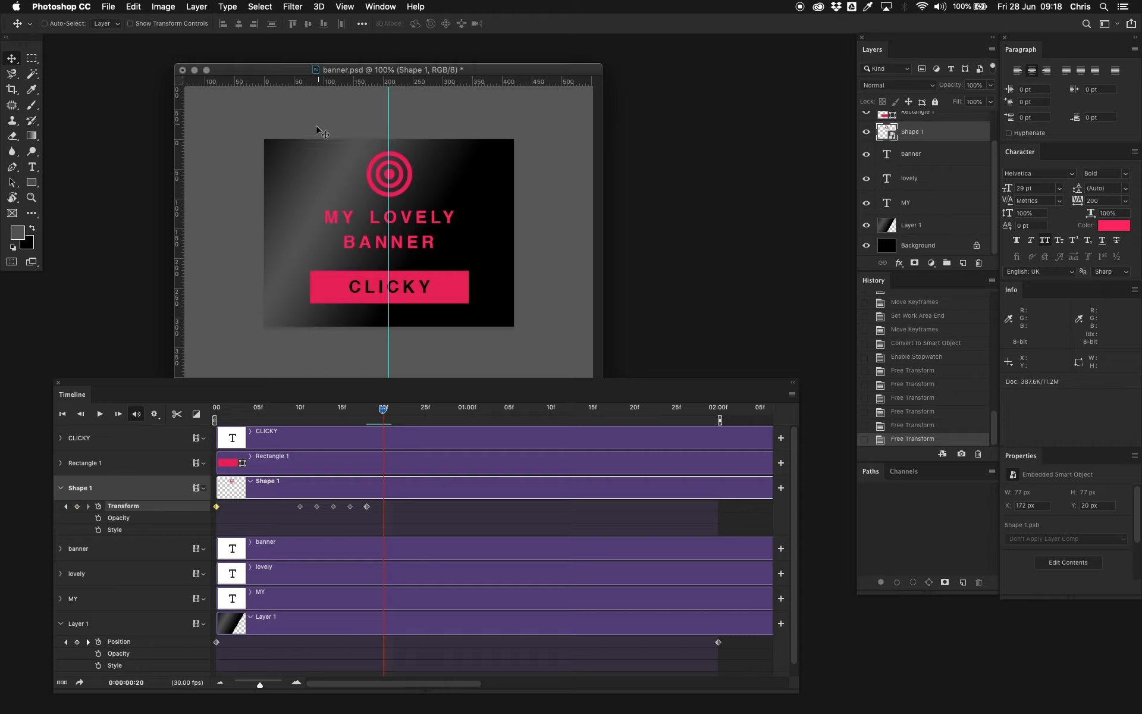
key("super+t")
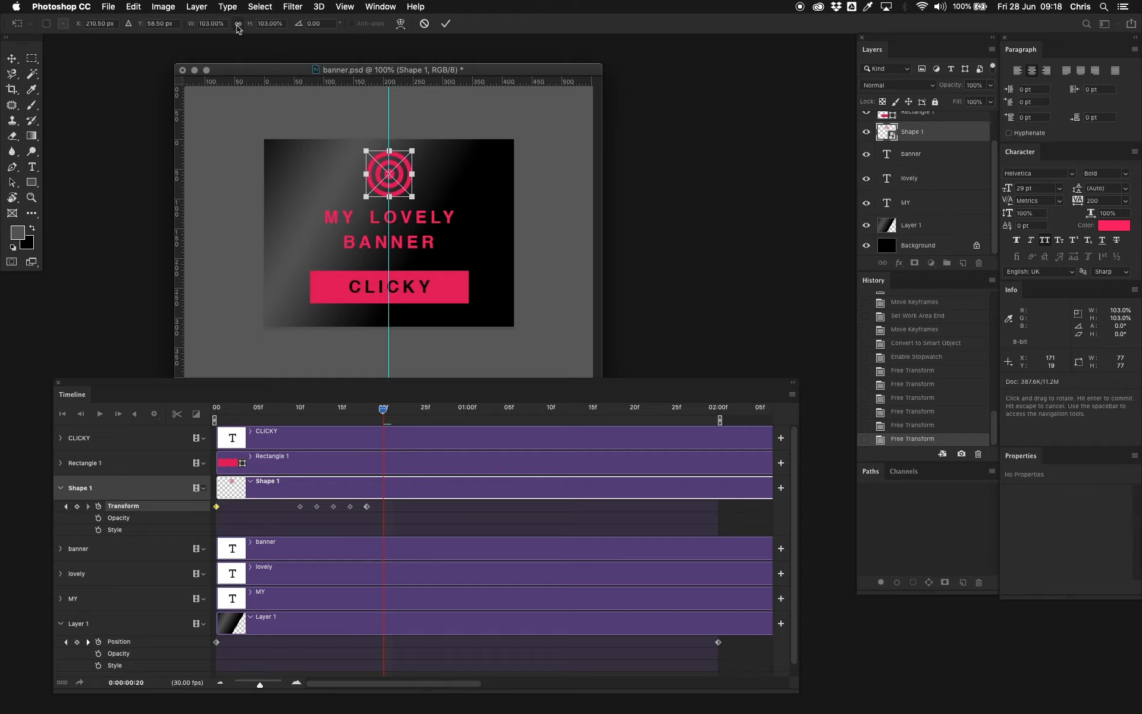
left_click(268, 23)
type("100")
key("Return")
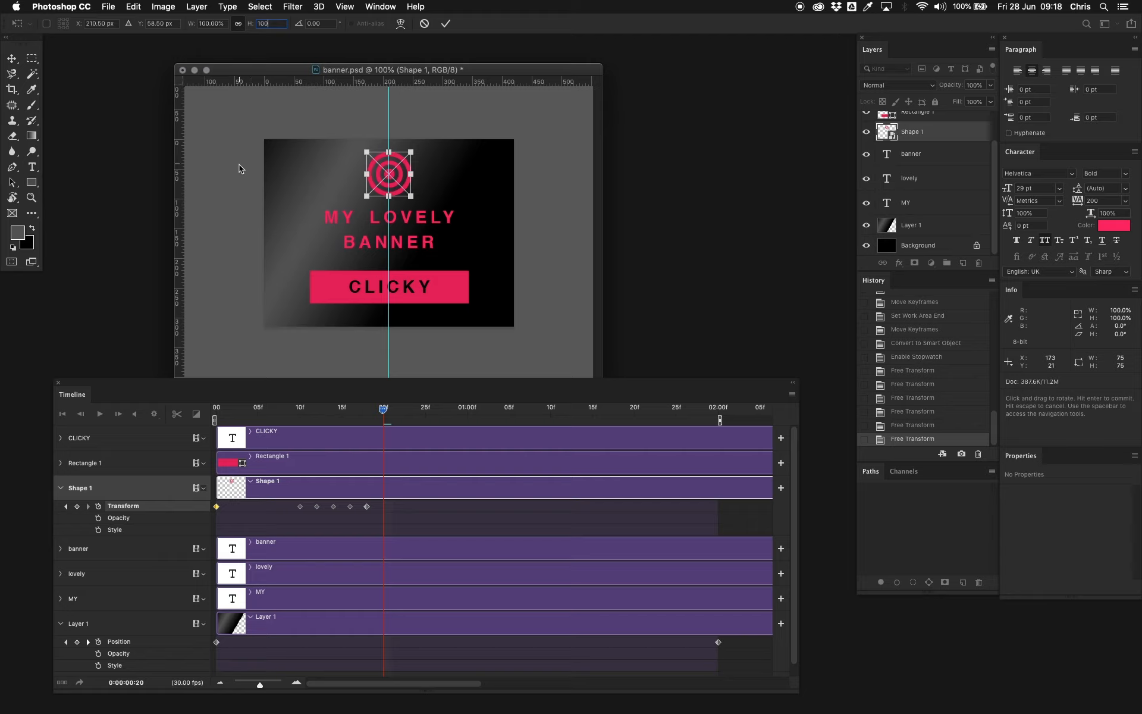
key("Return")
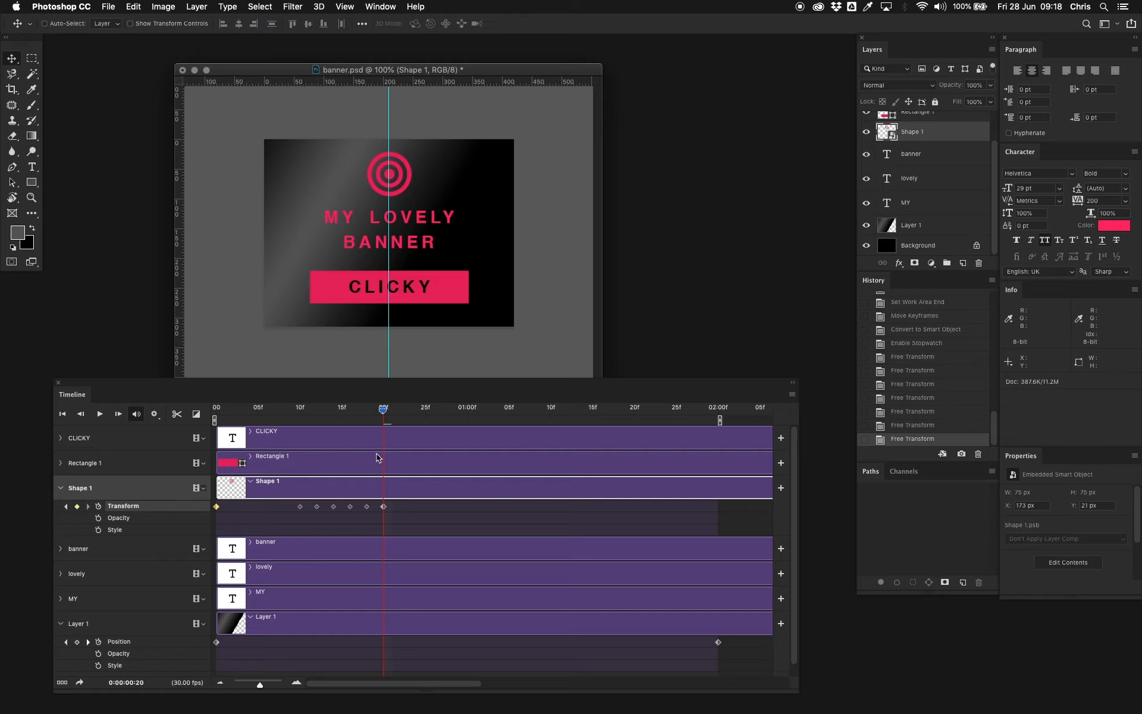
- Preview the animation from the timeline start and shift Shape 1's last Transform keyframe one frame forward
left_click_drag(383, 409, 217, 409)
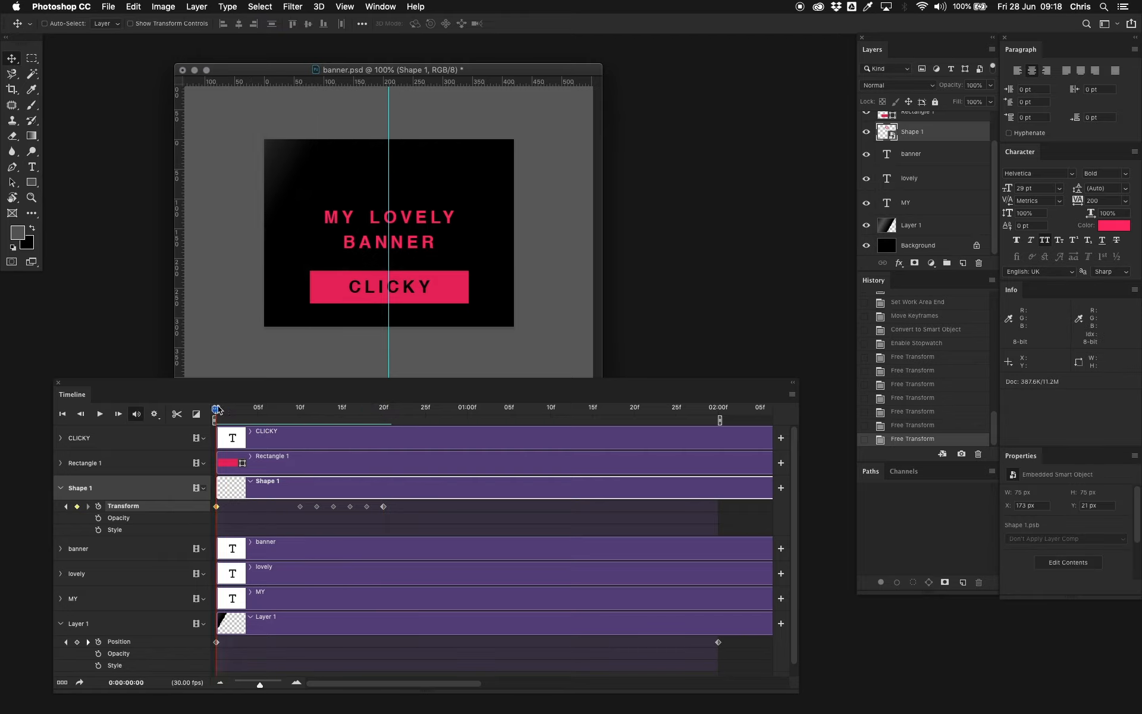
left_click(99, 415)
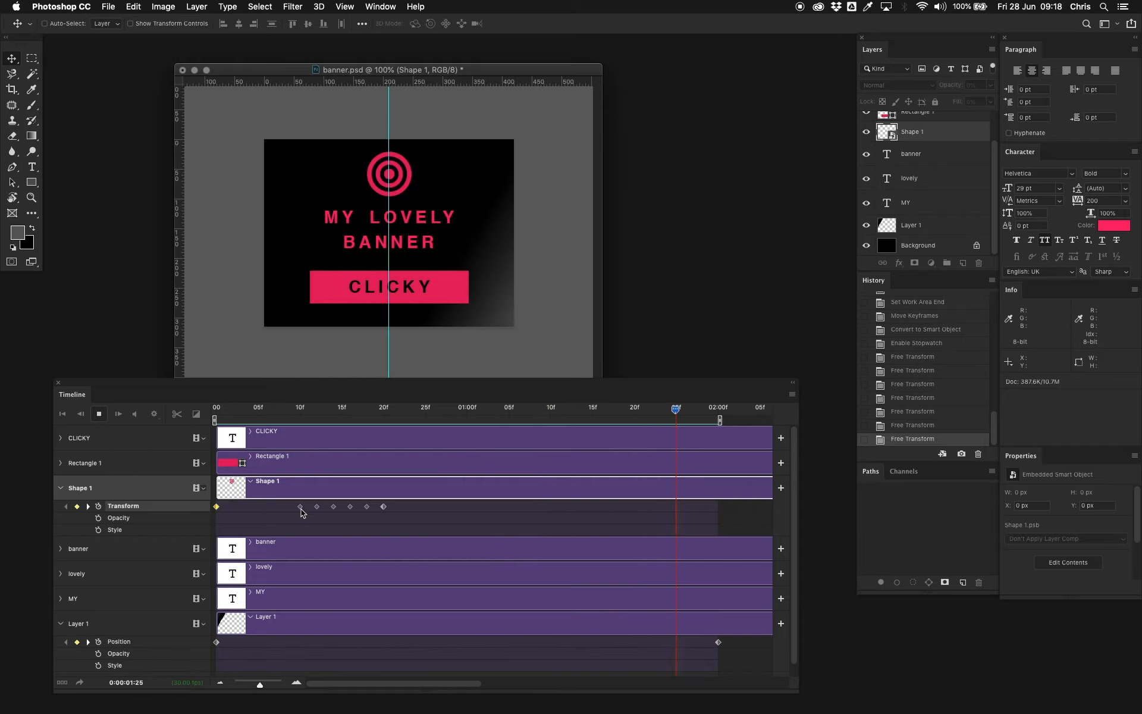
left_click(384, 506)
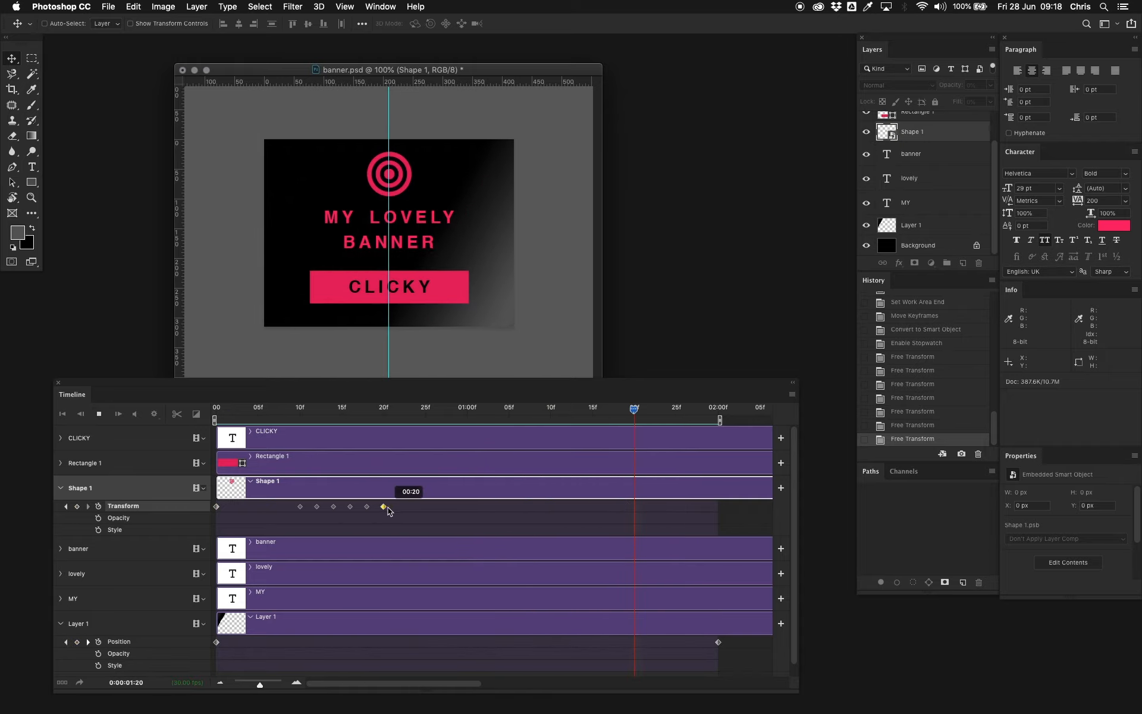
left_click_drag(387, 506, 392, 507)
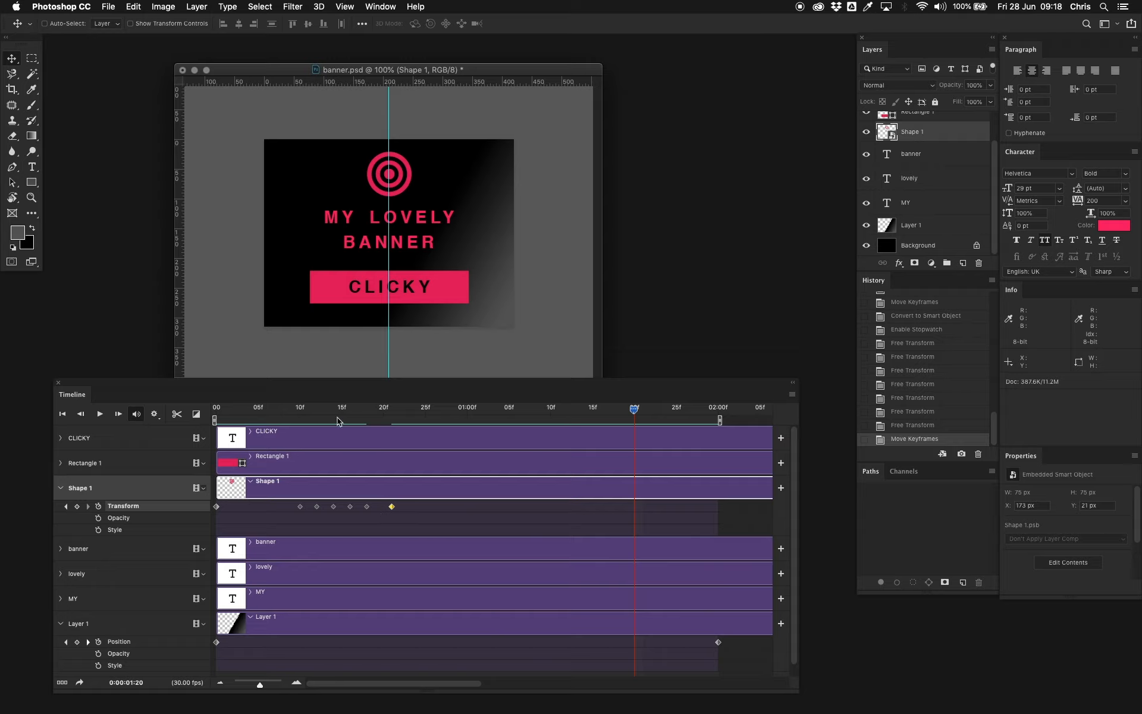
- Preview the animation and delete the last two Transform keyframes of Shape 1, after 0:00:00:16
left_click(100, 414)
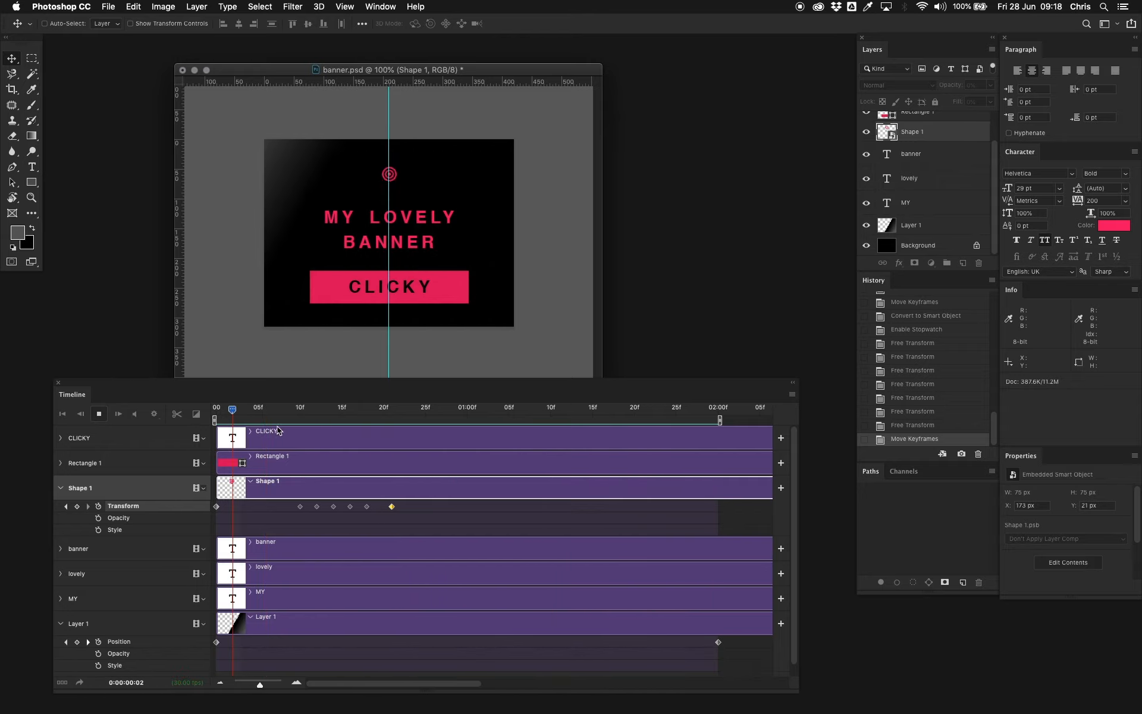
left_click(268, 410)
left_click_drag(275, 415, 350, 426)
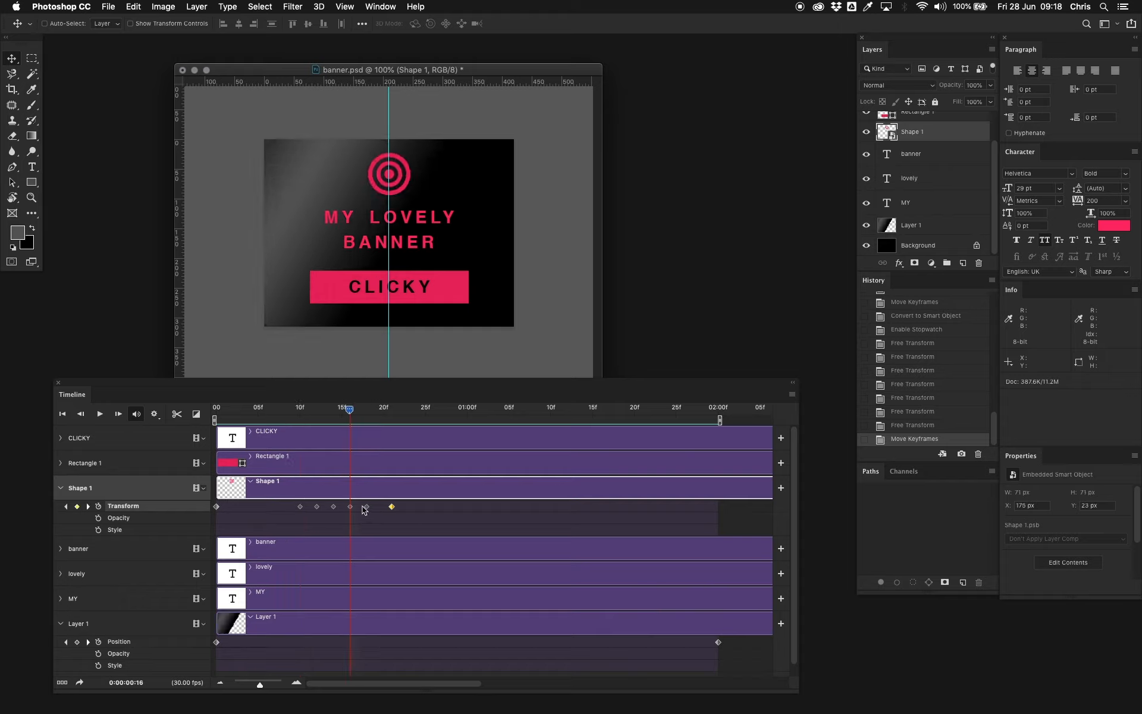
key("Delete")
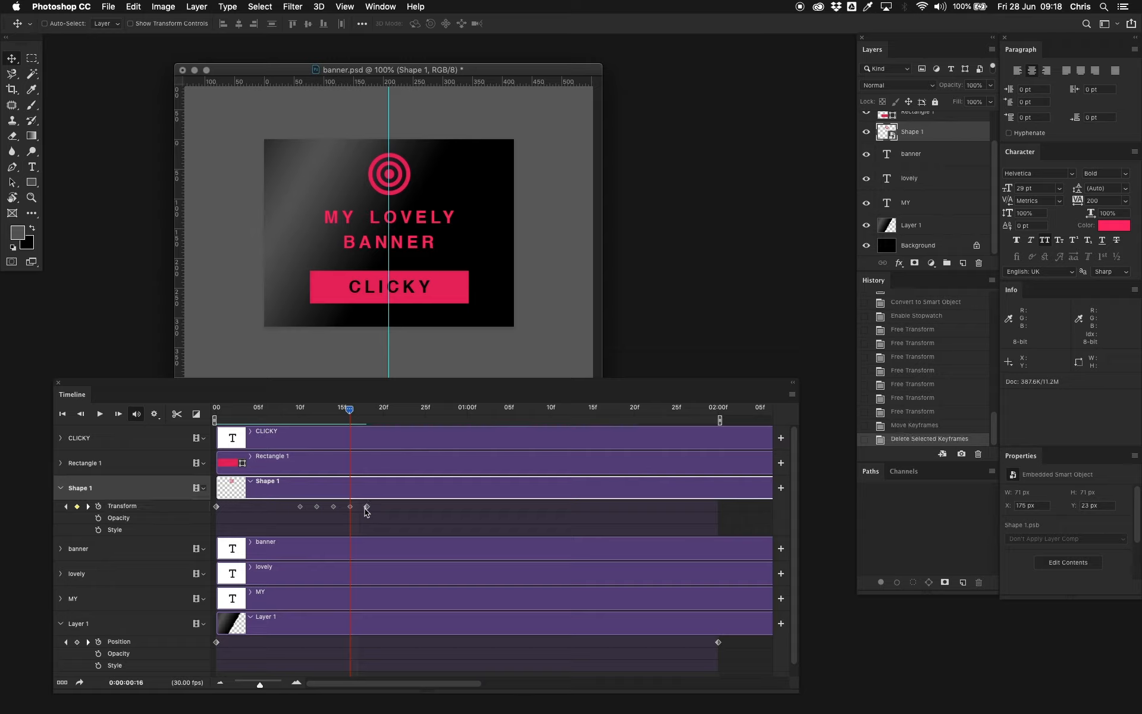
left_click(367, 506)
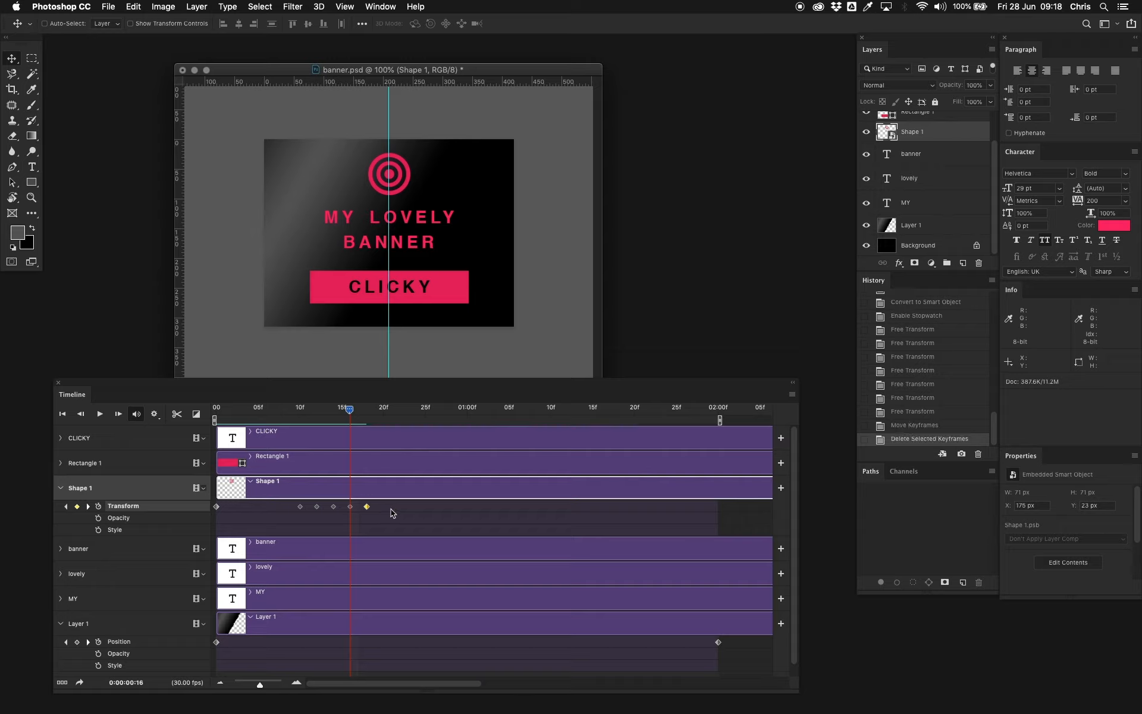
key("Delete")
- Scale the Shape 1 target proportionally to 100% at 0:00:00:18 as its final Transform keyframe
left_click(351, 506)
left_click_drag(352, 410, 366, 411)
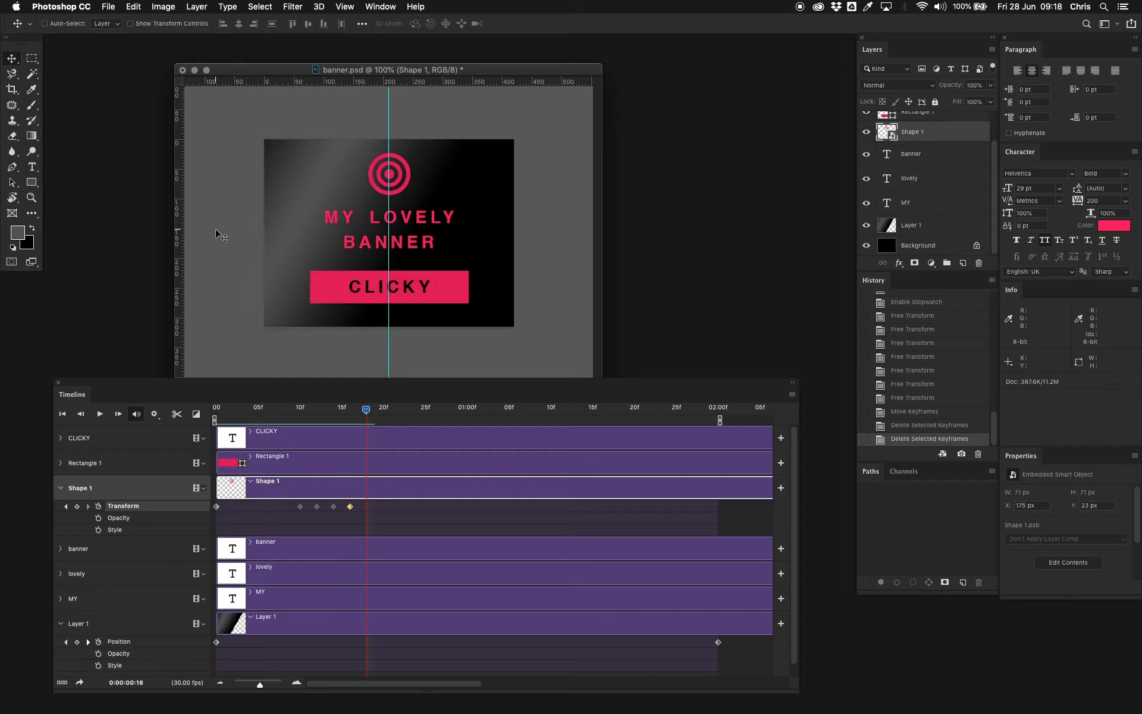
key("ctrl+t")
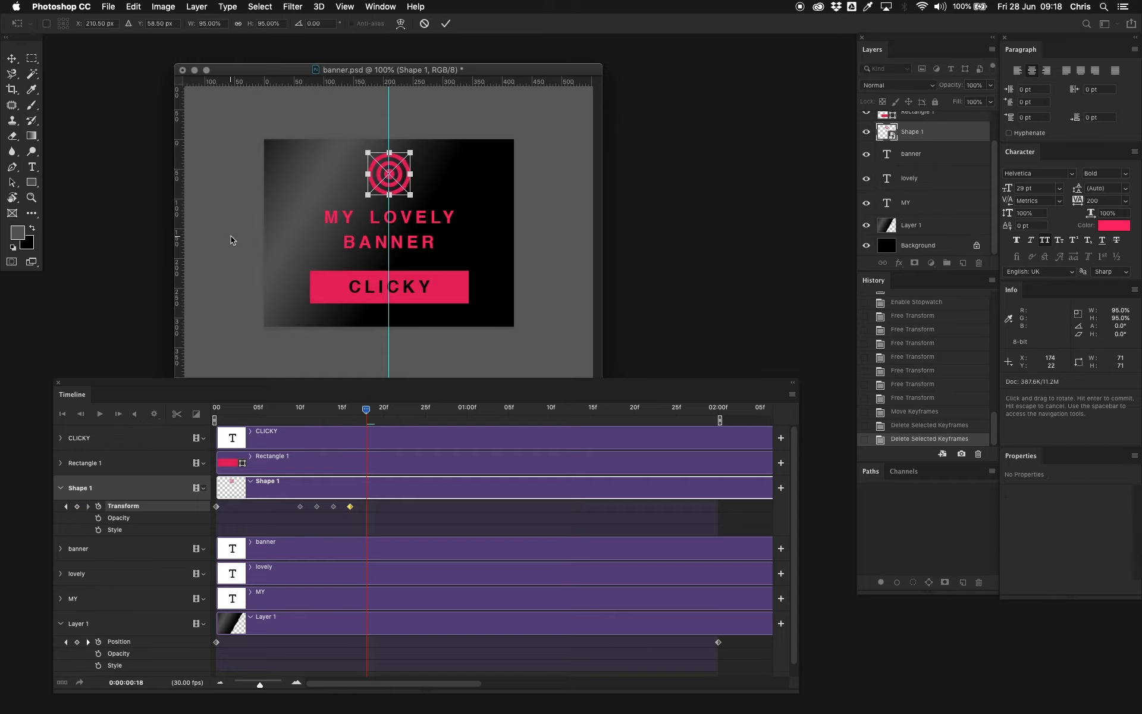
left_click(238, 24)
left_click(269, 24)
type("100")
key("Return")
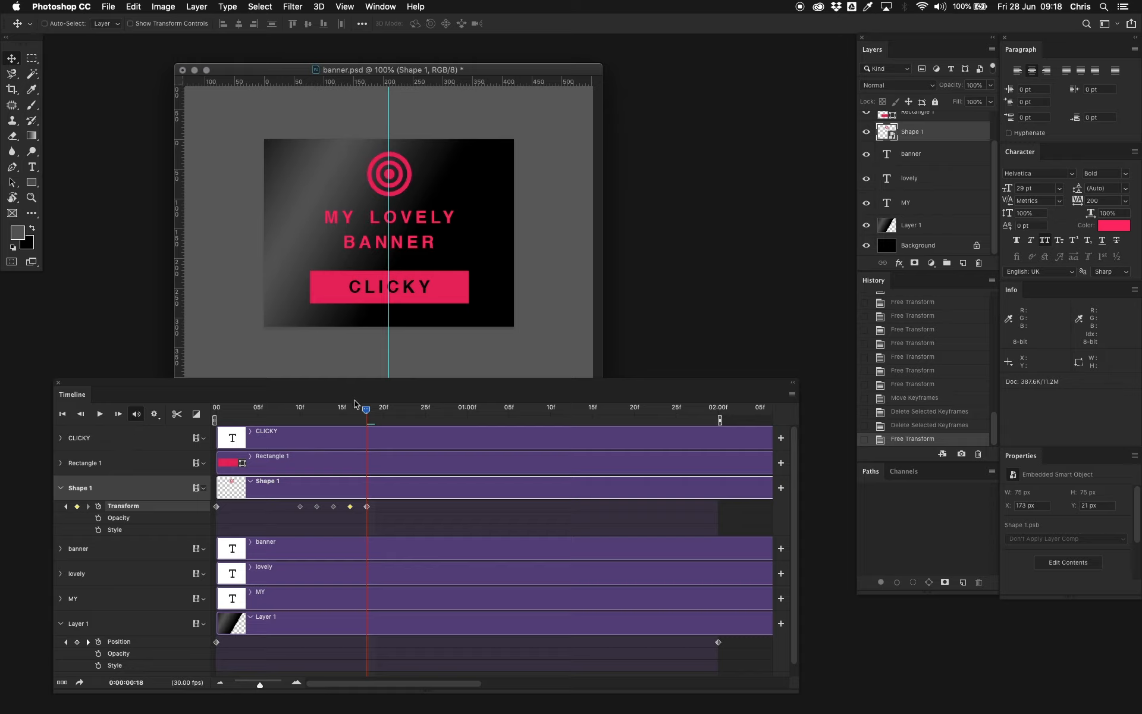
- Play the animation from the timeline start to check the shortened target bounce
left_click_drag(366, 410, 216, 409)
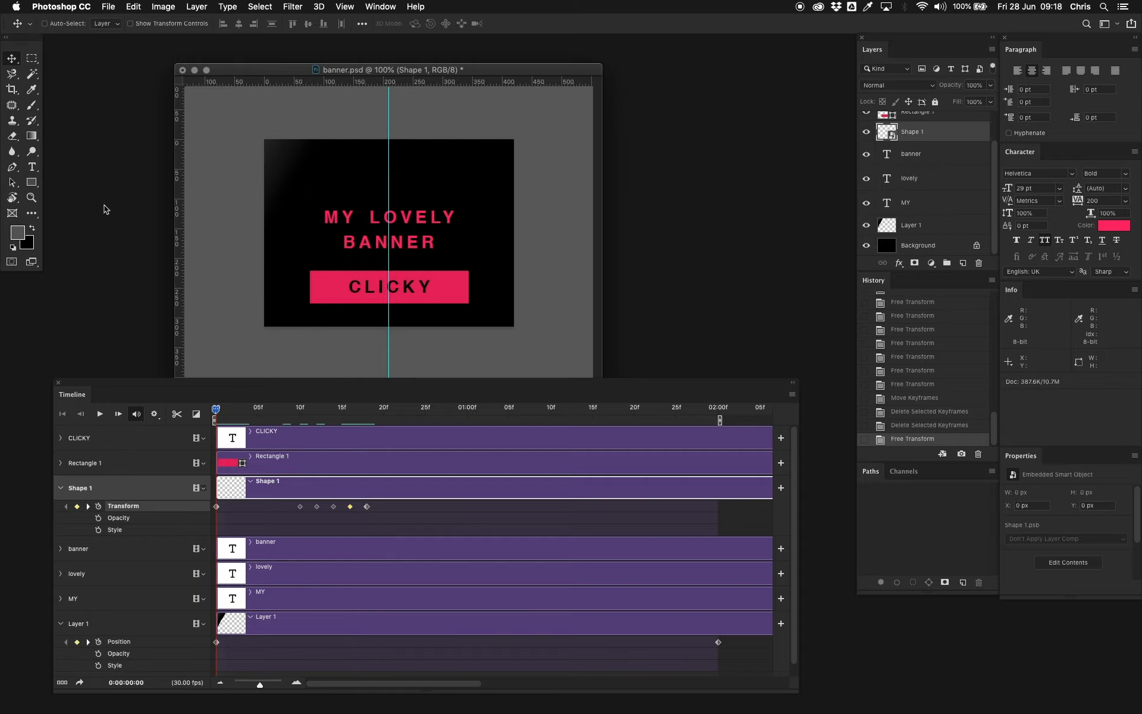
left_click(101, 417)
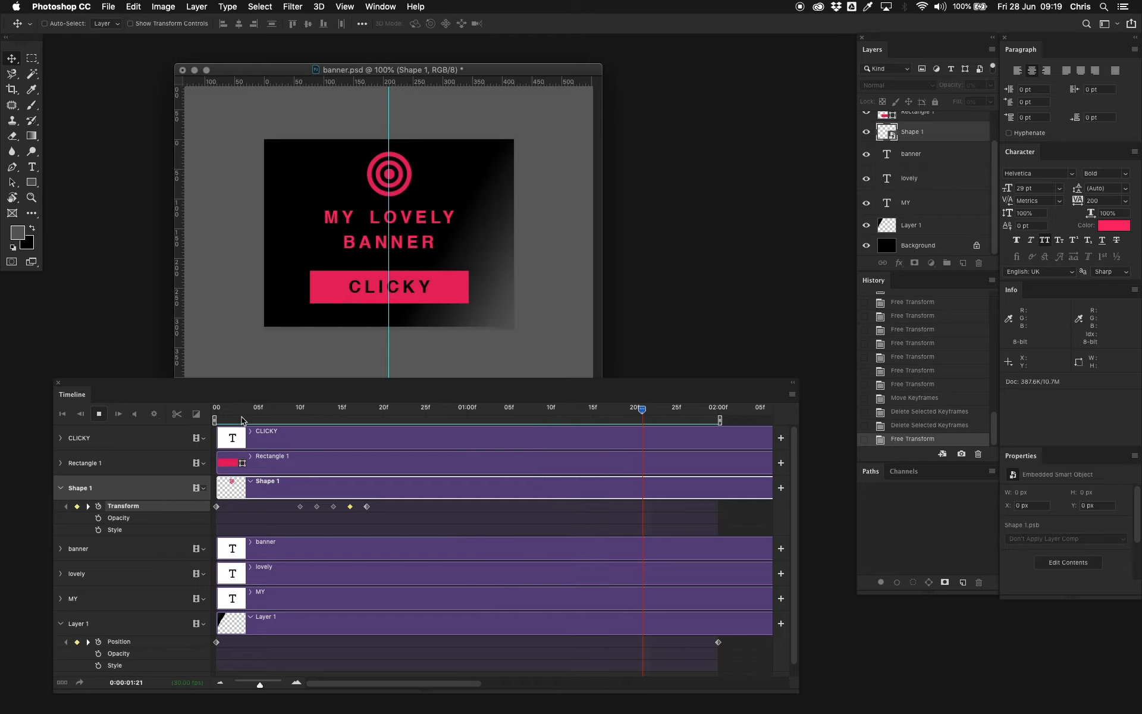
left_click(216, 415)
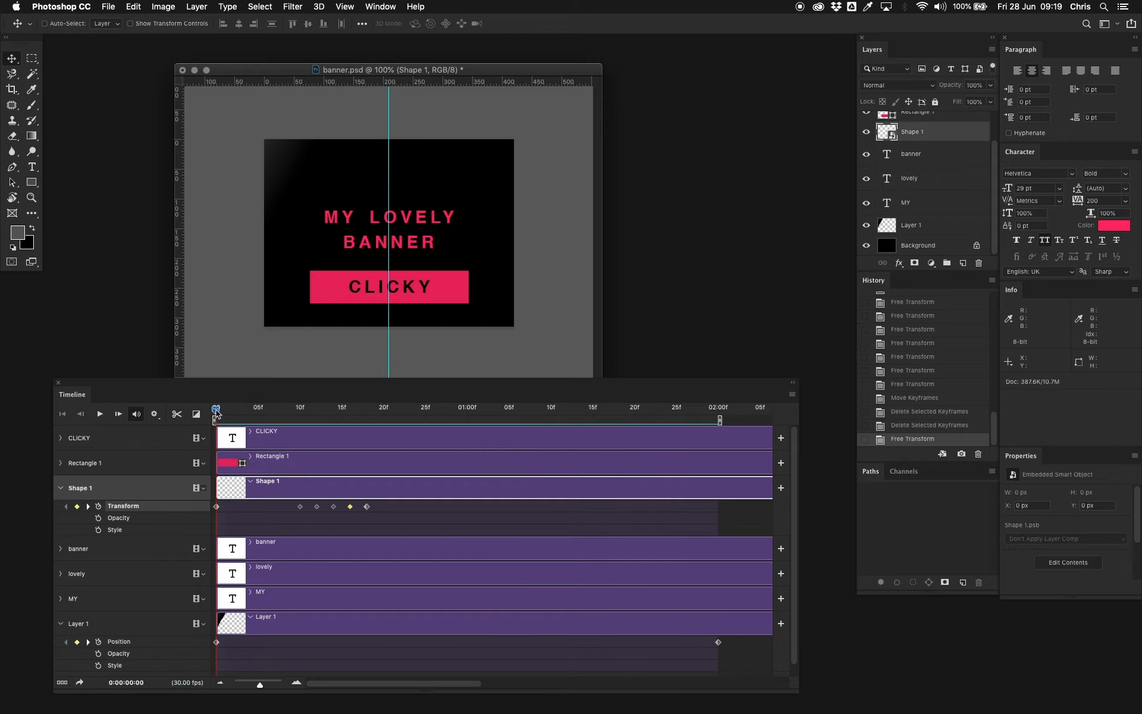
- Enable Opacity keyframing for the MY text layer at 0:00:00:18 and set its opacity to 0%
left_click_drag(215, 416, 368, 419)
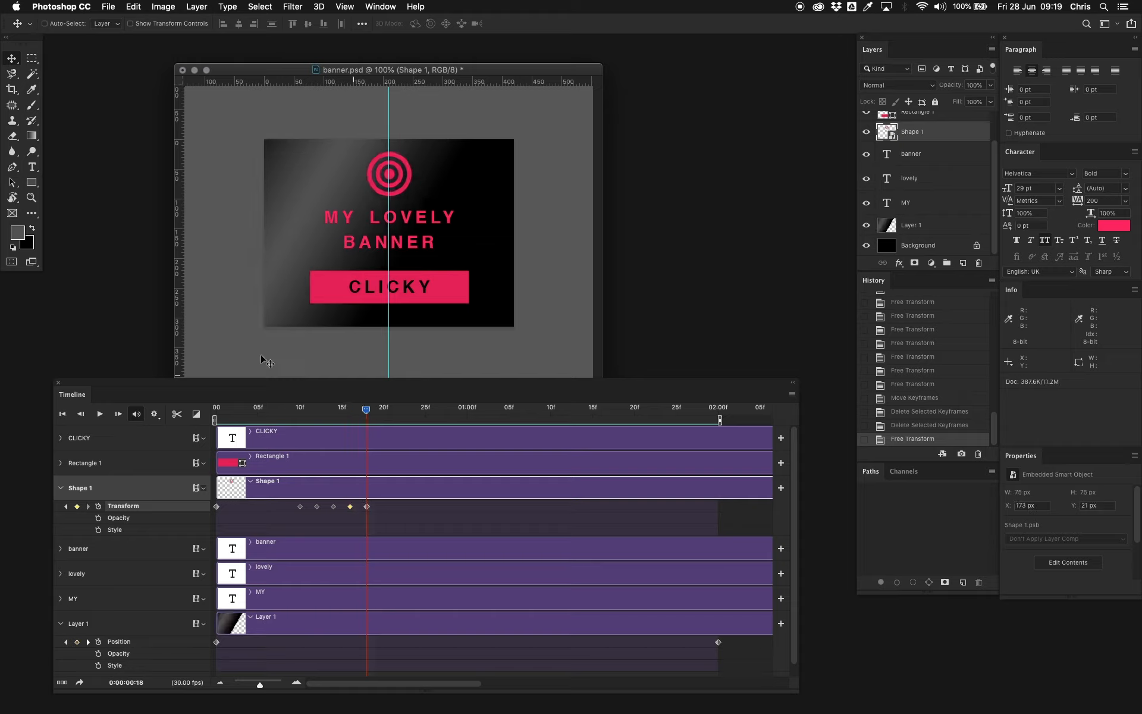
left_click(66, 488)
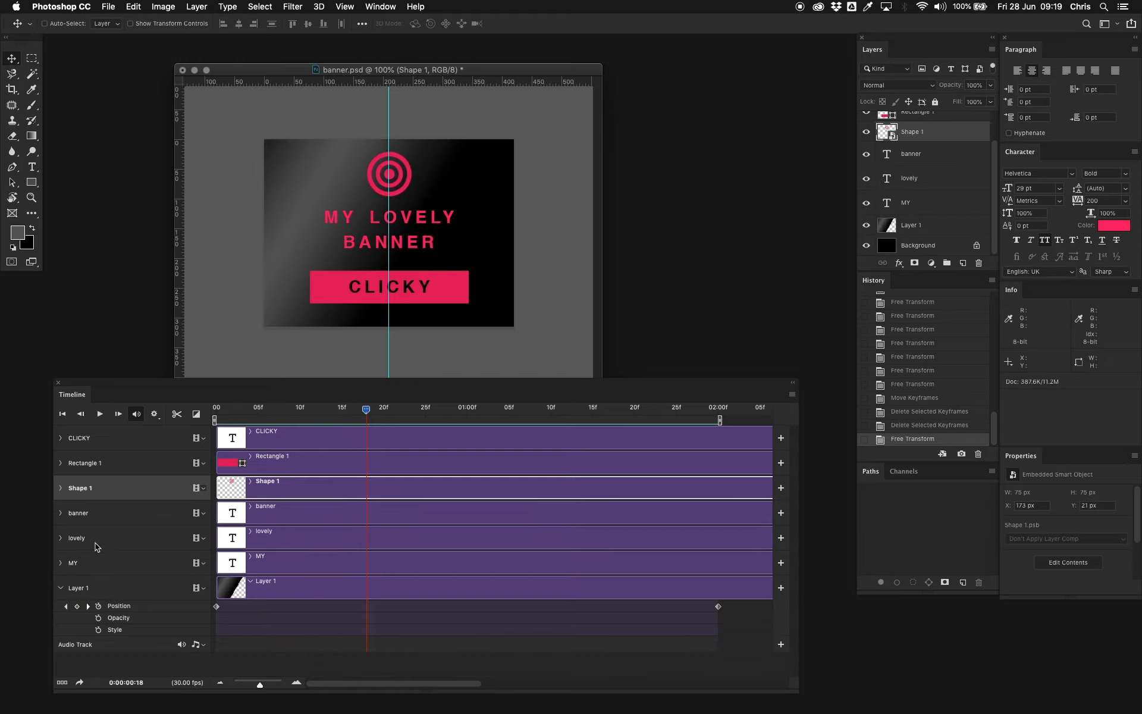
left_click(101, 563)
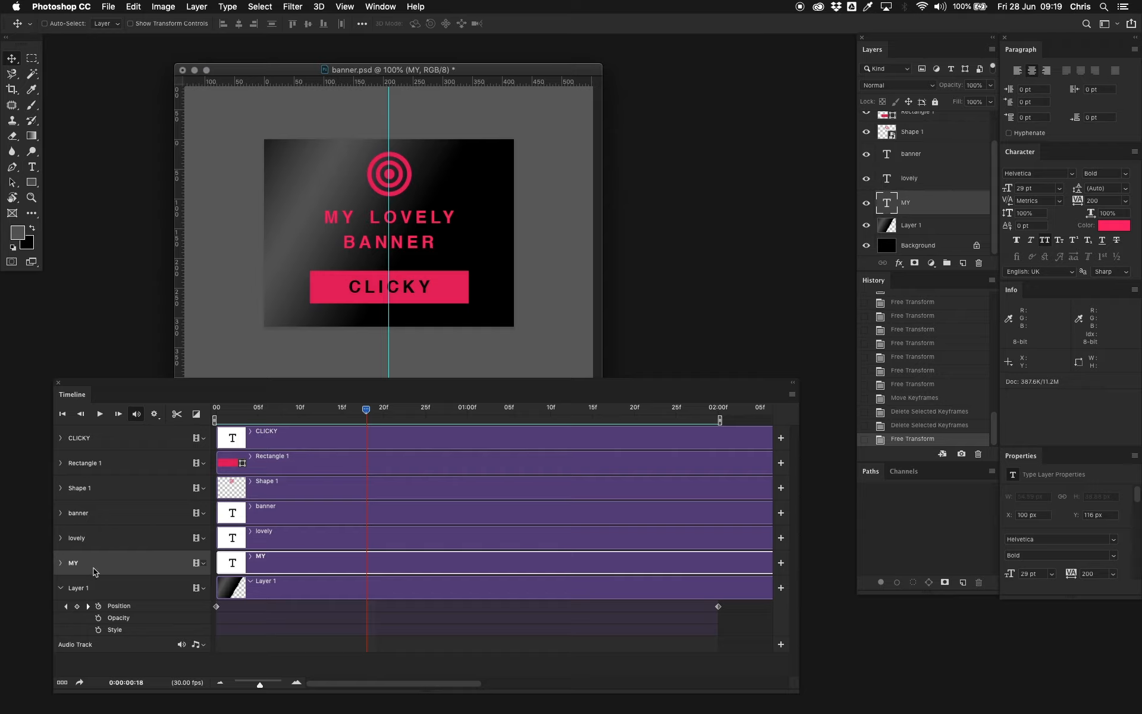
left_click(60, 563)
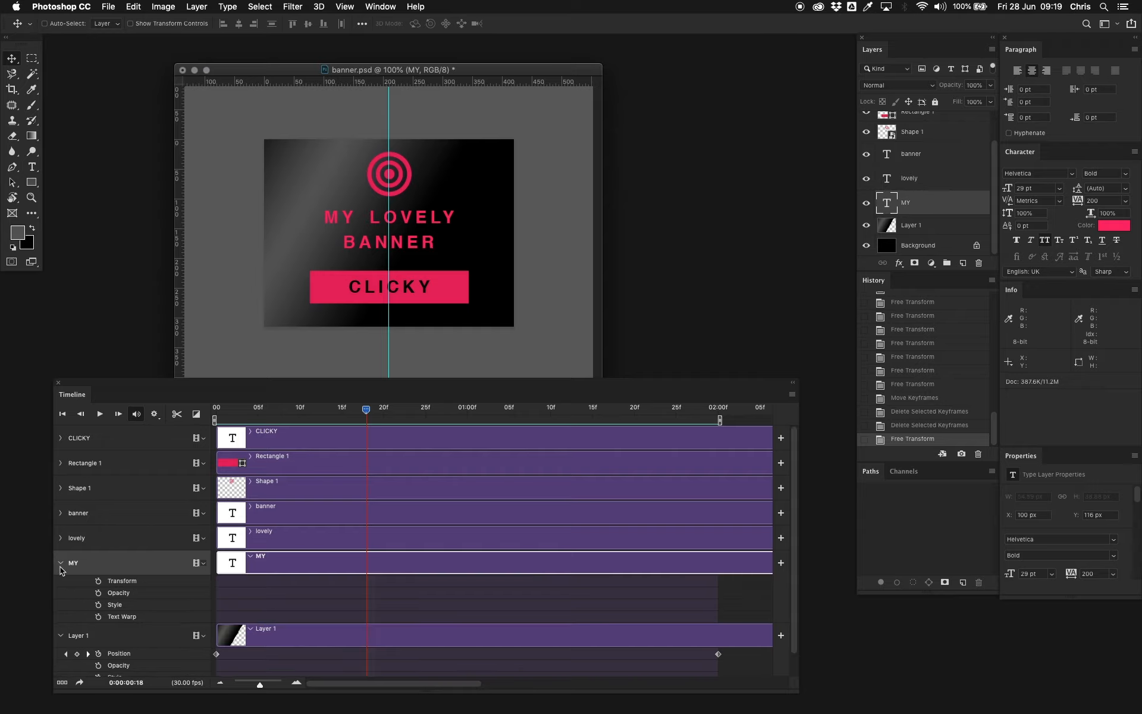
left_click(99, 594)
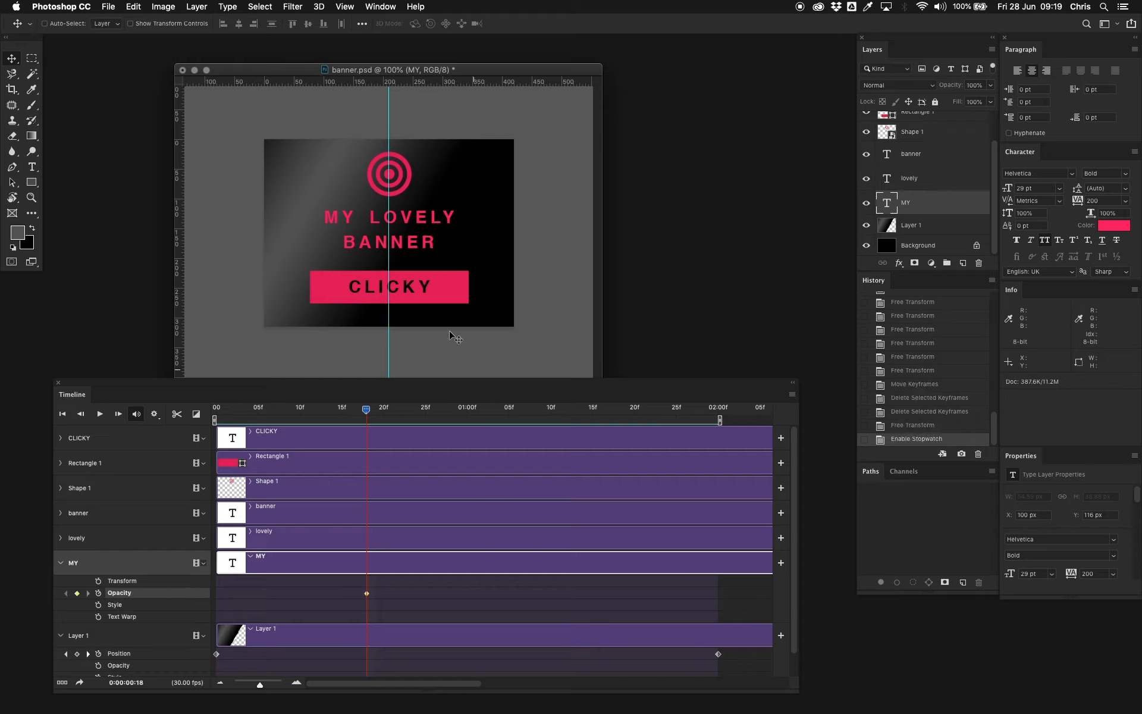
left_click(989, 87)
left_click(974, 85)
type("0")
key("Return")
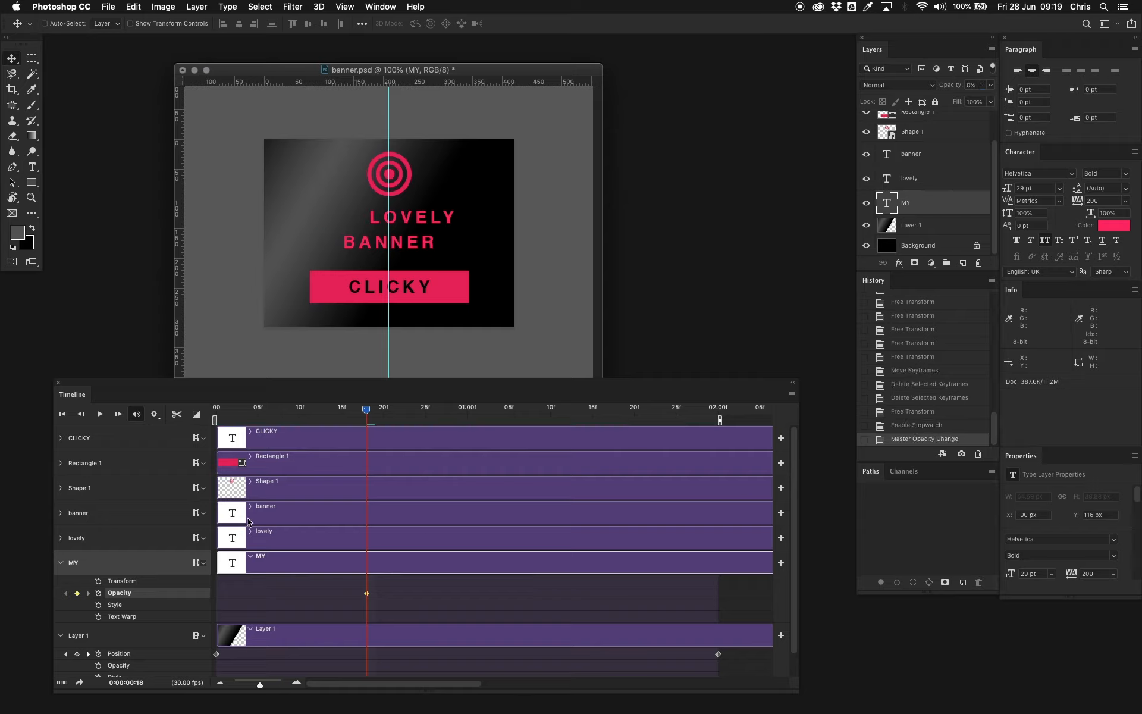
- Set the MY text layer's opacity to 100% at 0:00:00:22 and preview the fade-in
left_click_drag(367, 409, 400, 414)
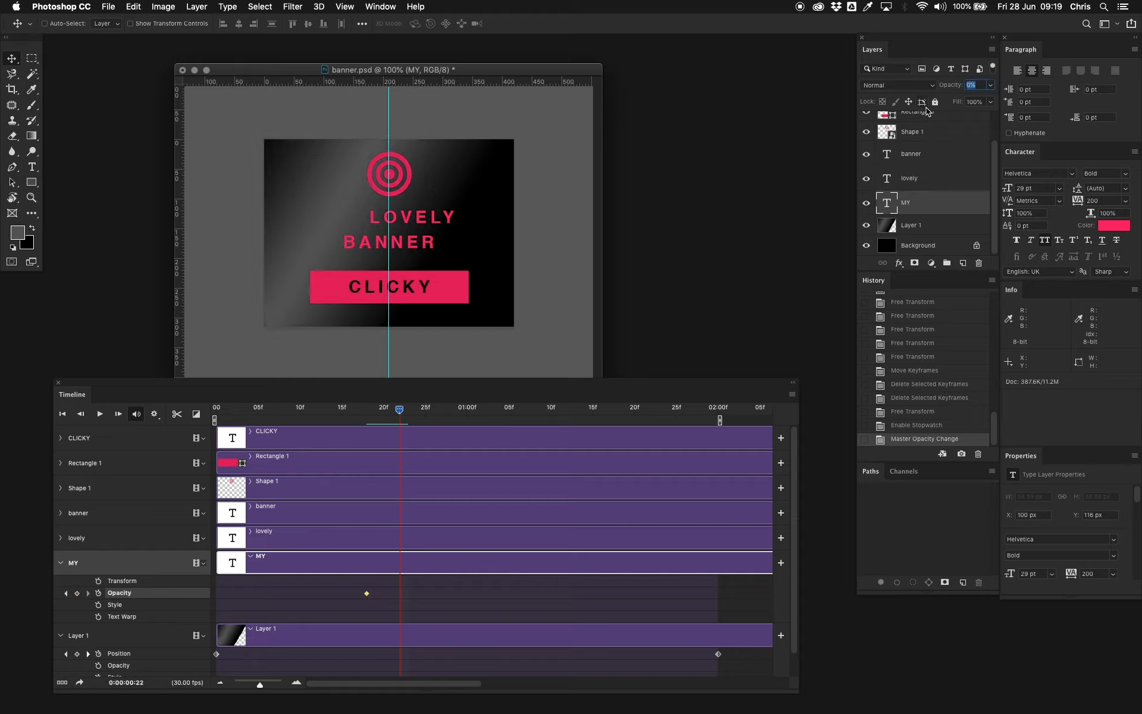
type("100")
key("Return")
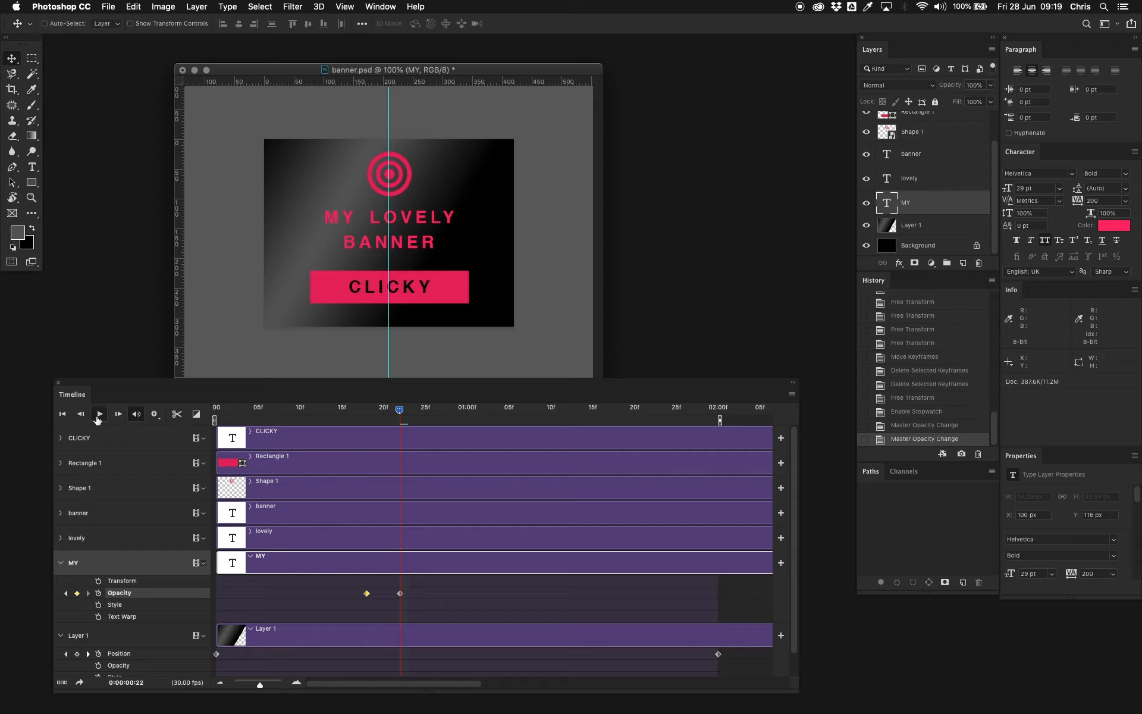
left_click(98, 415)
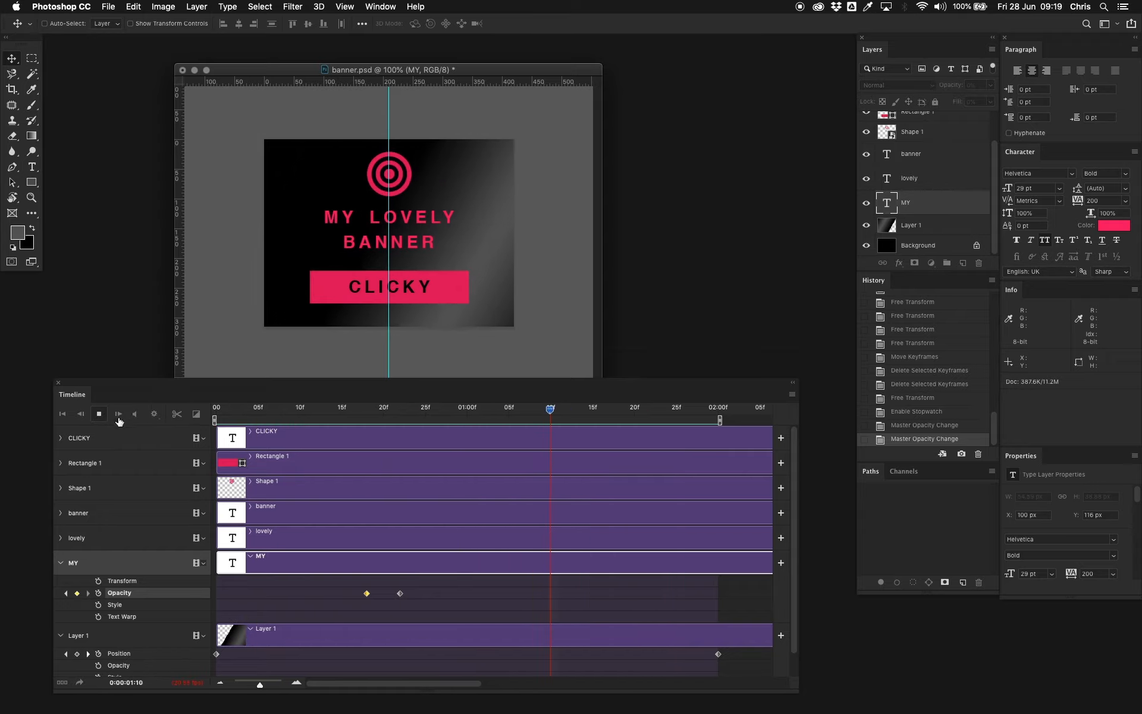
- Enable Transform keyframing for the lovely text layer at 0:00:00:22 and move the word horizontally off the banner's right edge to X 420 px
left_click_drag(341, 413, 399, 413)
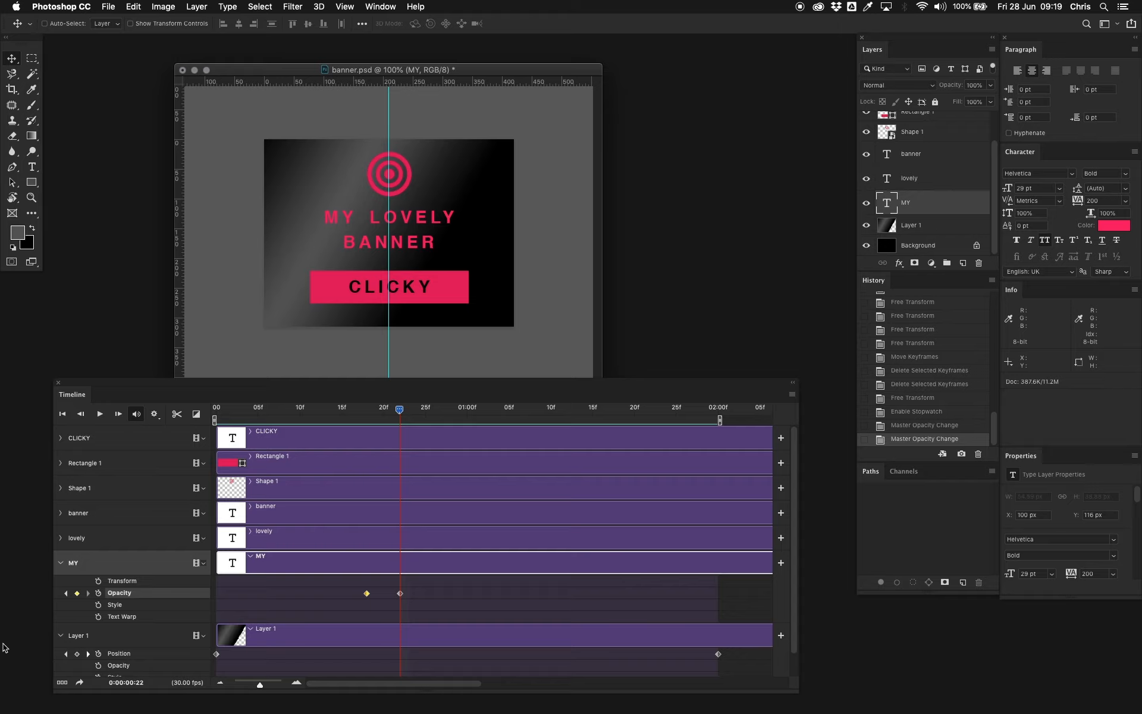
left_click(60, 562)
left_click(60, 538)
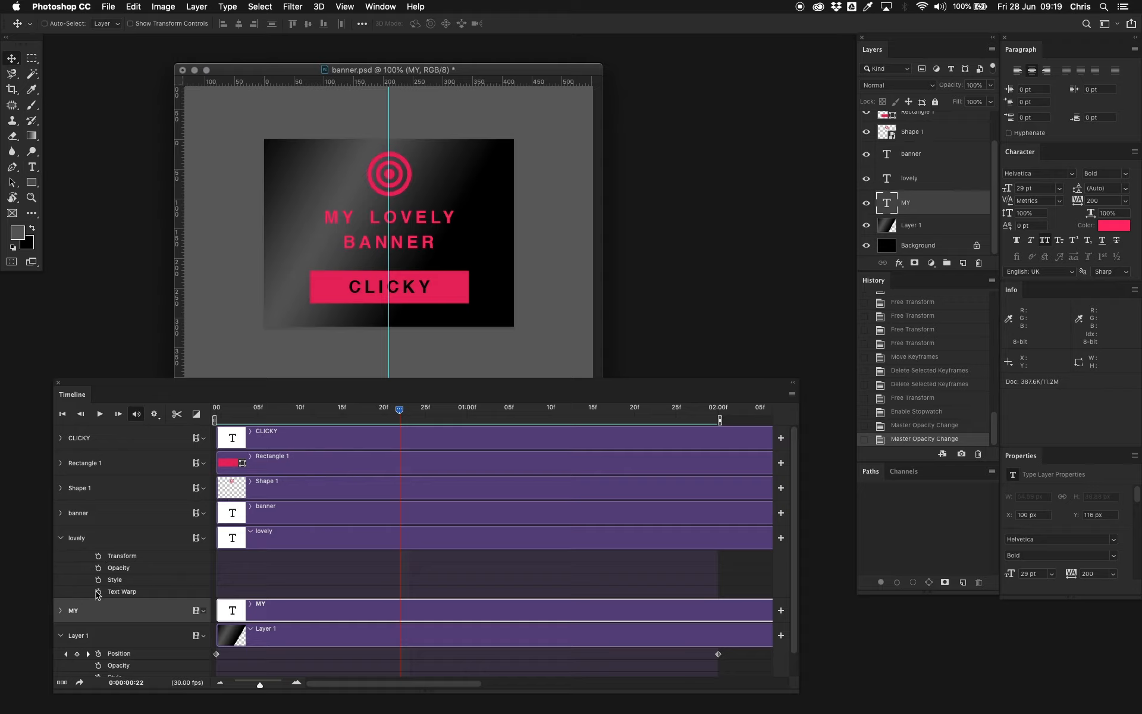
left_click(99, 557)
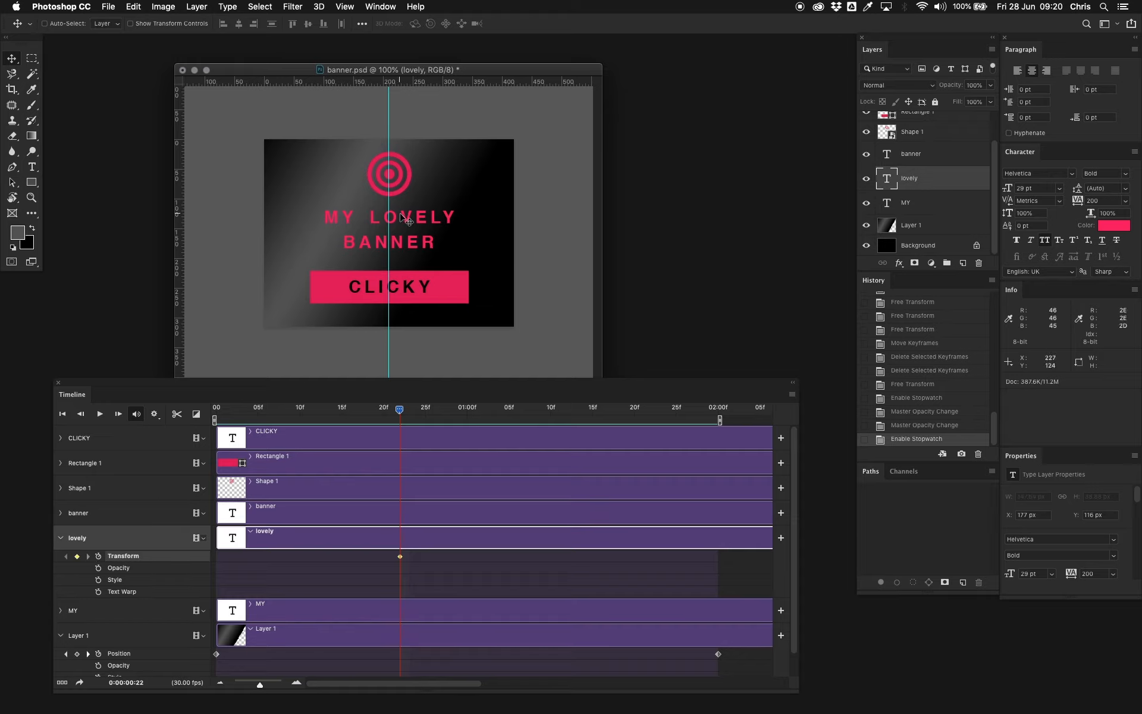
left_click_drag(405, 217, 546, 217)
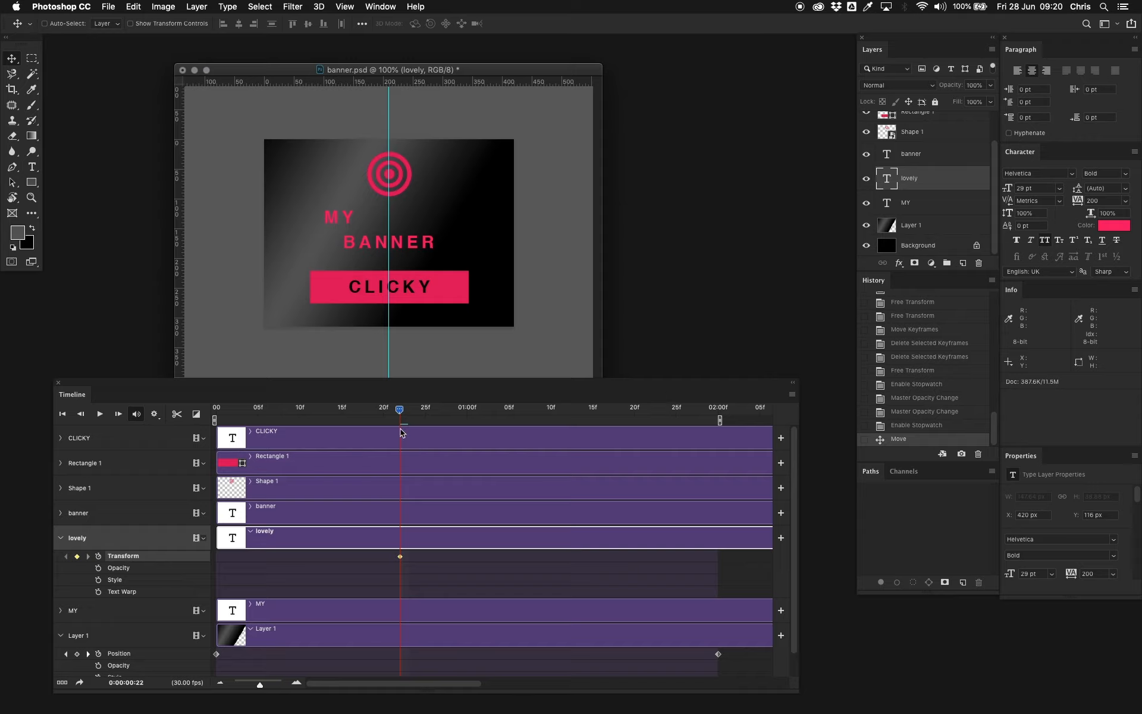
- Move the lovely text back beside MY at X 176 px at 0:00:00:27 and scrub through the slide-in
left_click_drag(400, 412, 441, 412)
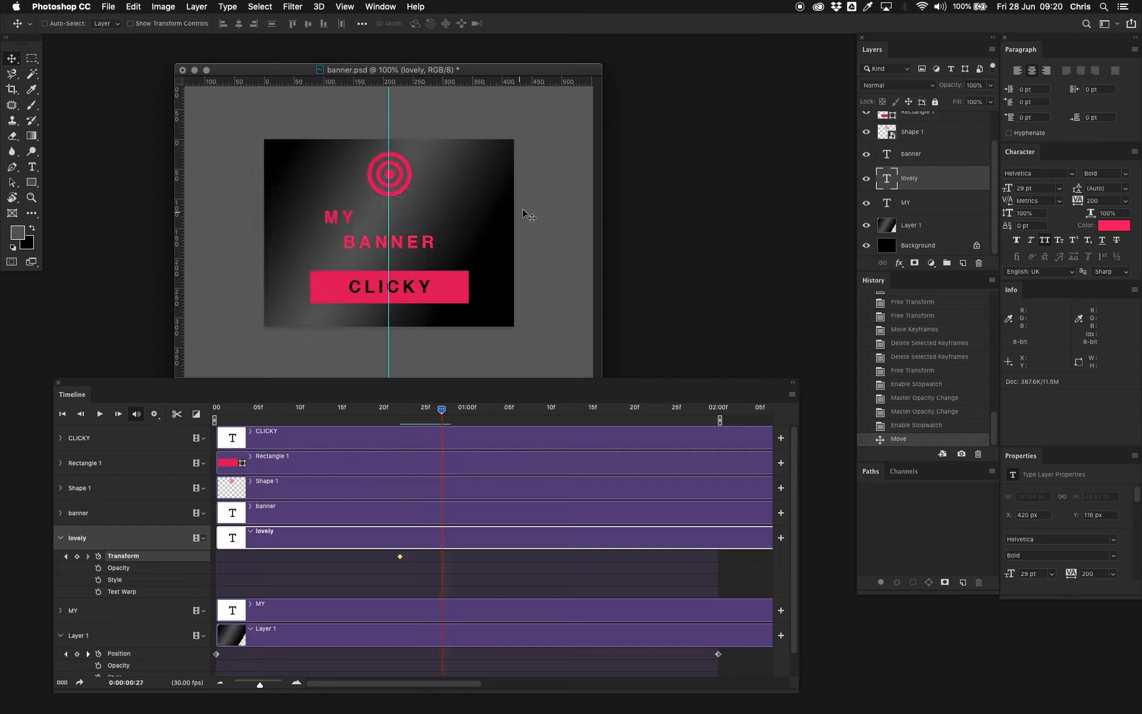
left_click_drag(533, 212, 388, 234)
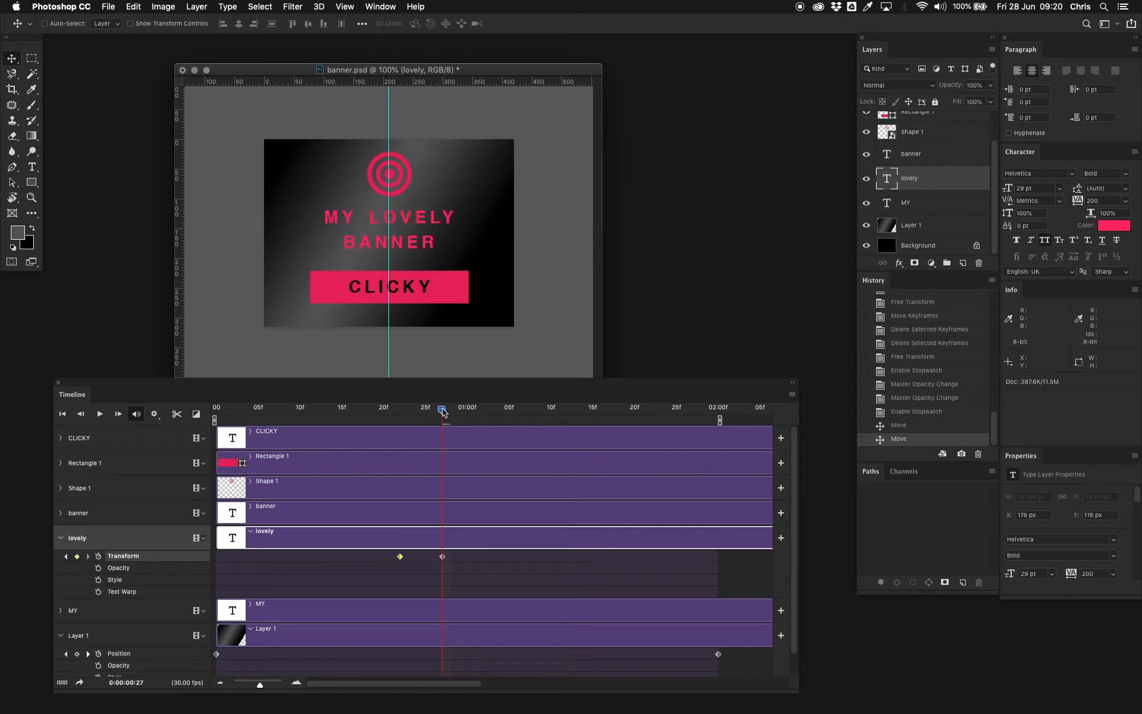
mouse_move(442, 408)
left_mouse_down()
mouse_move(326, 409)
mouse_move(472, 418)
mouse_move(443, 417)
left_mouse_up()
left_click(61, 538)
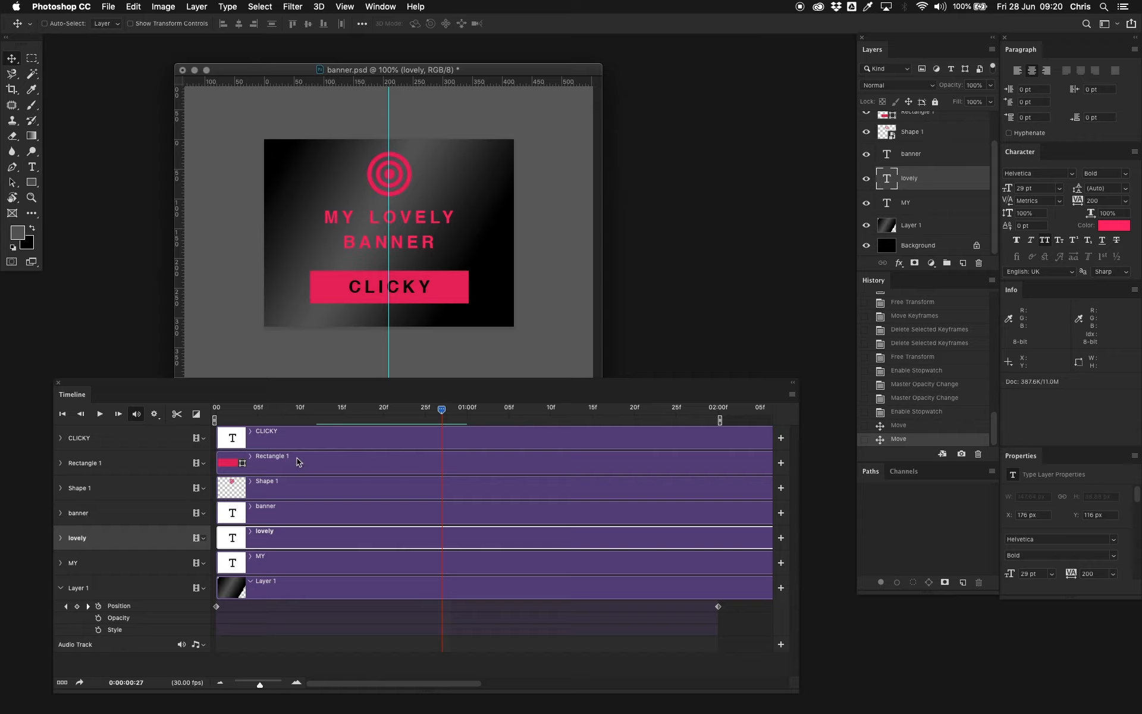
- With the playhead at 0:00:00:28, add a layer mask and a vector mask to the banner text layer, and delete the layer mask
mouse_move(442, 410)
left_mouse_down()
mouse_move(387, 417)
mouse_move(451, 417)
left_mouse_up()
left_click(60, 513)
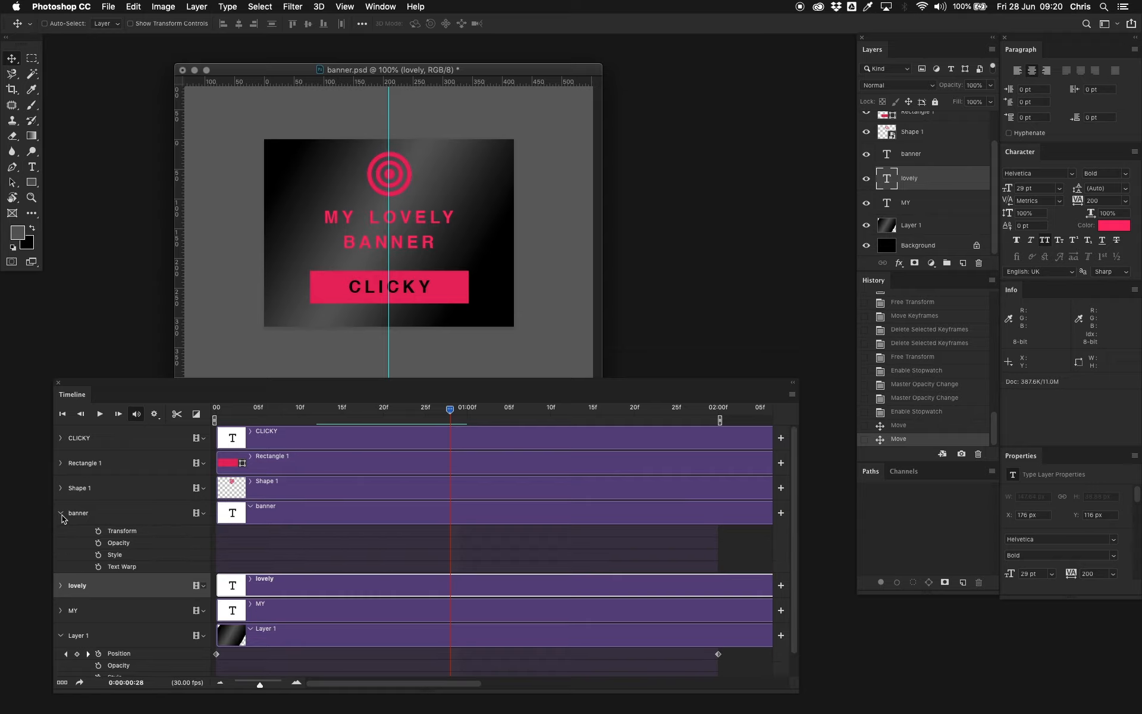
left_click(920, 156)
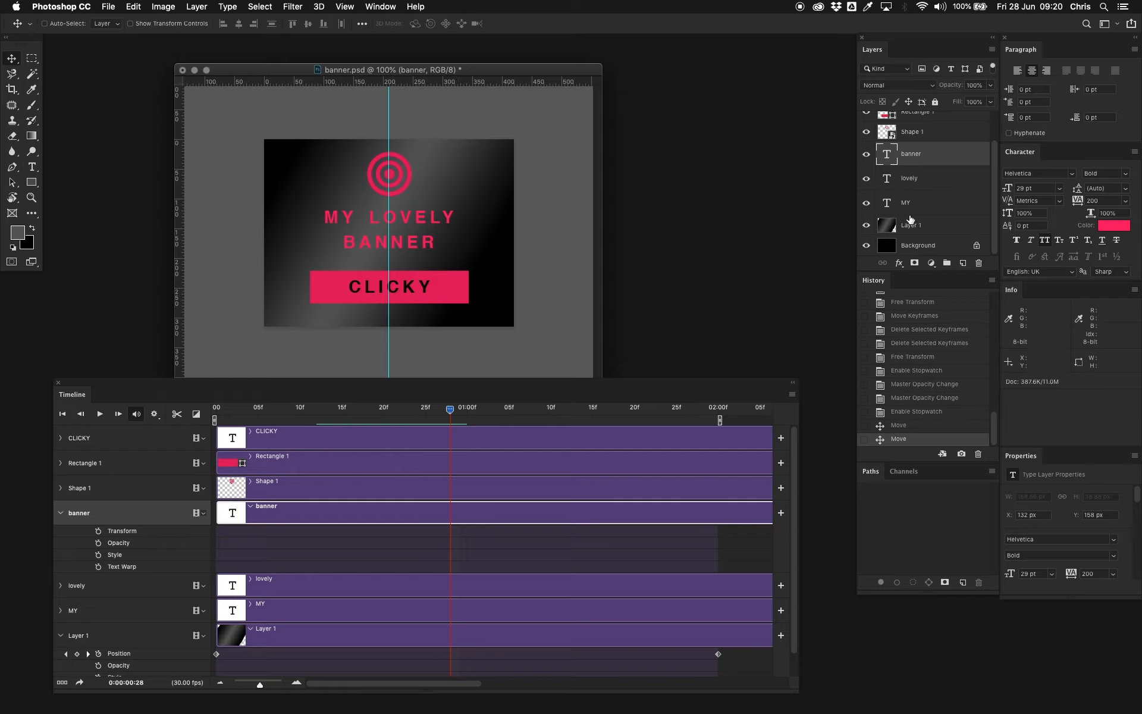
left_click(915, 264)
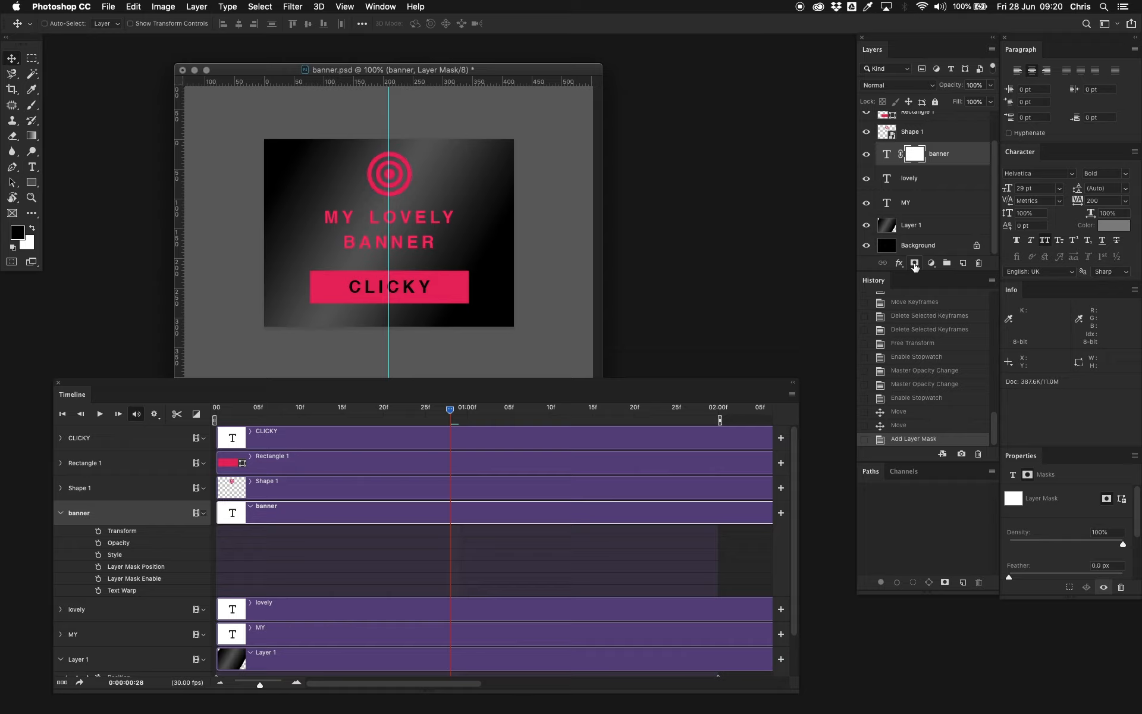
left_click(915, 264)
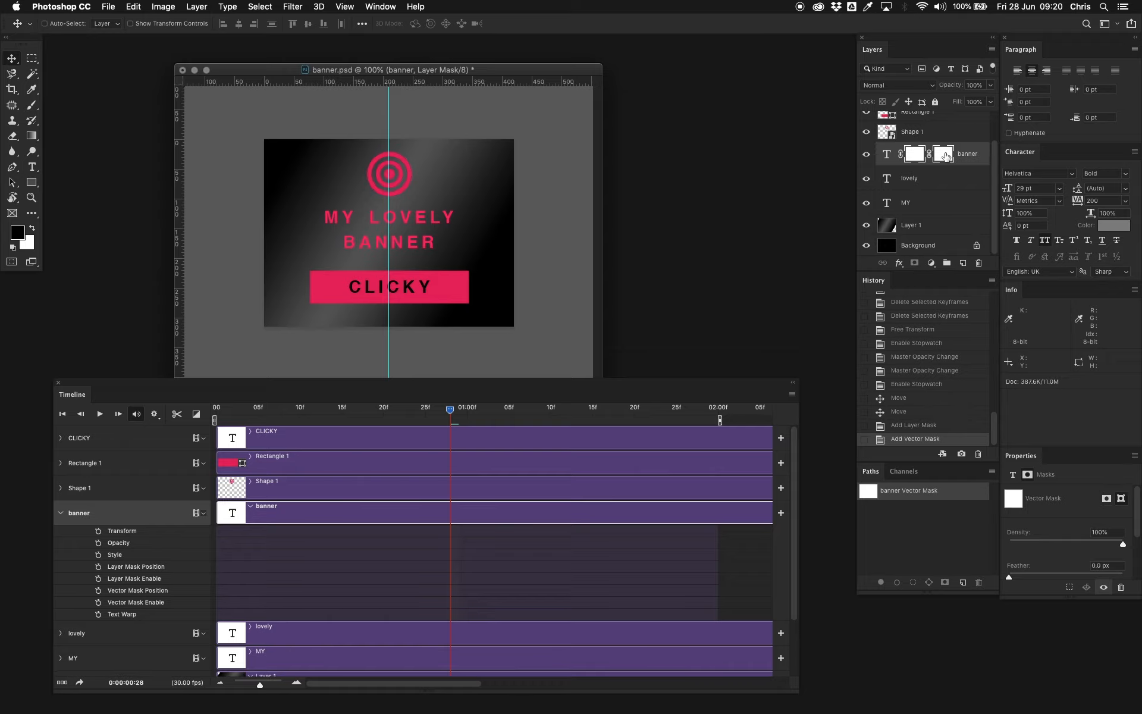
right_click(914, 157)
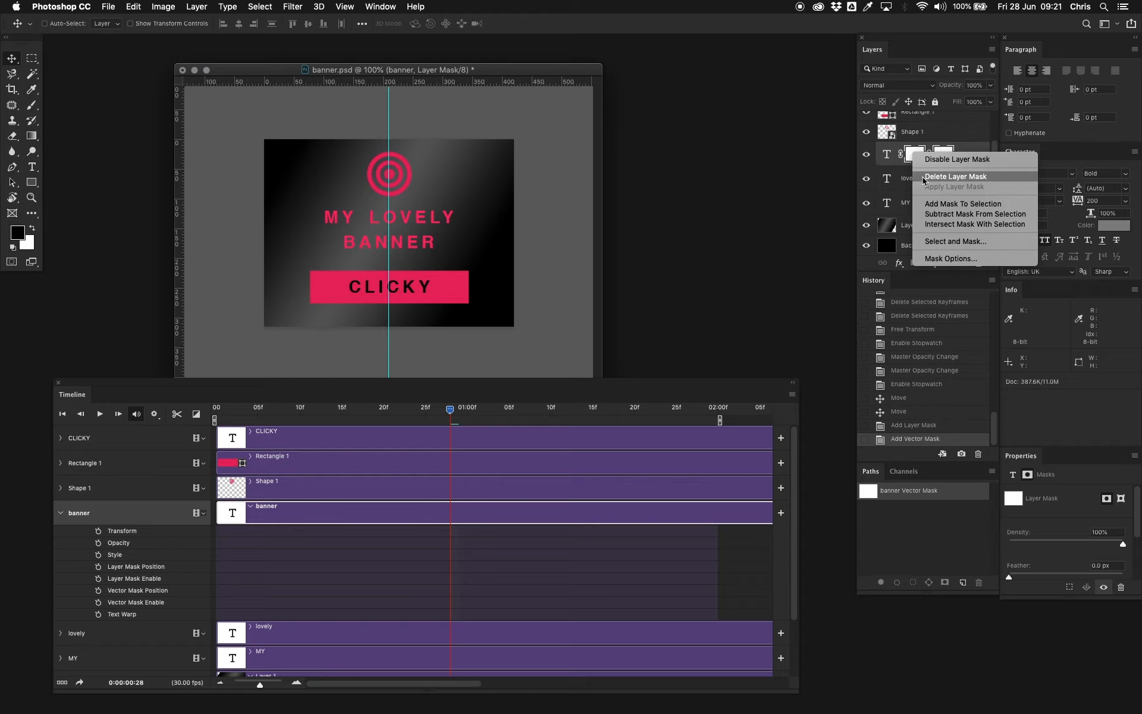
left_click(923, 176)
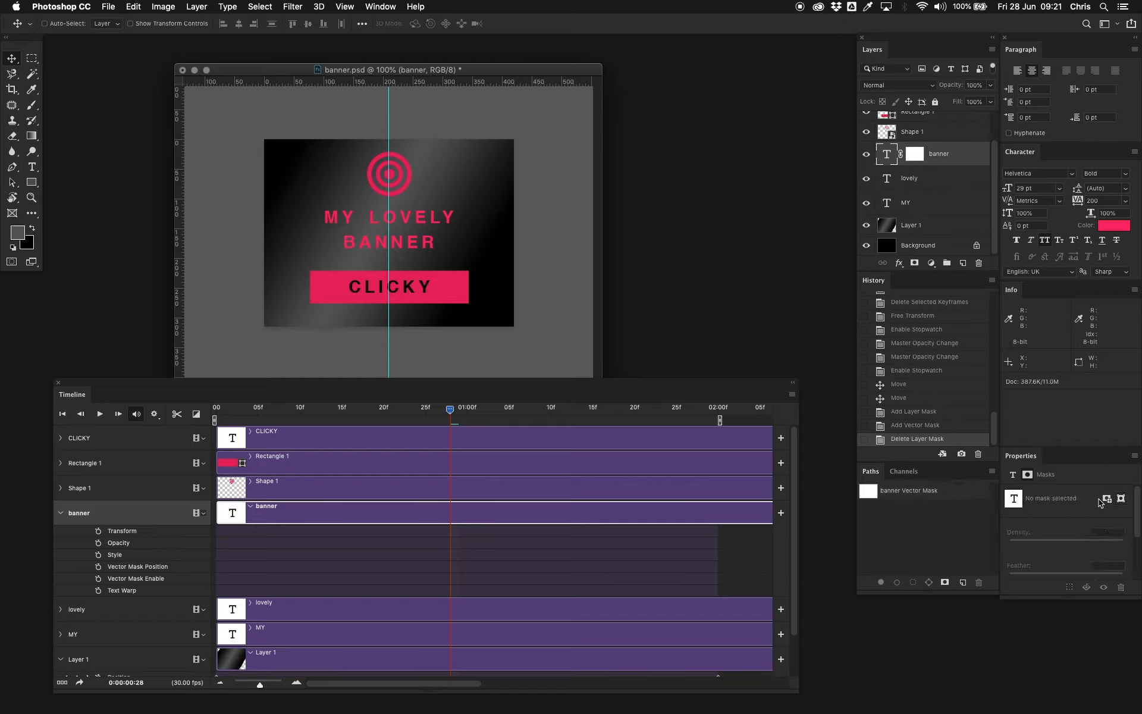
- Draw a closed rectangular path around the word BANNER on the banner layer's vector mask with the Pen tool
left_click(1121, 499)
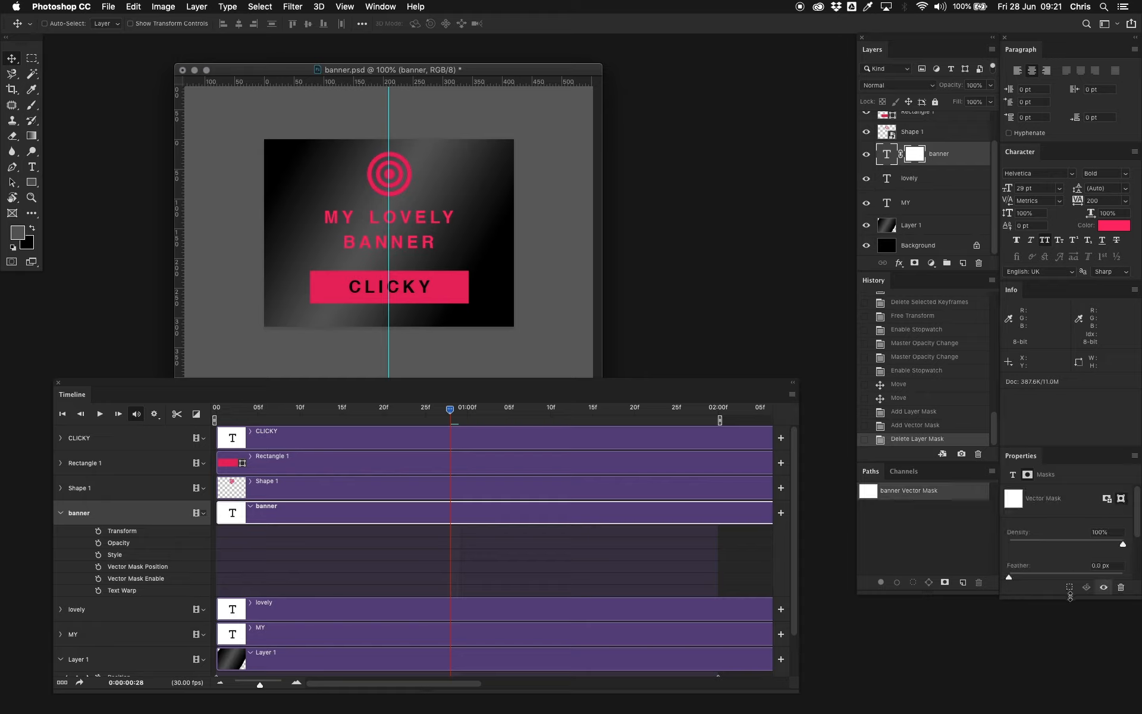
left_click_drag(1069, 596, 1081, 662)
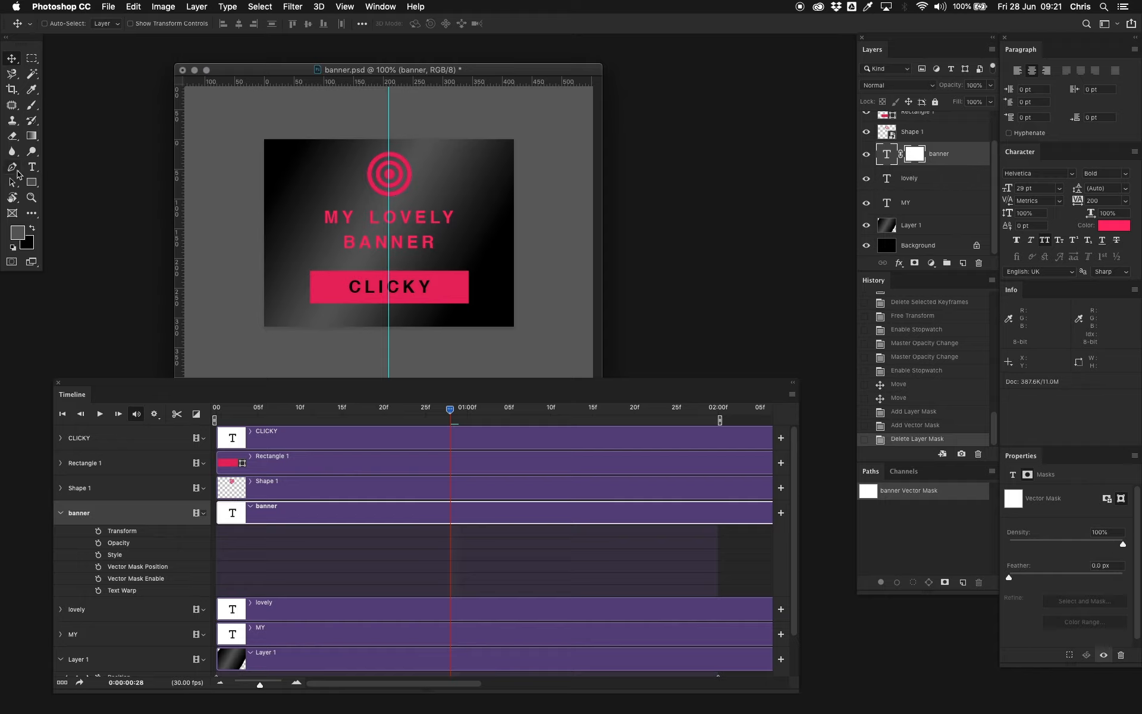
left_click(16, 171)
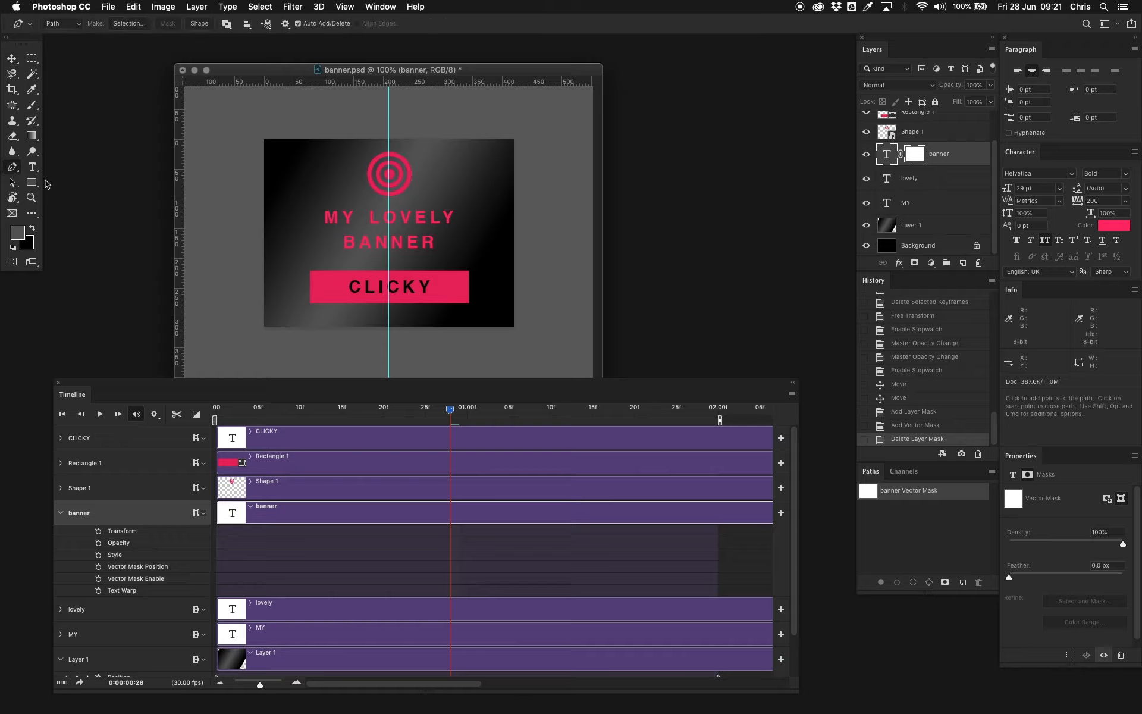
left_click(326, 227)
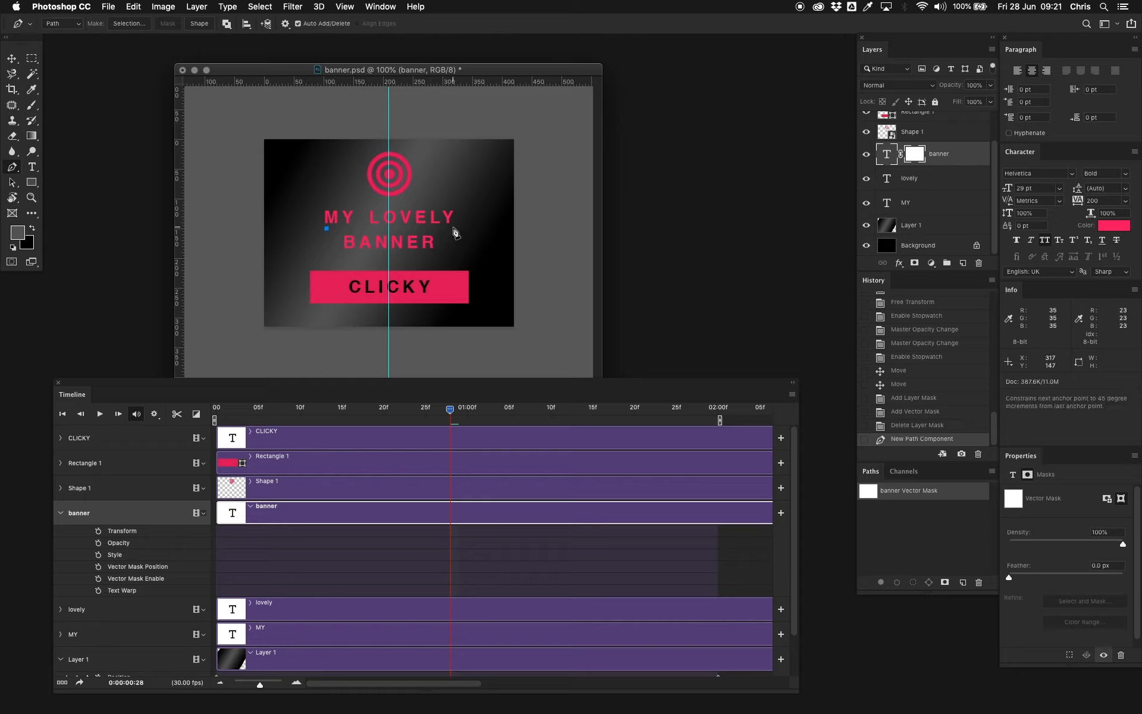
left_click(454, 227, "shift")
left_click(454, 256, "shift")
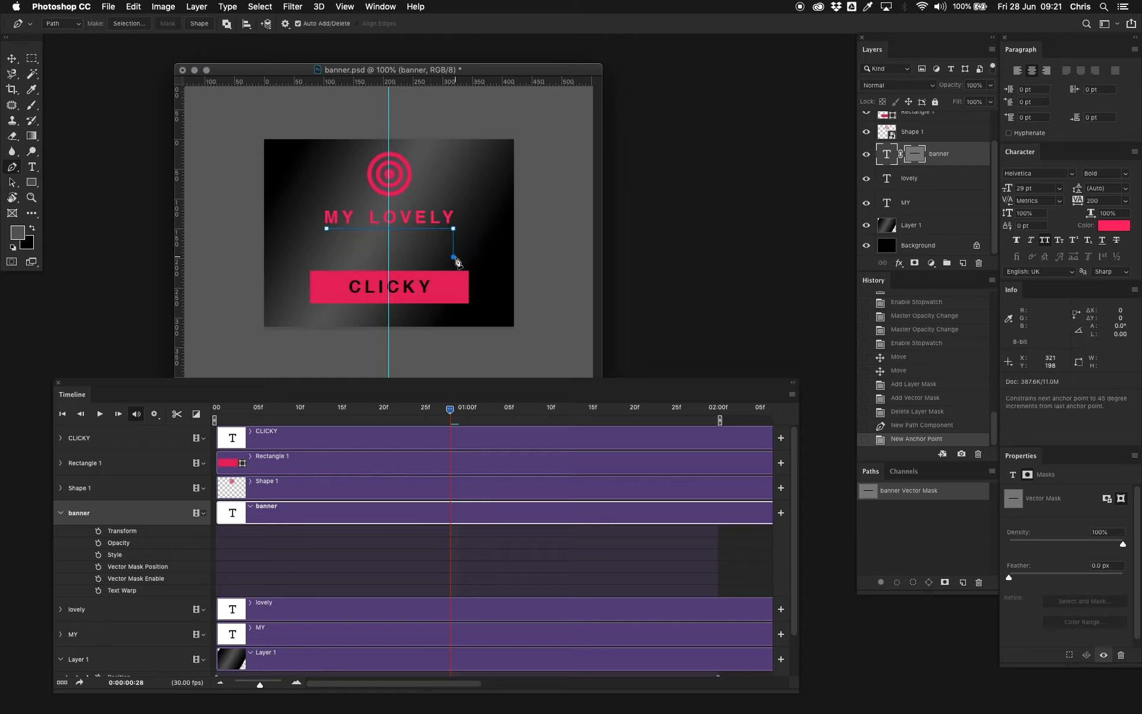
left_click(329, 256)
left_click(326, 228)
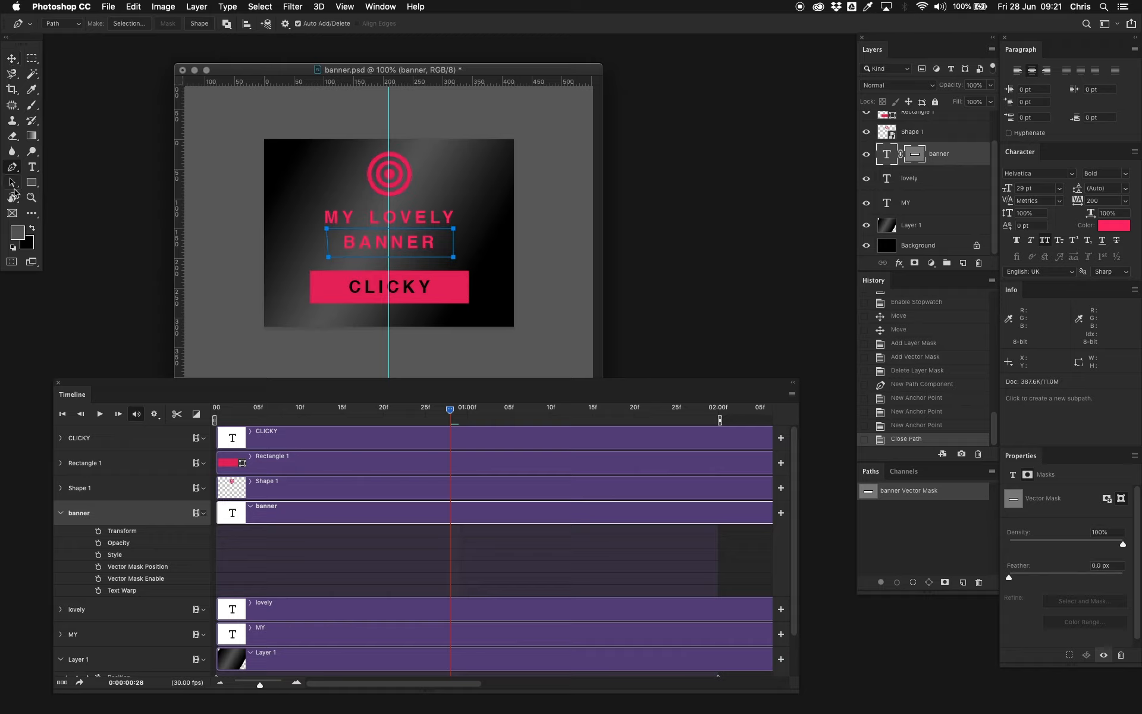
- Move the mask path left until the word BANNER is fully hidden, and enable Vector Mask Position keyframing at 0:00:00:28
left_click(12, 183)
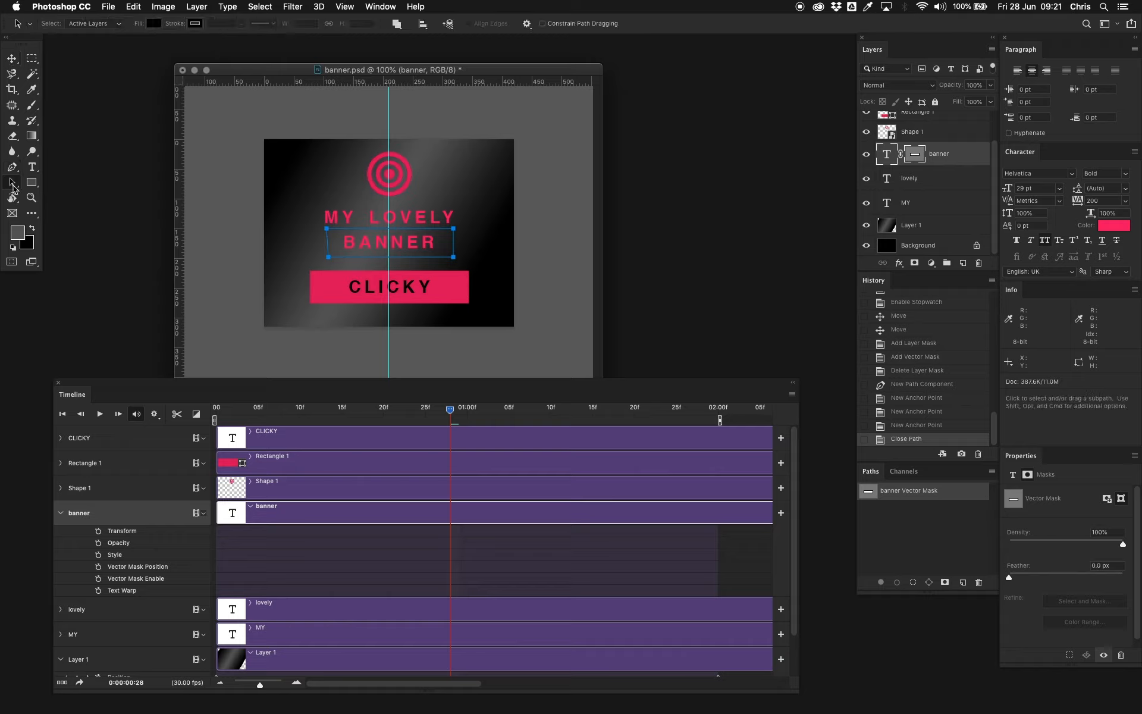
left_click_drag(353, 261, 237, 264)
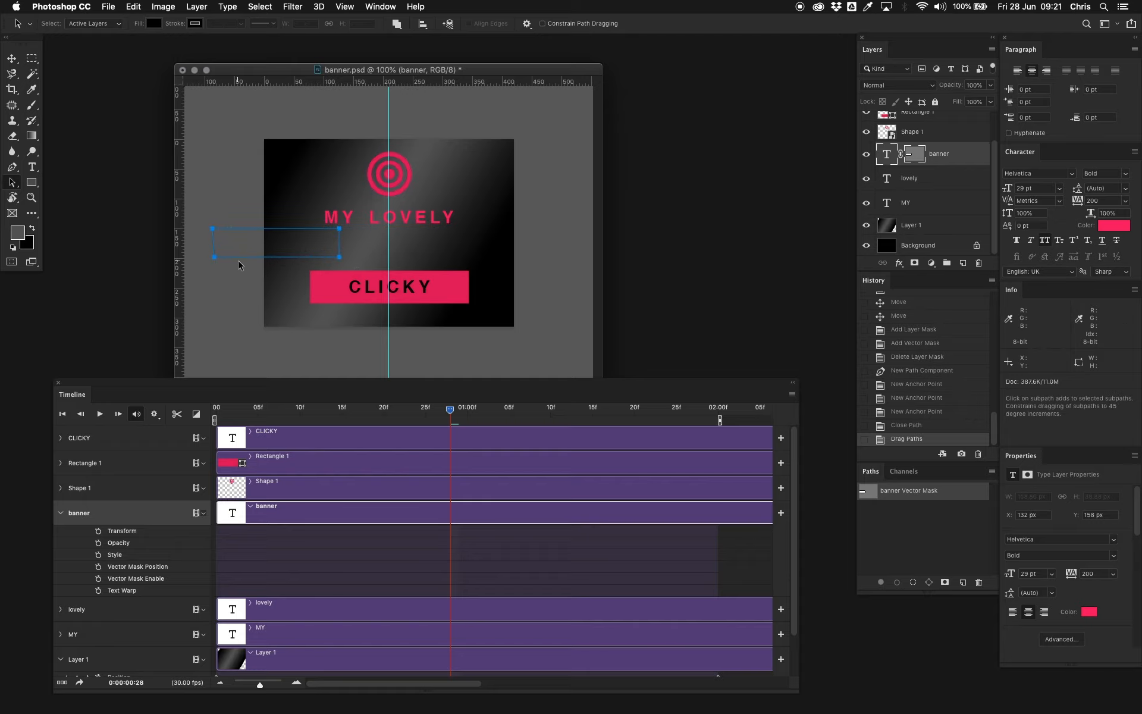
key("shift+Right")
key("shift+Right")
key("shift+Left")
key("shift+Left")
key("shift+Left")
key("shift+Left")
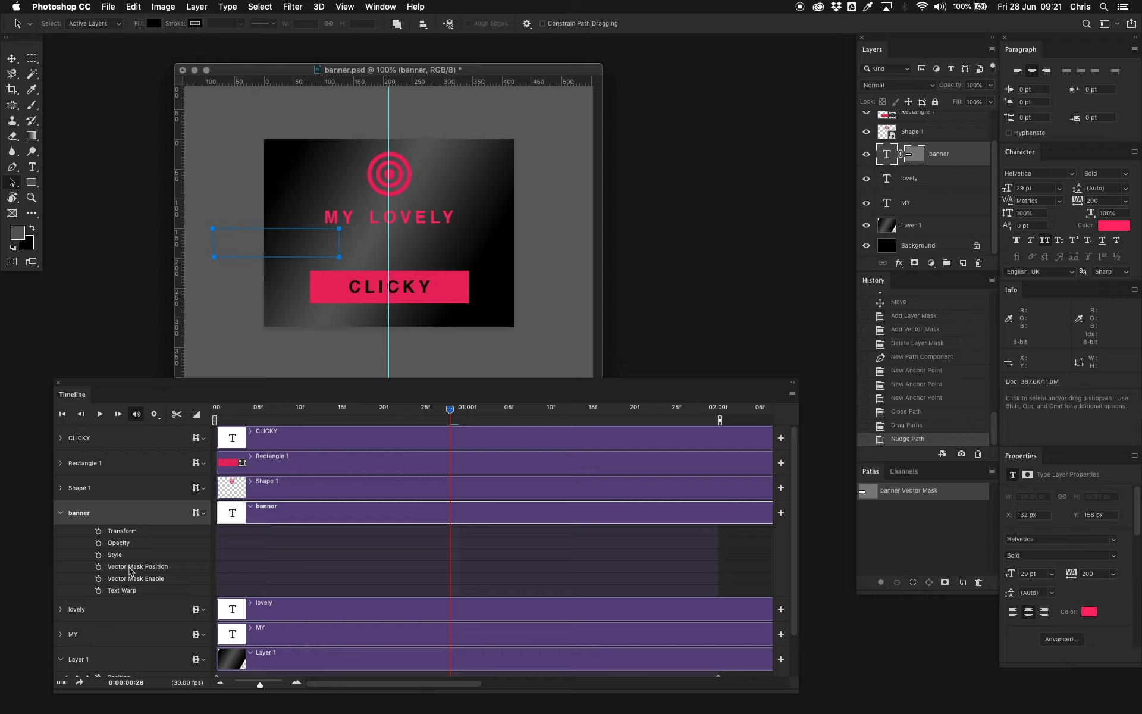
left_click(98, 566)
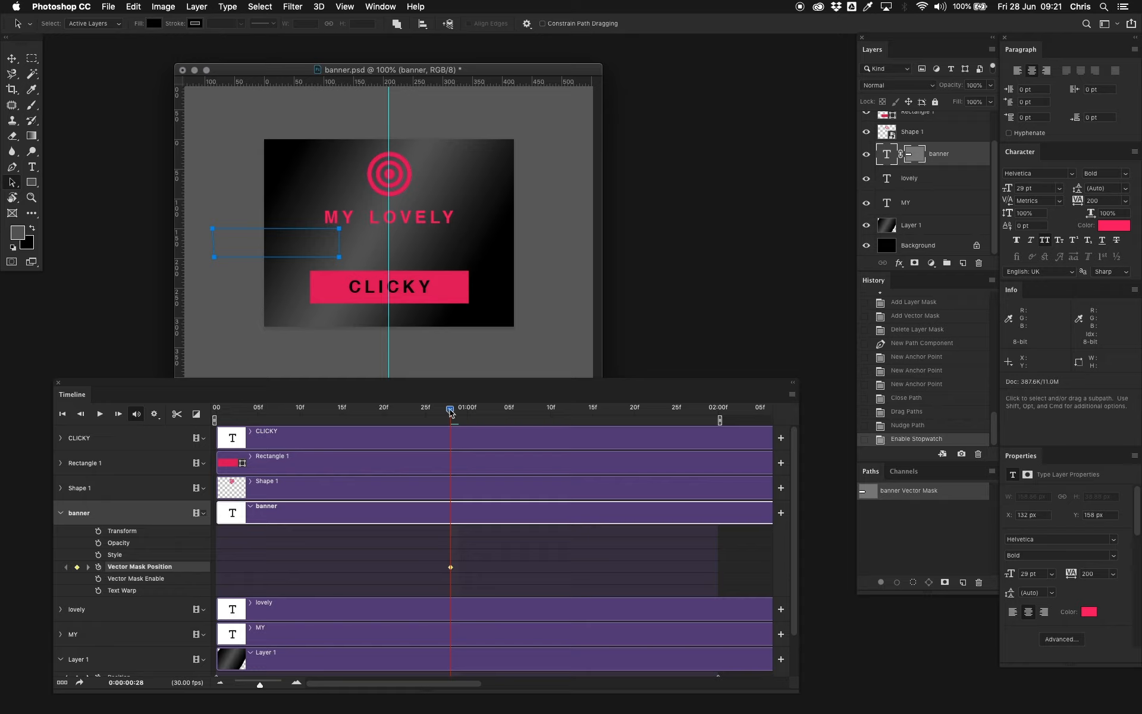
- At 0:00:00:29, nudge the mask path right to reveal the letter B and add a Vector Mask Position keyframe
left_click_drag(450, 410, 458, 411)
key("shift+Right")
key("shift+Right")
key("shift+Right")
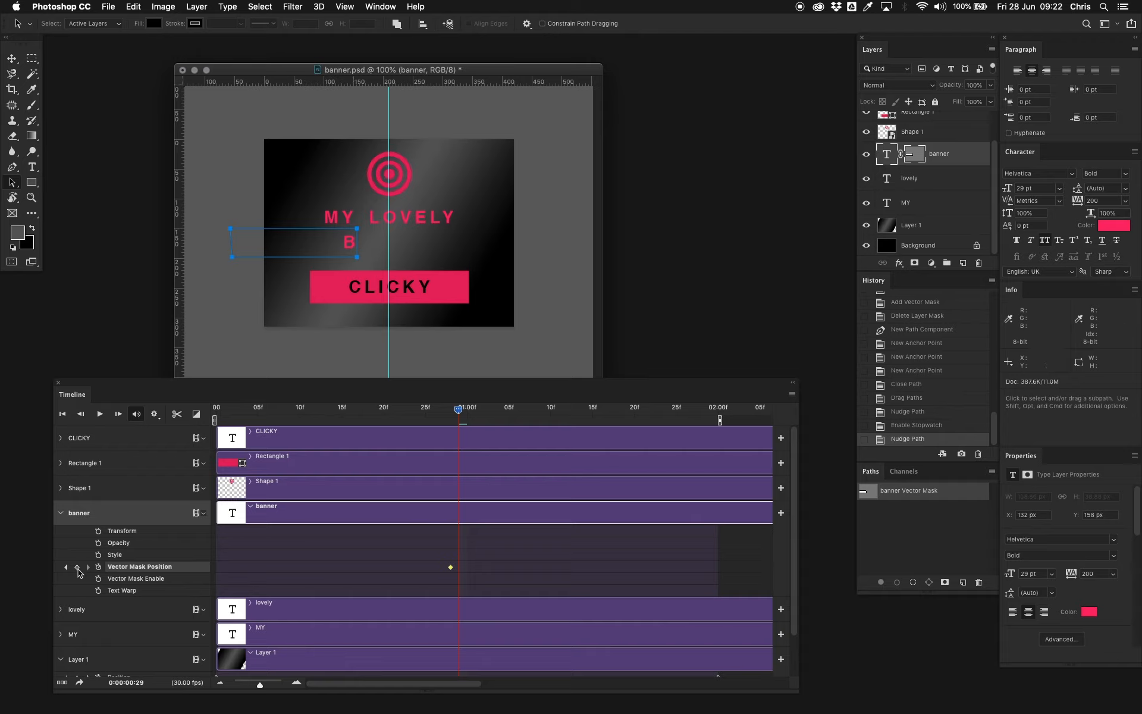
left_click(77, 567)
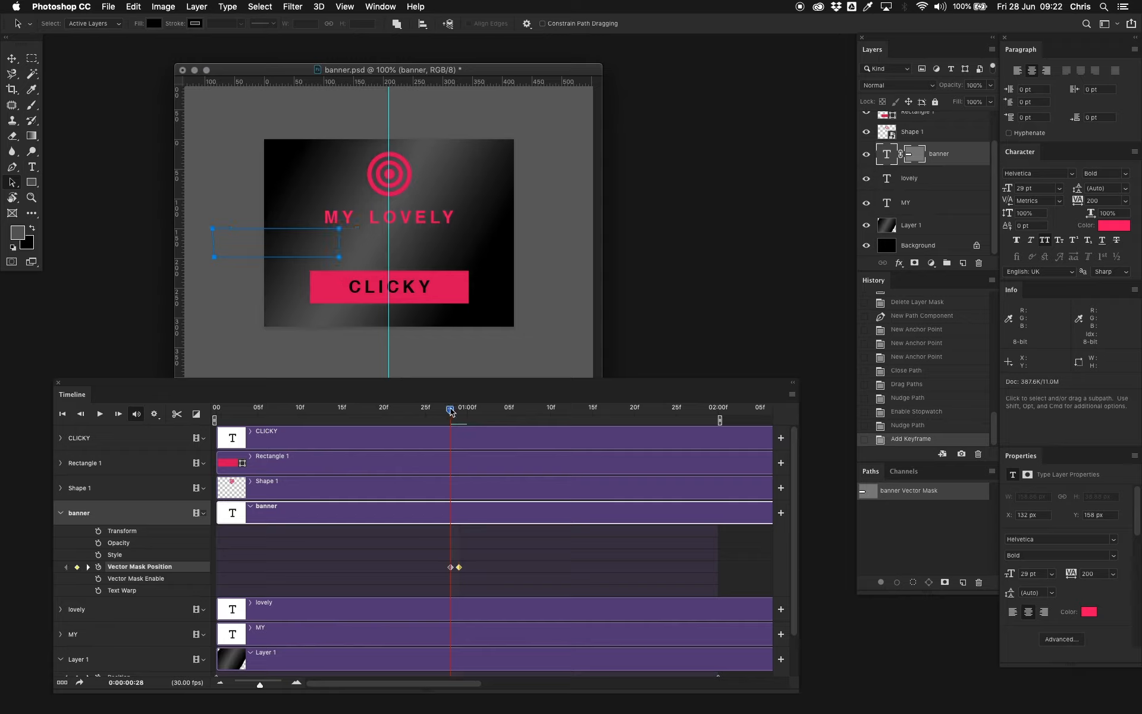
- At 0:00:01:00, nudge the mask path right to reveal BA and add a Vector Mask Position keyframe
left_click_drag(451, 411, 467, 410)
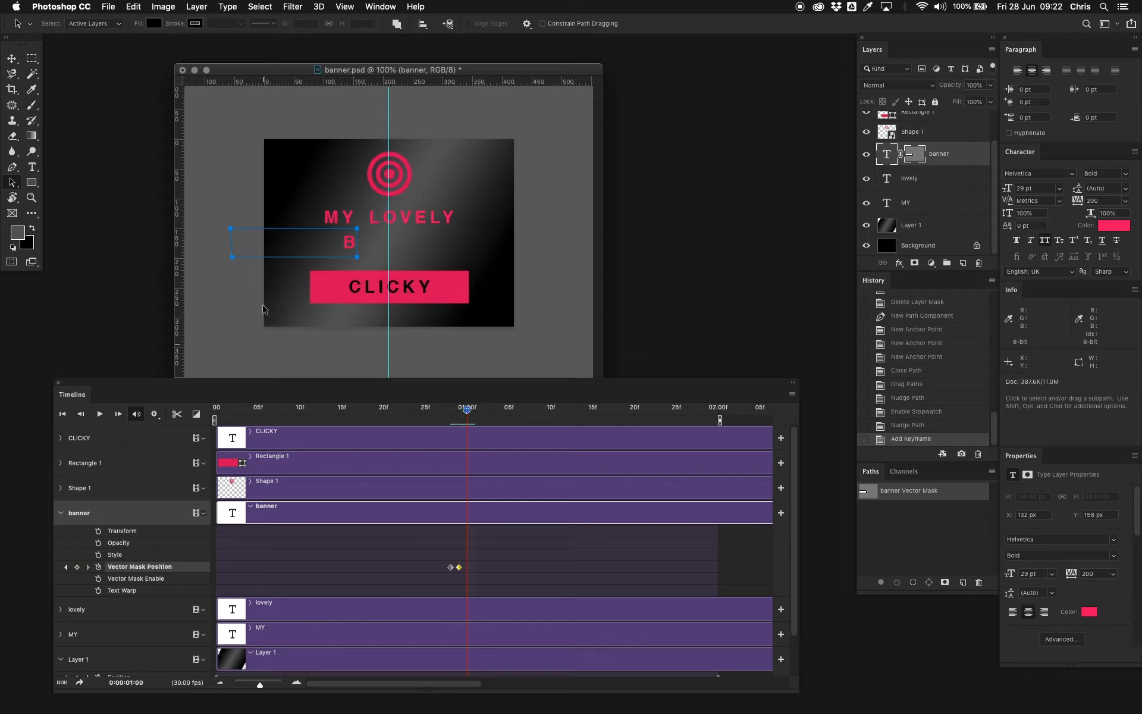
key("shift+Right")
key("shift+Right")
key("shift+Right")
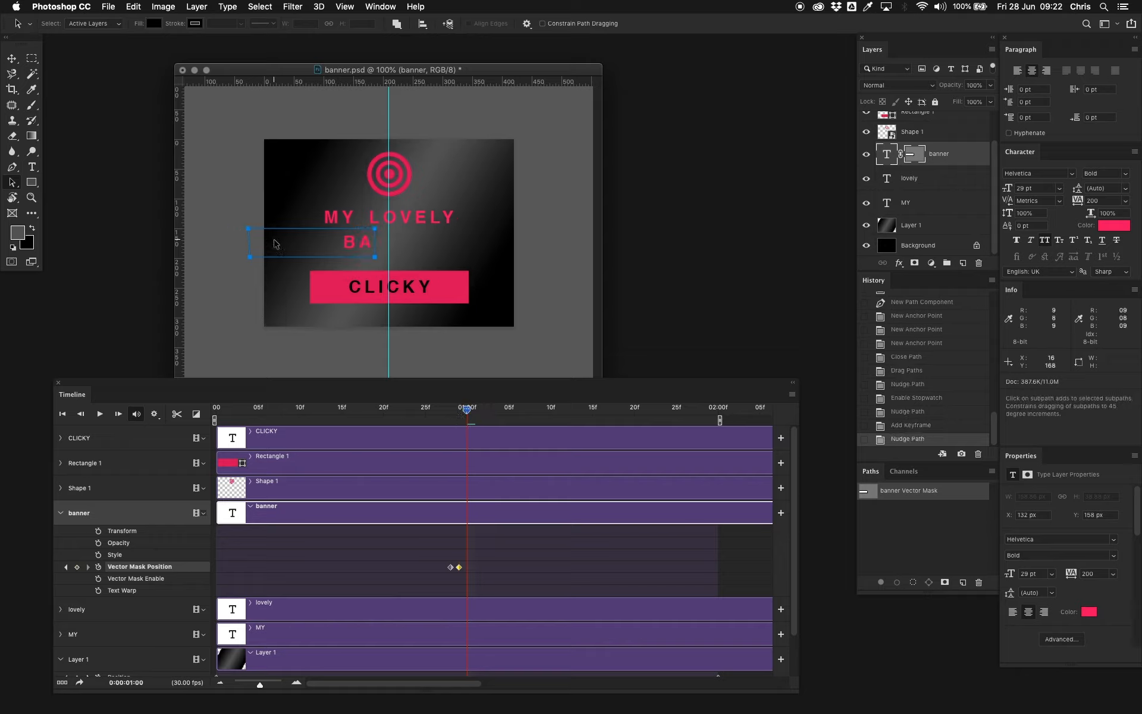
left_click(76, 568)
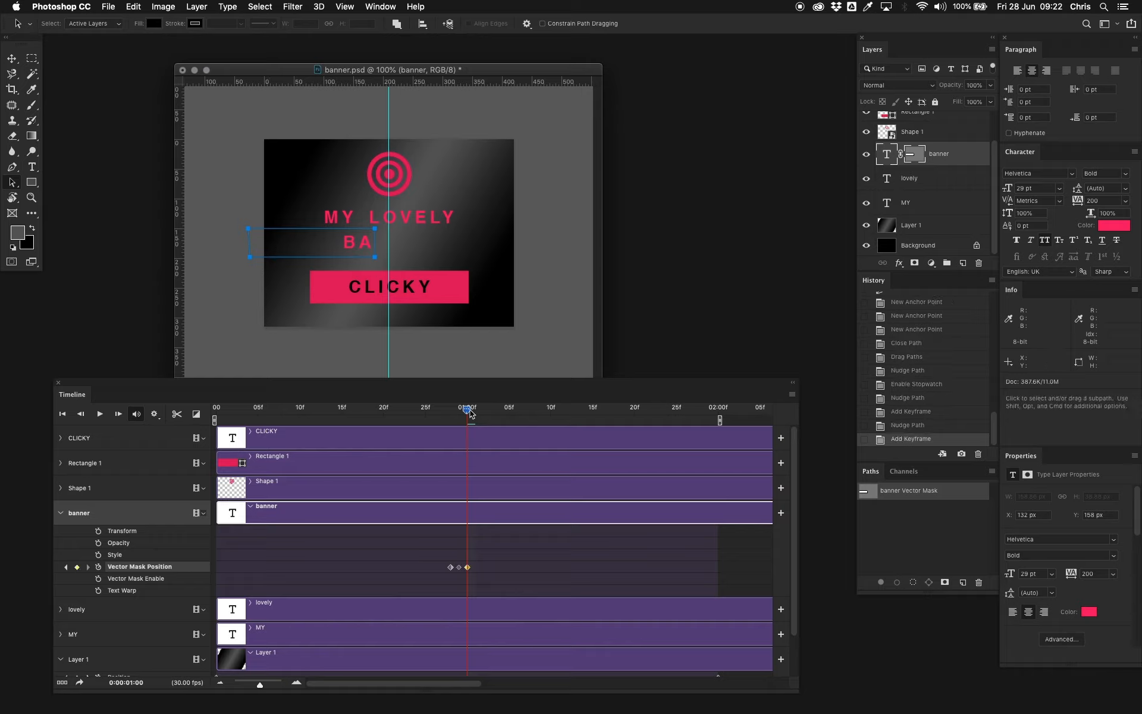
- At 0:00:01:01, nudge the mask path right to reveal BAN and add a Vector Mask Position keyframe
left_click_drag(469, 412, 476, 413)
key("shift+Right")
key("shift+Right")
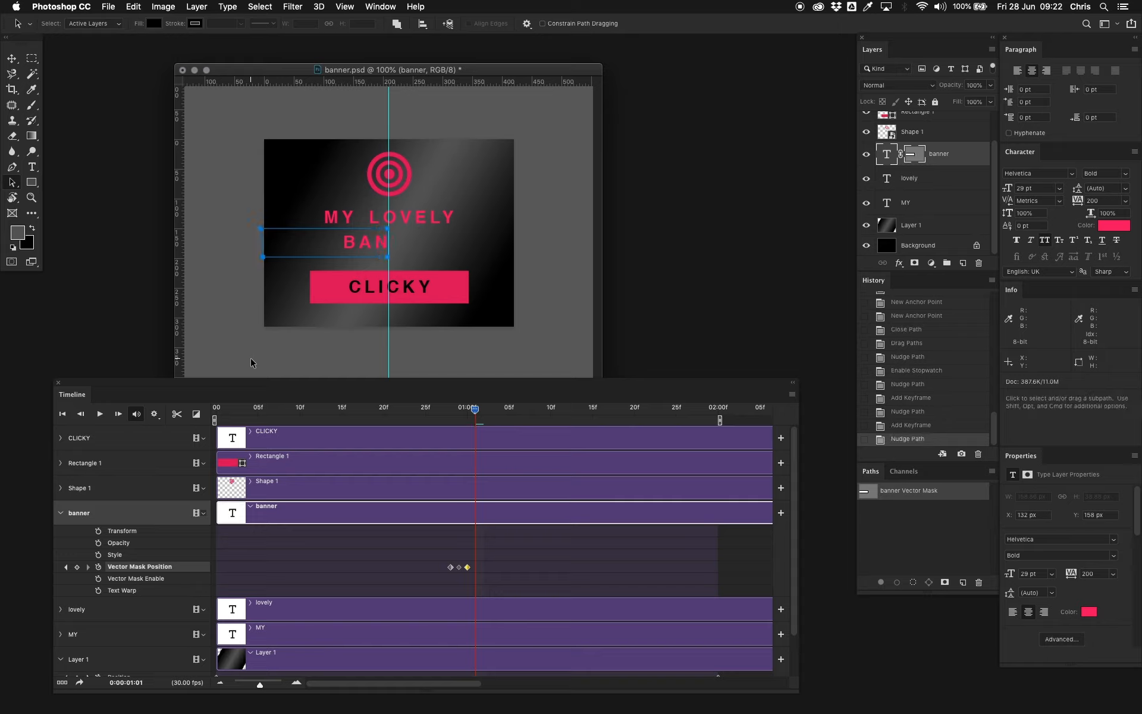
left_click(78, 567)
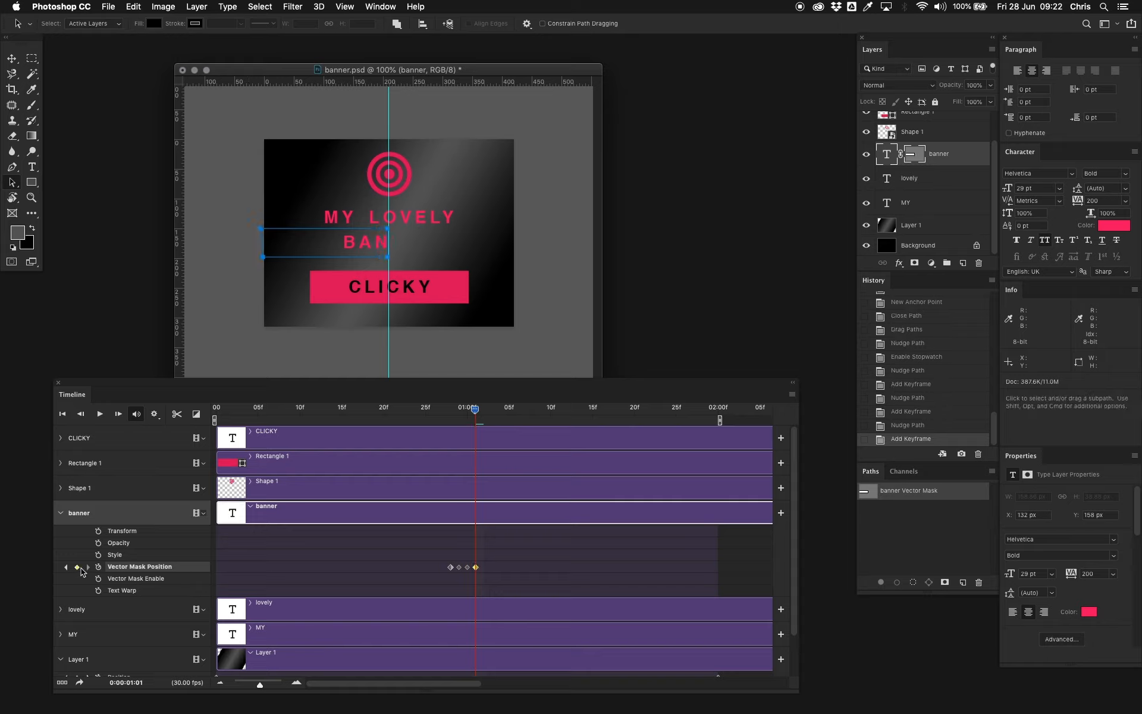
- At 0:00:01:02, nudge the mask path right to reveal BANN and add a Vector Mask Position keyframe
left_click_drag(479, 412, 484, 410)
key("Right")
key("Right")
key("Right")
key("Right")
key("Right")
key("Right")
key("Right")
key("Right")
key("Right")
key("Right")
key("Right")
key("Right")
key("Right")
key("Right")
key("Right")
key("Right")
key("Right")
key("Right")
key("Right")
key("Right")
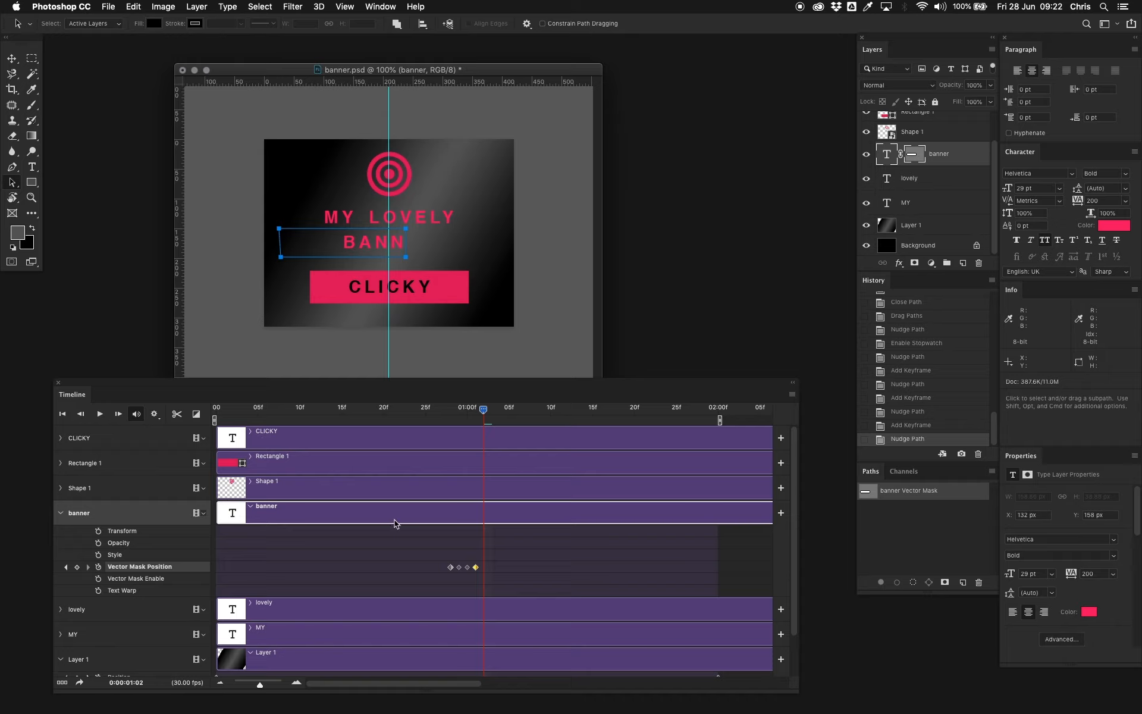
left_click(77, 567)
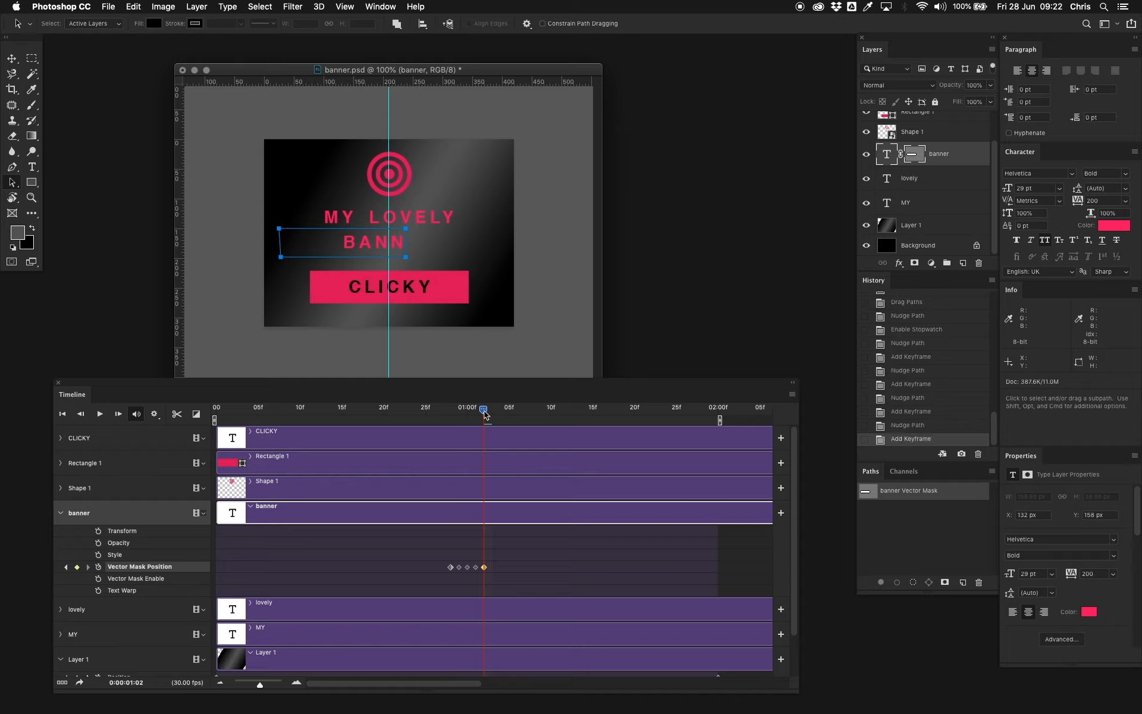
- At 0:00:01:03, nudge the mask path right to reveal BANNE and add a Vector Mask Position keyframe
left_click_drag(484, 410, 492, 408)
key("Right")
key("Right")
key("Right")
key("Right")
key("Right")
key("Right")
key("Right")
key("Right")
key("Right")
key("Right")
key("Right")
key("Right")
key("Right")
key("Right")
key("Right")
key("Right")
key("Right")
key("Right")
key("Right")
key("Right")
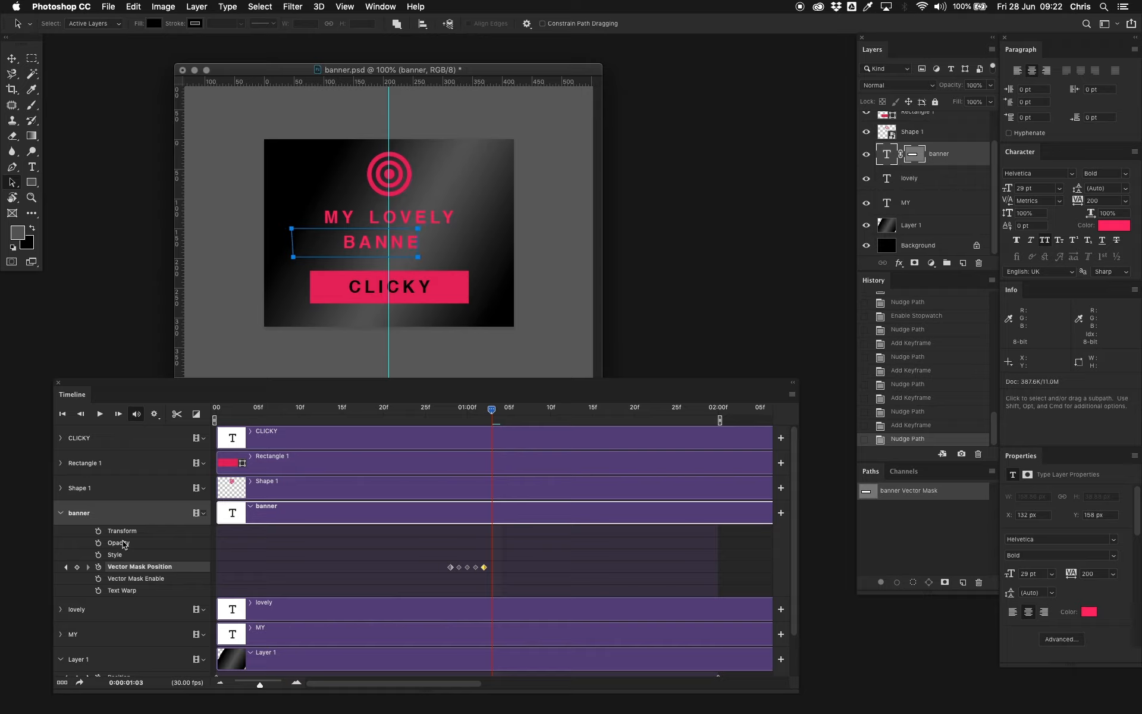
key("Right")
key("Right")
key("Right")
left_click(77, 567)
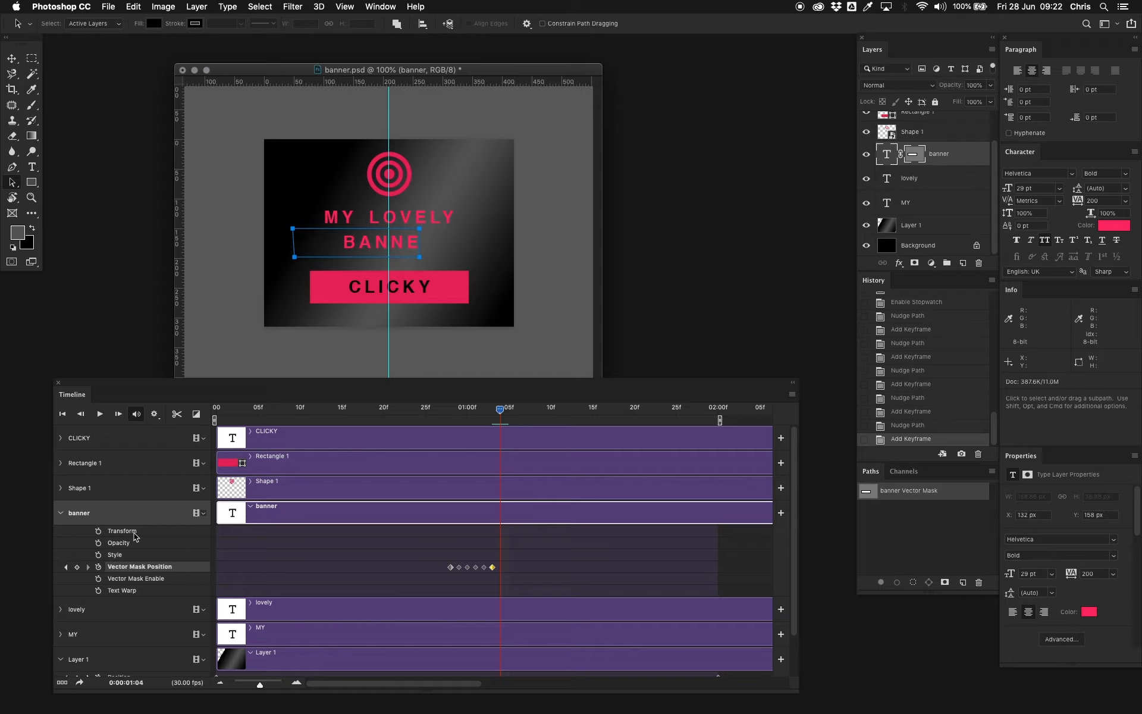
- At 0:00:01:04, nudge the mask path right to reveal the whole word BANNER and add a Vector Mask Position keyframe
key("shift+Right")
key("shift+Right")
key("shift+Right")
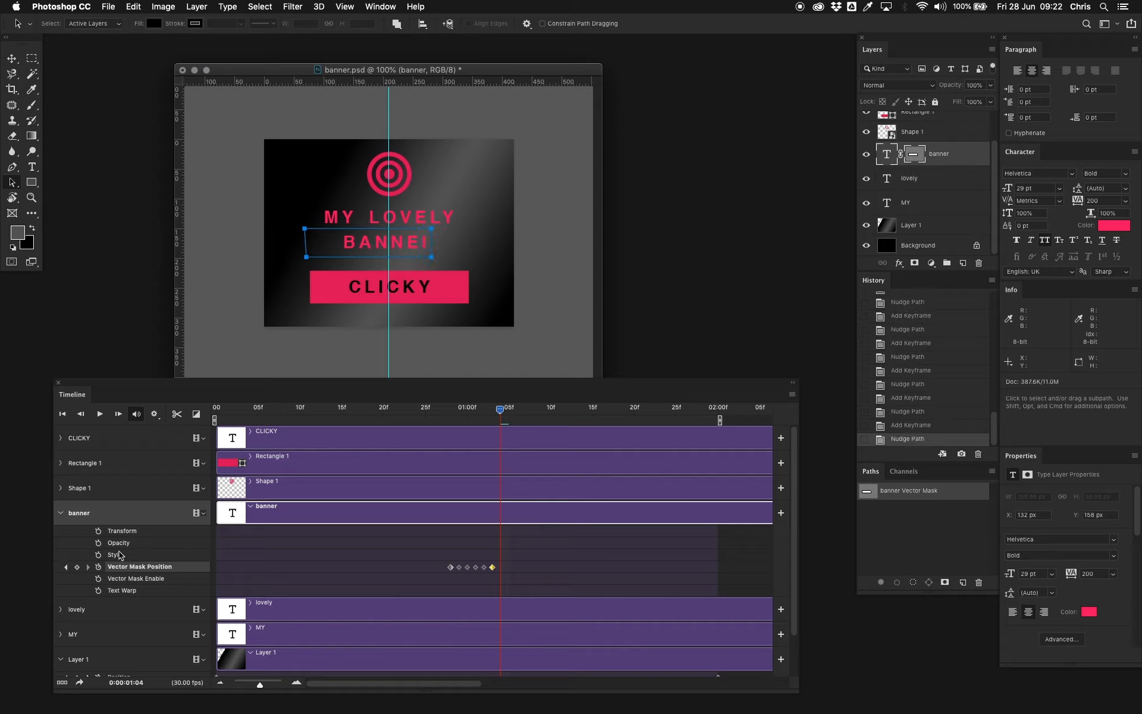
left_click(77, 568)
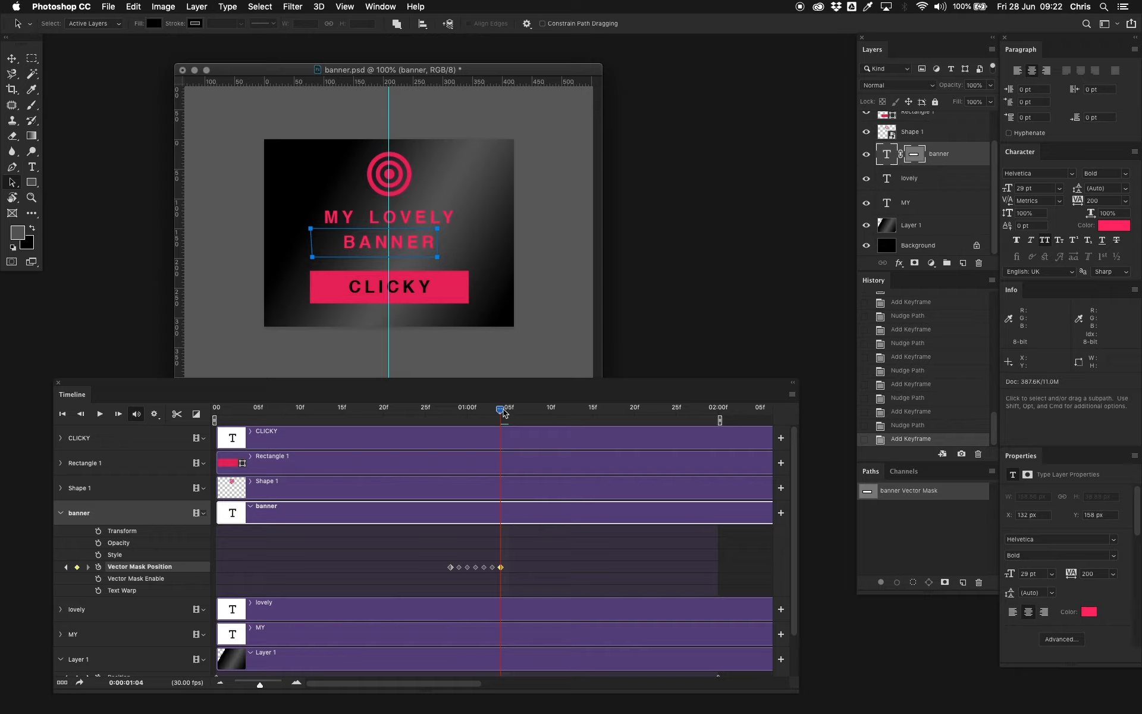
- Play the animation from the start to preview the mask reveal, and return the playhead to 0:00:01:04
left_click_drag(503, 412, 204, 430)
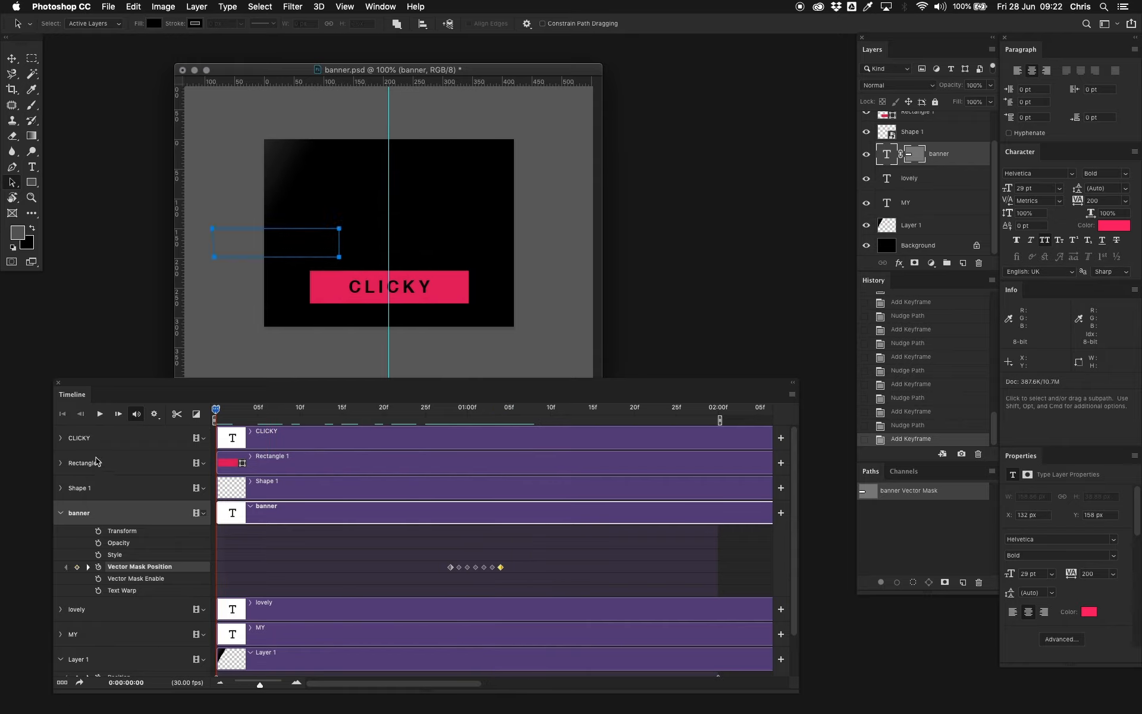
left_click(99, 414)
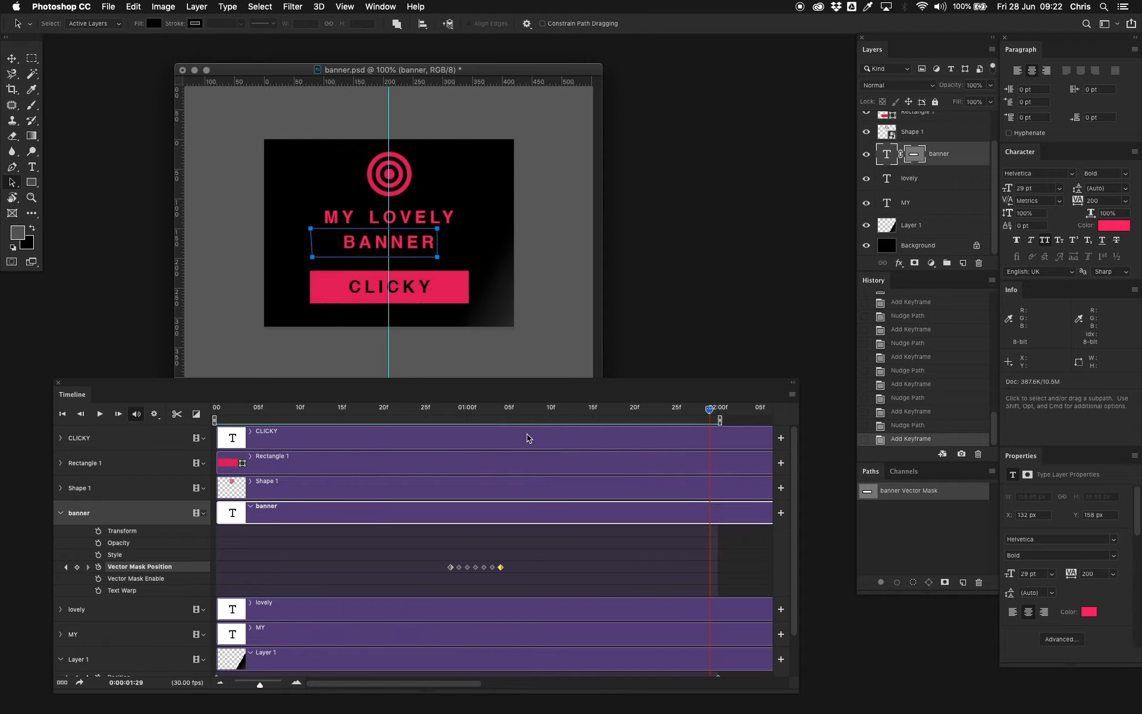
left_click(502, 412)
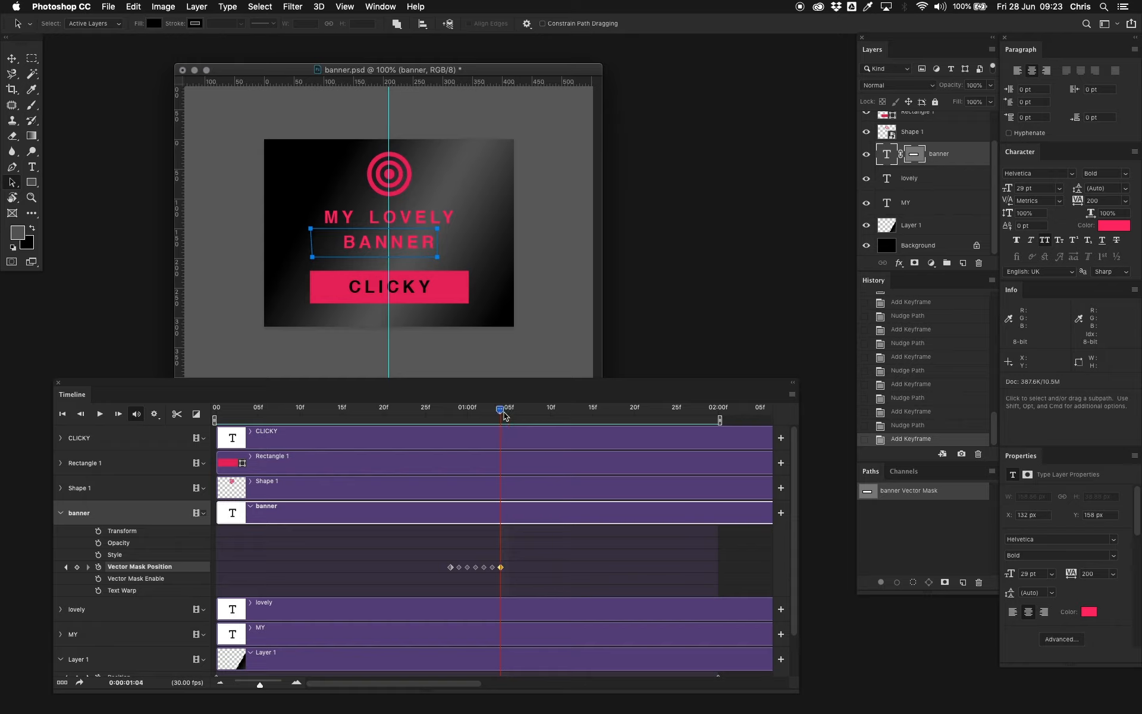
- Move the playhead to 0:00:01:10 and convert the CLICKY text and Rectangle 1 layers into one smart object
left_click_drag(501, 414, 549, 411)
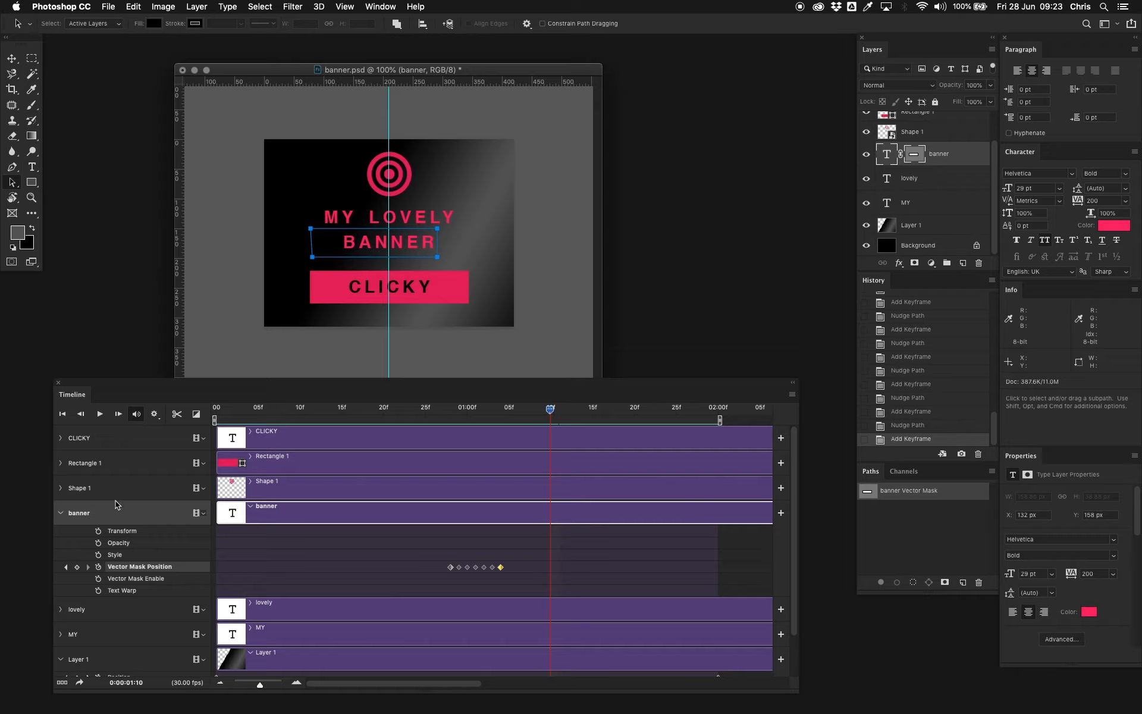
left_click(61, 512)
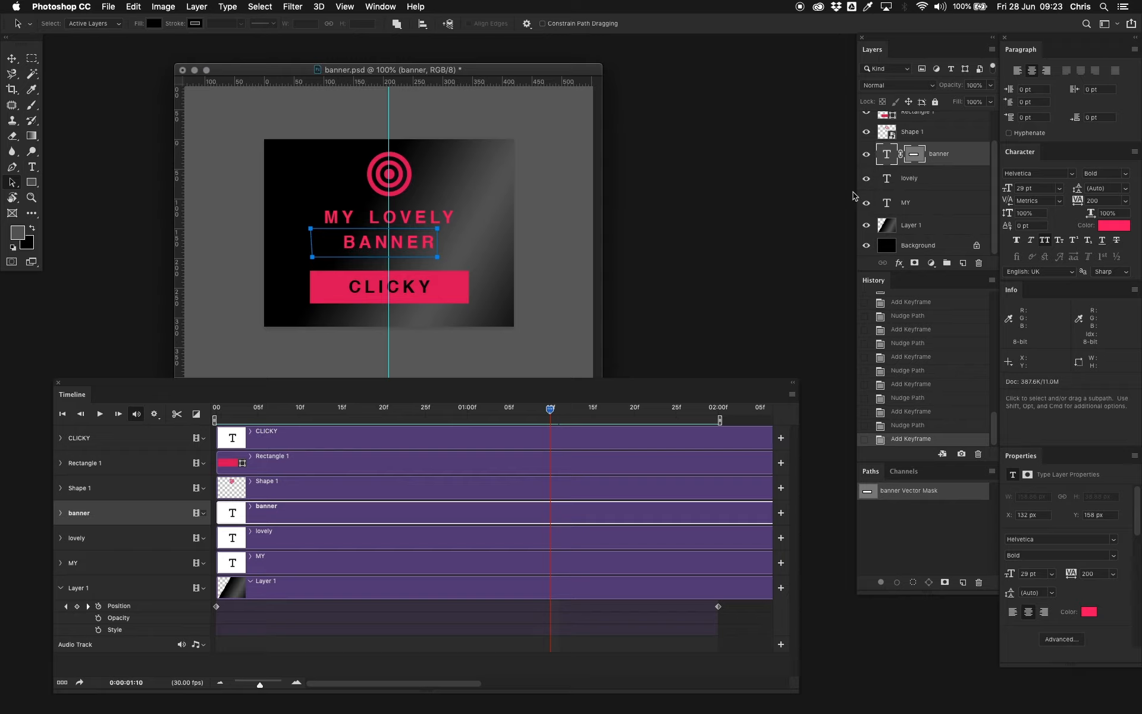
scroll(970, 146, "up", 2)
left_click(932, 147)
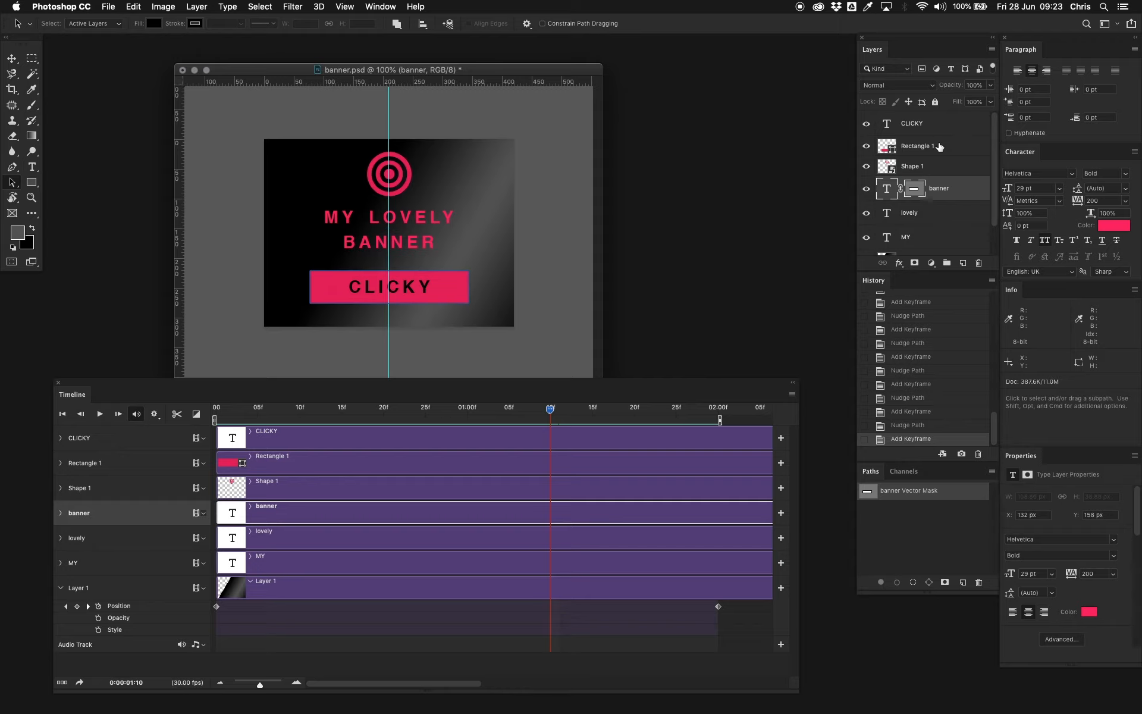
left_click(939, 125, "shift")
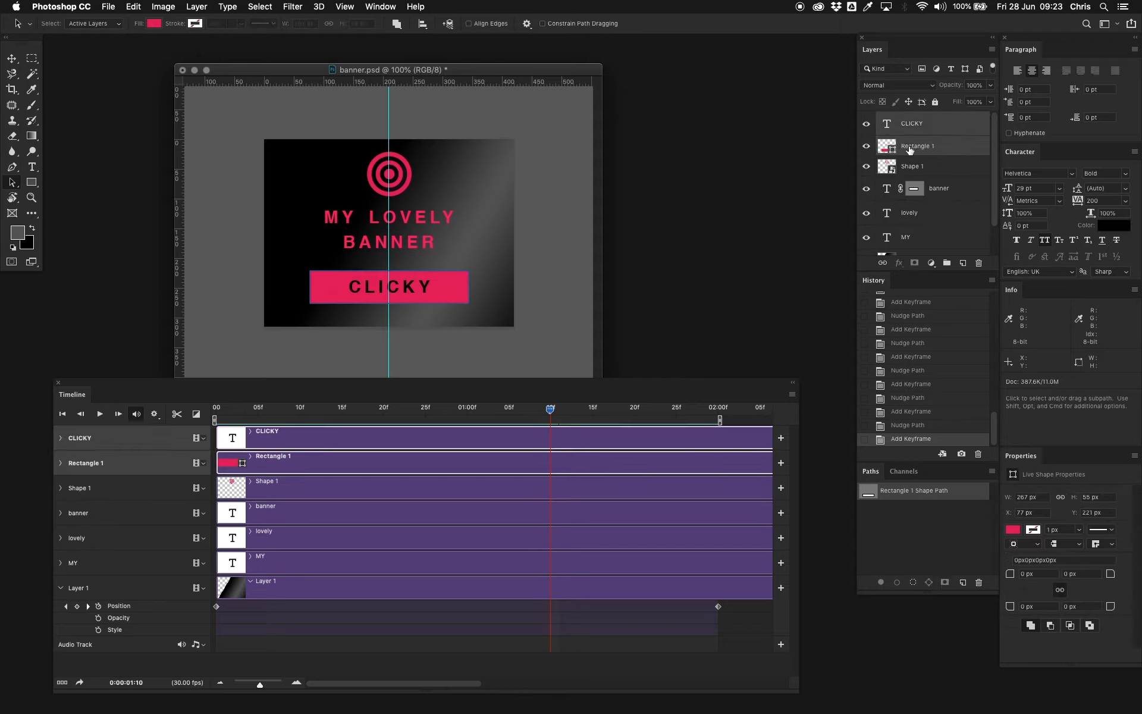
right_click(955, 144)
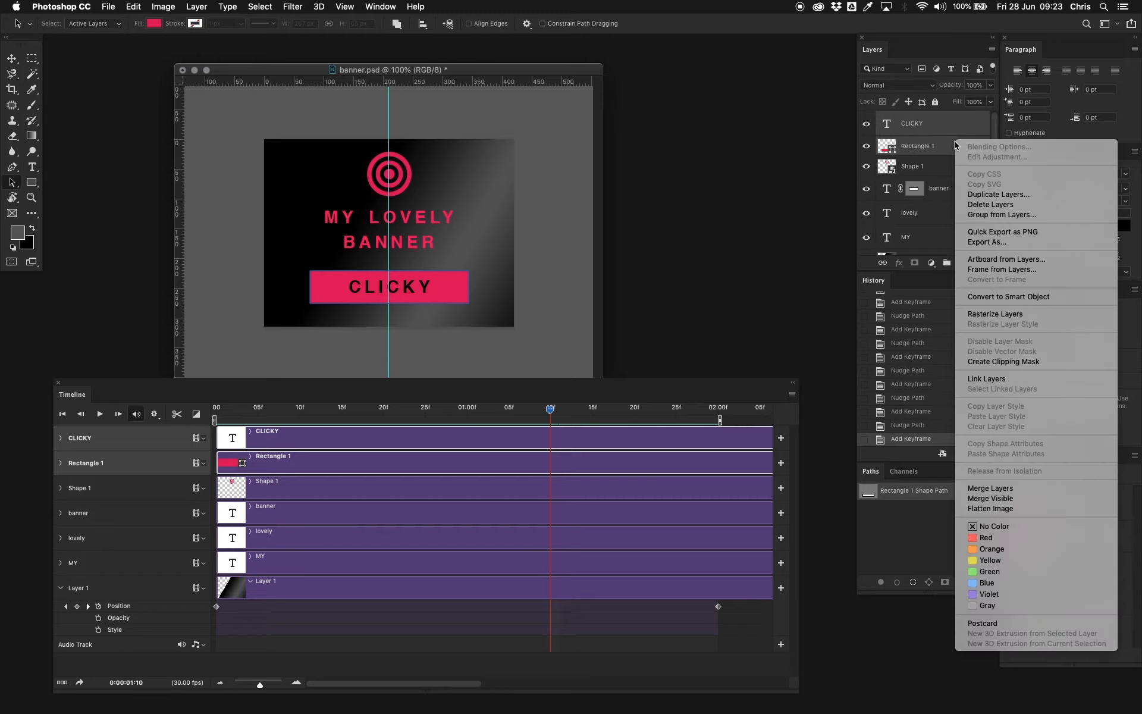
left_click(1003, 297)
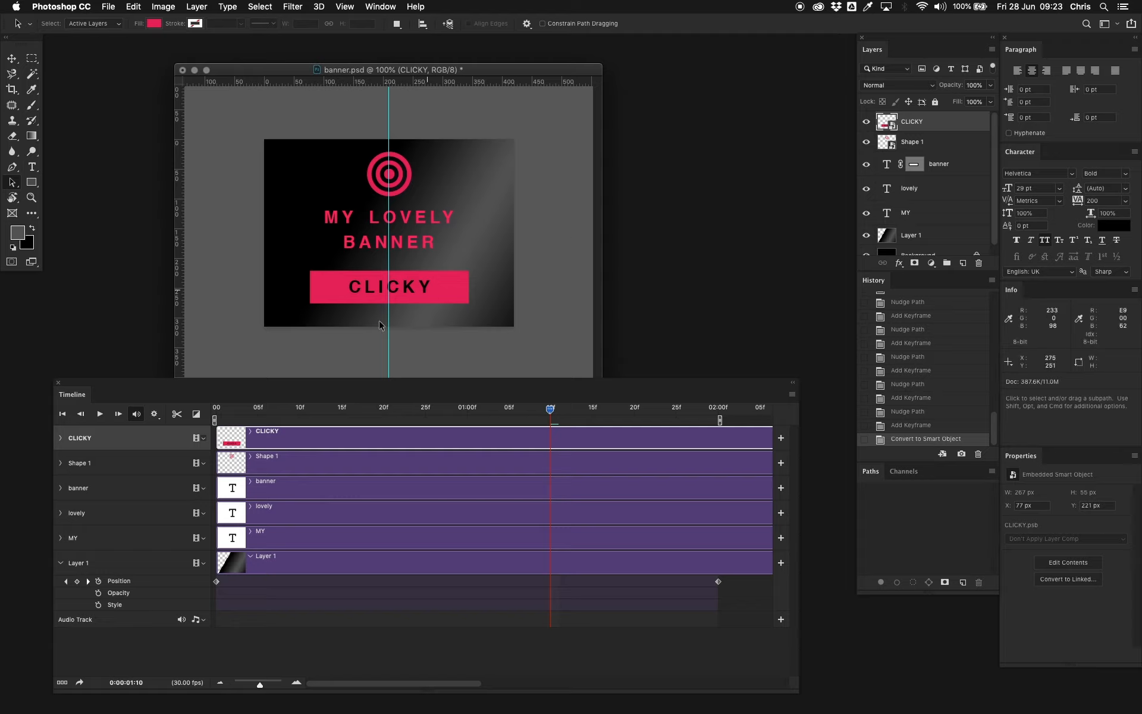
- Open the contents of the CLICKY smart object, change its button text to HELLO, and save it to update the banner
double_click(890, 123)
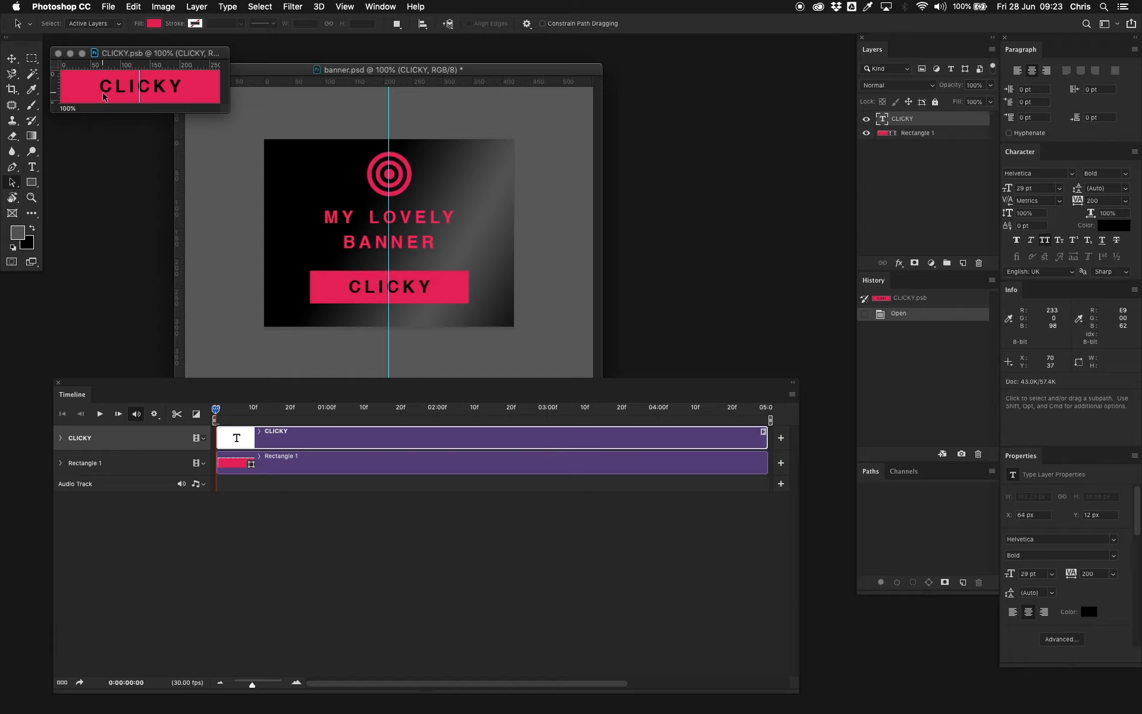
key("t")
left_click_drag(98, 86, 228, 91)
type("HELLOW")
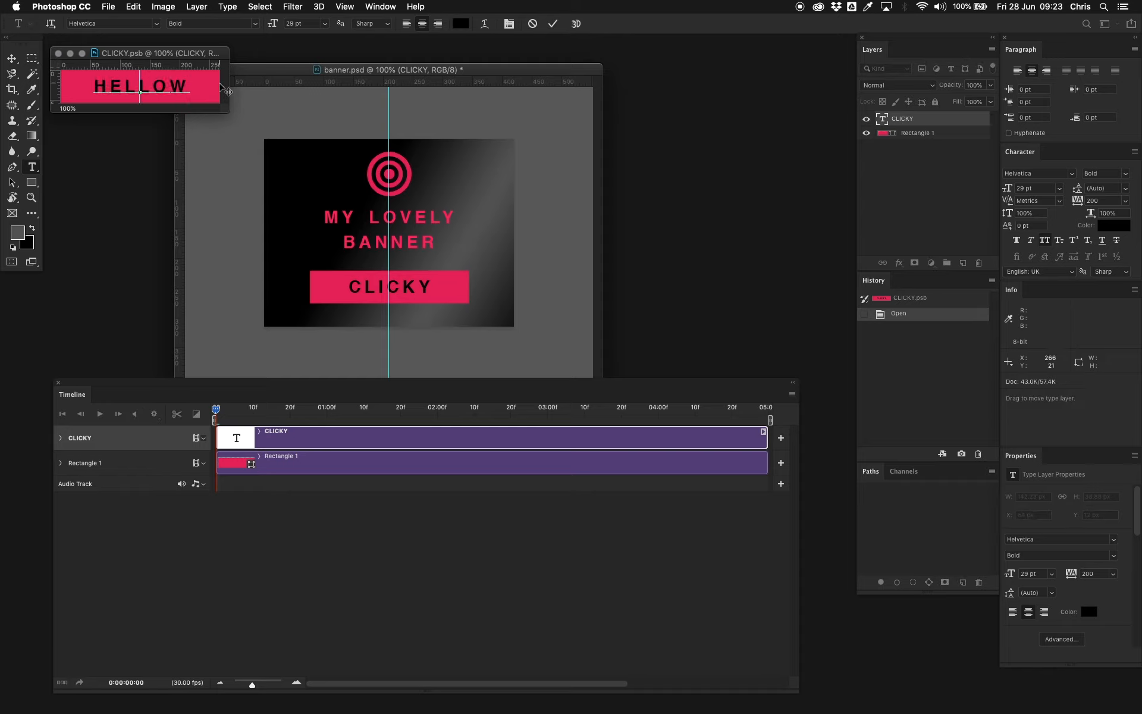
key("BackSpace")
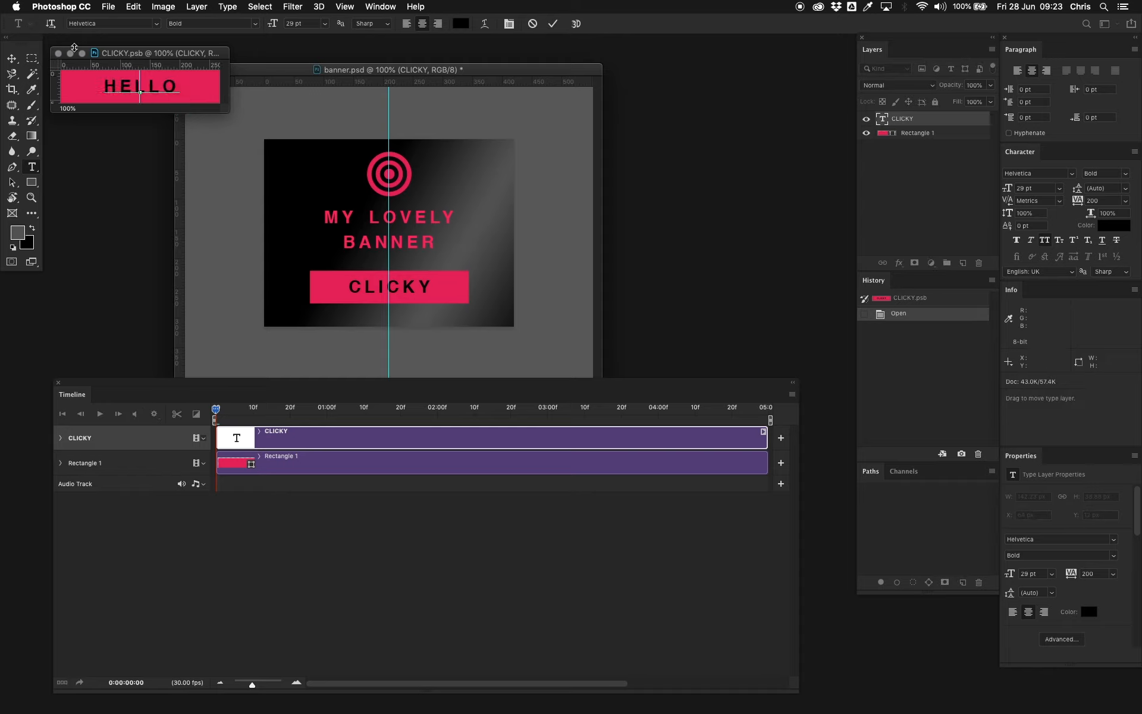
left_click(12, 58)
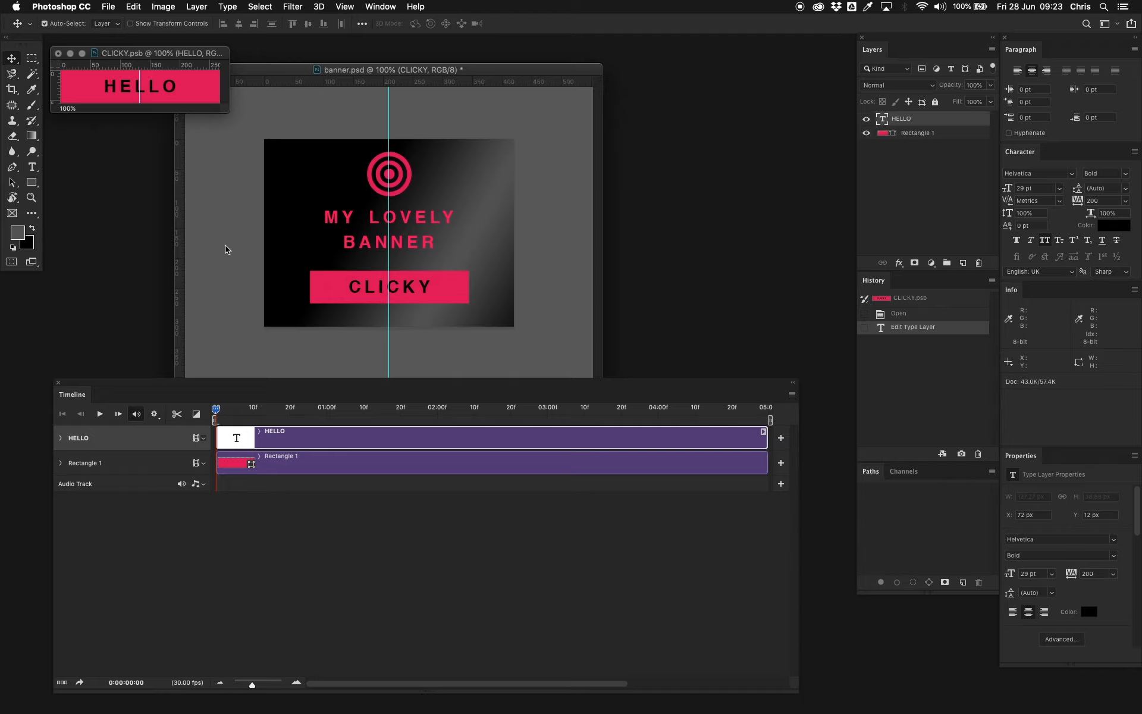
key("super+s")
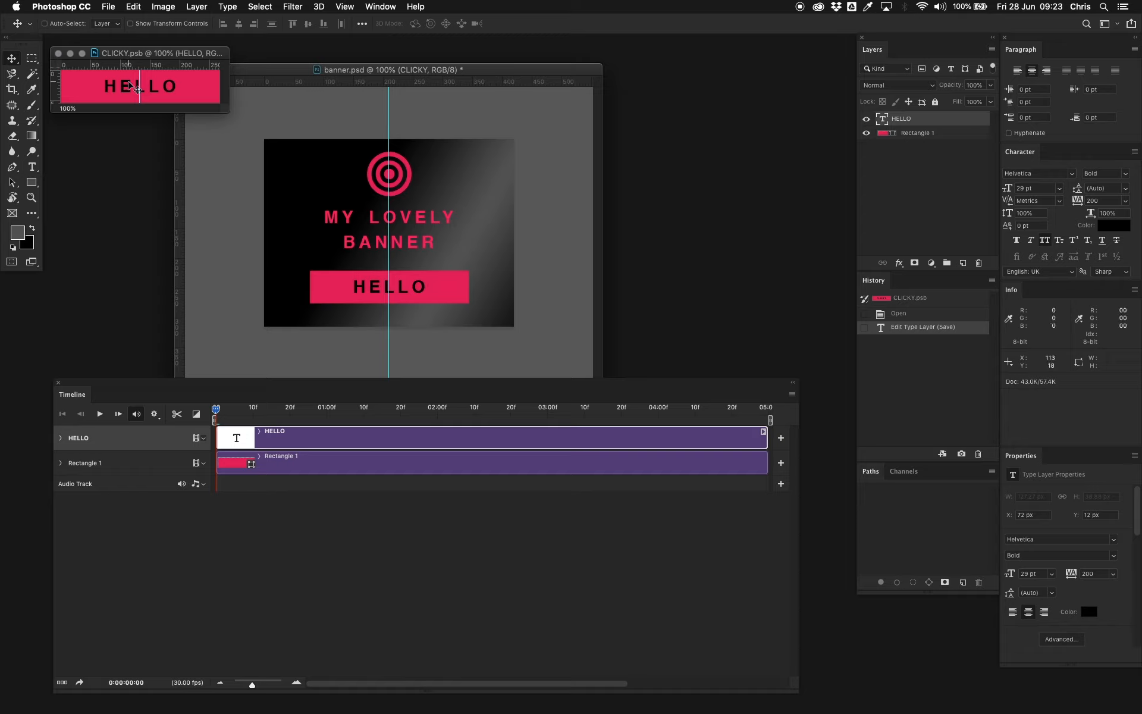
- Change the smart object's button text back to CLICKY, save it, and close CLICKY.psb
double_click(132, 90)
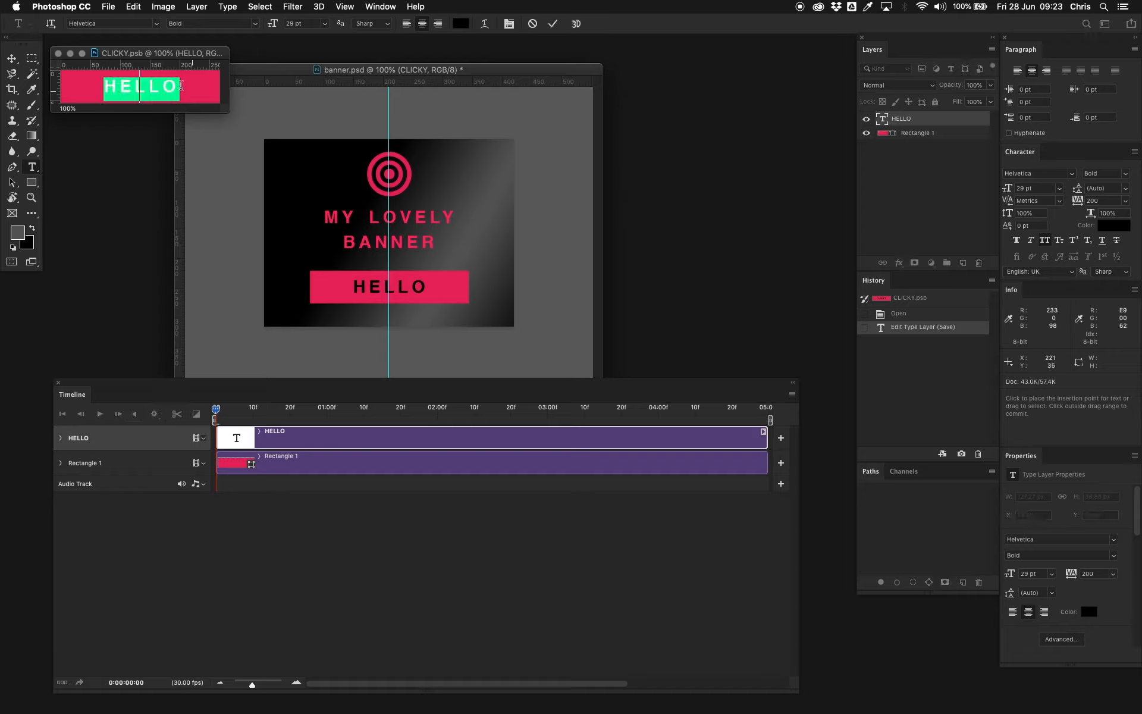
type("CLICKY")
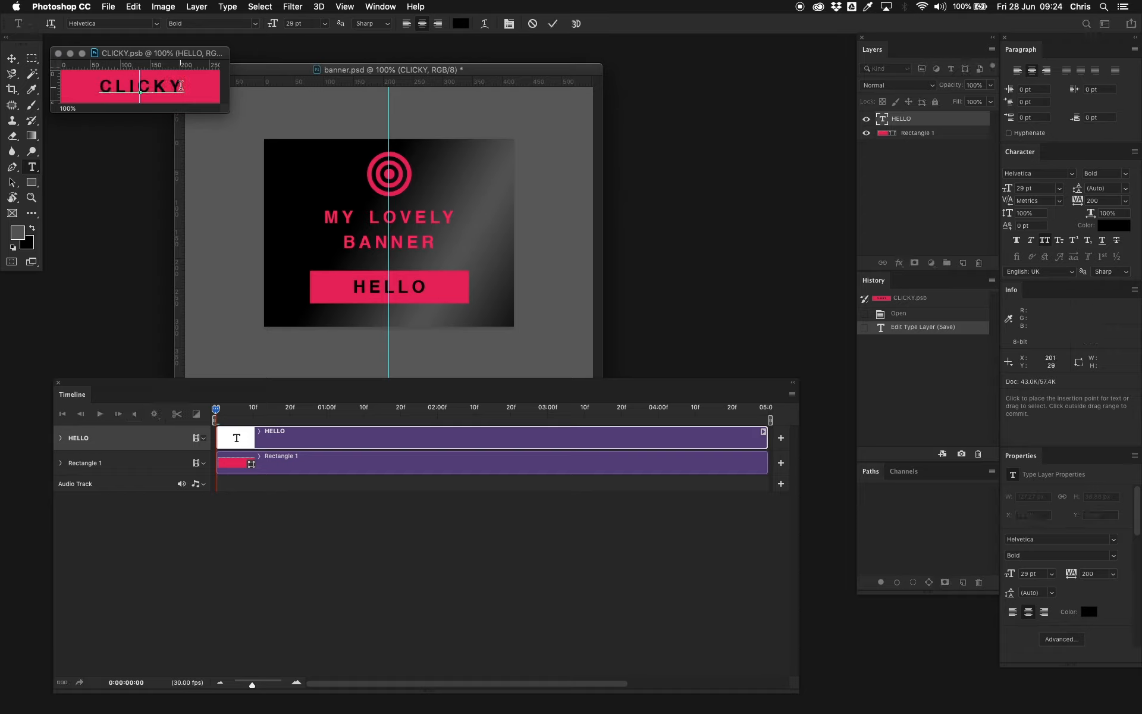
key("Escape")
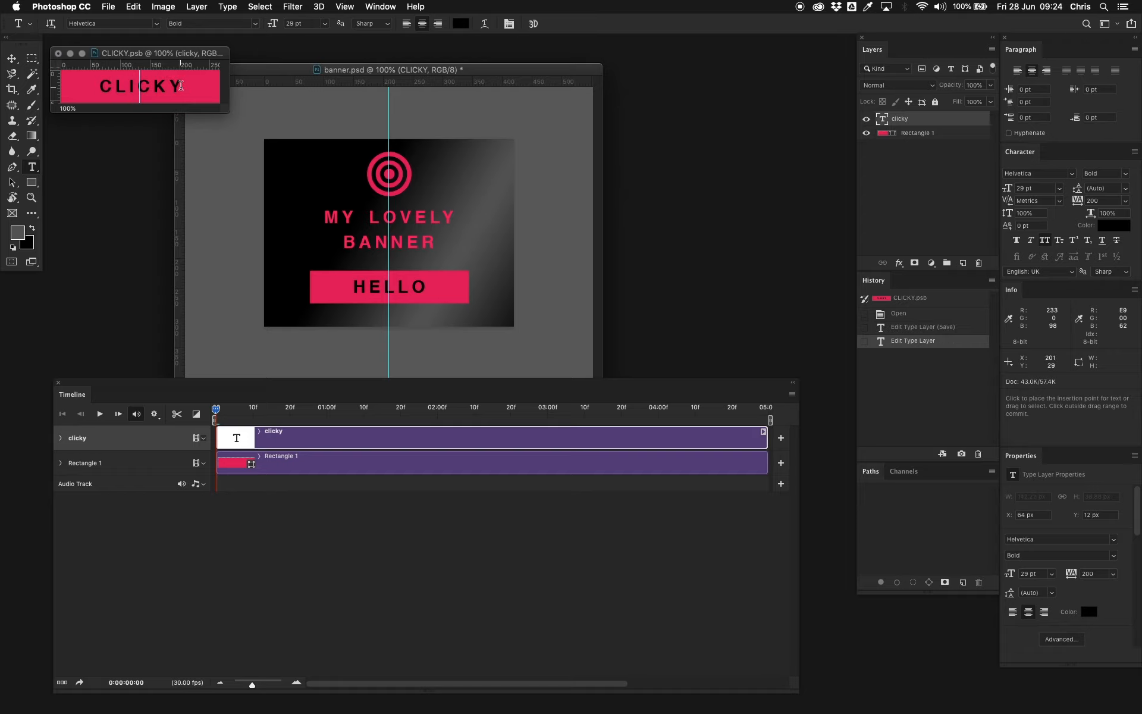
key("super+s")
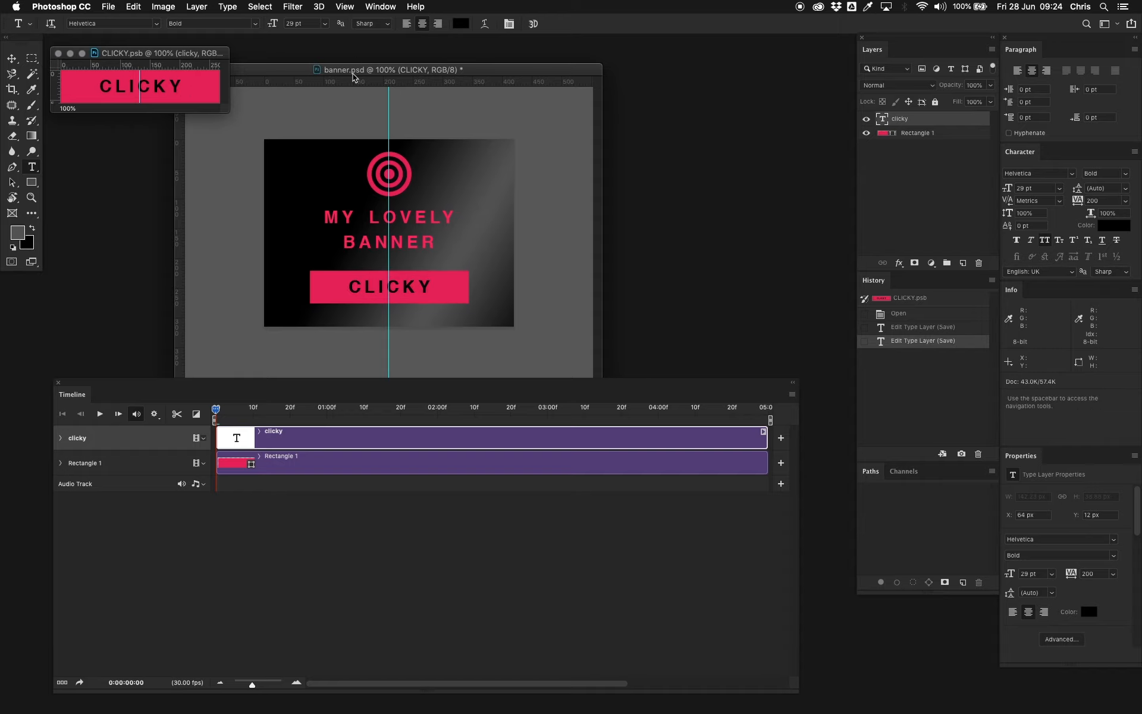
left_click(58, 53)
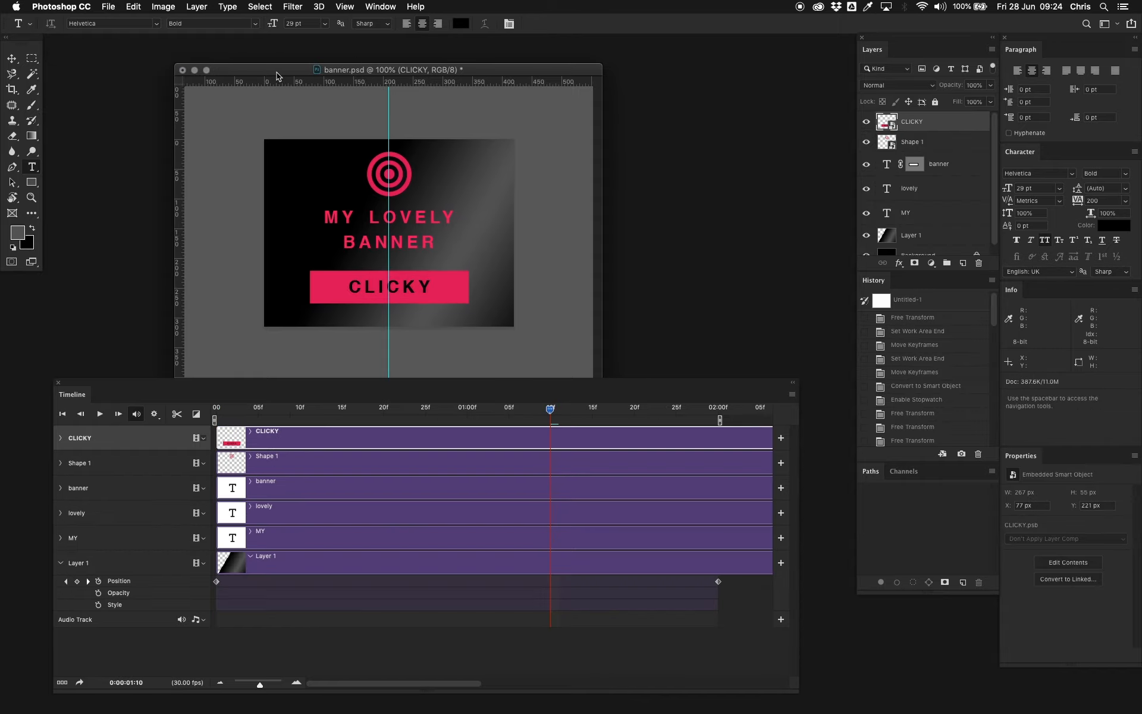
- Expand the CLICKY layer's timeline properties and enable Transform keyframing at 0:00:01:10
left_click_drag(277, 72, 277, 62)
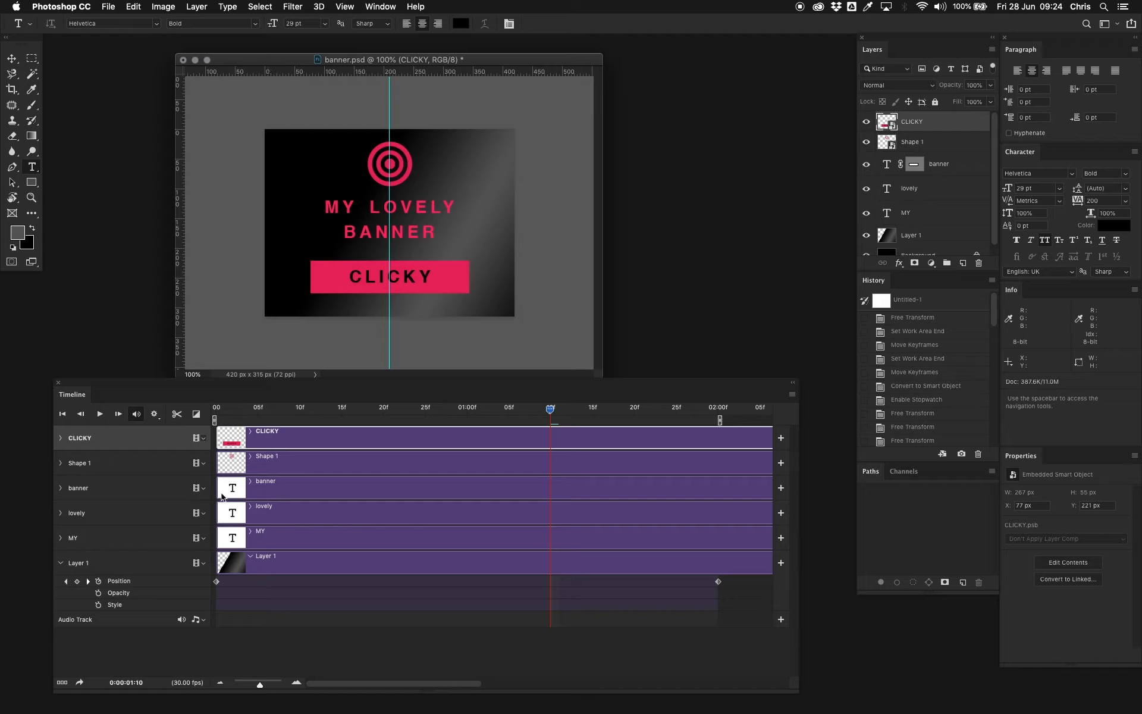
left_click(60, 438)
left_click(60, 438)
left_click(60, 438)
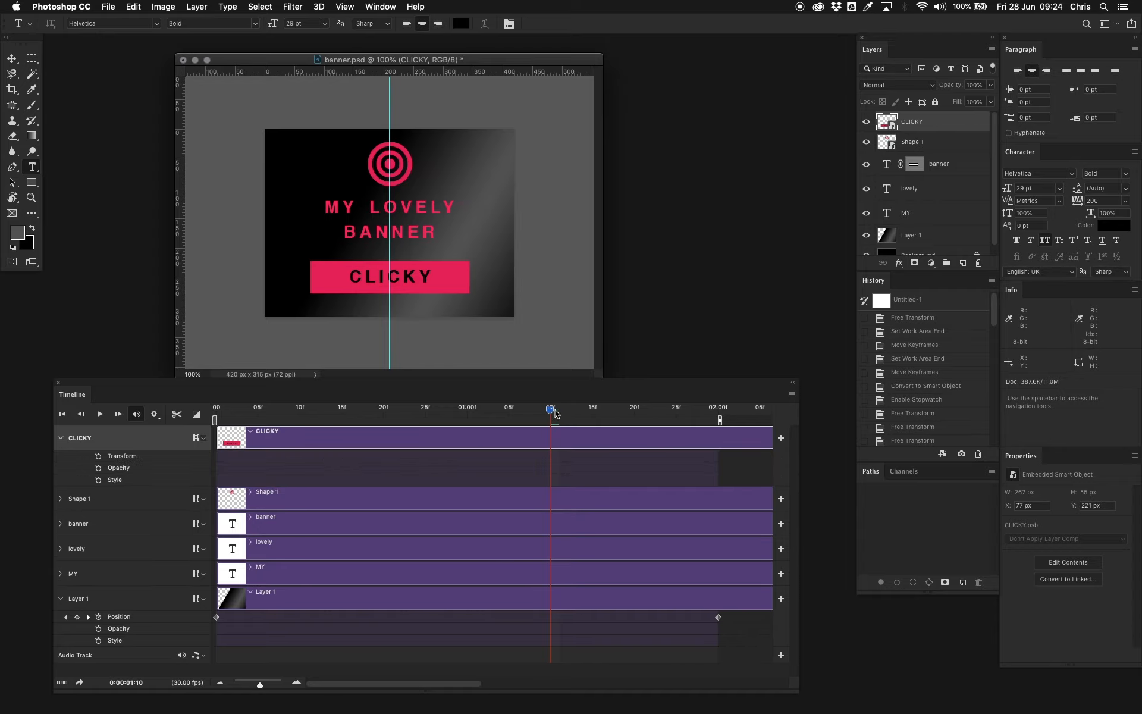
mouse_move(555, 413)
left_mouse_down()
mouse_move(581, 412)
mouse_move(555, 415)
left_mouse_up()
left_click(11, 60)
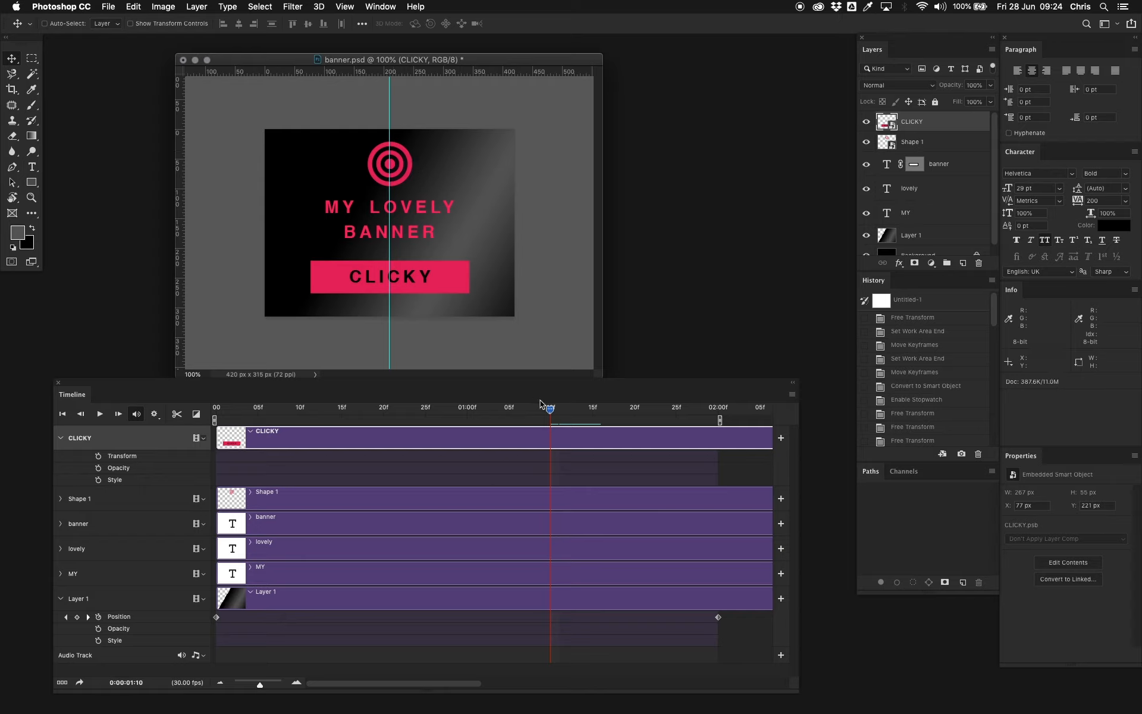
left_click(98, 456)
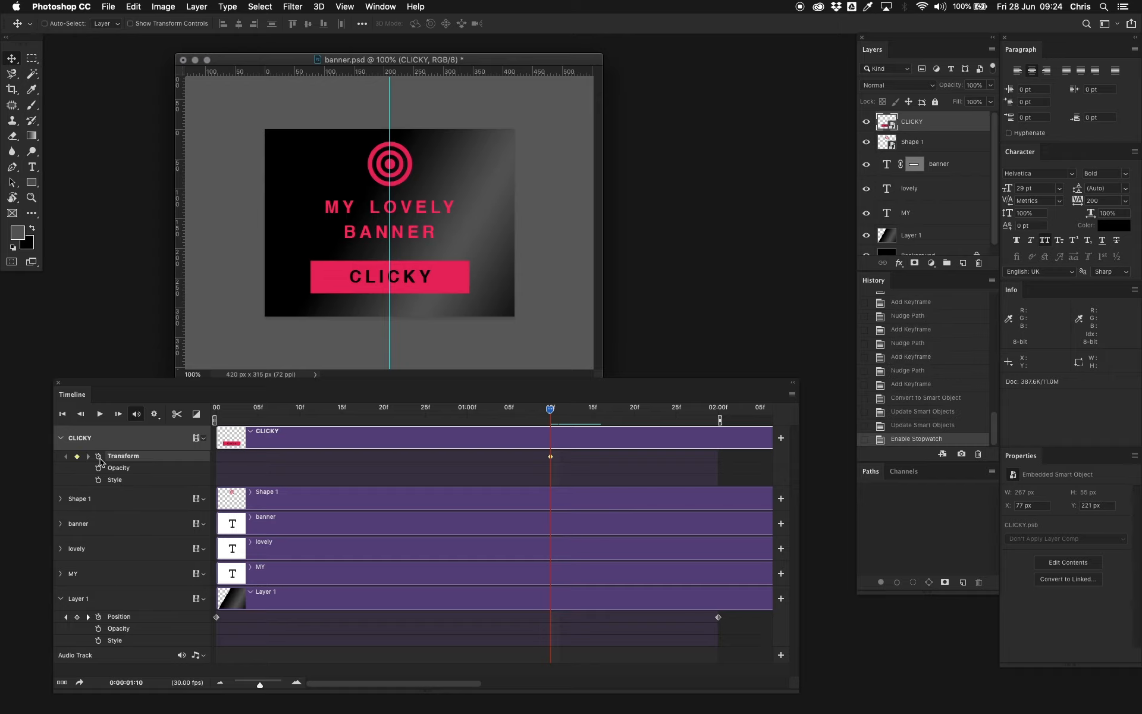
- At 0:00:01:12, scale the CLICKY button proportionally to 90% to add a Transform keyframe
left_click_drag(551, 410, 559, 412)
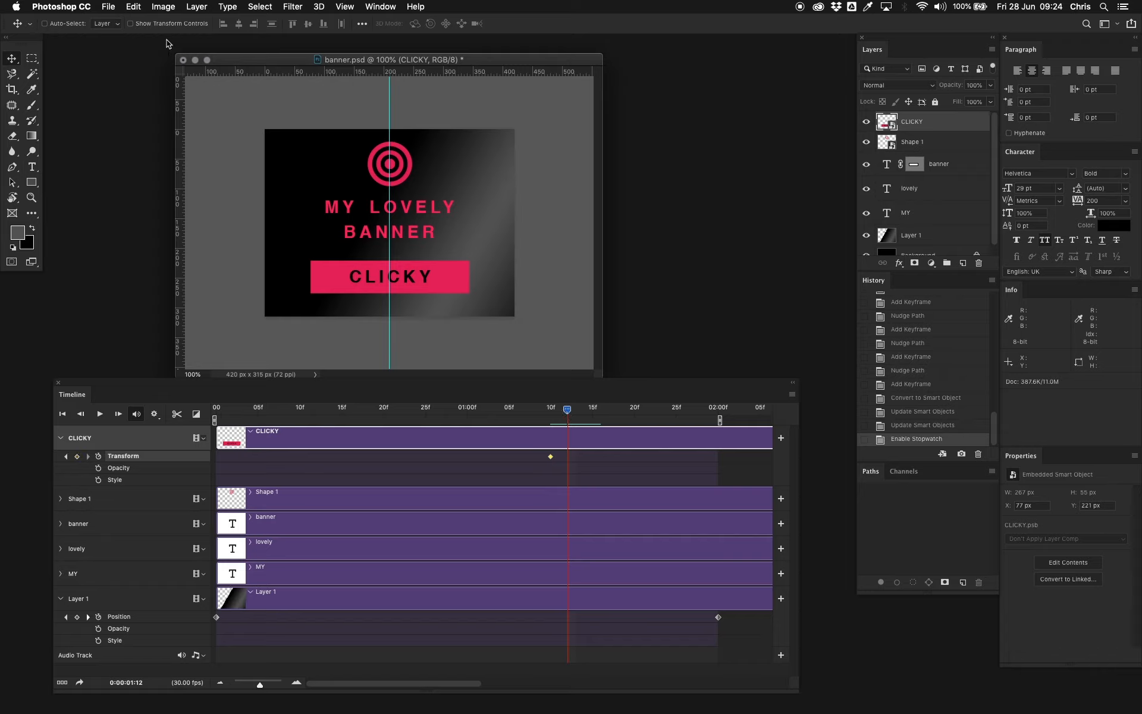
left_click_drag(245, 60, 235, 54)
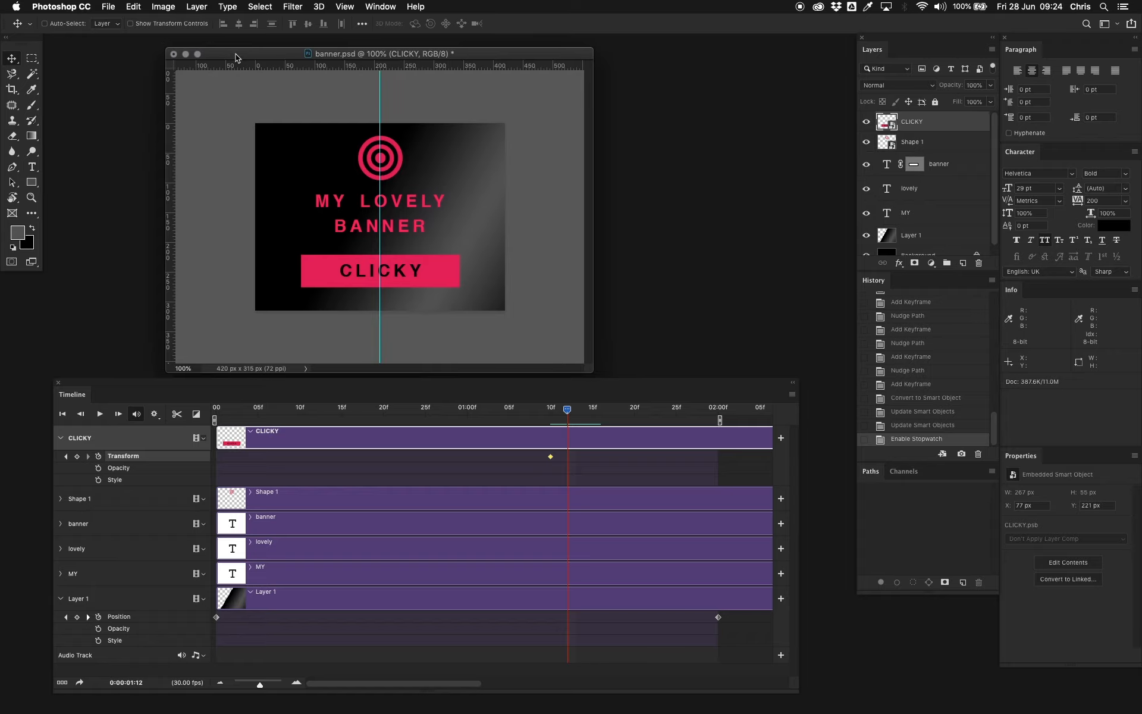
key("super+t")
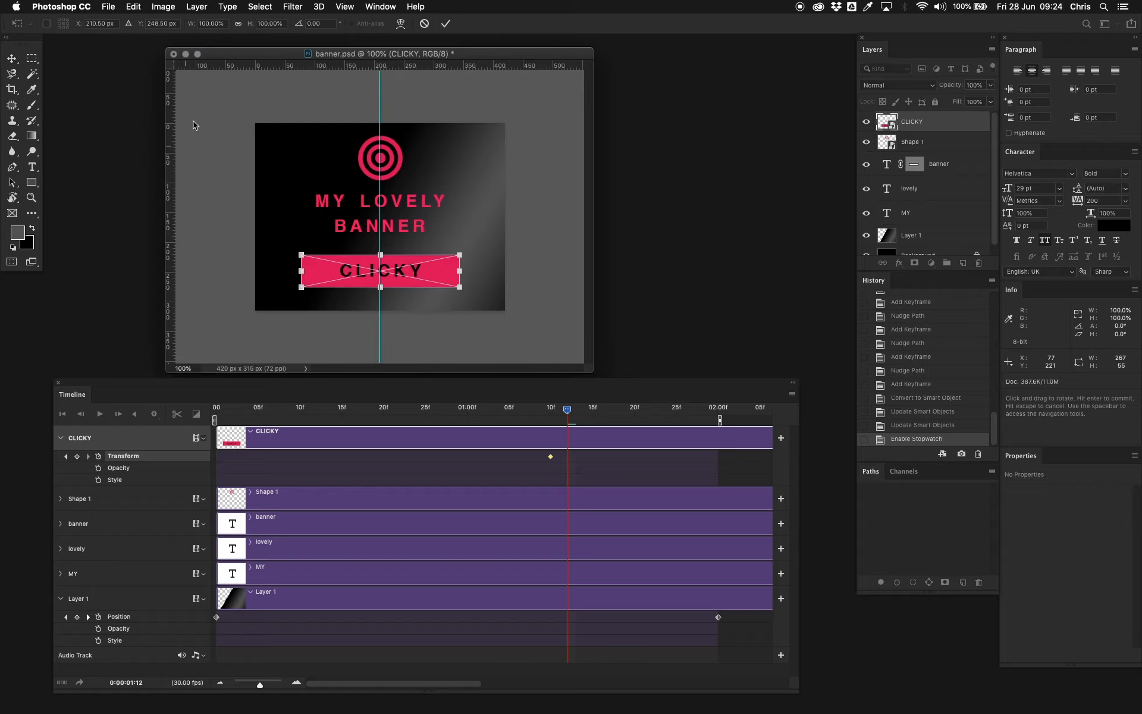
left_click(270, 23)
type("90")
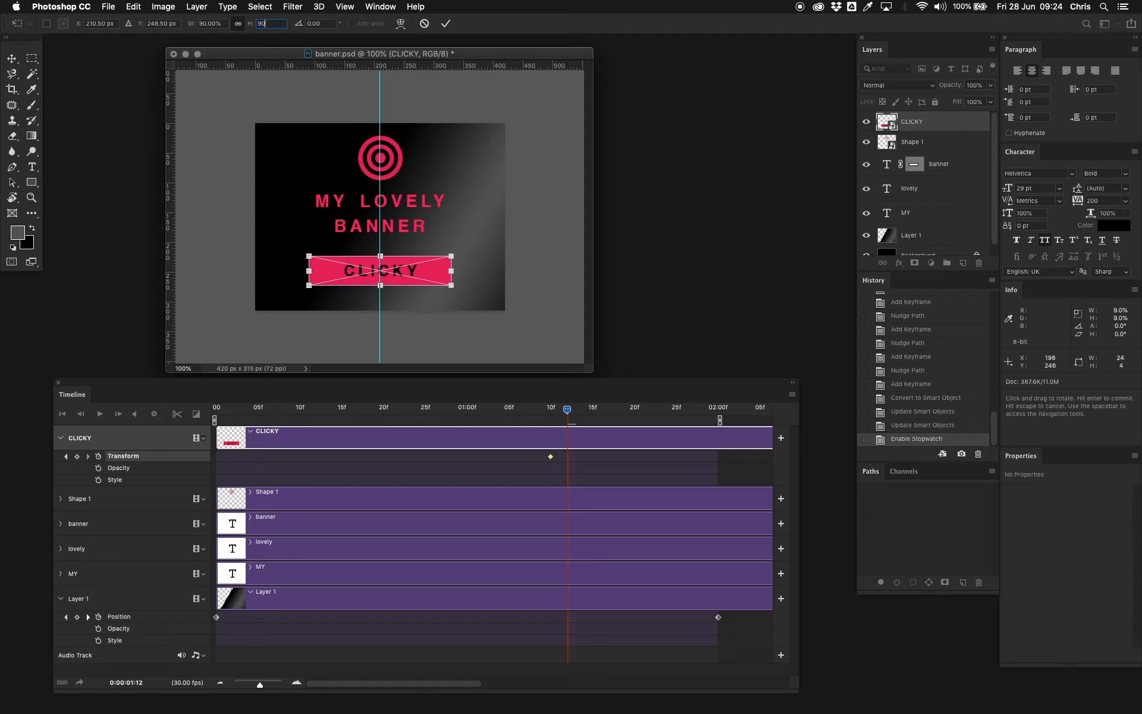
key("Return")
key("Return")
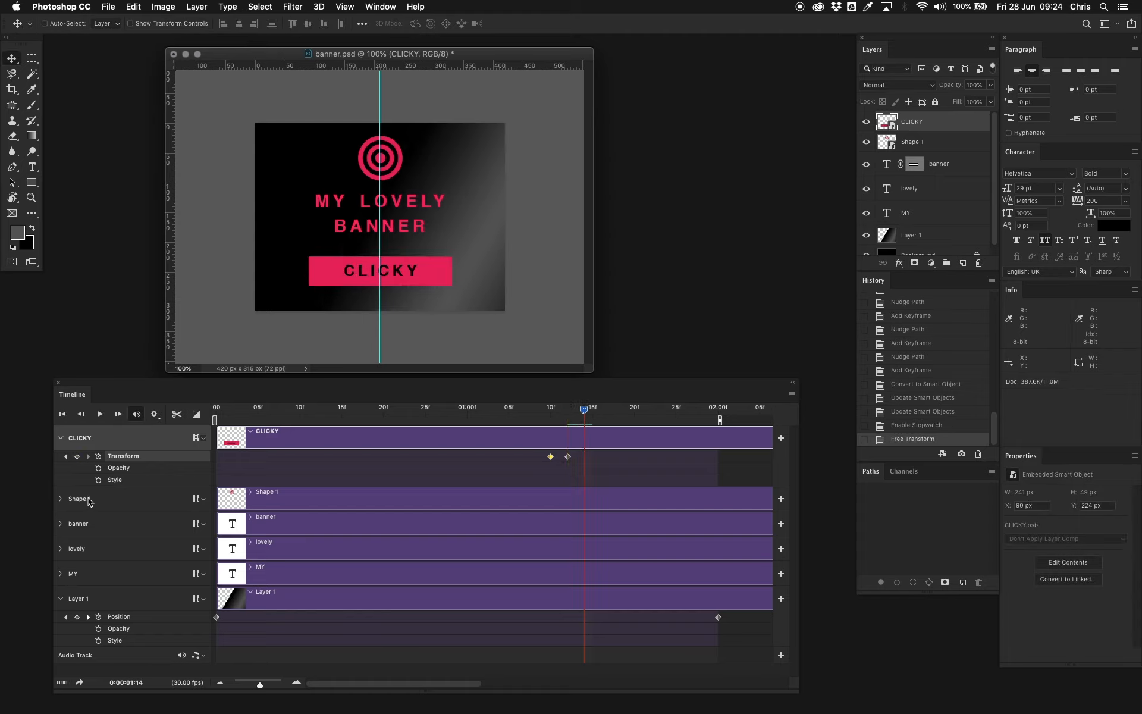
- At 0:00:01:14, try scaling only the CLICKY button's height to about 110%
key("super+t")
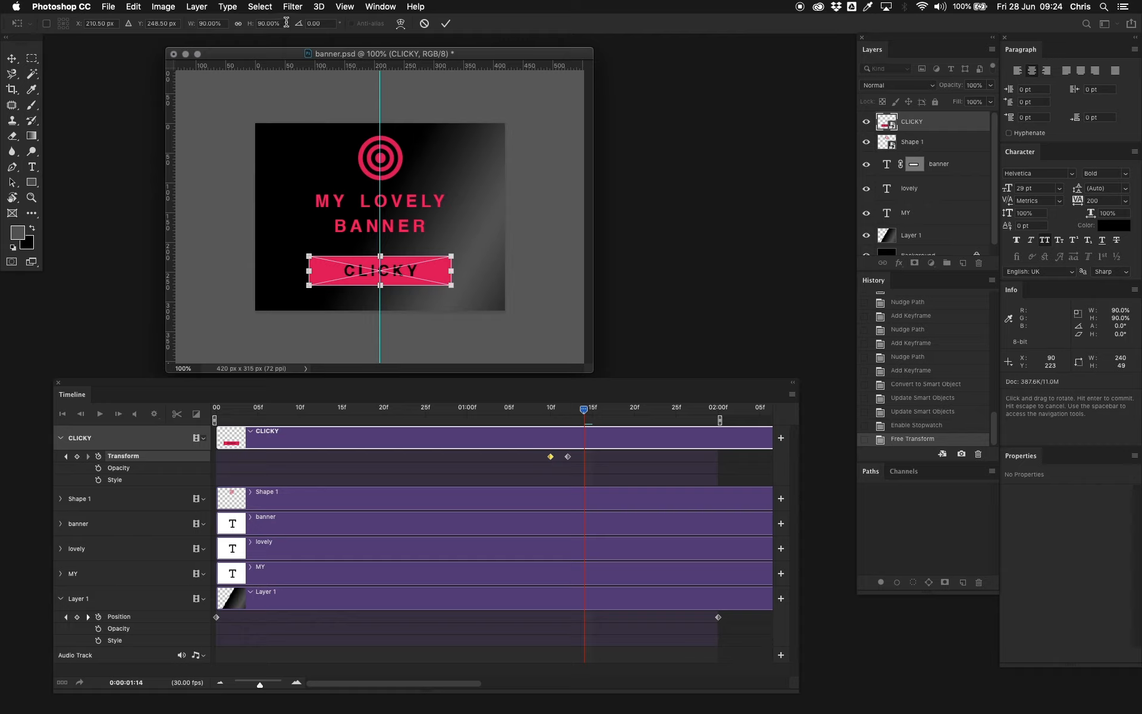
left_click_drag(284, 22, 240, 45)
type("110")
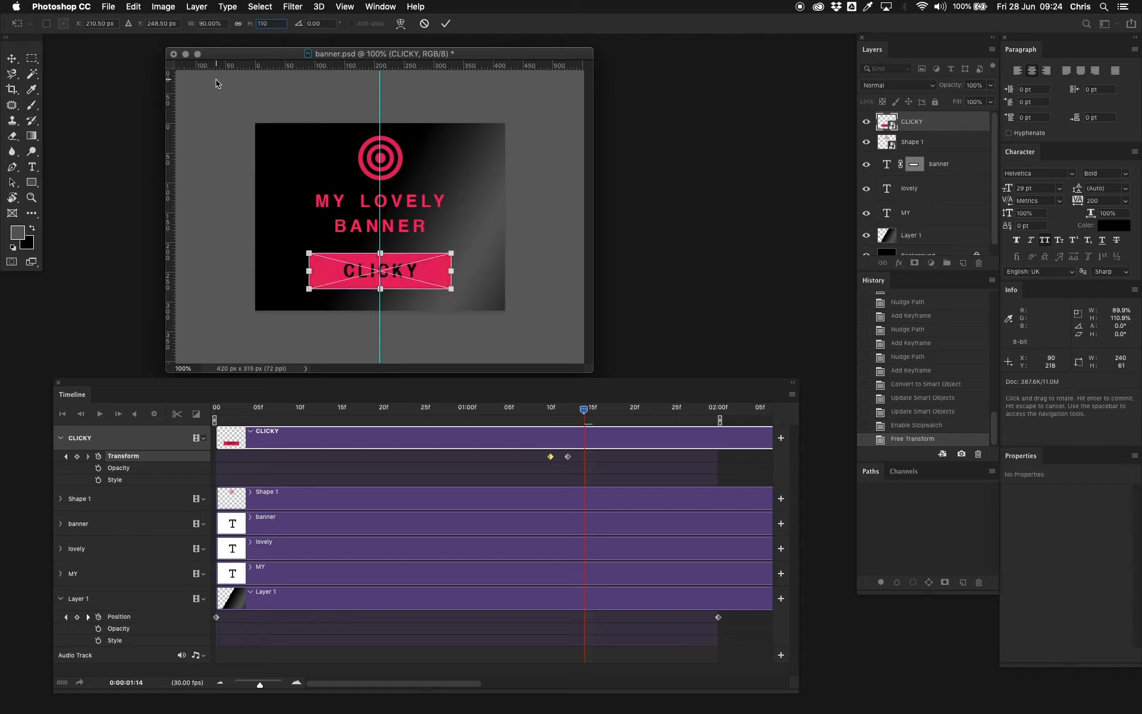
key("Return")
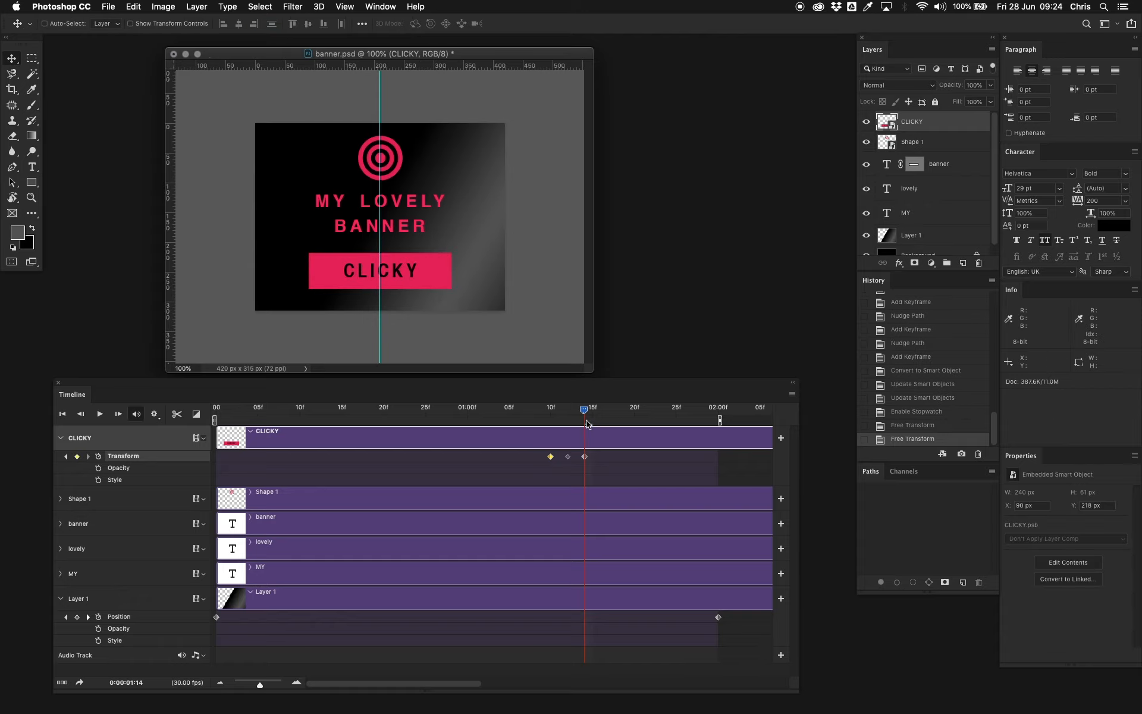
- Delete the CLICKY layer's Transform keyframe at 0:00:01:14 and return the playhead to 0:00:01:12
left_click_drag(583, 408, 601, 408)
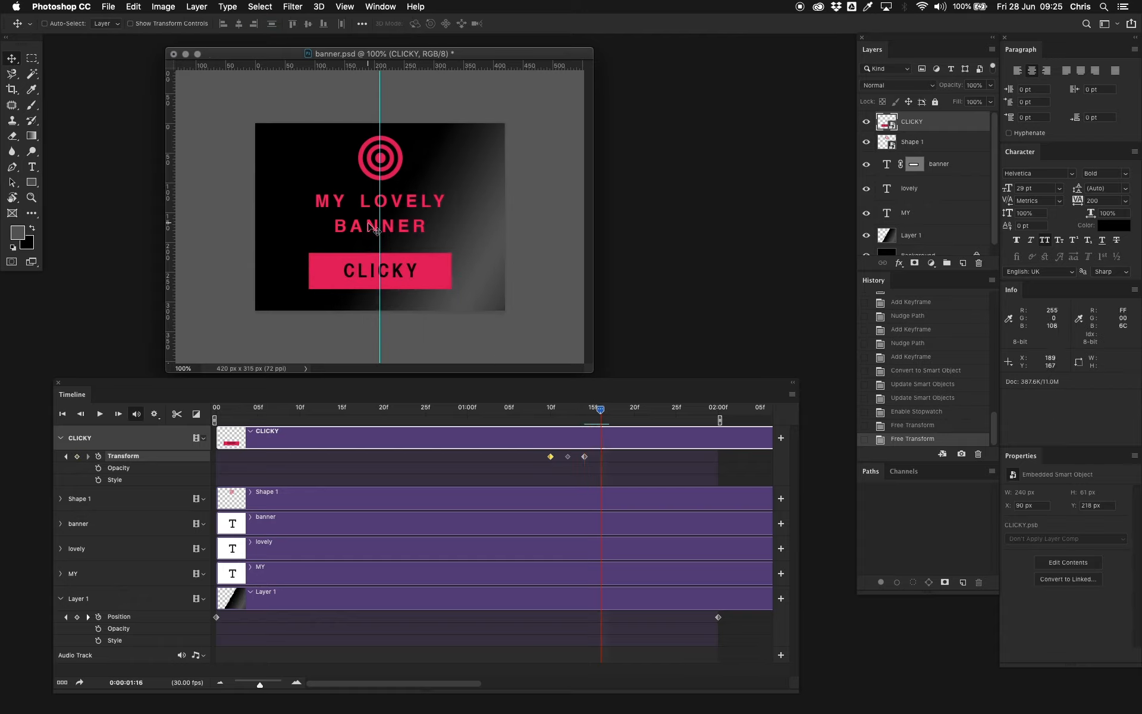
key("super+t")
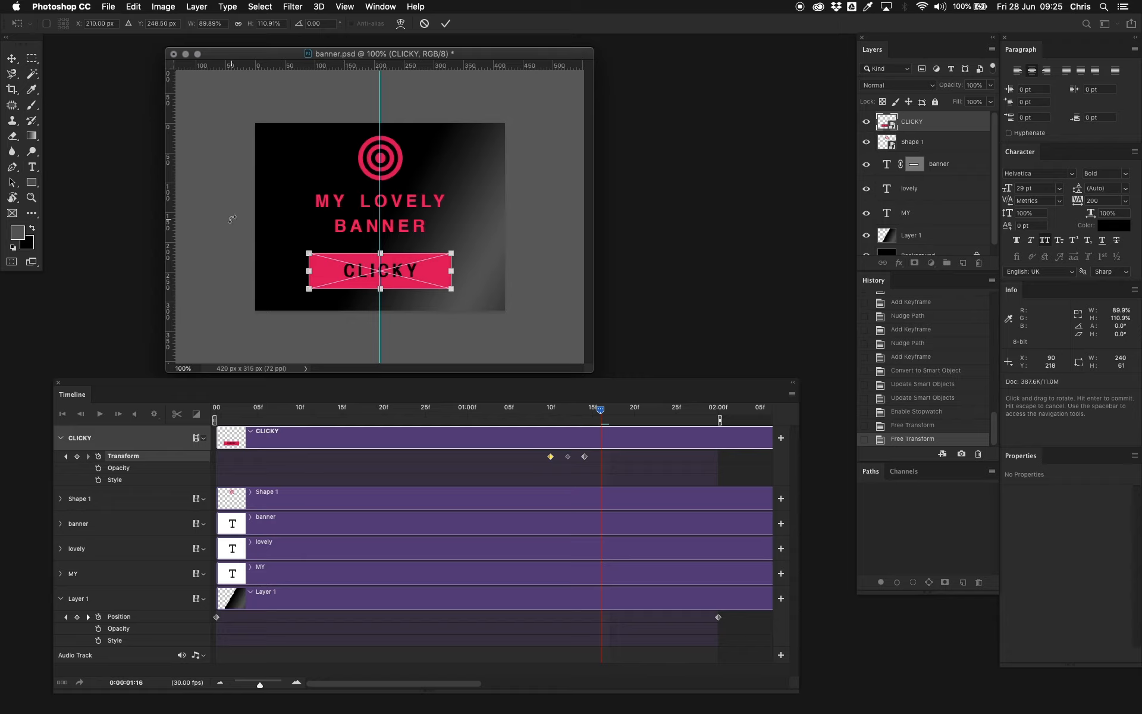
key("Return")
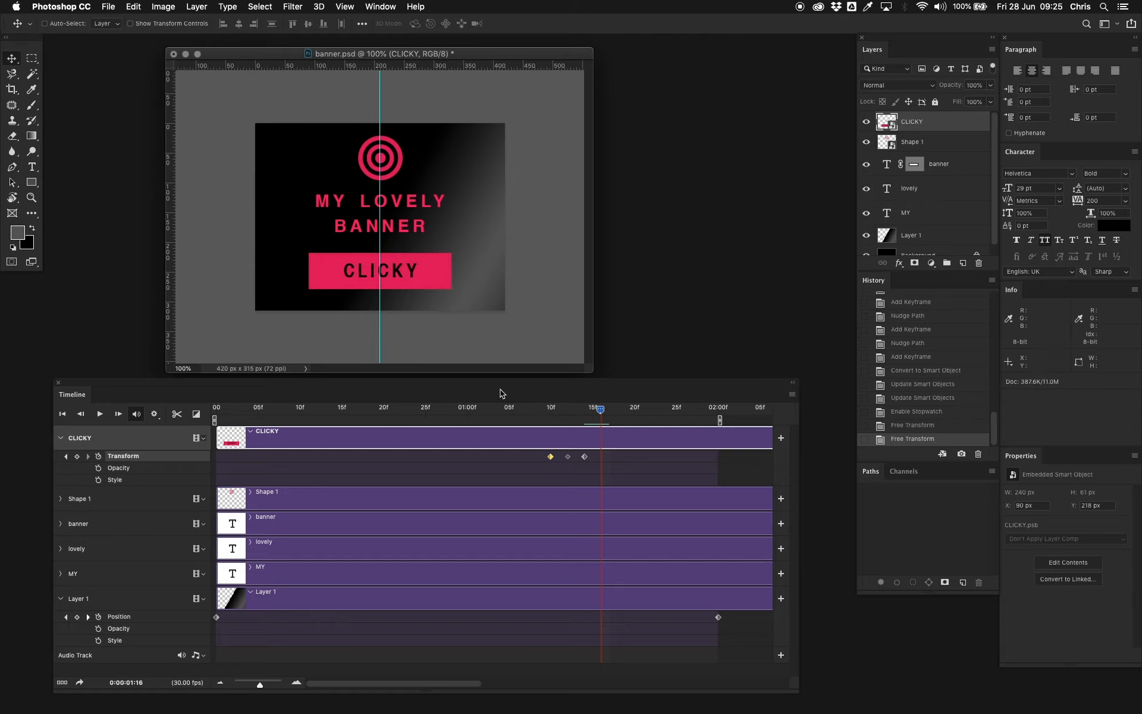
left_click_drag(600, 410, 569, 419)
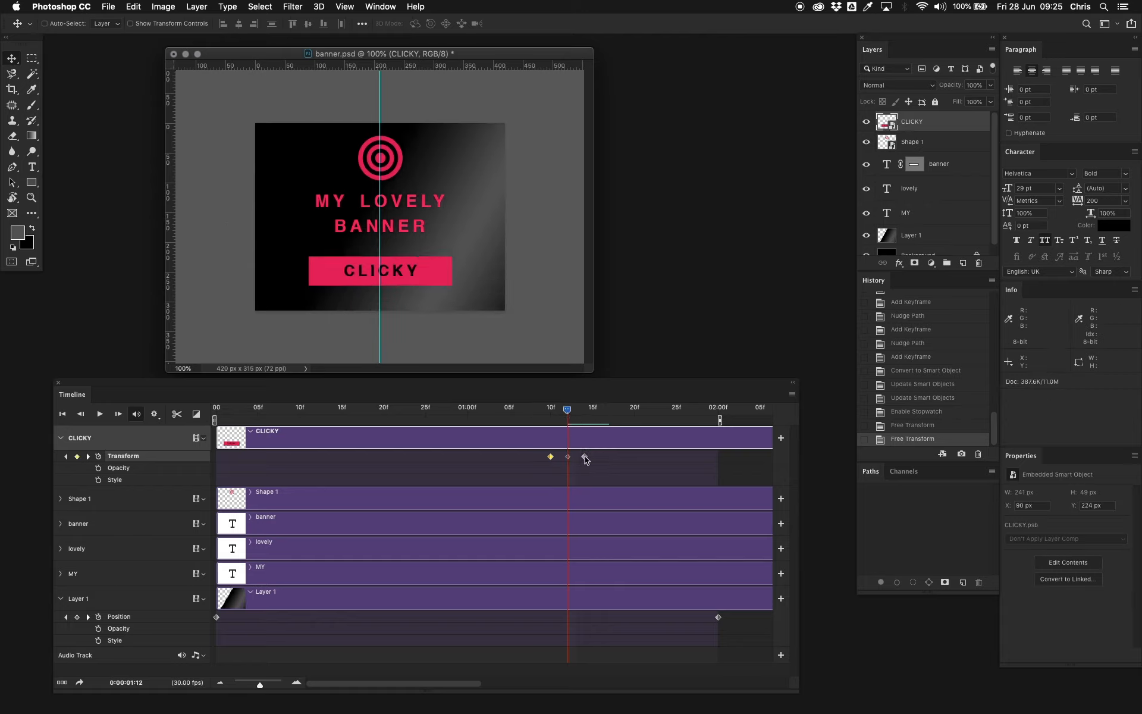
key("Delete")
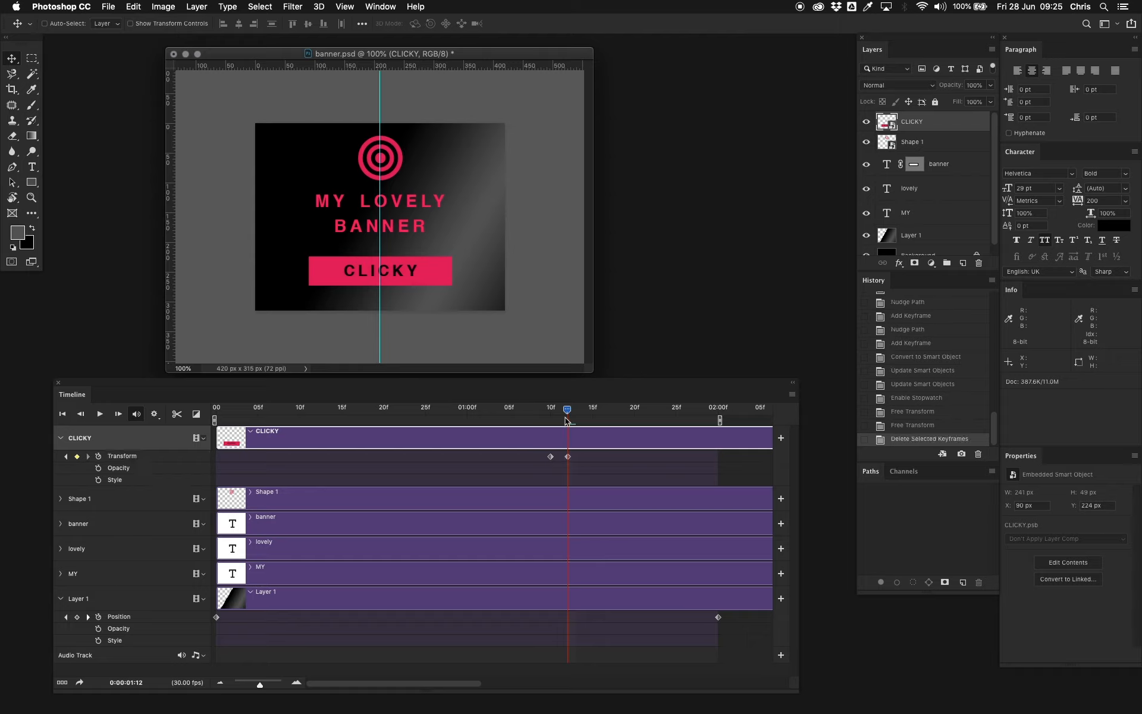
- At 0:00:01:14, link width and height and scale the CLICKY button to 110% to add a Transform keyframe
left_click_drag(568, 410, 584, 411)
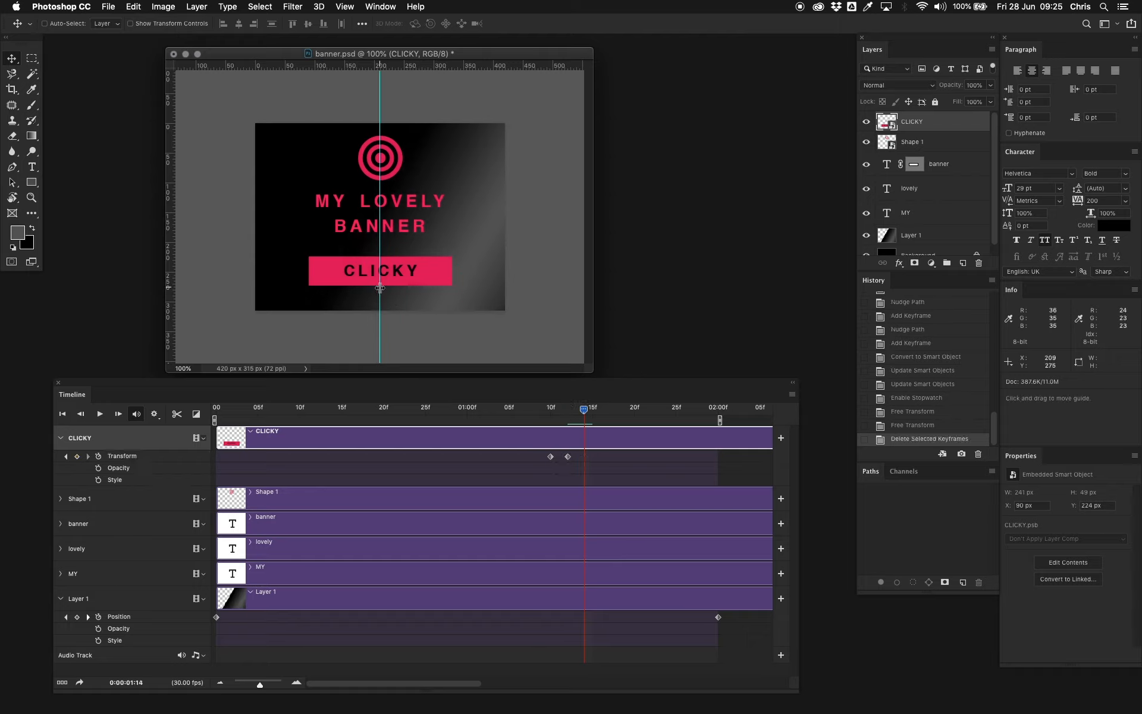
key("super+t")
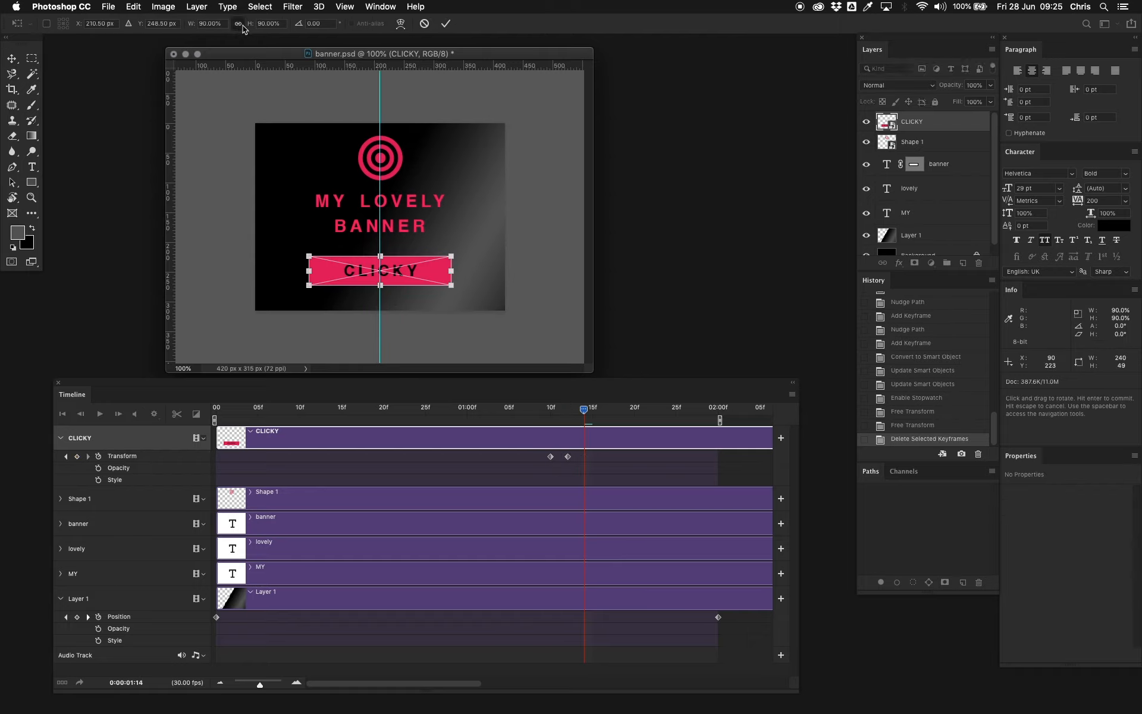
left_click(246, 23)
type("110")
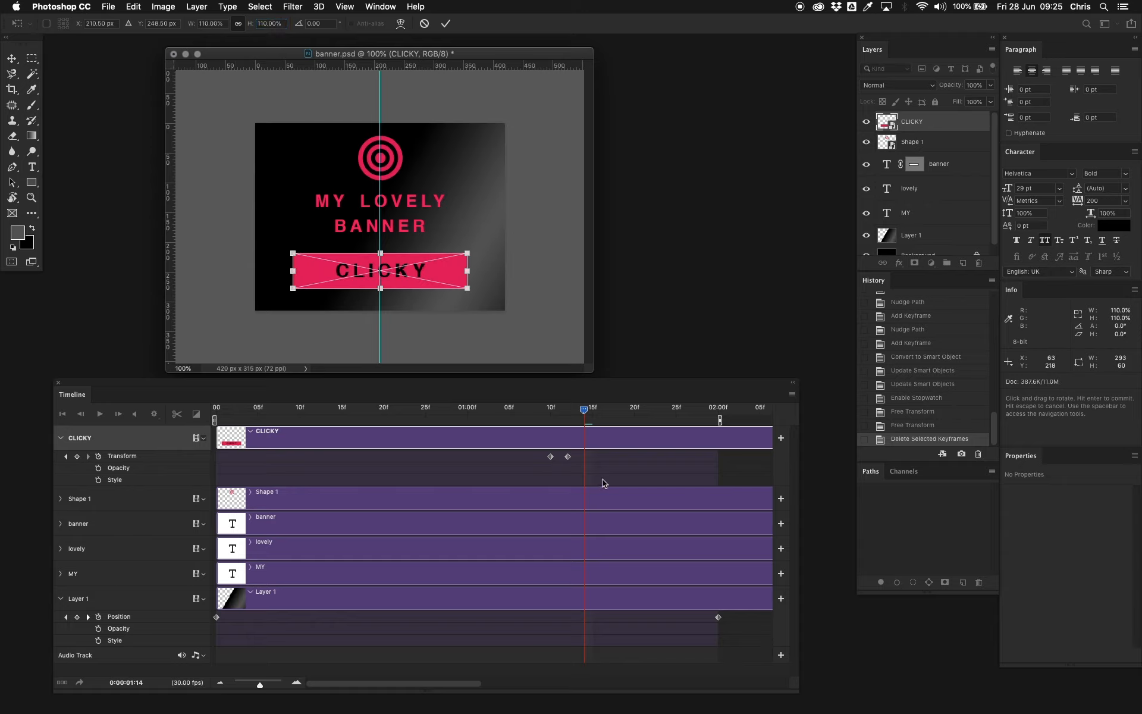
key("Return")
- At 0:00:01:16, scale the CLICKY button proportionally to 95% to add a Transform keyframe
left_click_drag(584, 409, 601, 412)
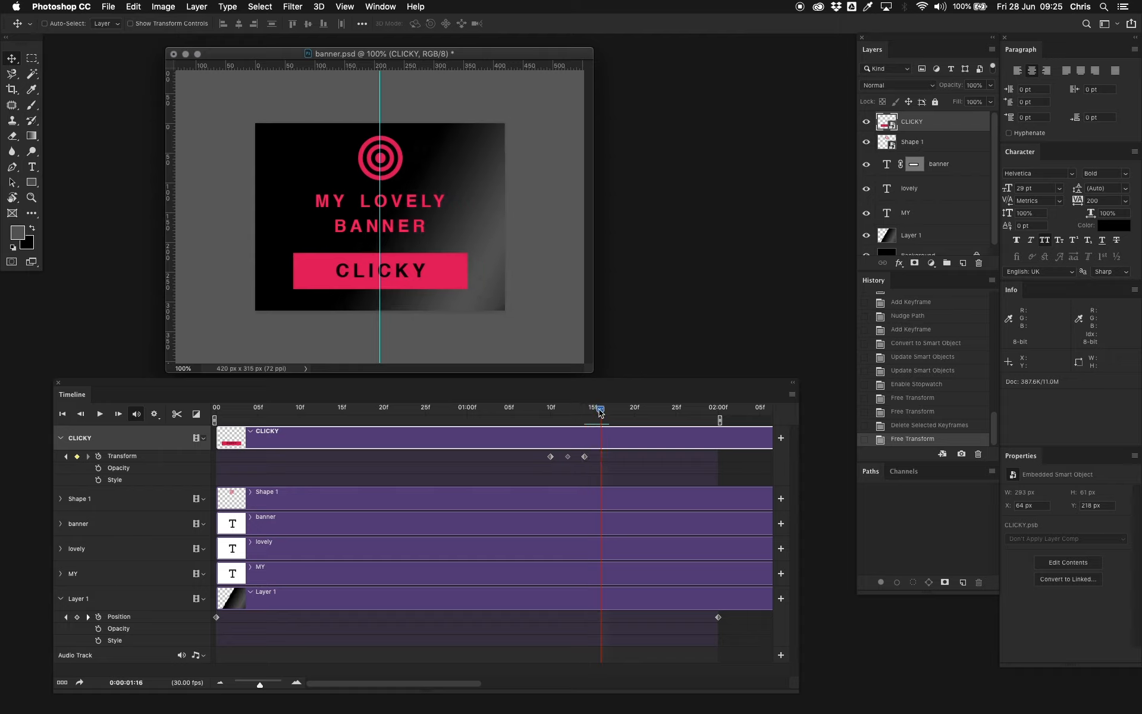
key("super")
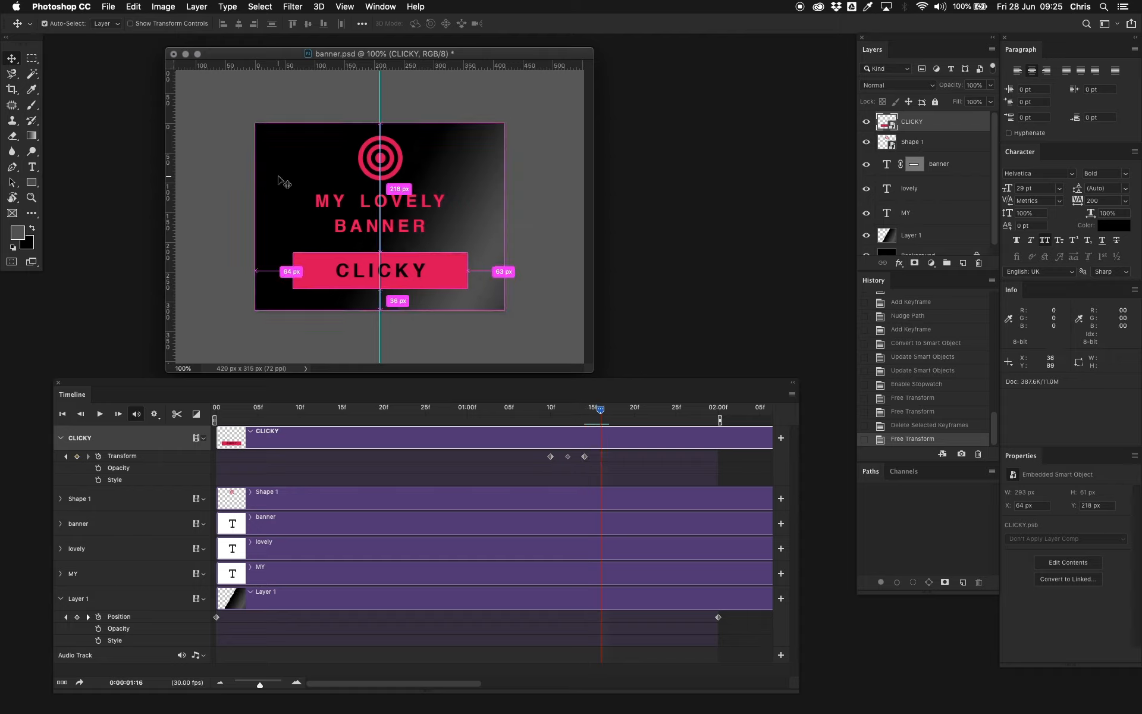
key("super+t")
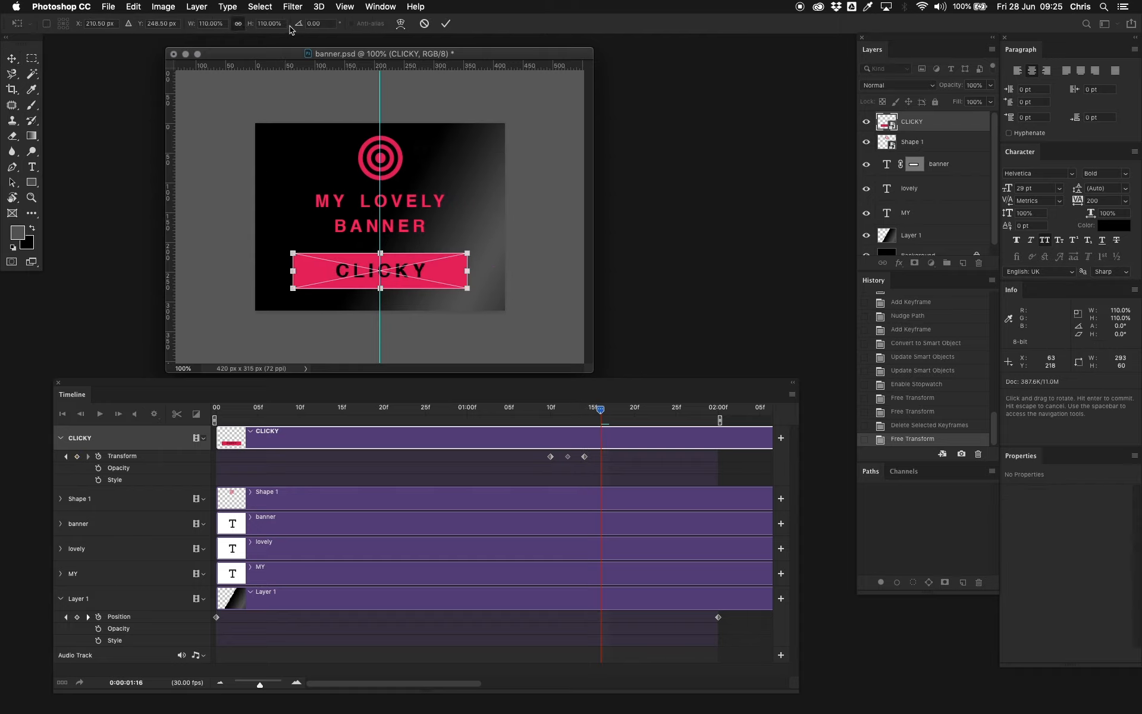
left_click(262, 24)
type("95")
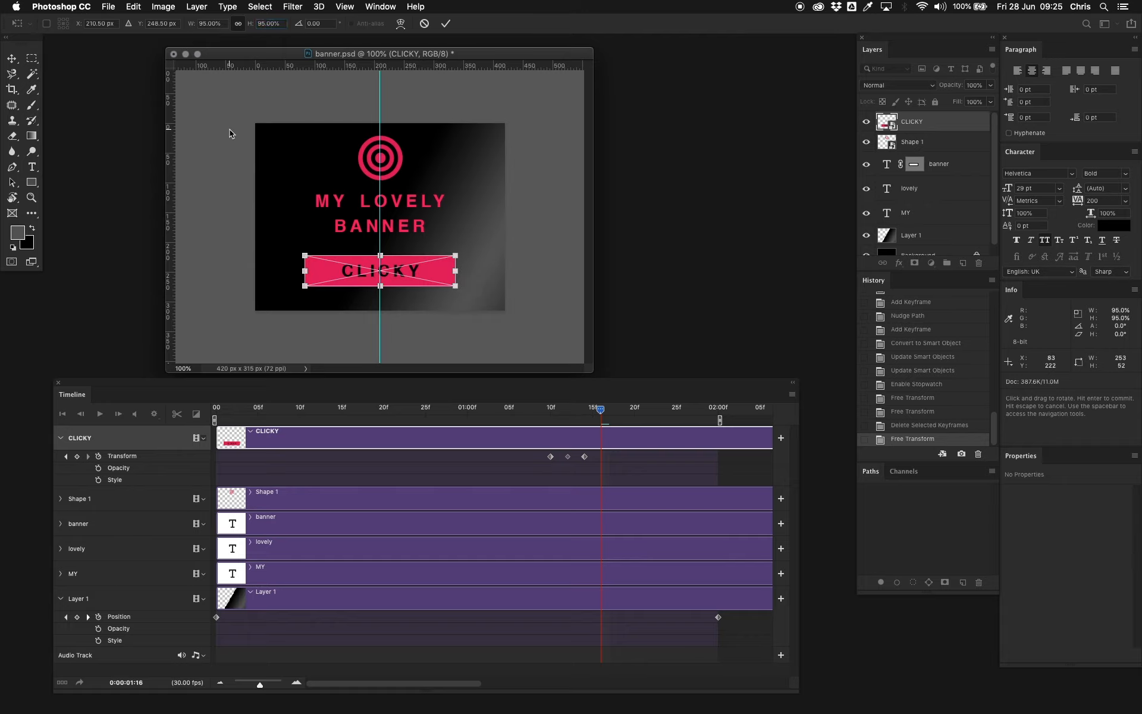
key("Return")
- At 0:00:01:18, scale the CLICKY button proportionally to 105% to add a Transform keyframe
left_click_drag(600, 422, 617, 416)
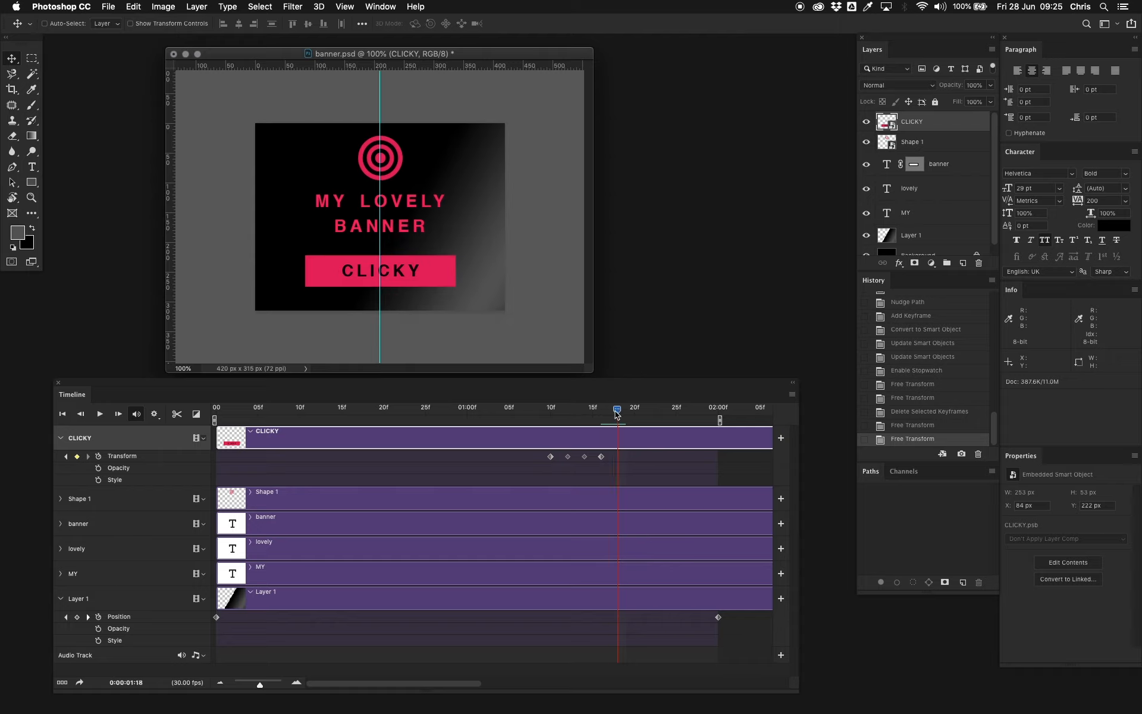
key("super+t")
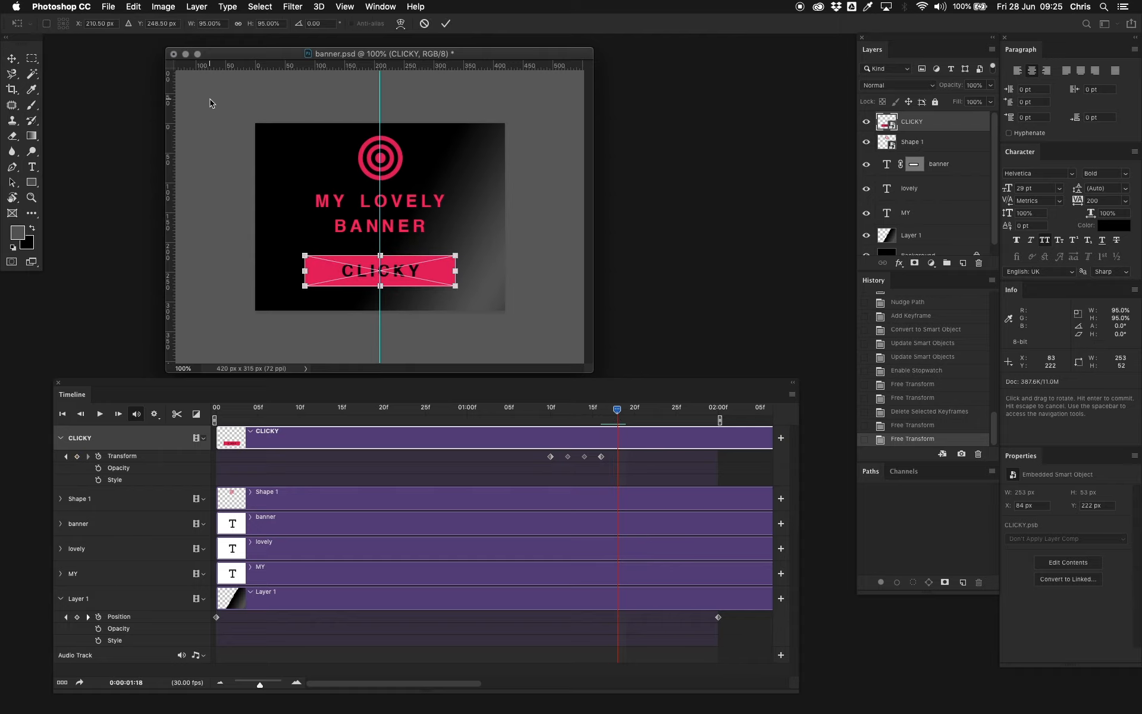
double_click(273, 23)
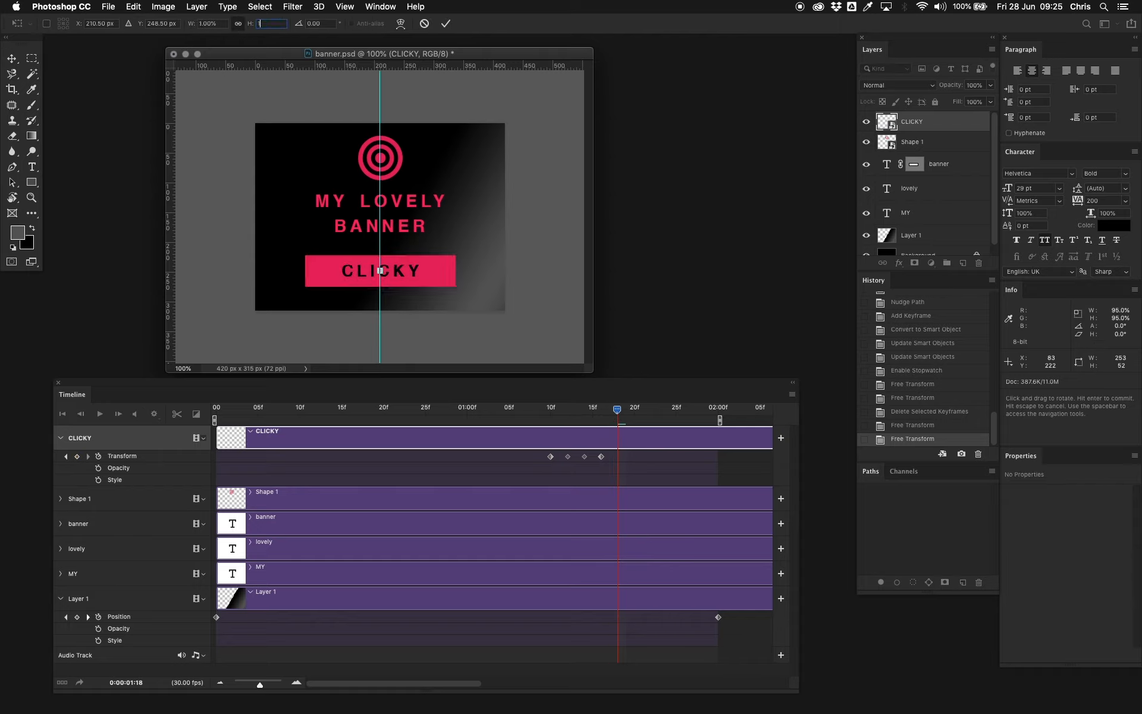
type("105")
key("Return")
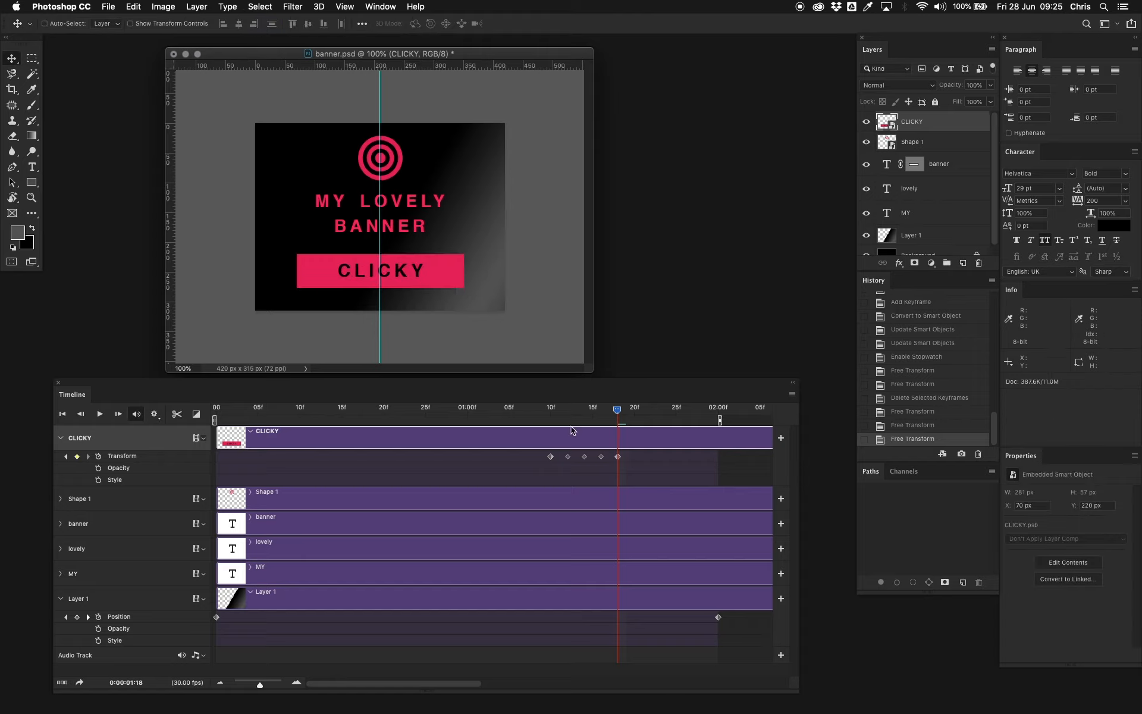
- At 0:00:01:20, scale the CLICKY button proportionally to 100% to add a closing Transform keyframe
left_click_drag(618, 416, 634, 414)
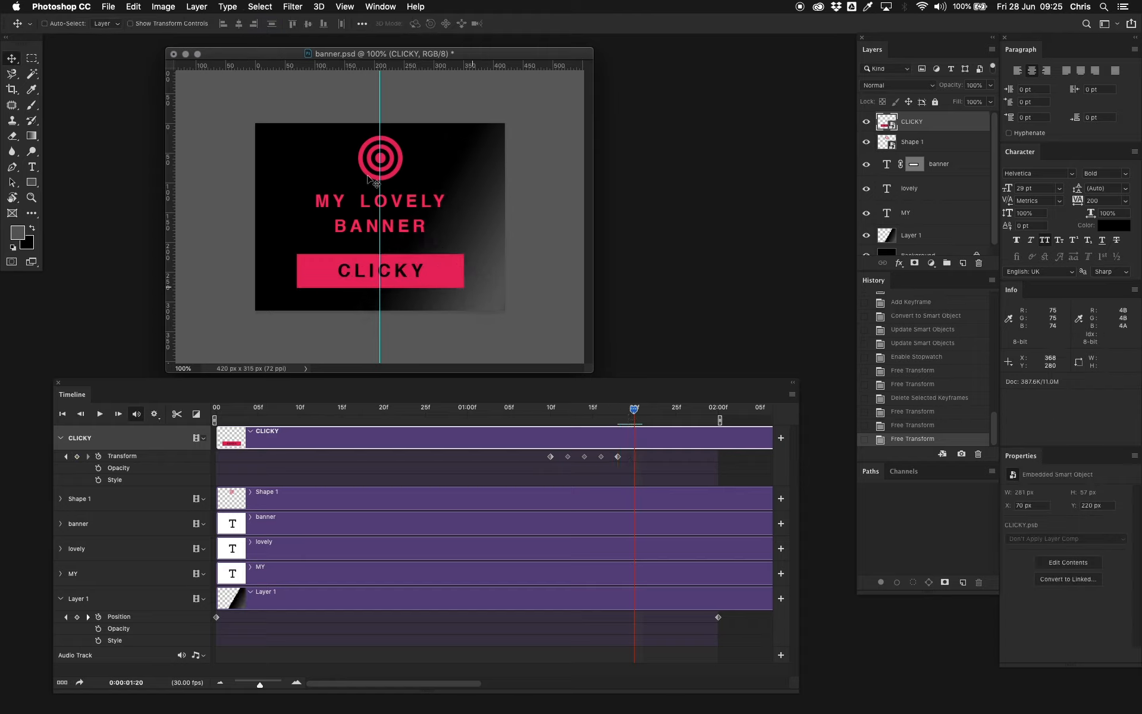
key("super")
key("super+t")
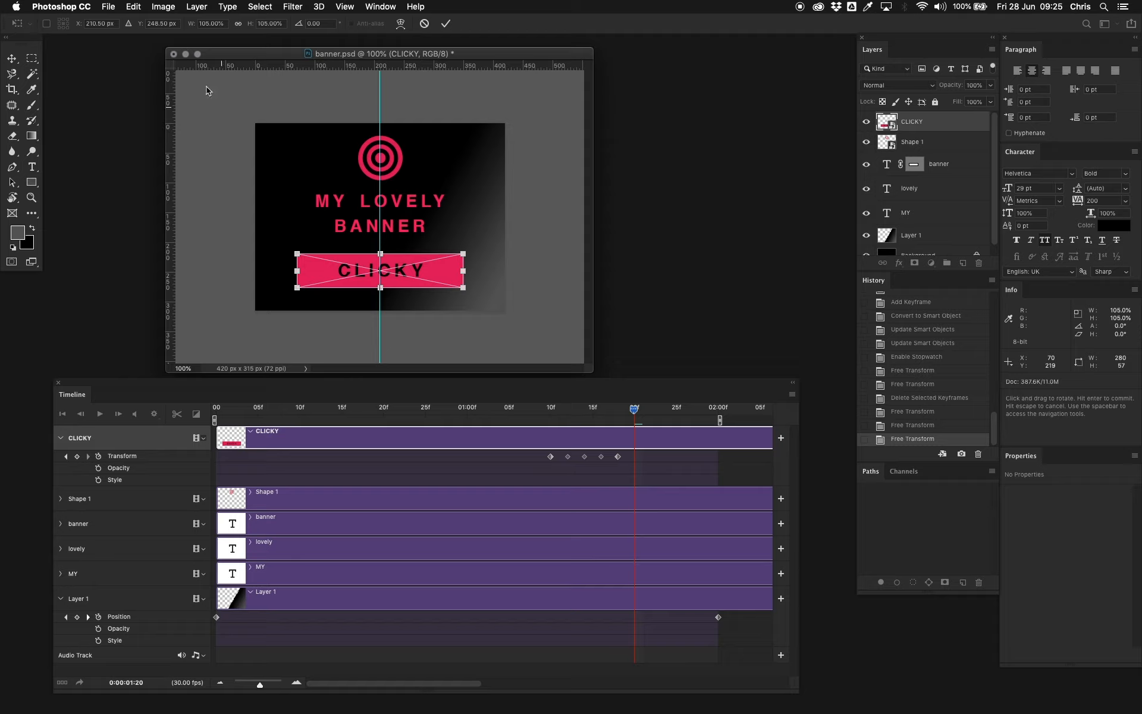
left_click_drag(283, 24, 257, 26)
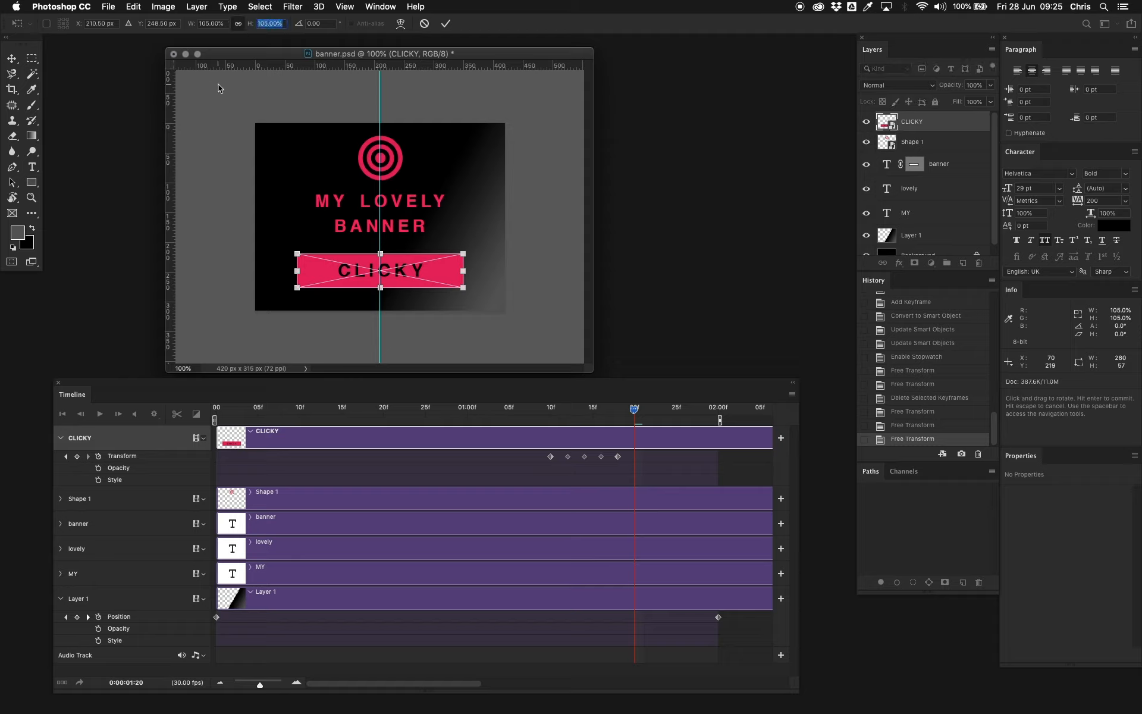
type("100")
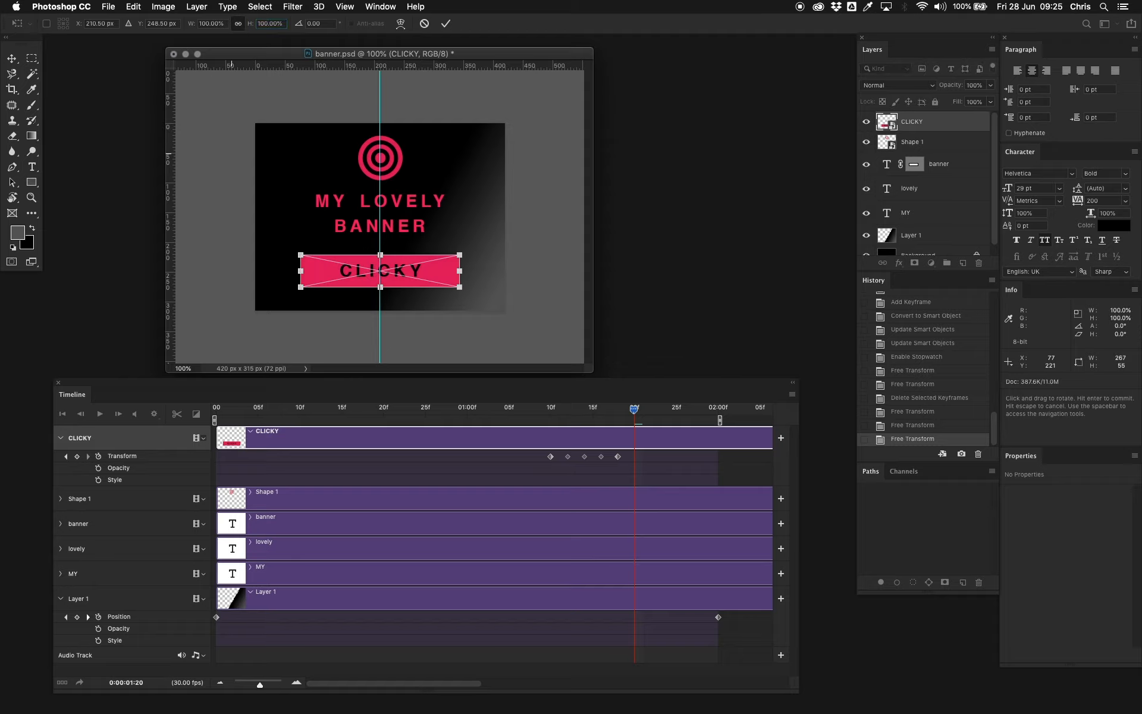
key("Return")
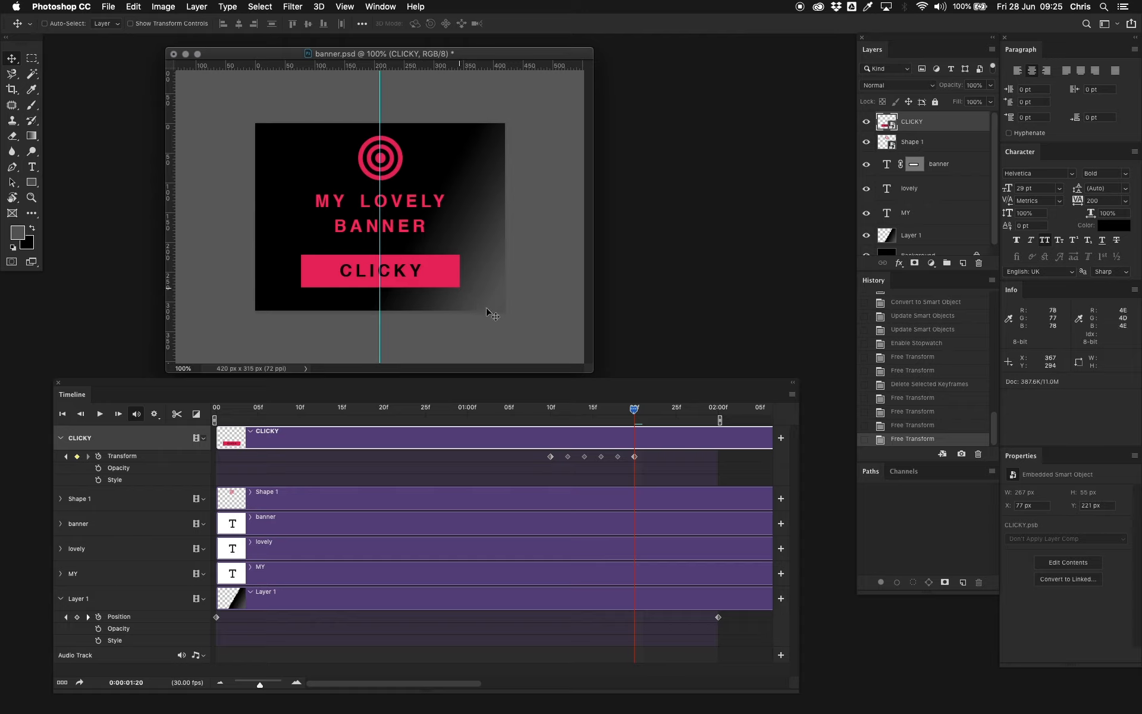
- Move the first CLICKY Transform keyframe one frame earlier and play the banner animation from the start
left_click(550, 458)
left_click_drag(548, 459, 539, 457)
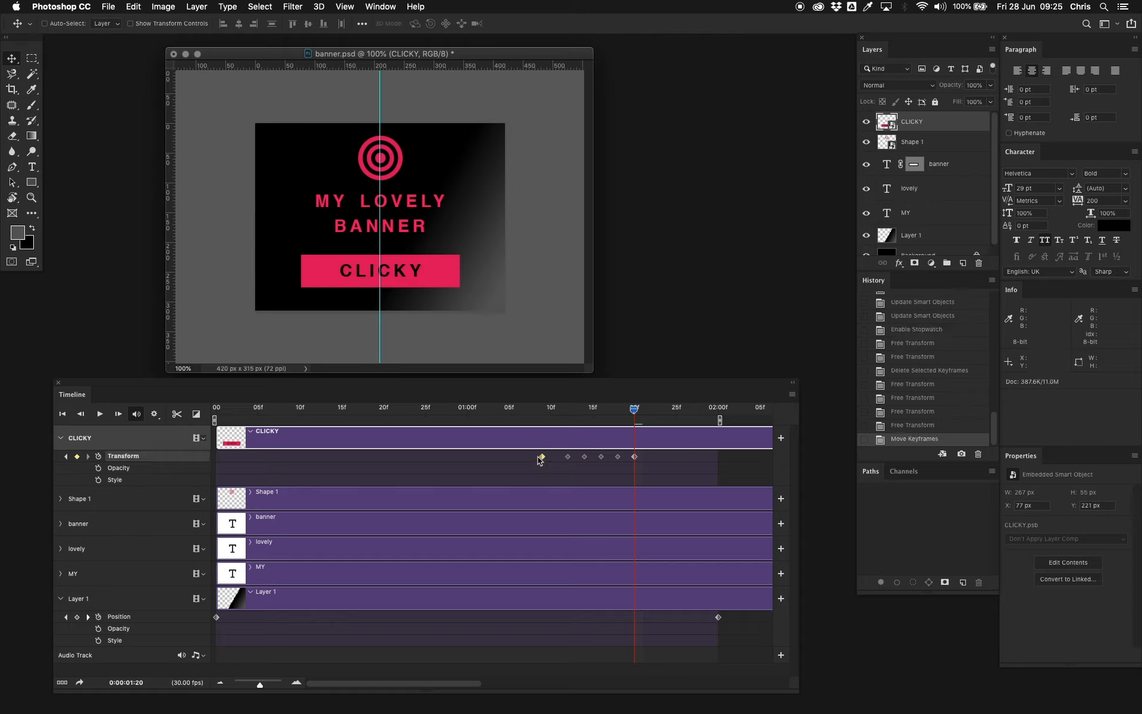
key("space")
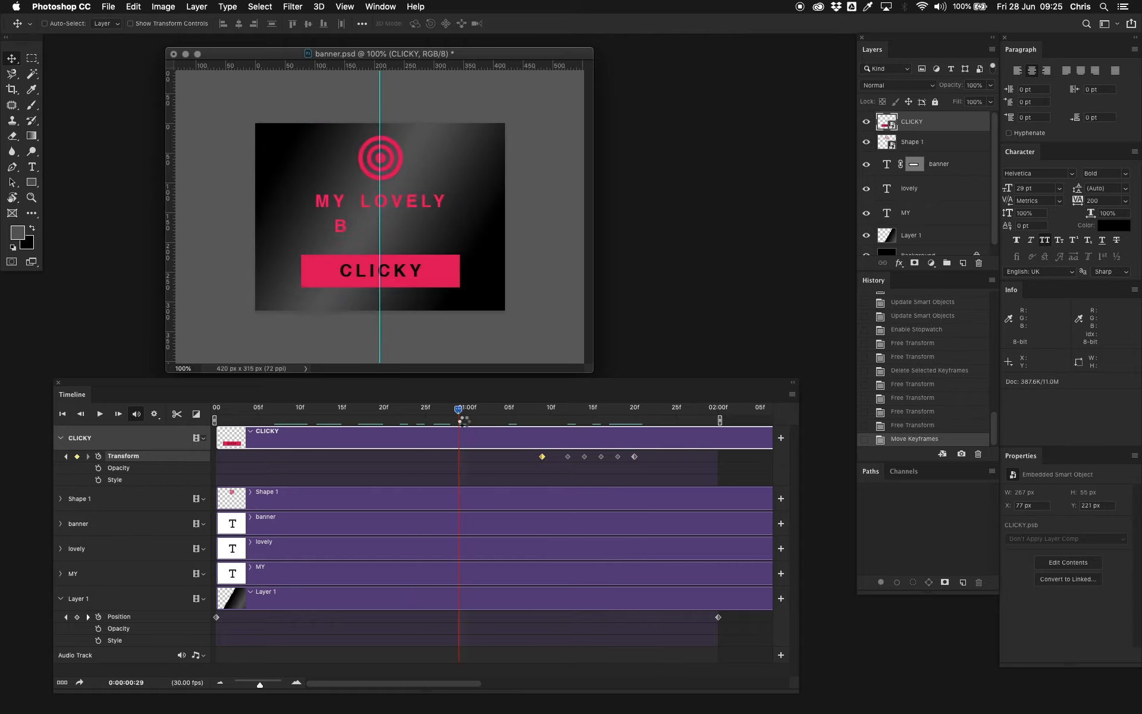
left_click_drag(594, 428, 205, 421)
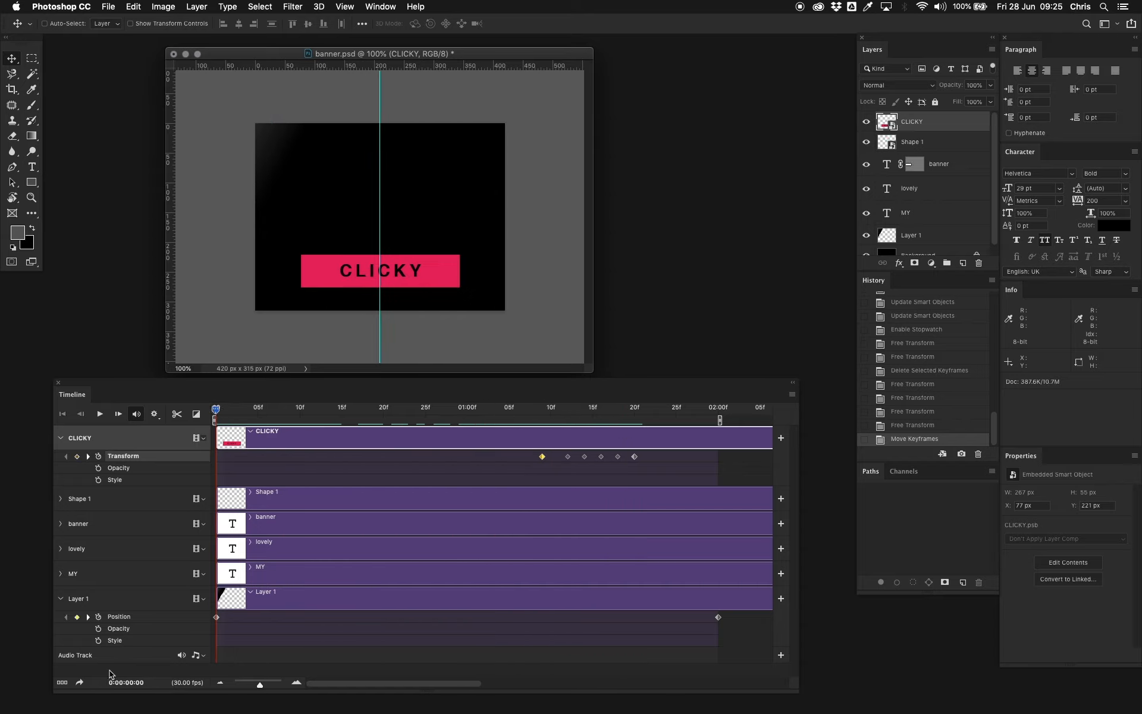
left_click(100, 413)
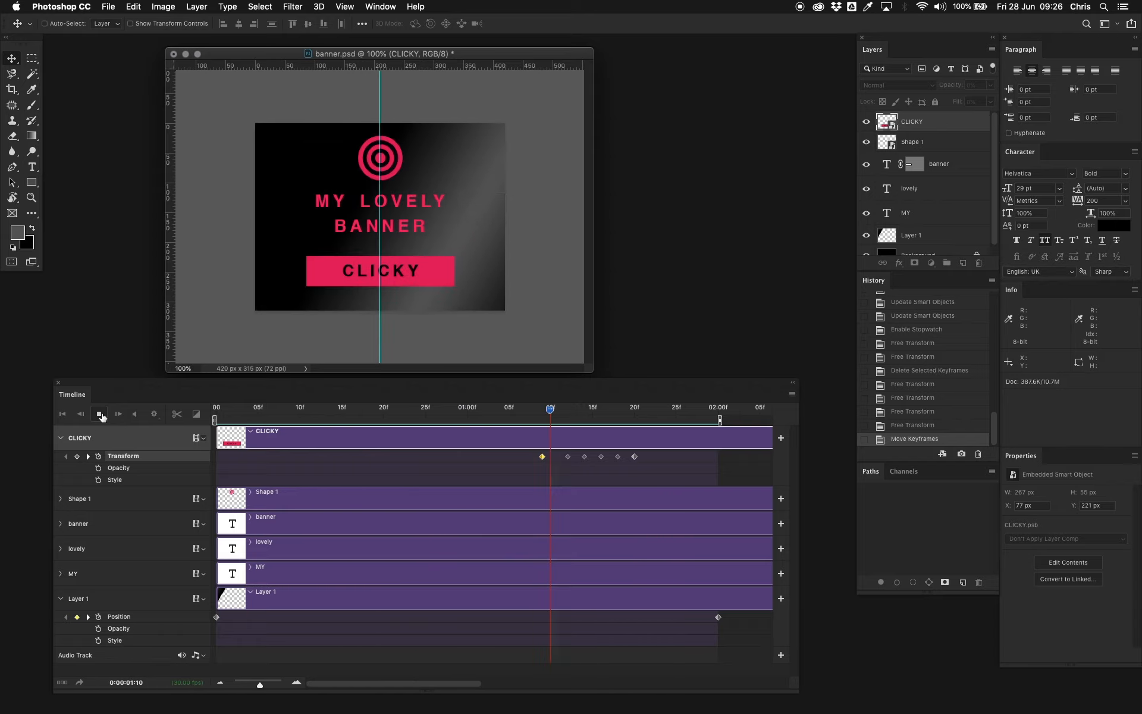
key("space")
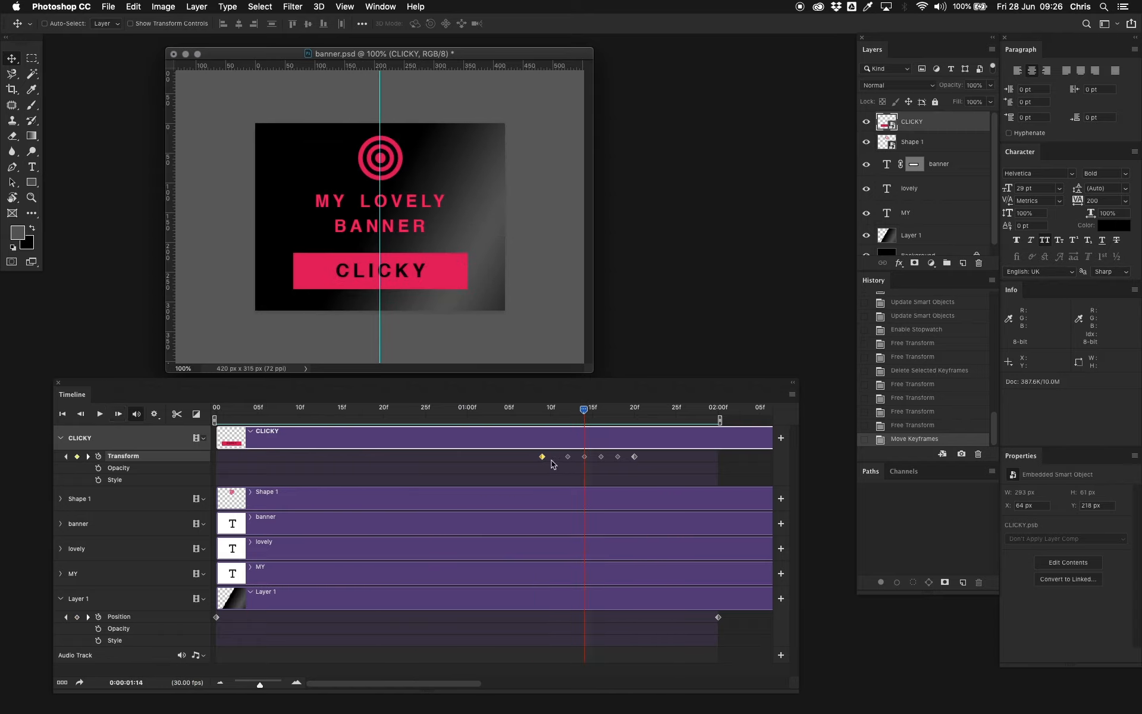
- Spread the other five CLICKY Transform keyframes to about 01:13, 01:16, 01:19, 01:22 and 01:26
left_click_drag(560, 454, 638, 468)
left_click_drag(569, 461, 577, 458)
left_click_drag(646, 472, 604, 461)
left_click_drag(680, 475, 627, 461)
left_click_drag(673, 474, 651, 460)
mouse_move(679, 474)
left_mouse_down()
mouse_move(662, 454)
mouse_move(682, 462)
left_mouse_up()
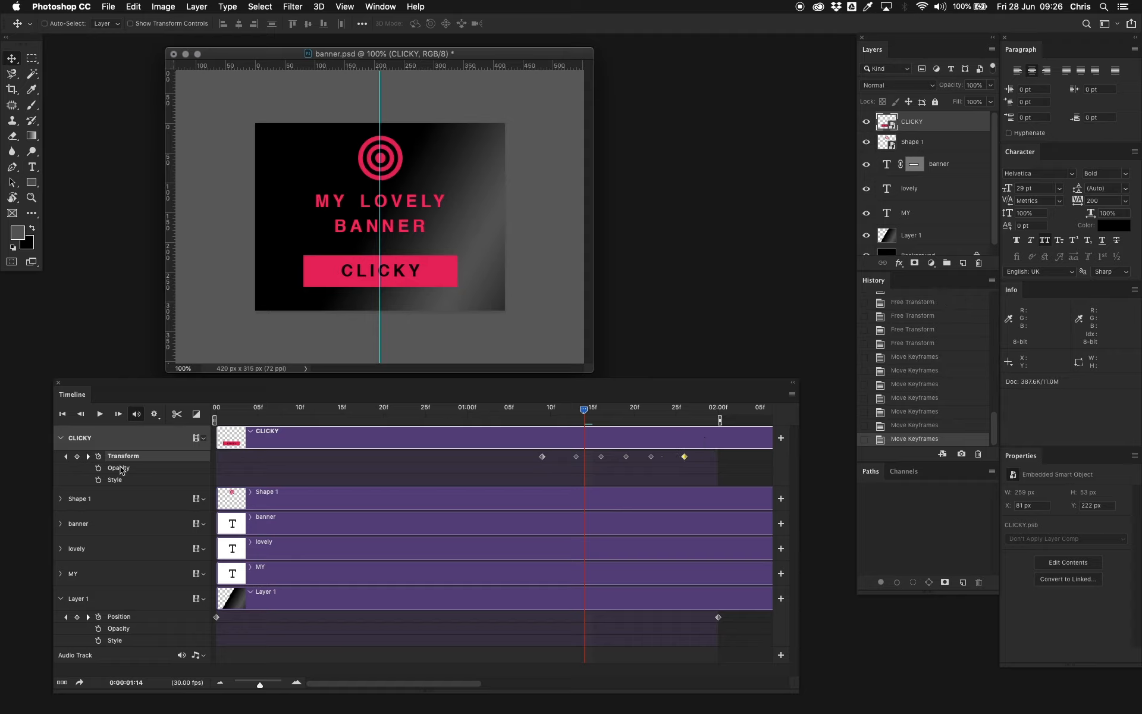
- Play the banner animation to check the slowed-down button pulse
left_click(96, 417)
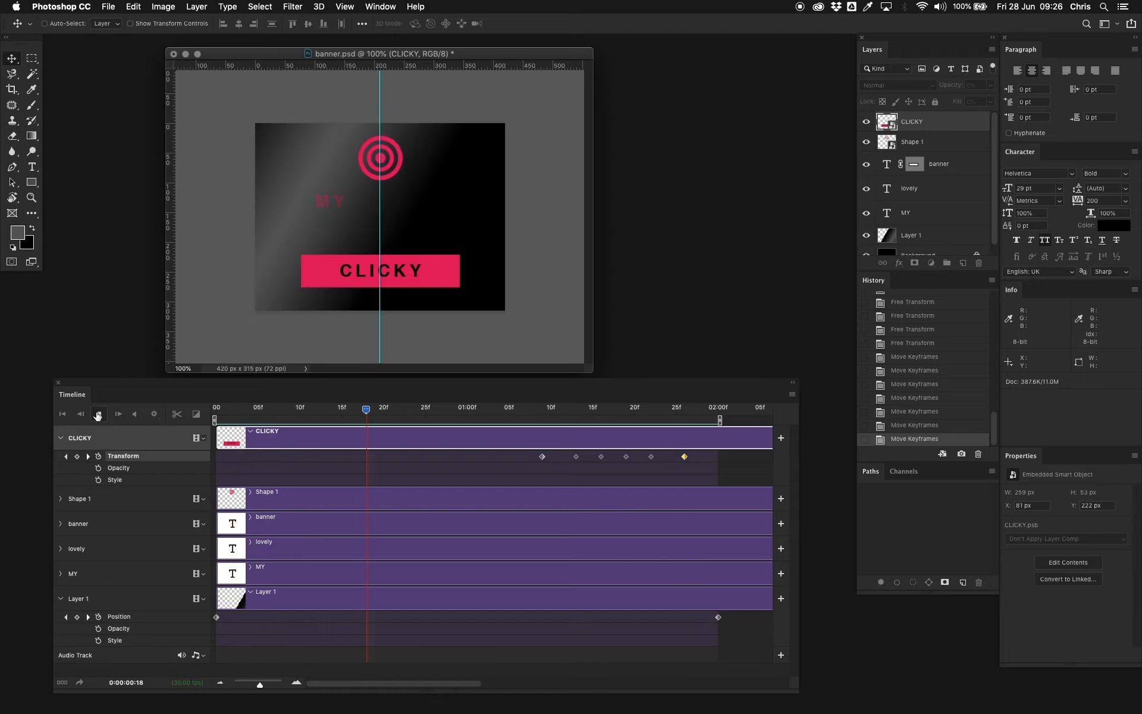
left_click(98, 415)
left_click(98, 415)
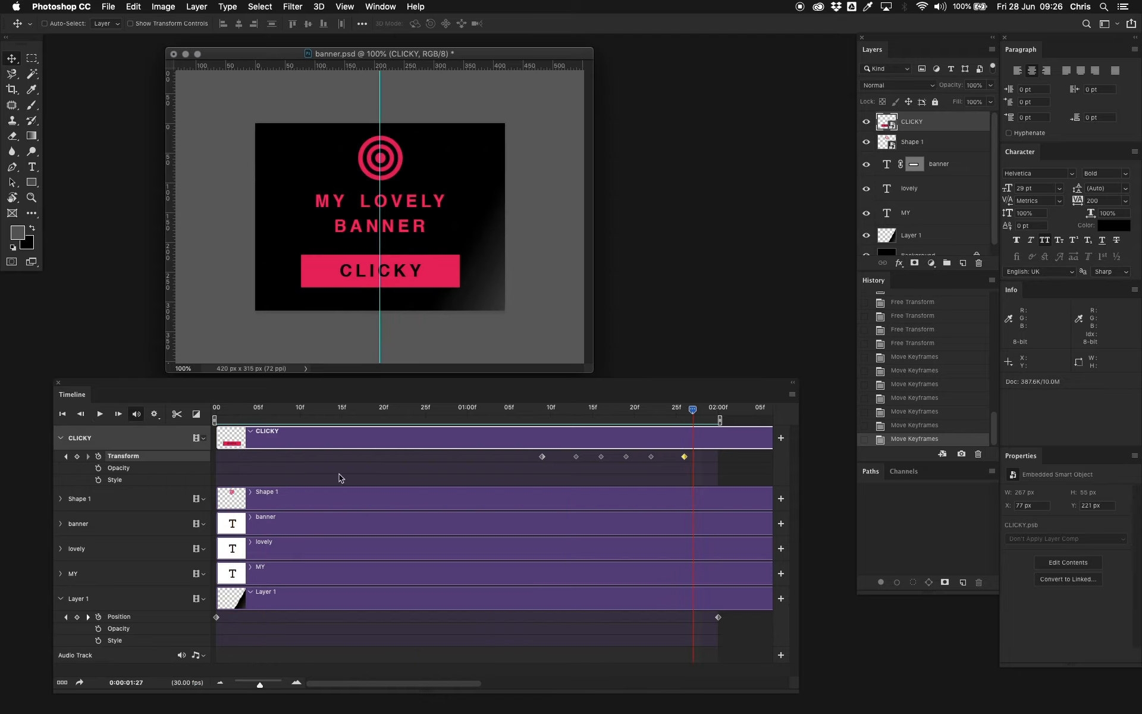
- Collapse the keyframe properties of all layers in the timeline and shift the timeline and banner windows slightly
left_click(61, 437)
left_click(61, 463)
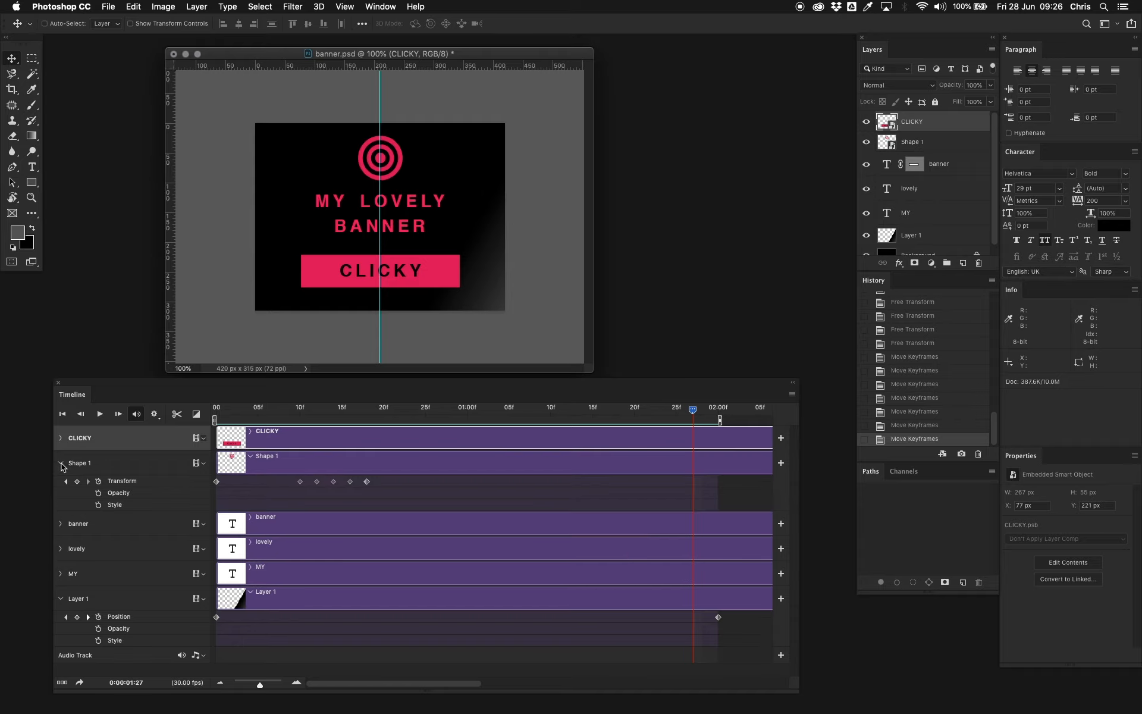
left_click(61, 463)
left_click(61, 488)
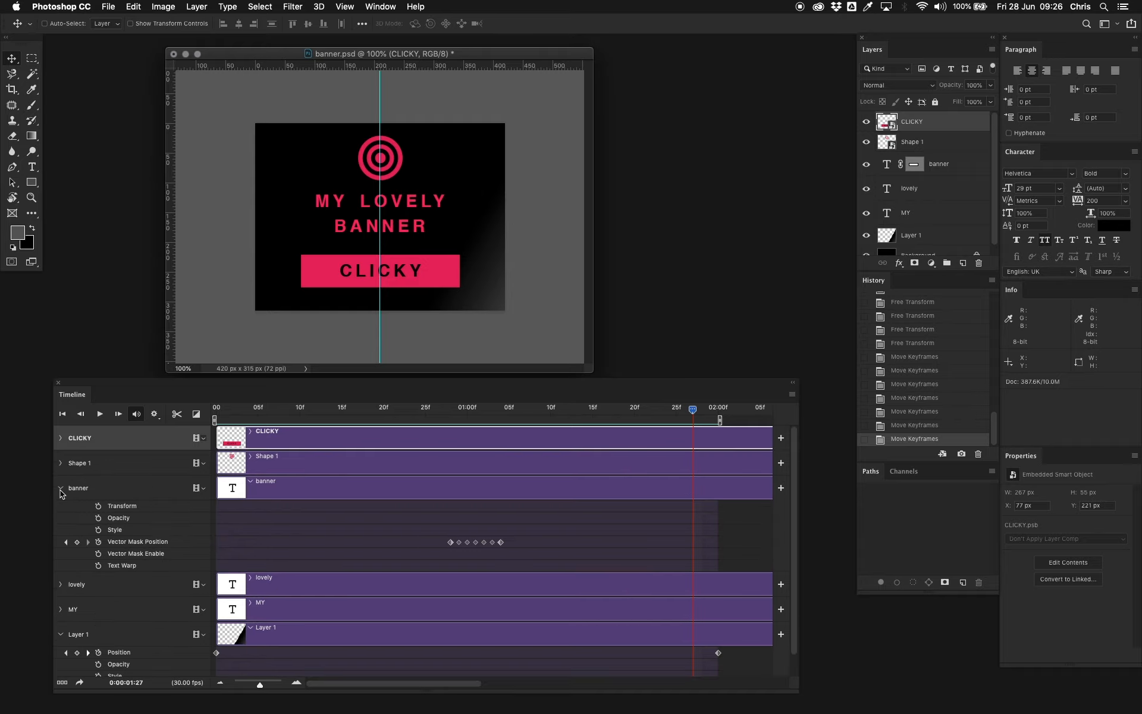
left_click(60, 487)
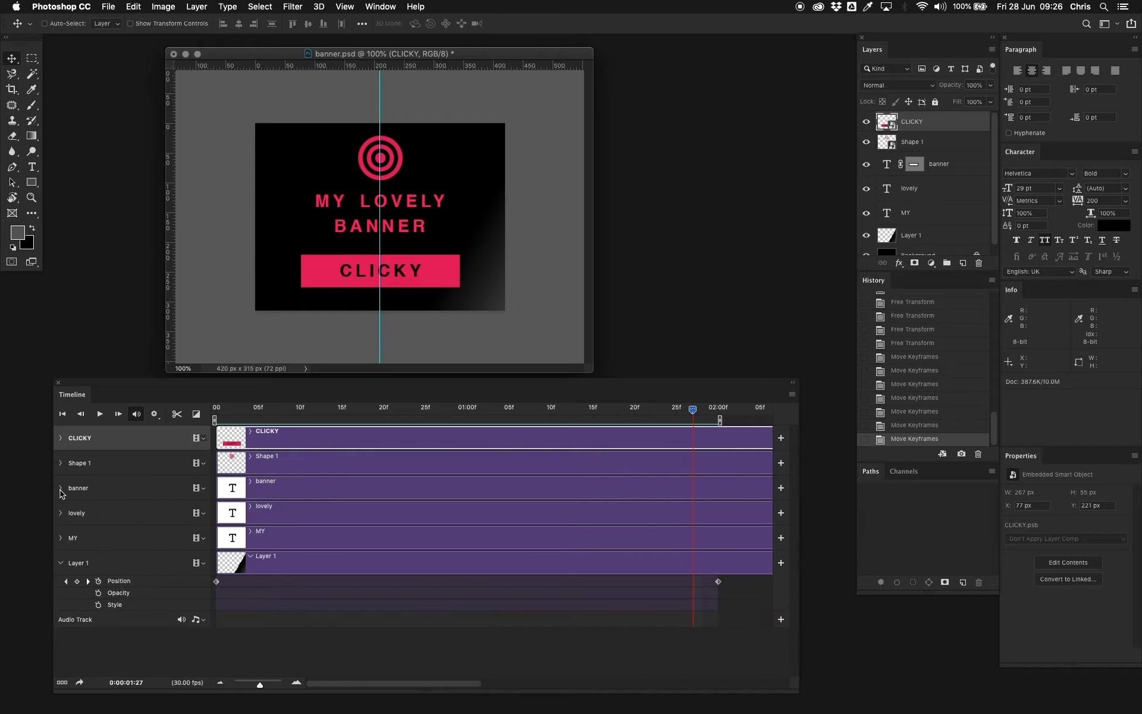
left_click(61, 562)
left_click_drag(169, 383, 153, 389)
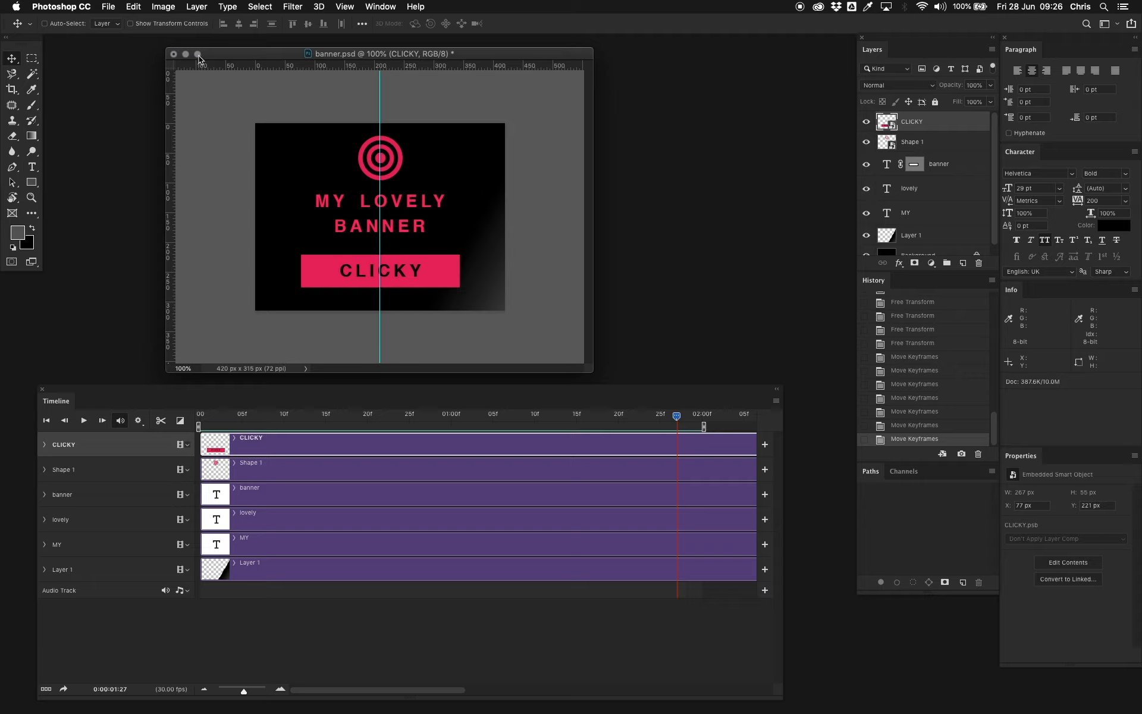
left_click_drag(247, 57, 209, 58)
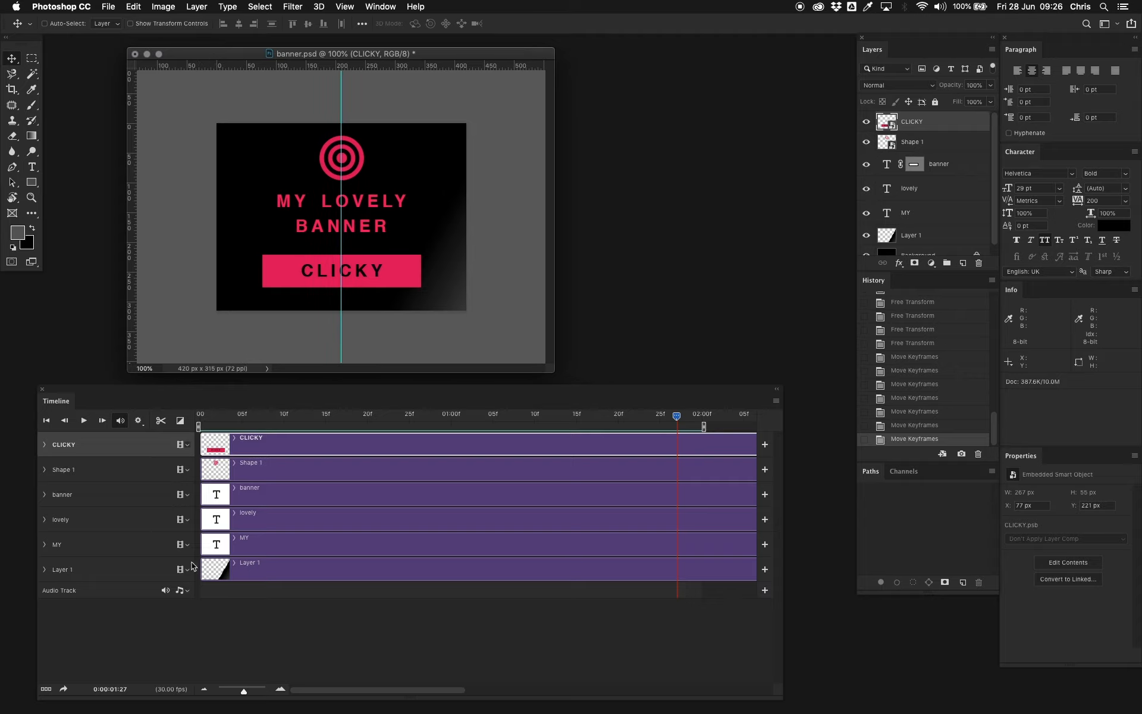
- Select Layer 1, return the playhead to 0:00:00:00, and open the Save for Web (Legacy) export
left_click(260, 572)
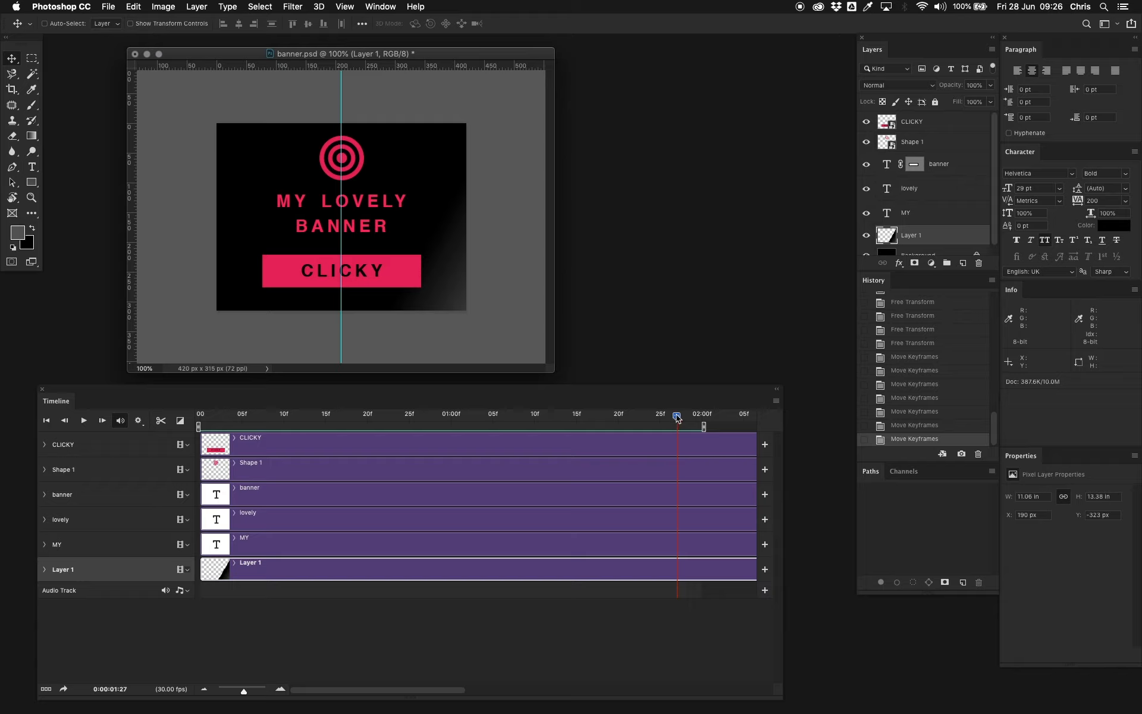
left_click_drag(676, 417, 204, 463)
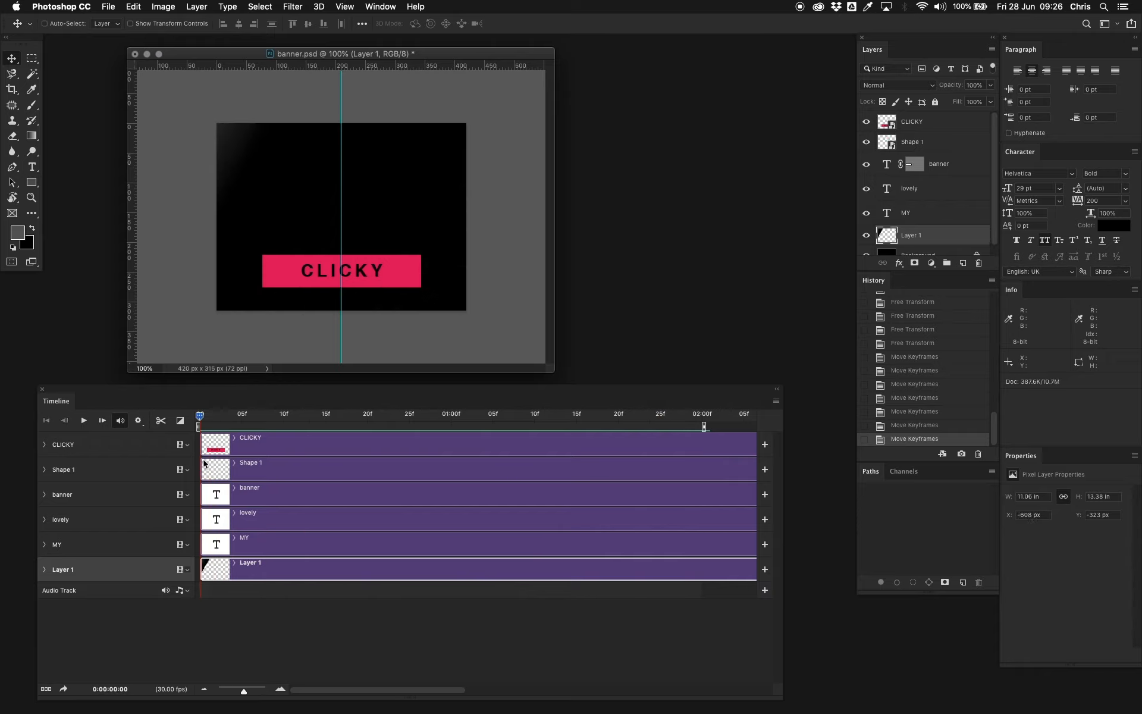
left_click(107, 7)
mouse_move(153, 160)
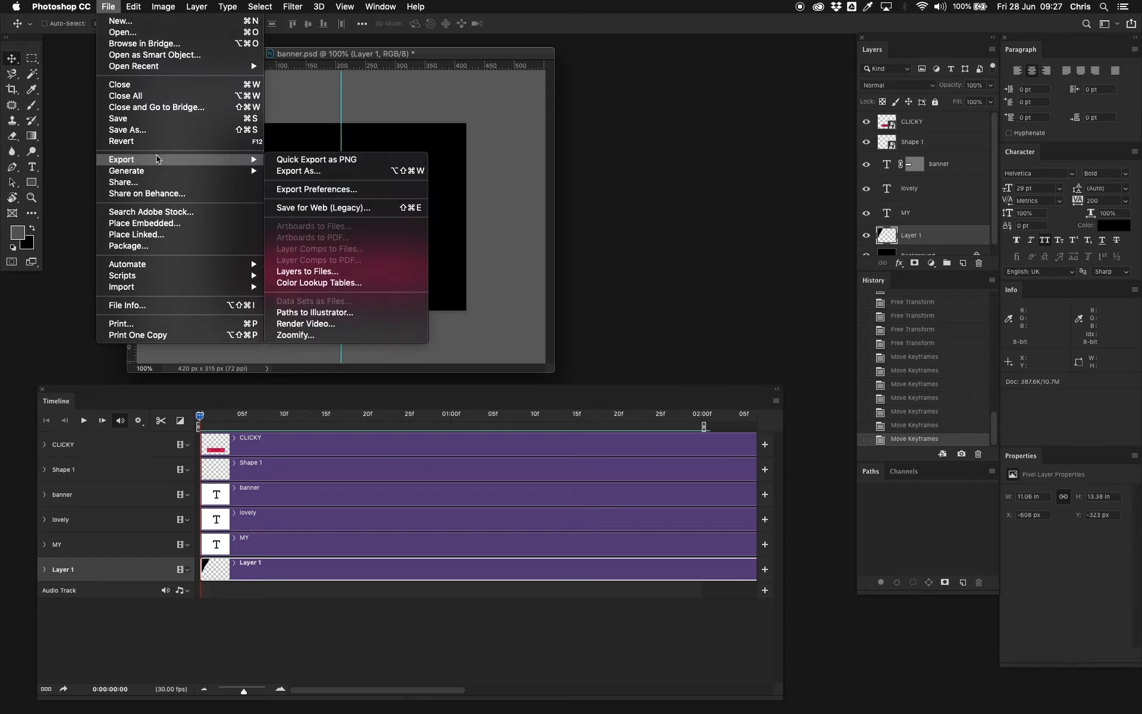
left_click(292, 208)
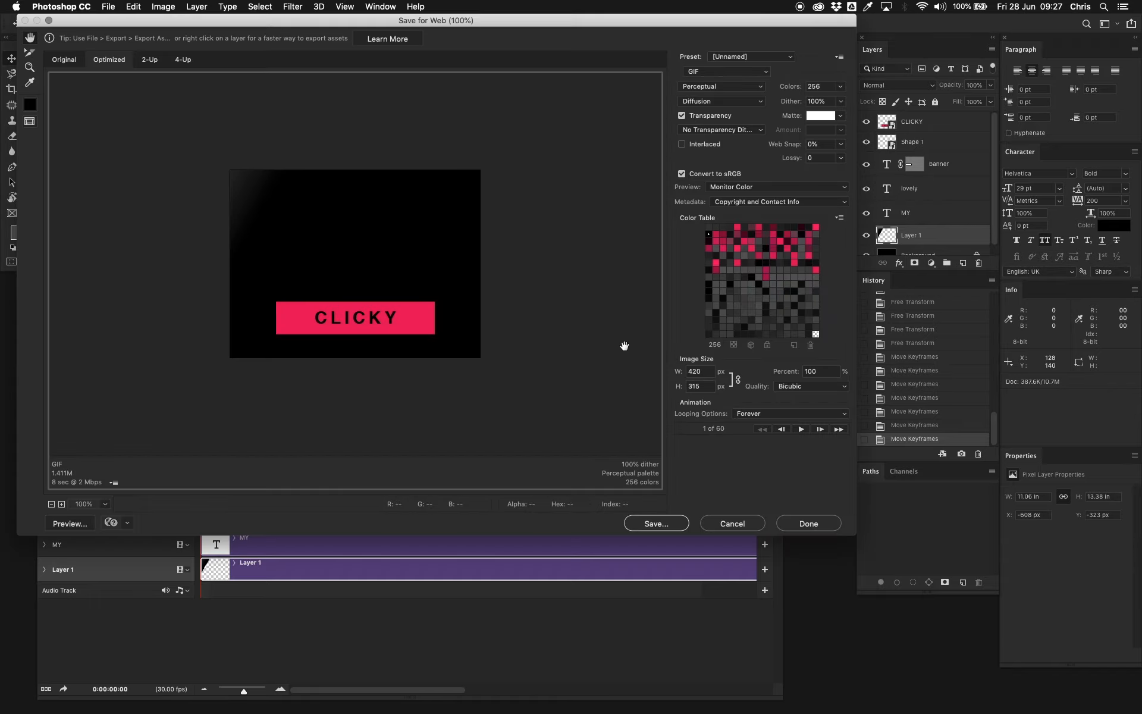
left_click_drag(469, 16, 471, 72)
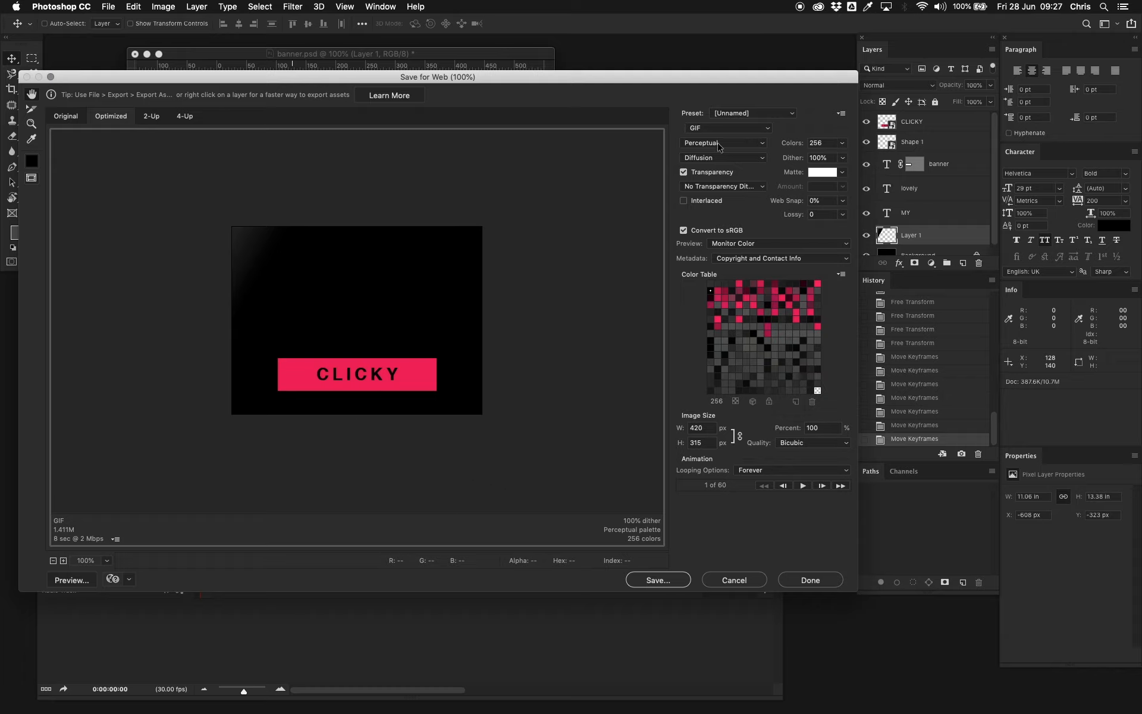
- Try Pattern dithering for the GIF export and switch back to Diffusion
left_click(723, 159)
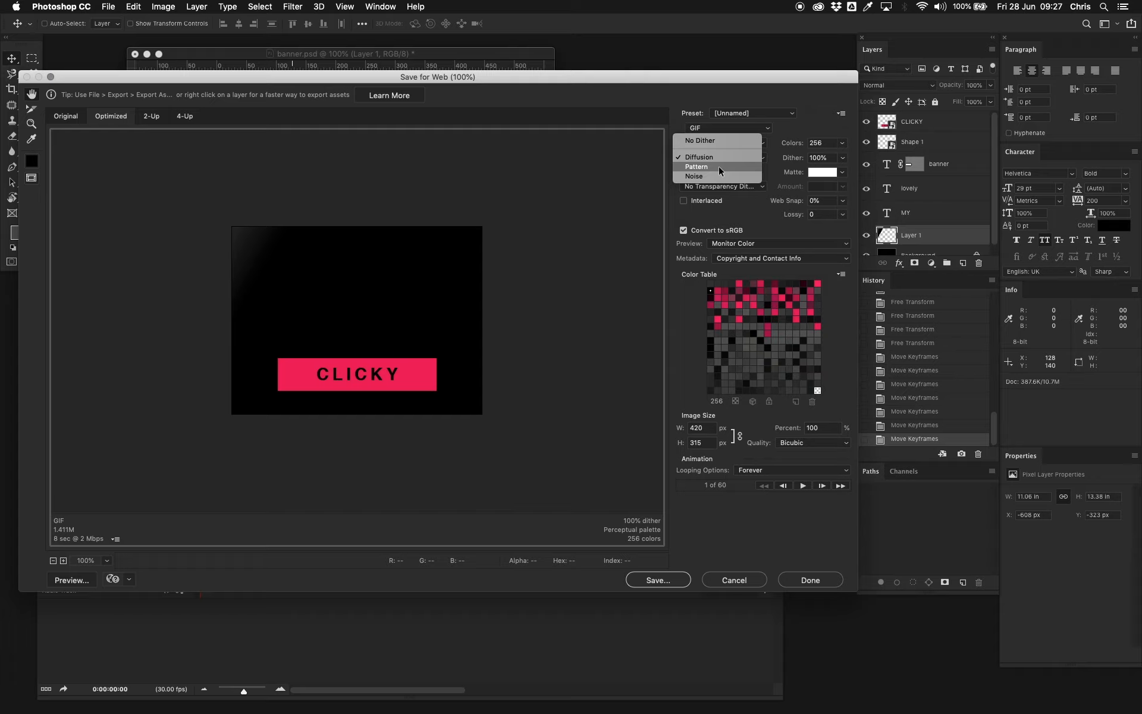
left_click(719, 167)
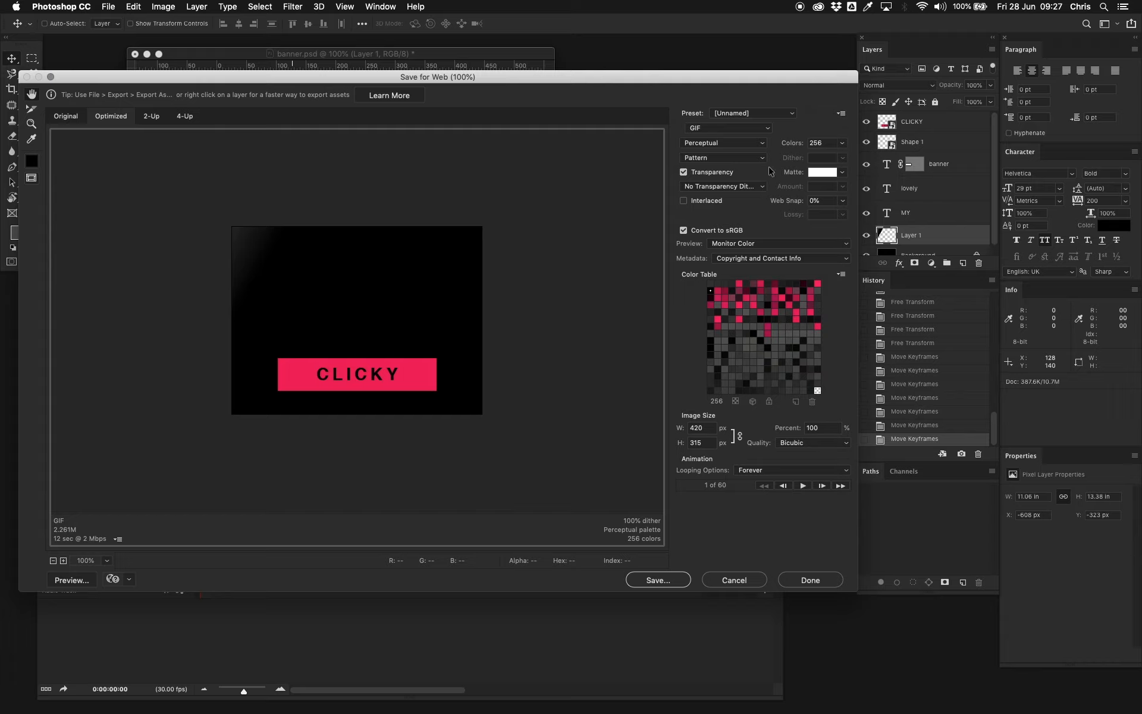
left_click(733, 159)
left_click(722, 144)
- Try the GIF with 64 colors, play its animation preview, and set the colors back to 256
left_click(844, 143)
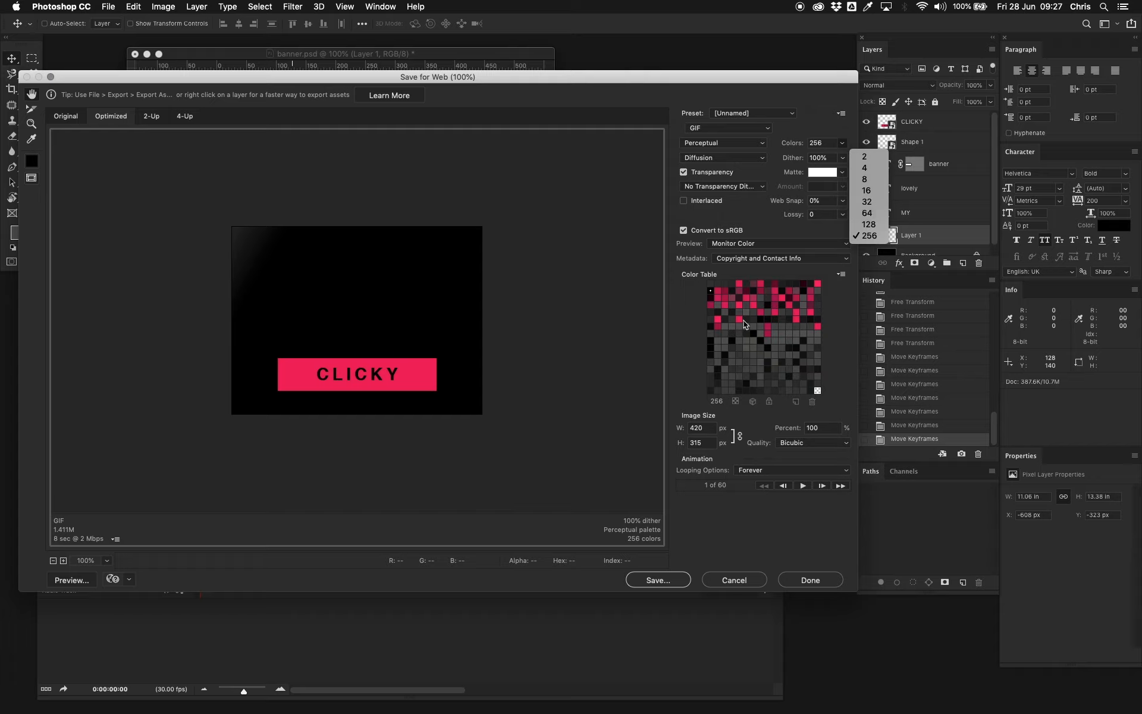
left_click(863, 216)
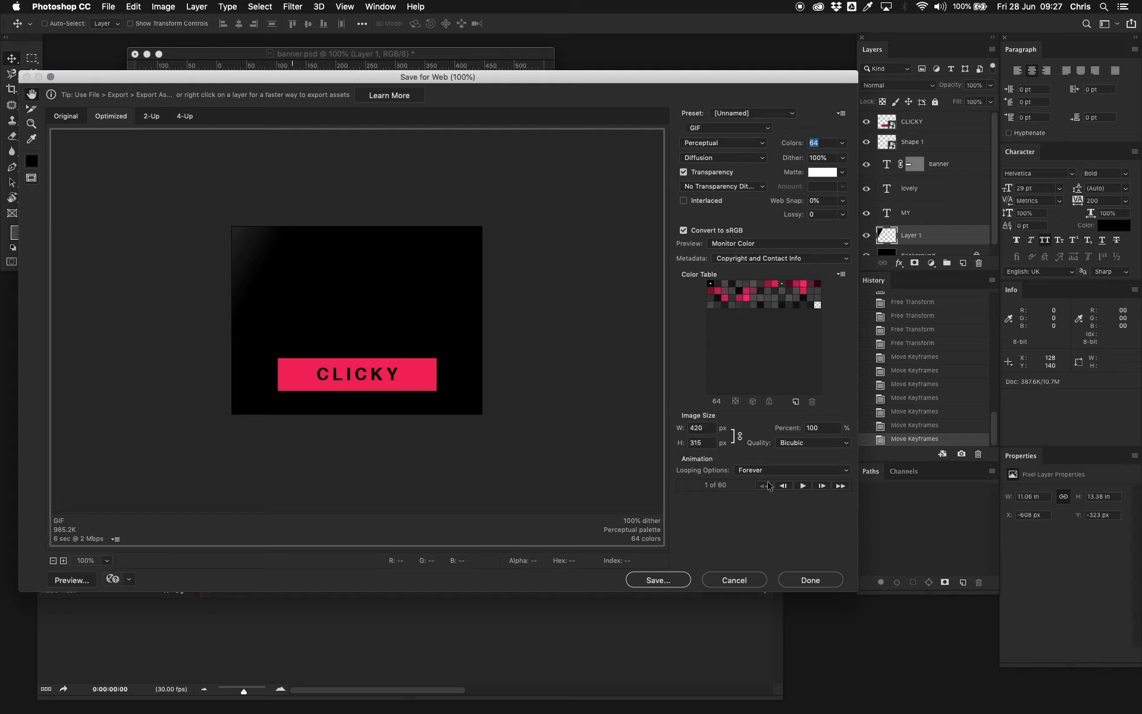
left_click(803, 486)
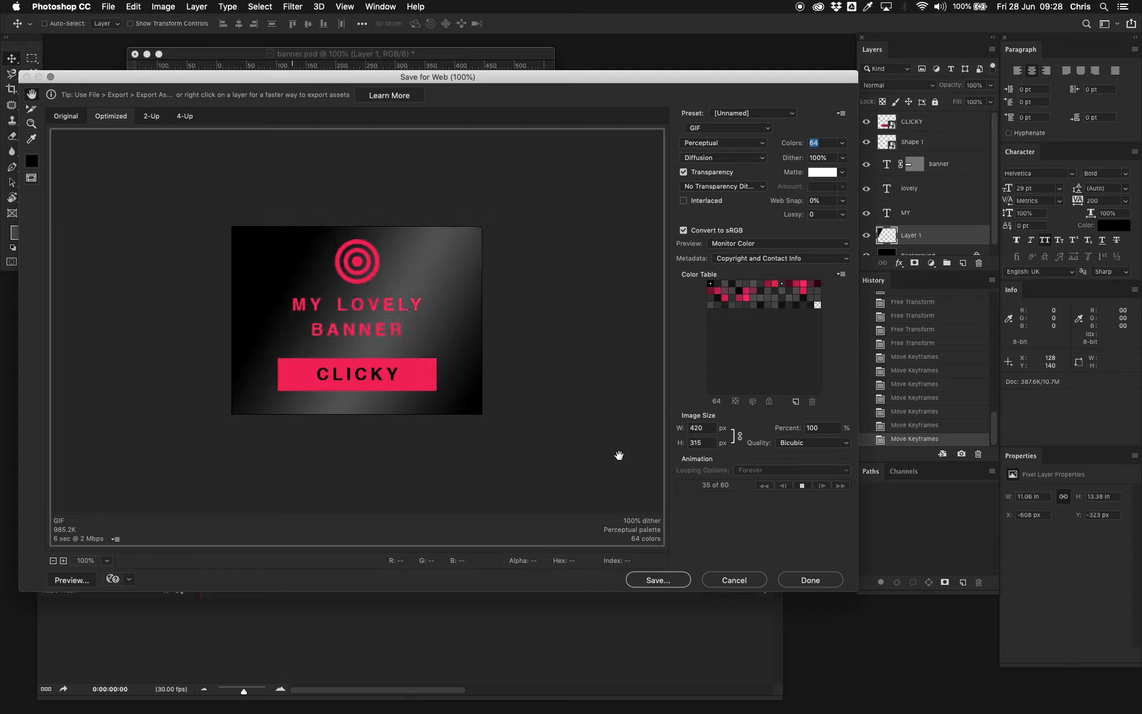
left_click(801, 486)
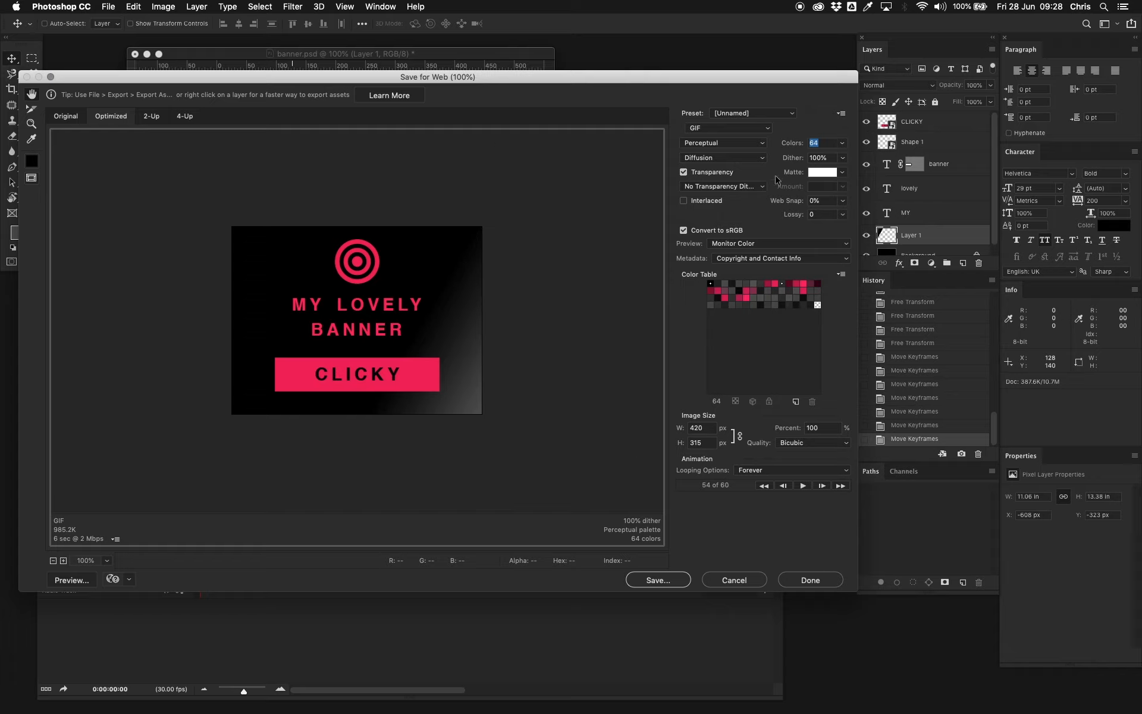
left_click(841, 143)
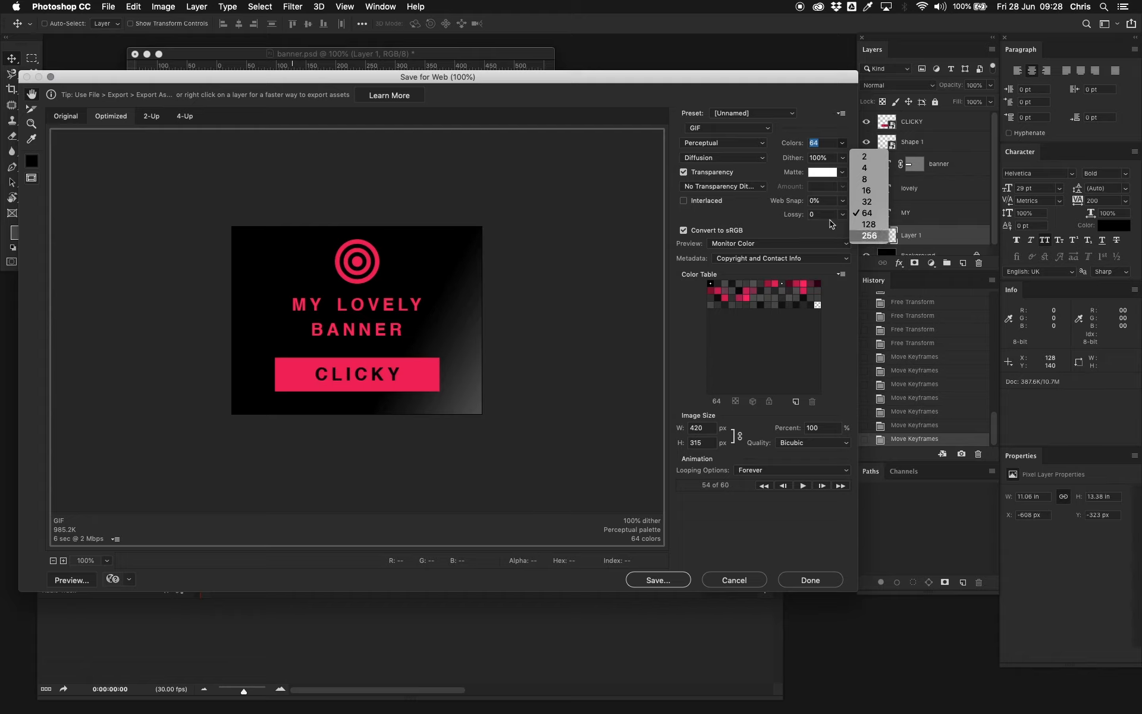
key("Return")
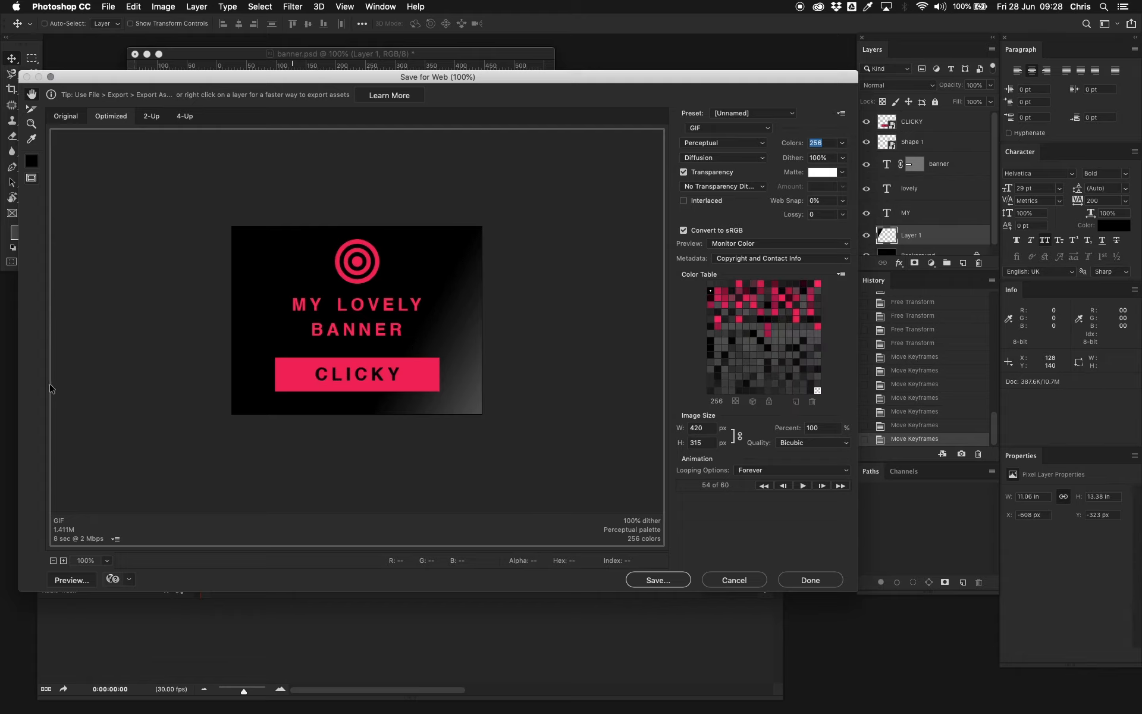
- Save the optimized animated GIF to the Desktop as banner.gif
left_click(658, 580)
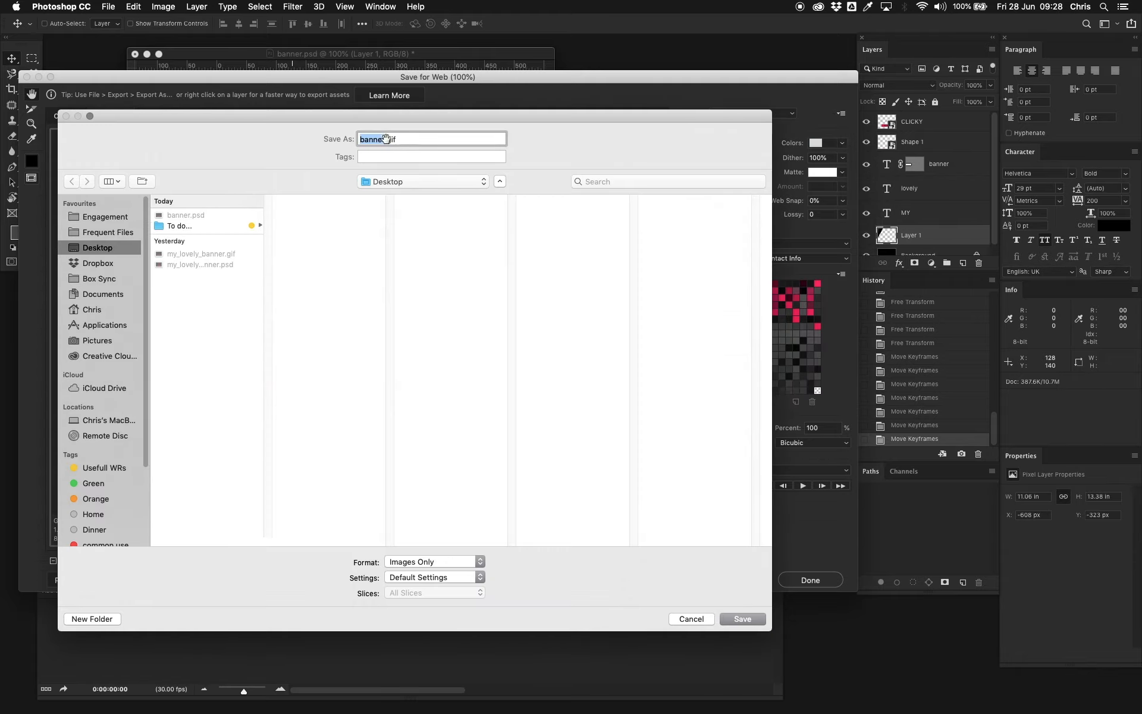
left_click(741, 619)
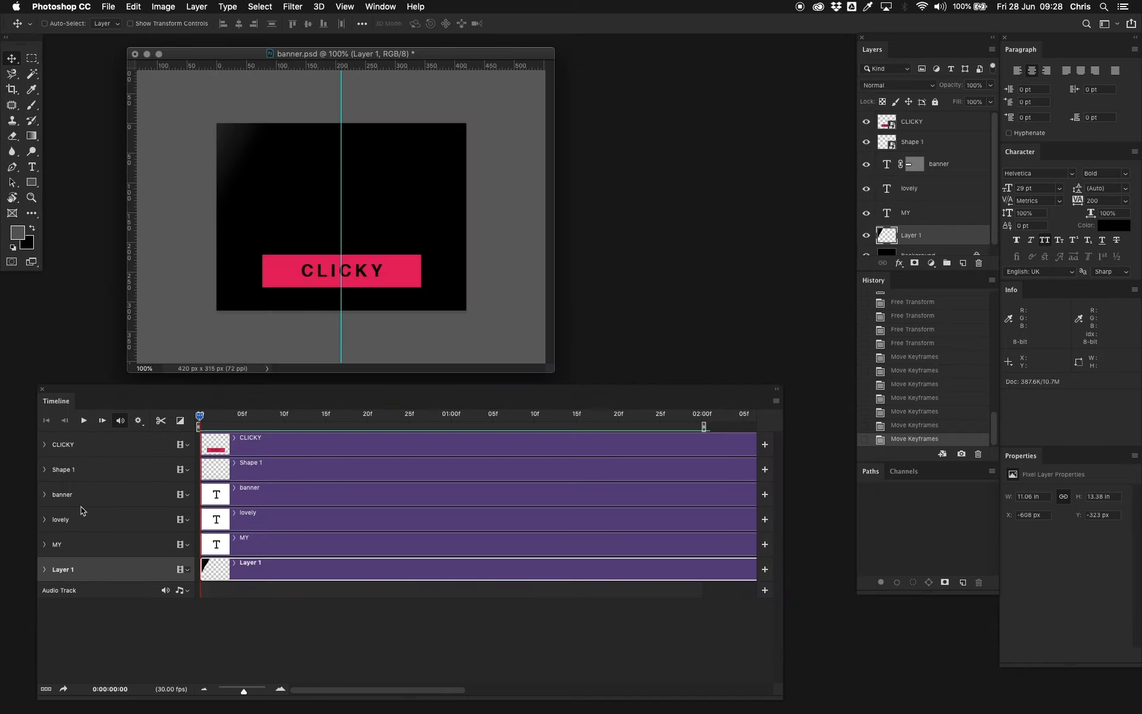
- Hide the Layer 1 gradient and open the Save for Web (Legacy) export for the banner
scroll(932, 256, "down", 1)
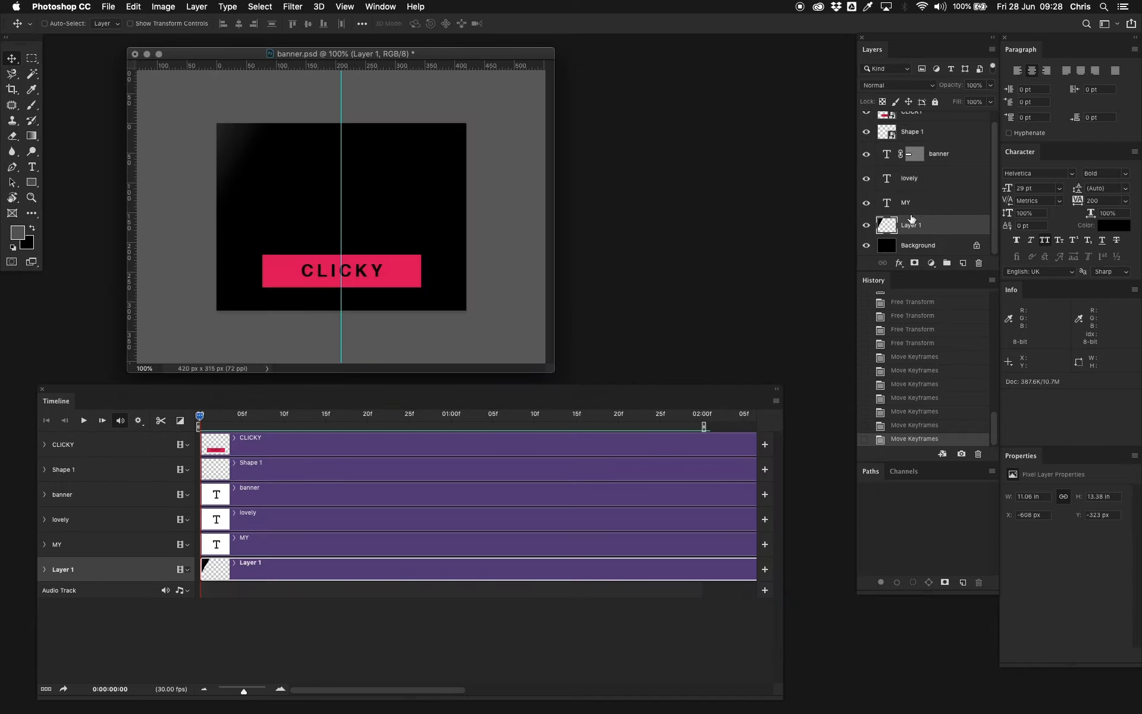
left_click(866, 230)
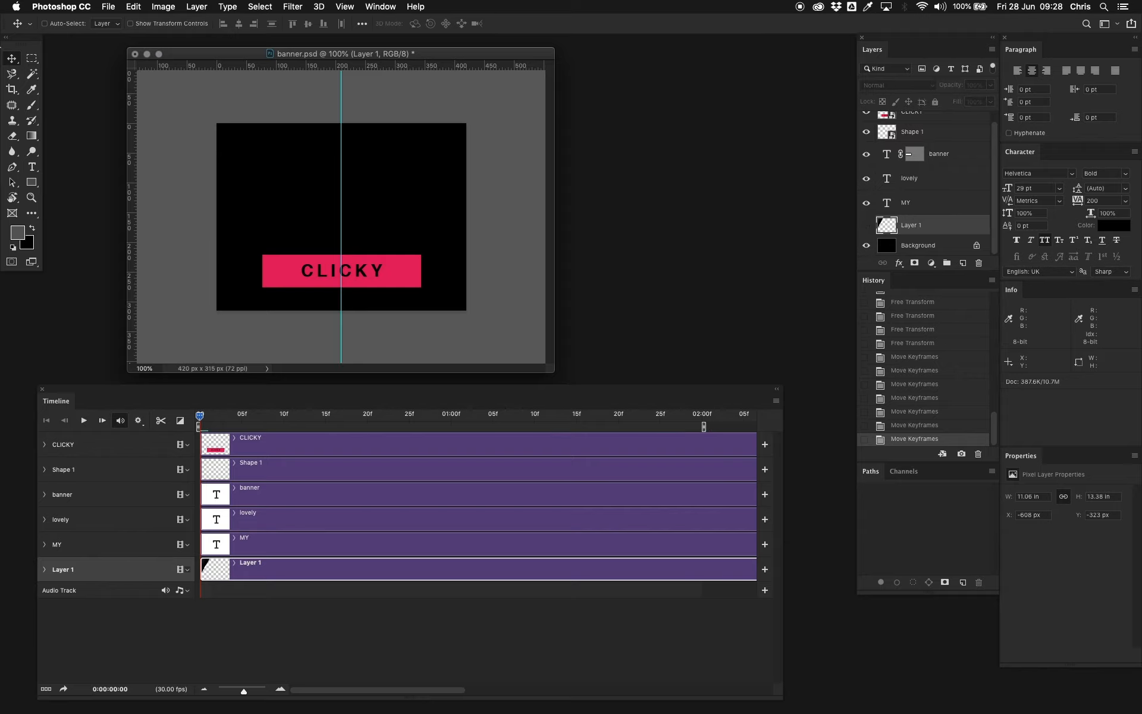
left_click(108, 7)
mouse_move(113, 160)
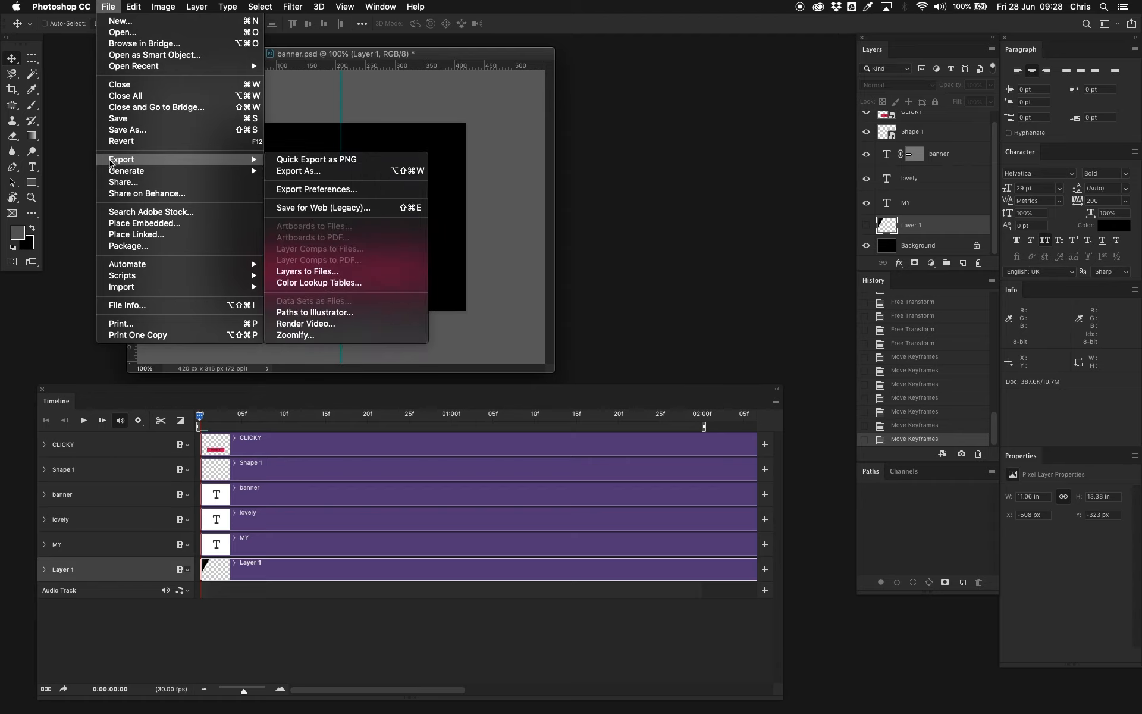
left_click(329, 208)
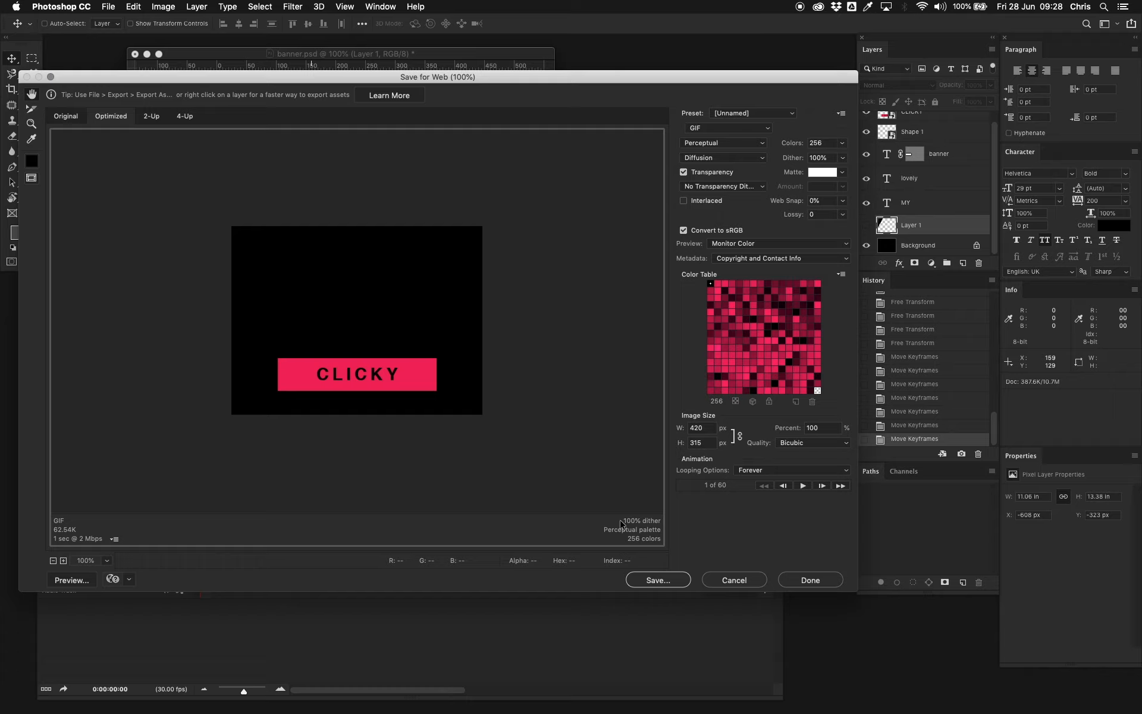
- Save the version without the gradient to the Desktop as banner_2.gif
left_click(658, 580)
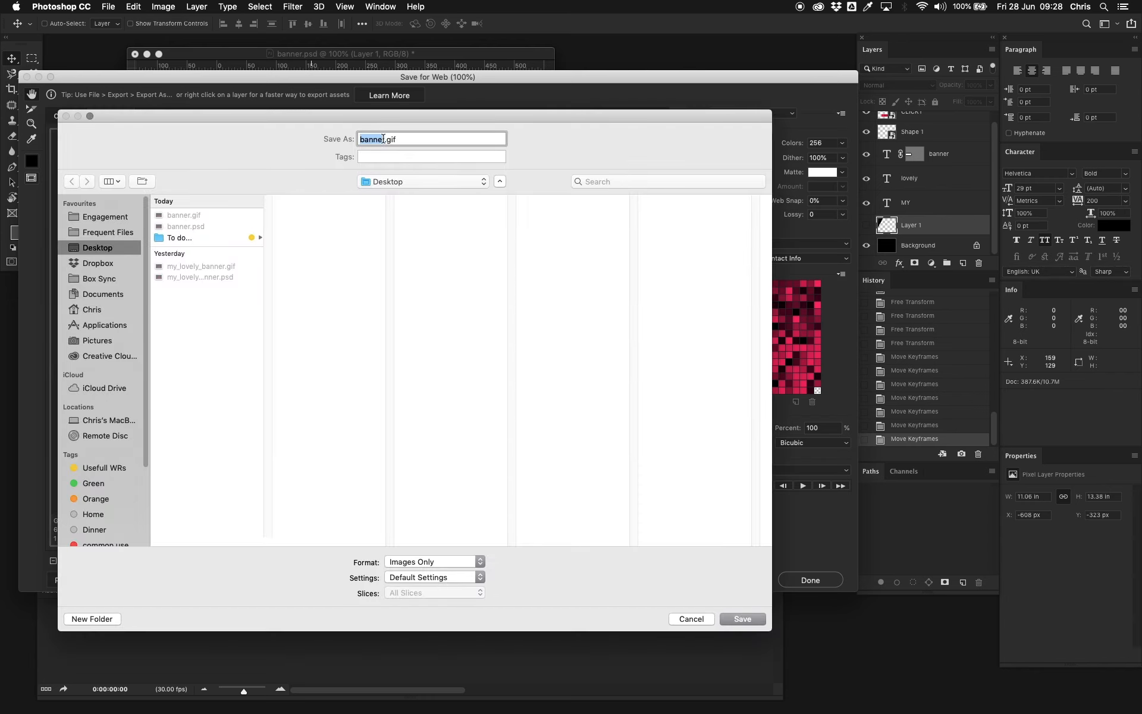
left_click(386, 138)
type("_2")
left_click(755, 619)
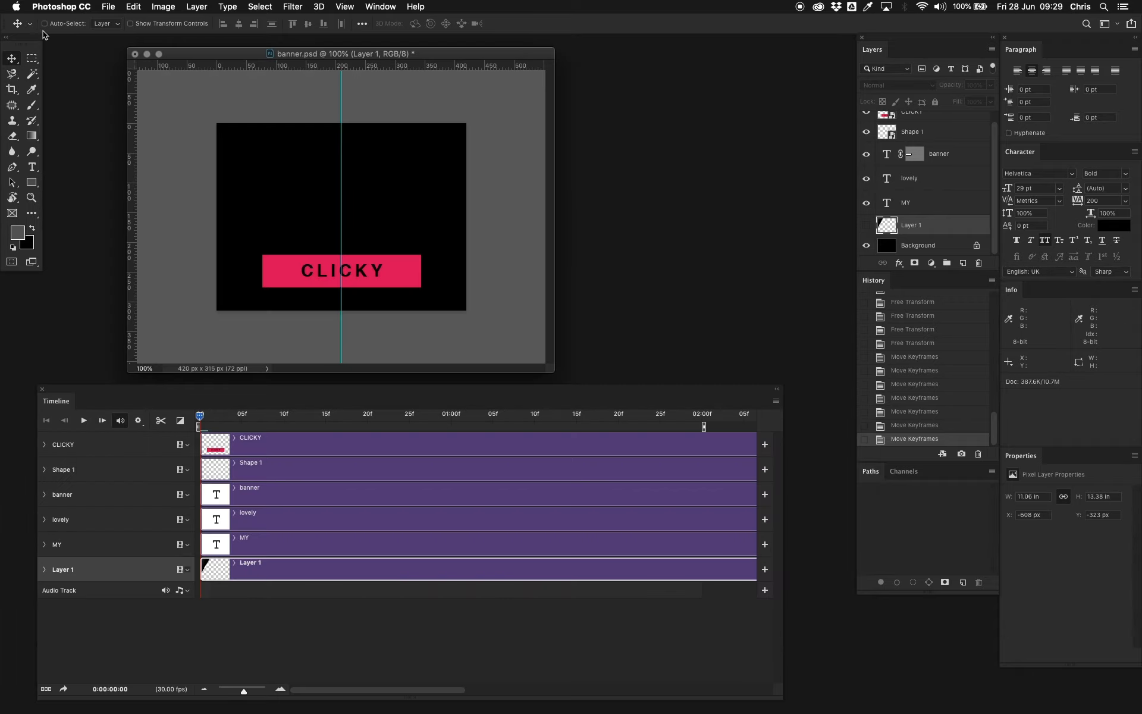
- Save the banner.psd document and switch to the Finder desktop
left_click(108, 6)
left_click(112, 119)
left_click(658, 239)
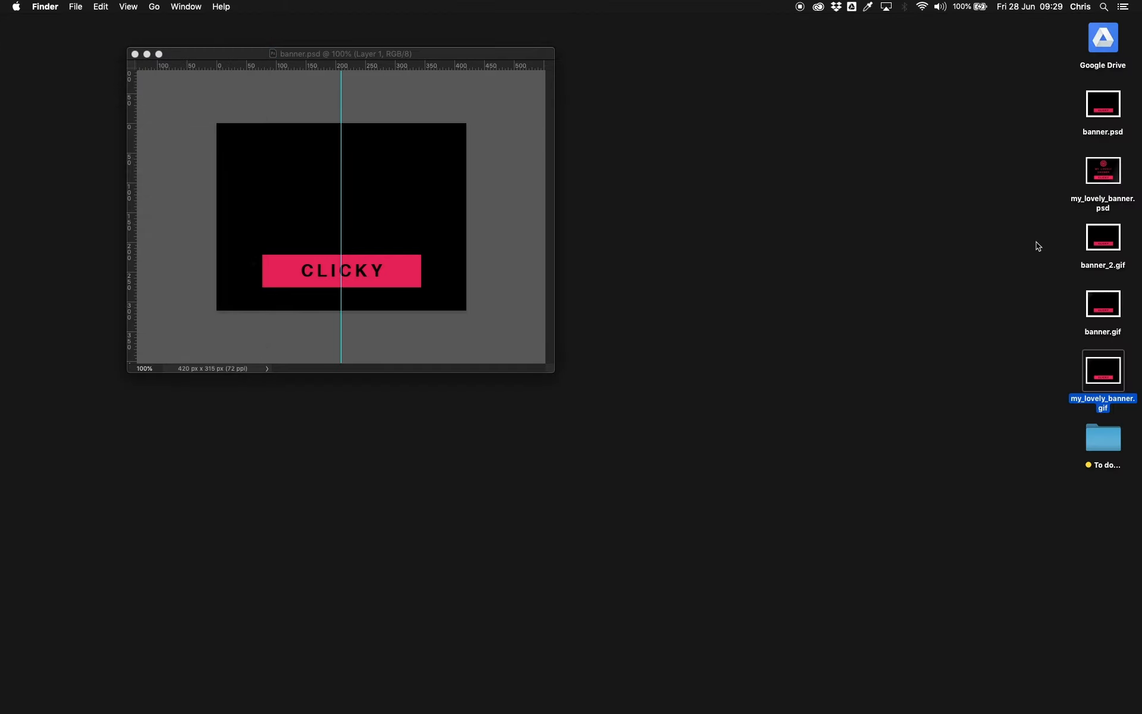
- Preview the animations of banner_2.gif and banner.gif on the desktop with Quick Look, closing each preview
left_click(1101, 237)
key("space")
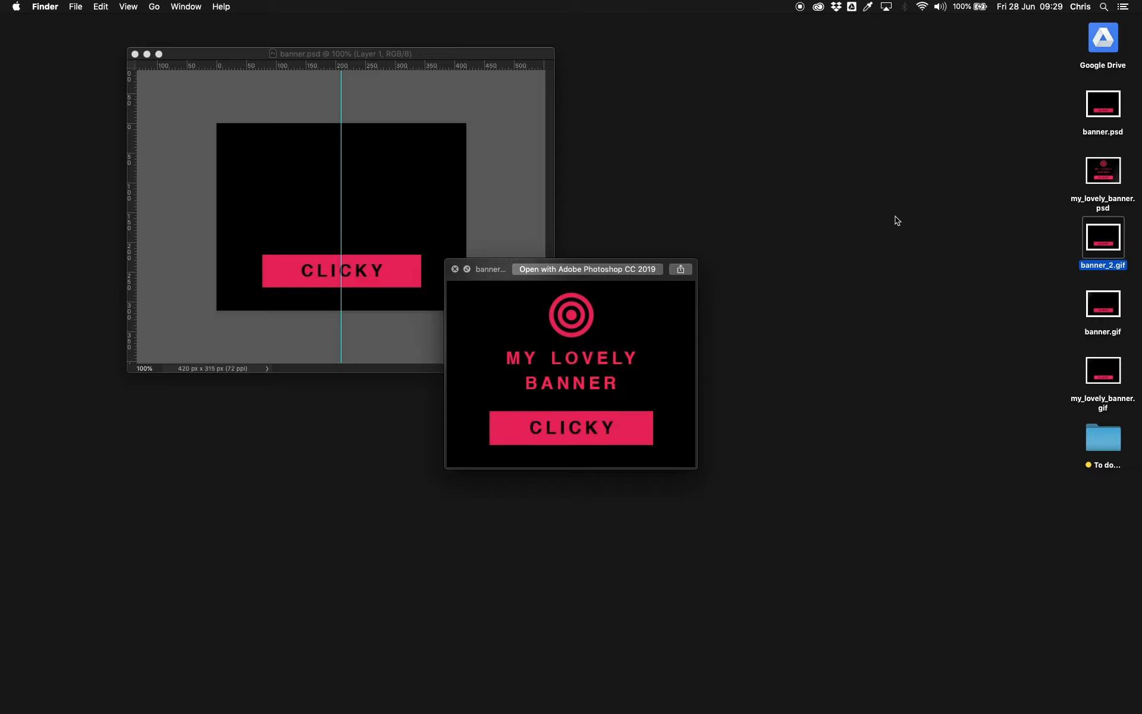
key("space")
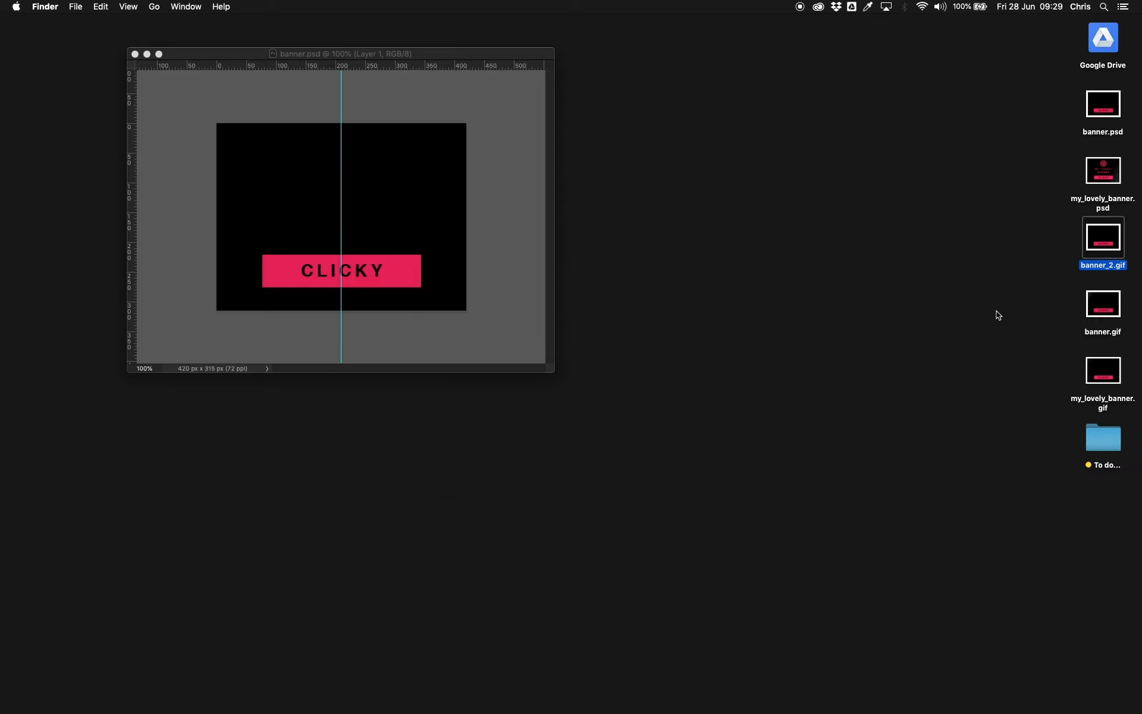
left_click_drag(1030, 302, 1114, 322)
key("space")
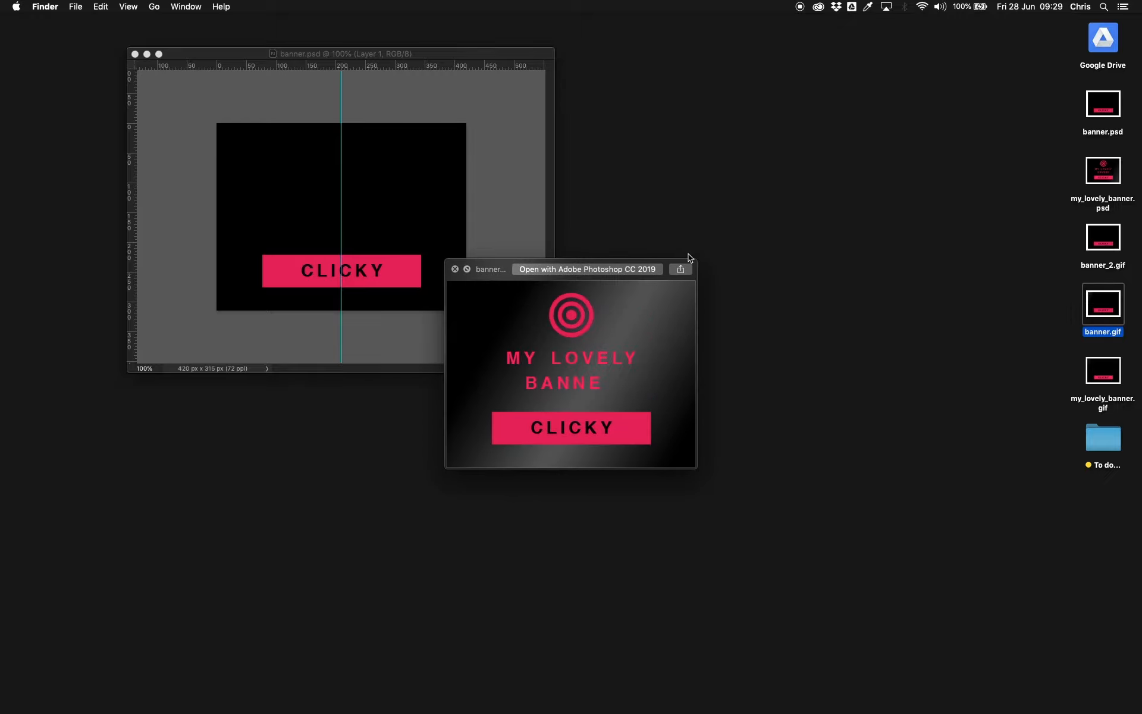
key("space")
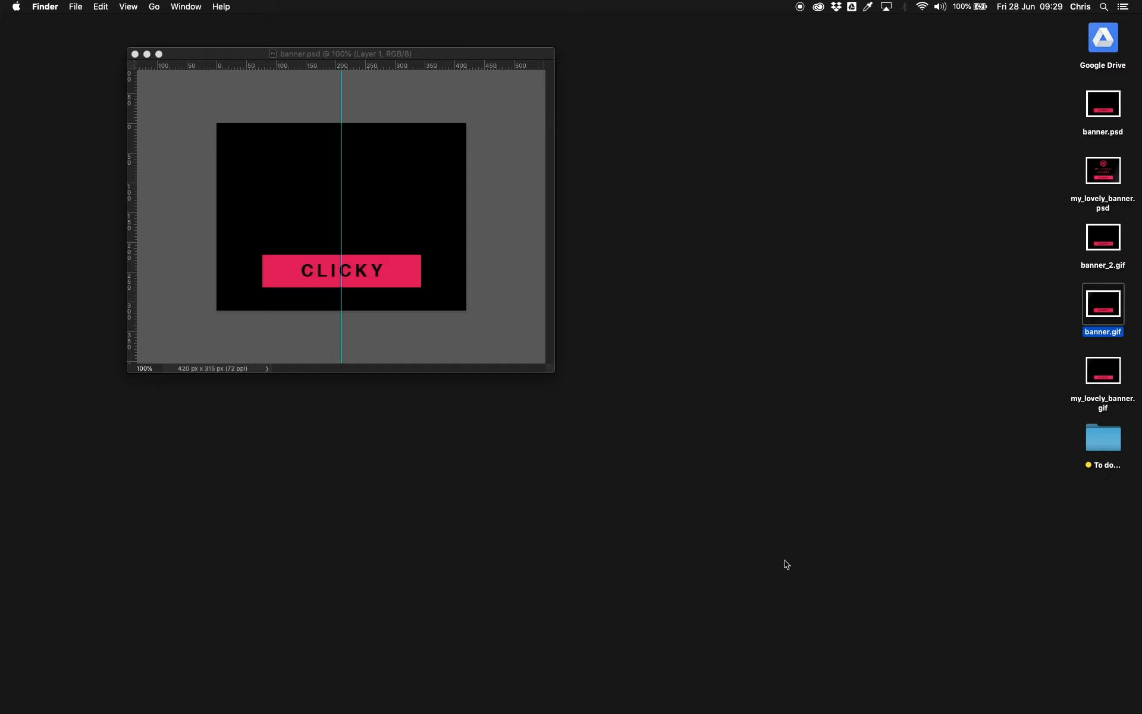